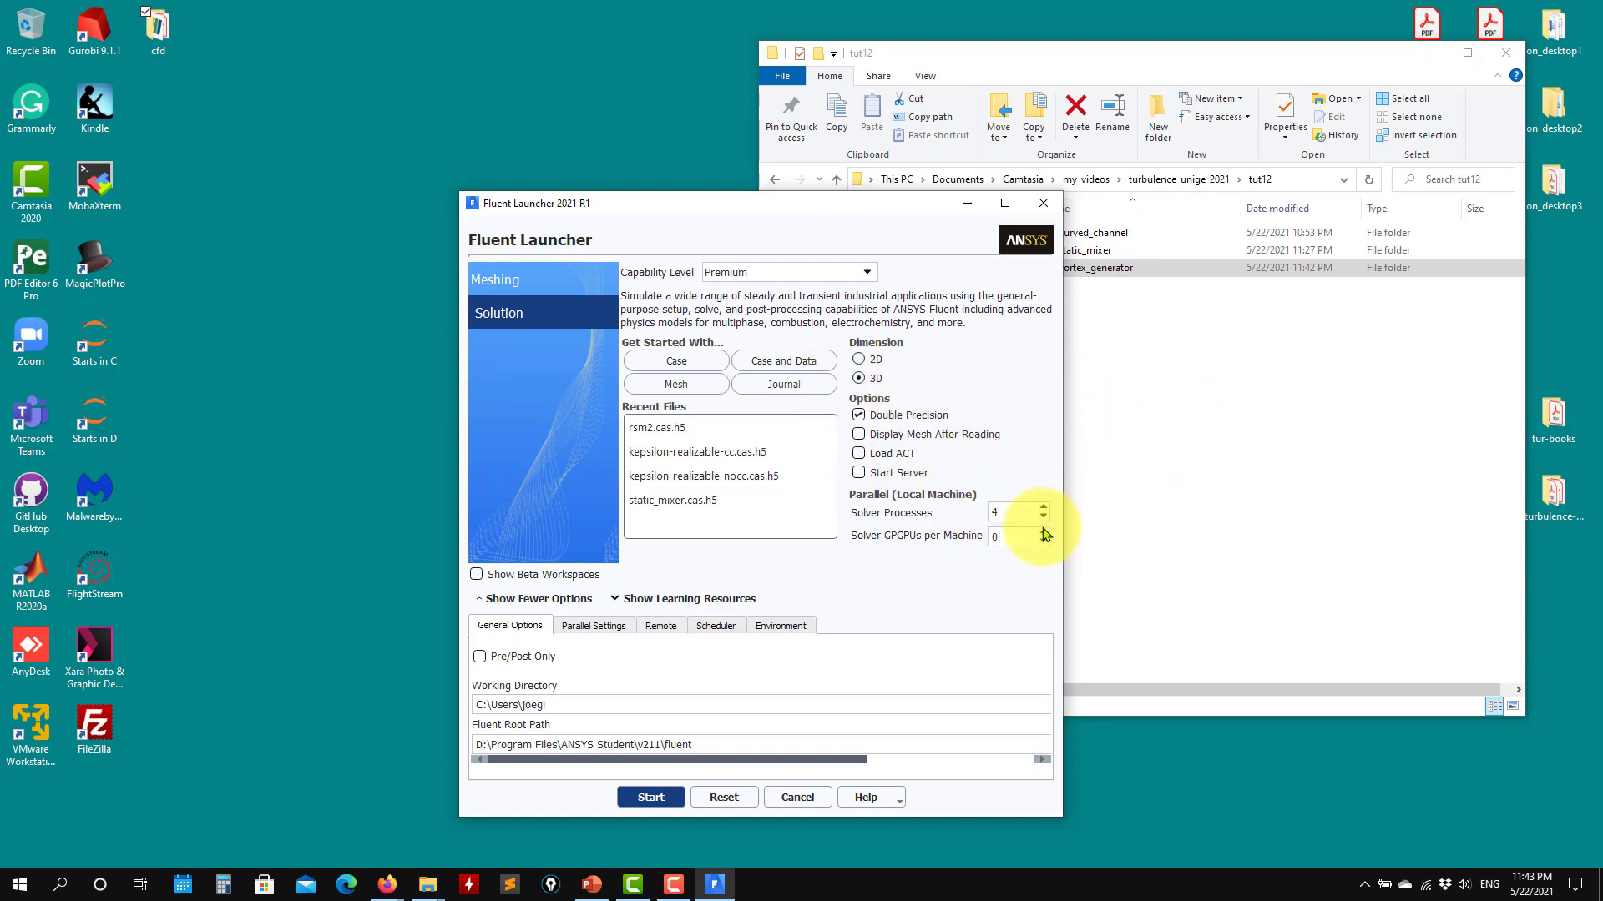
Set the launcher's working directory to the copied turbulence_unige_2021\tut12 folder path and start the solver.
{"action": "left_click", "coordinate": [1289, 178]}
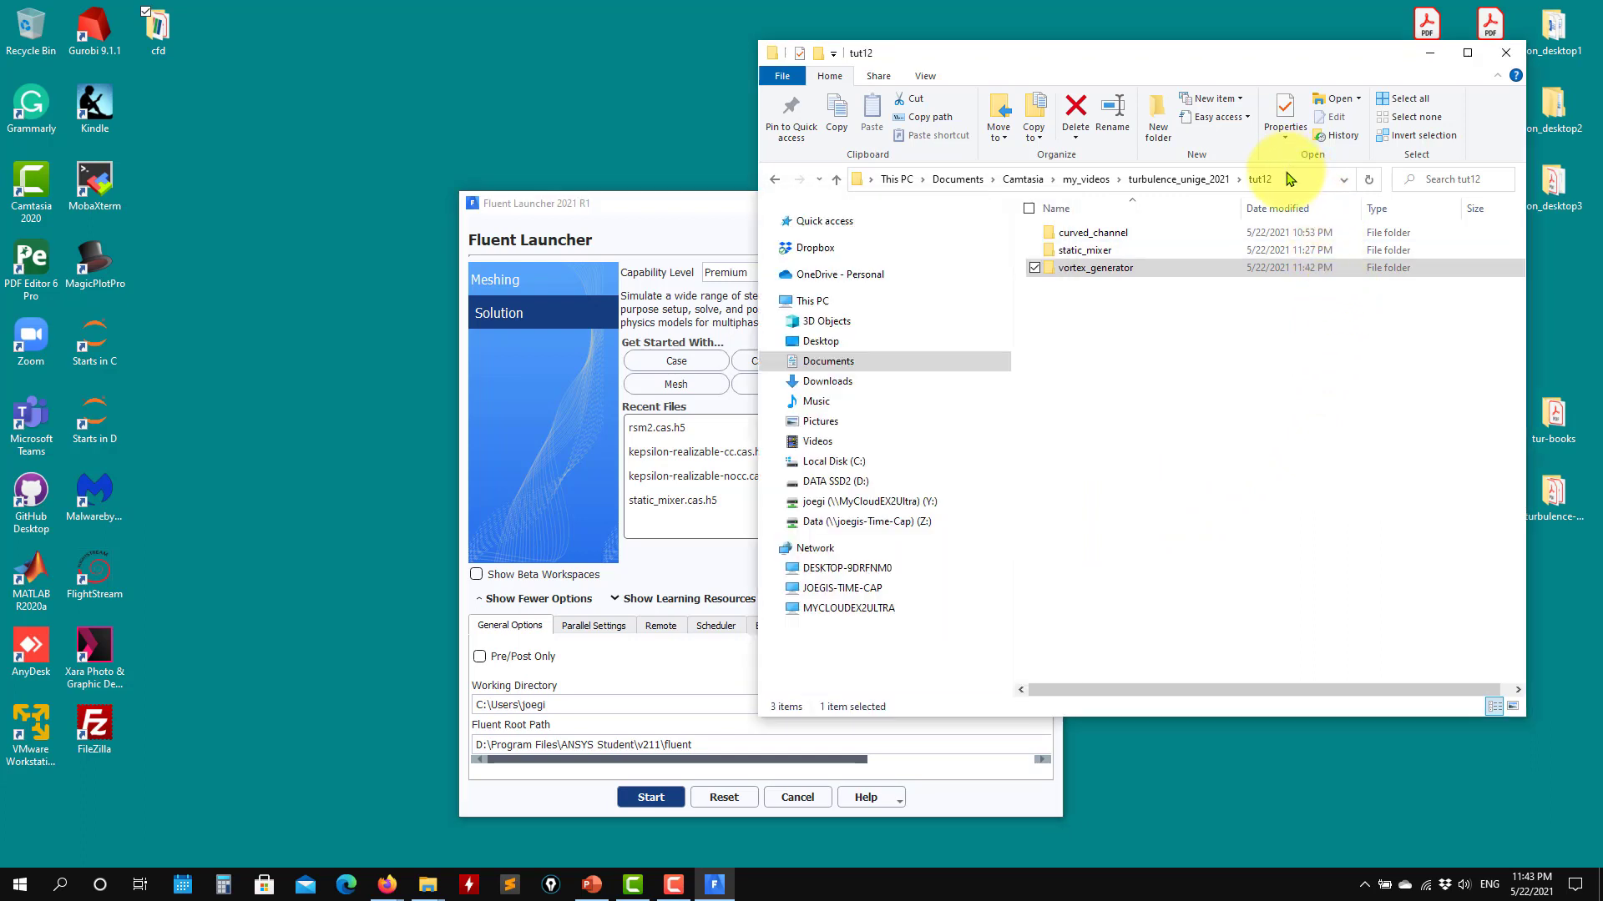
{"action": "left_click", "coordinate": [1289, 178]}
{"action": "key", "text": "ctrl+c"}
{"action": "double_click", "coordinate": [603, 701]}
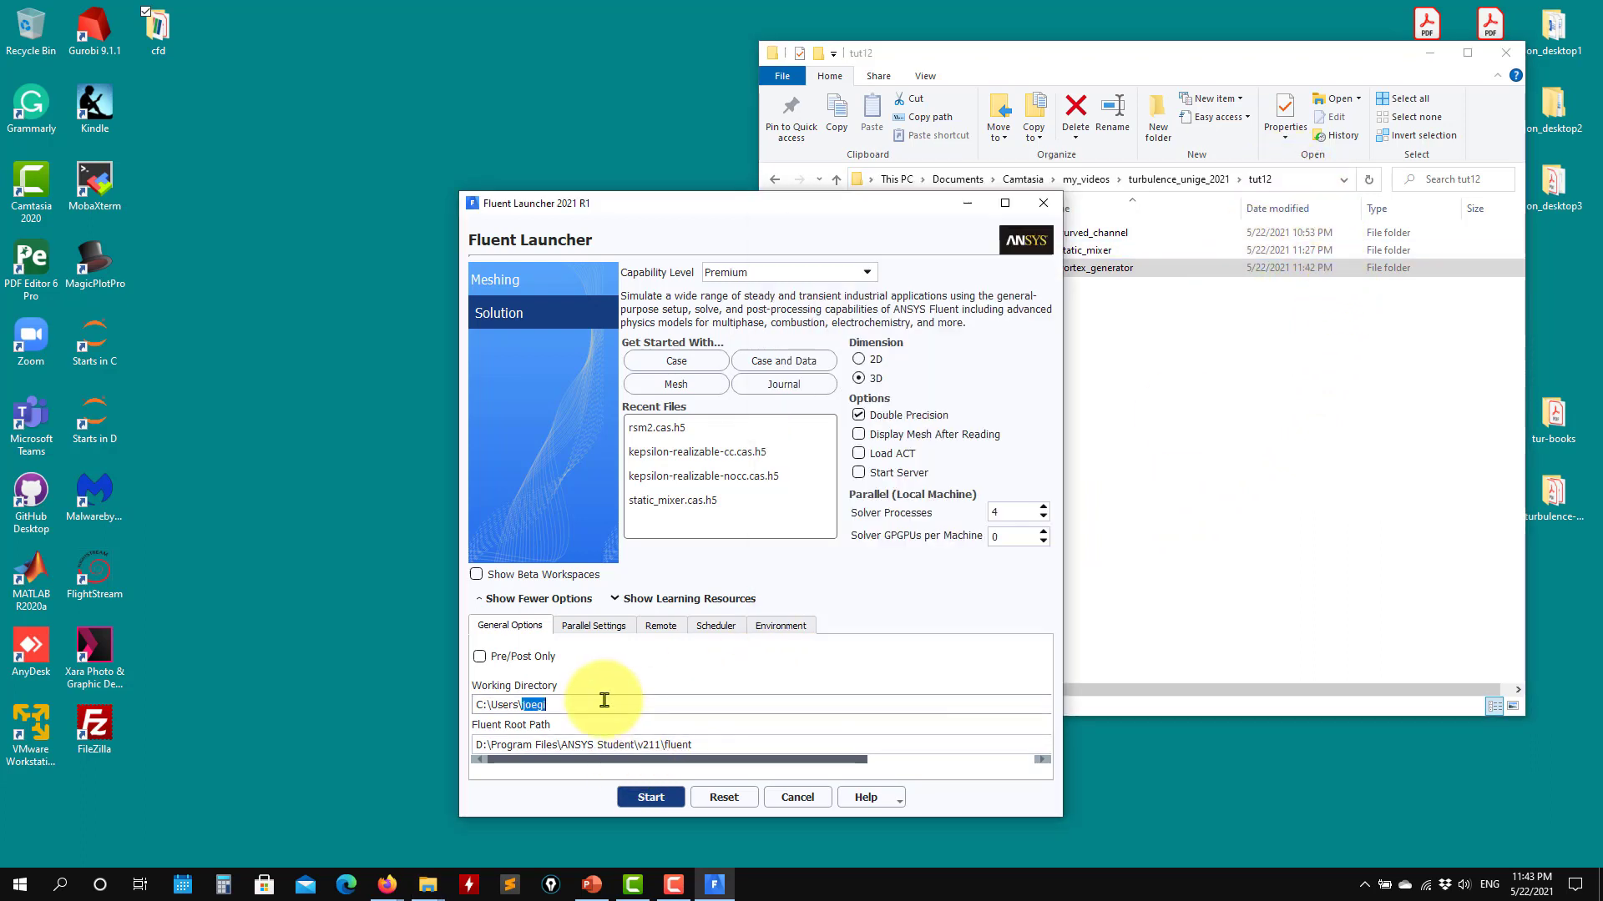
{"action": "key", "text": "ctrl+v"}
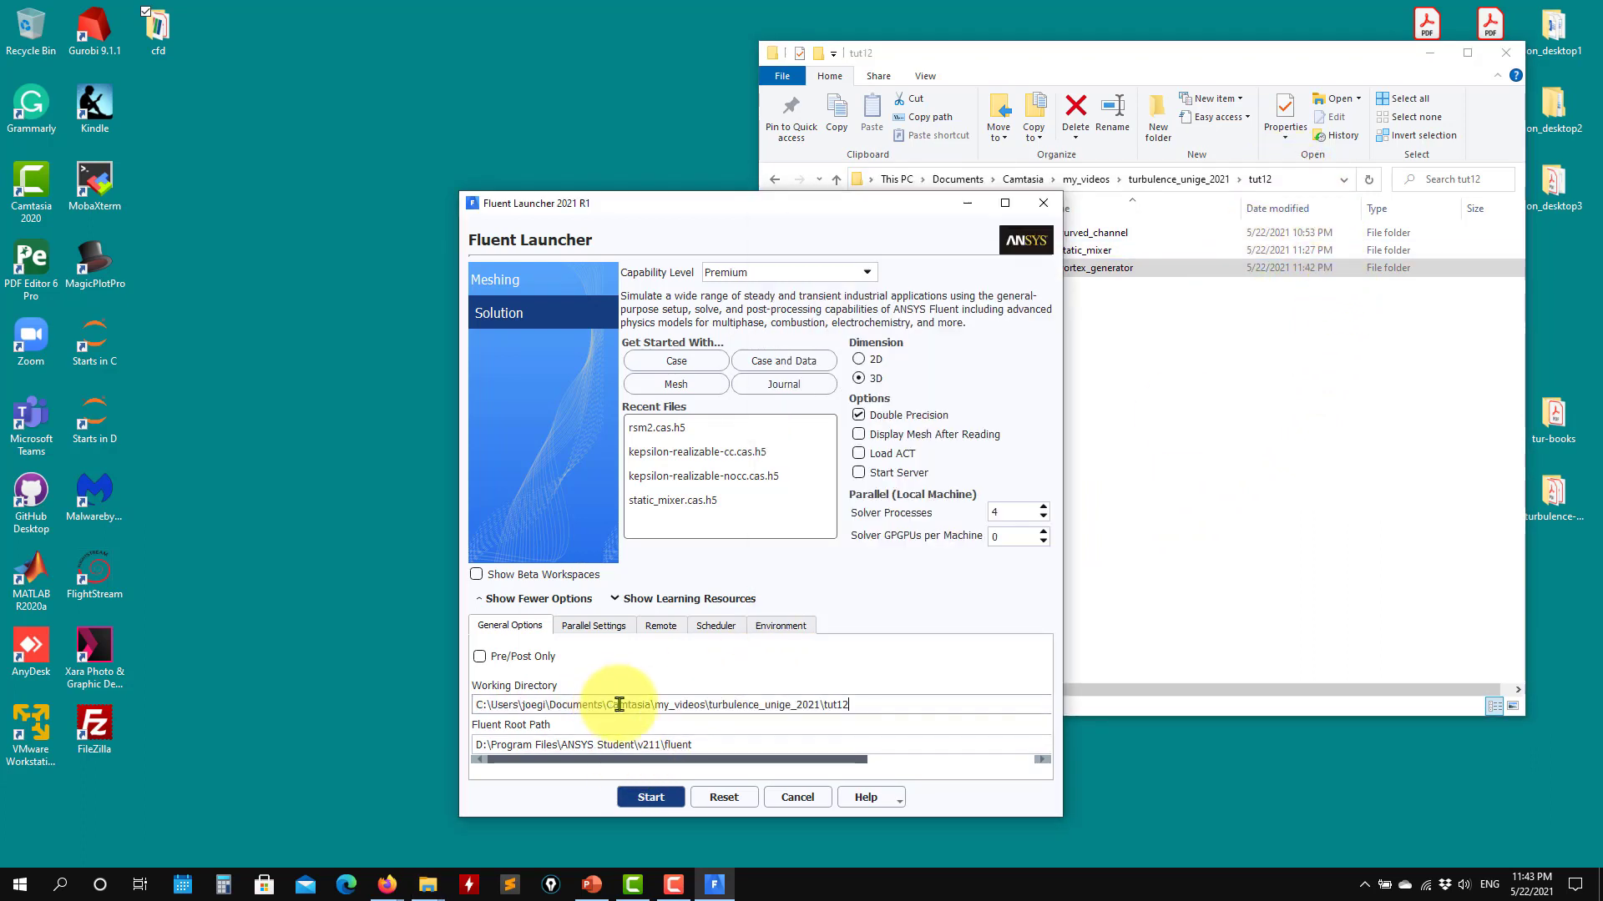
{"action": "left_click", "coordinate": [664, 801]}
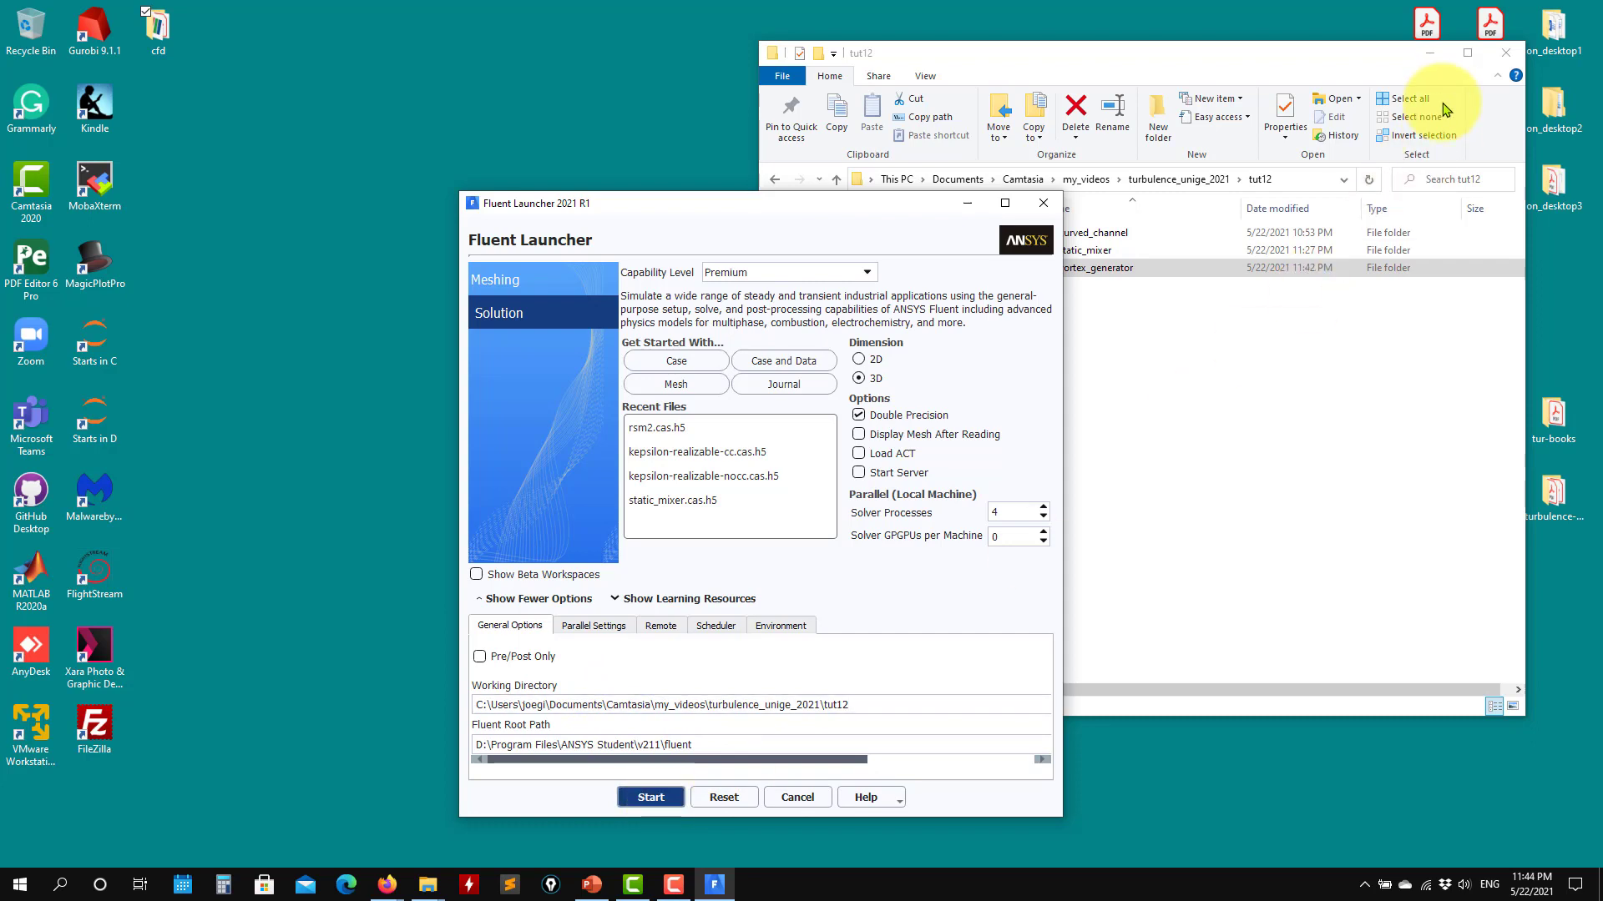
{"action": "left_click", "coordinate": [1429, 54]}
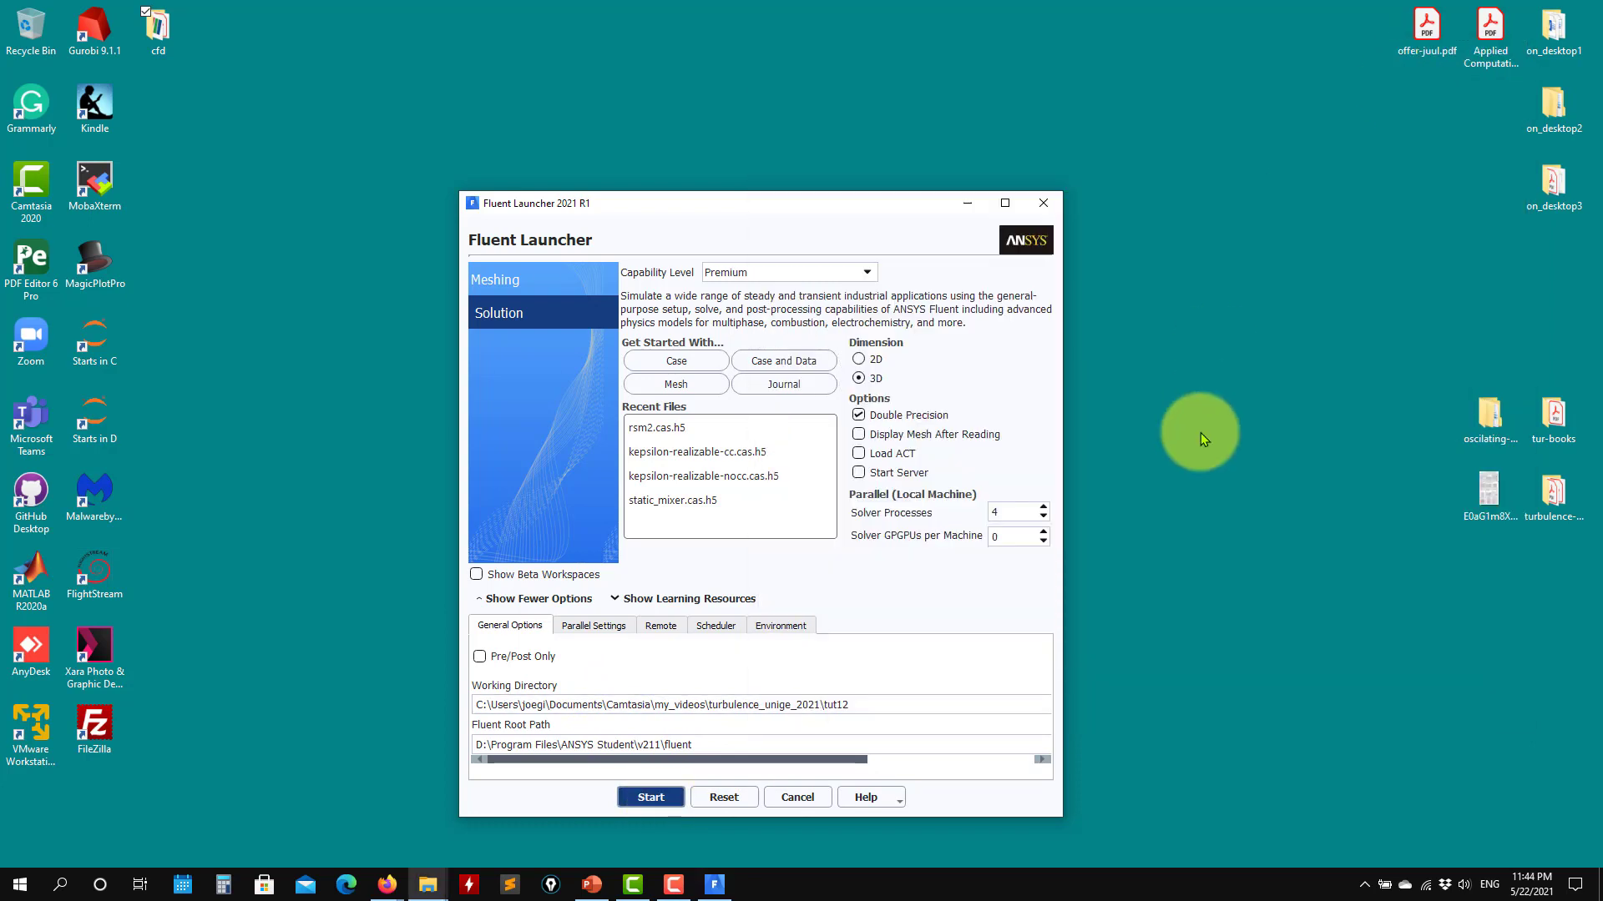
Look through the two open vortex_generator folders and open fluent_cases to find the case files.
{"action": "mouse_move", "coordinate": [425, 897]}
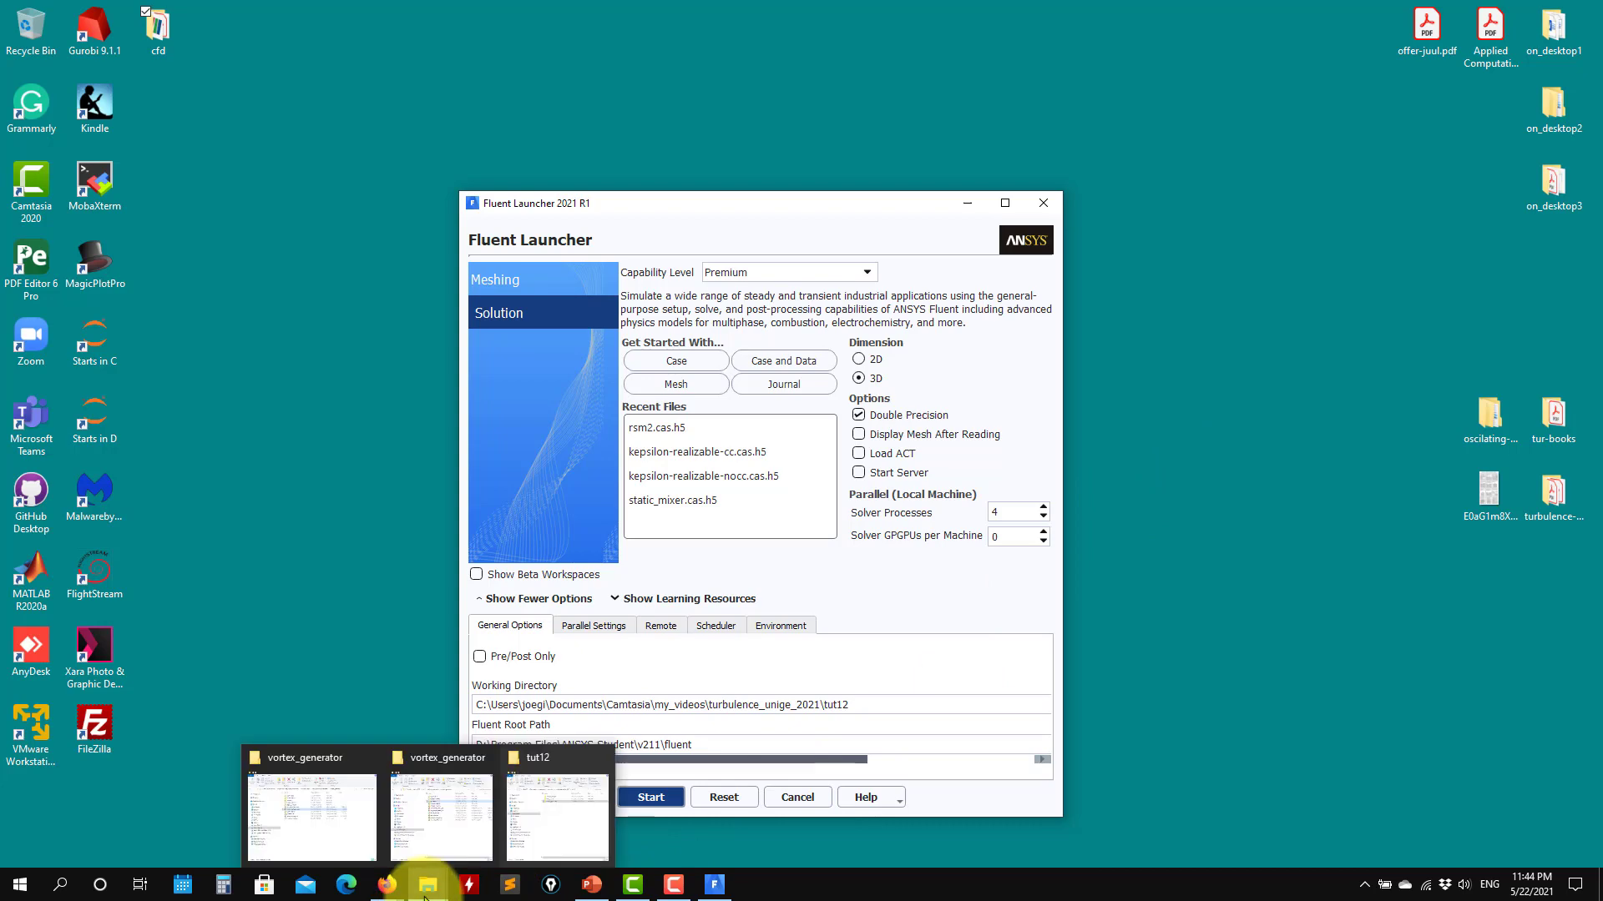
{"action": "left_click", "coordinate": [439, 814]}
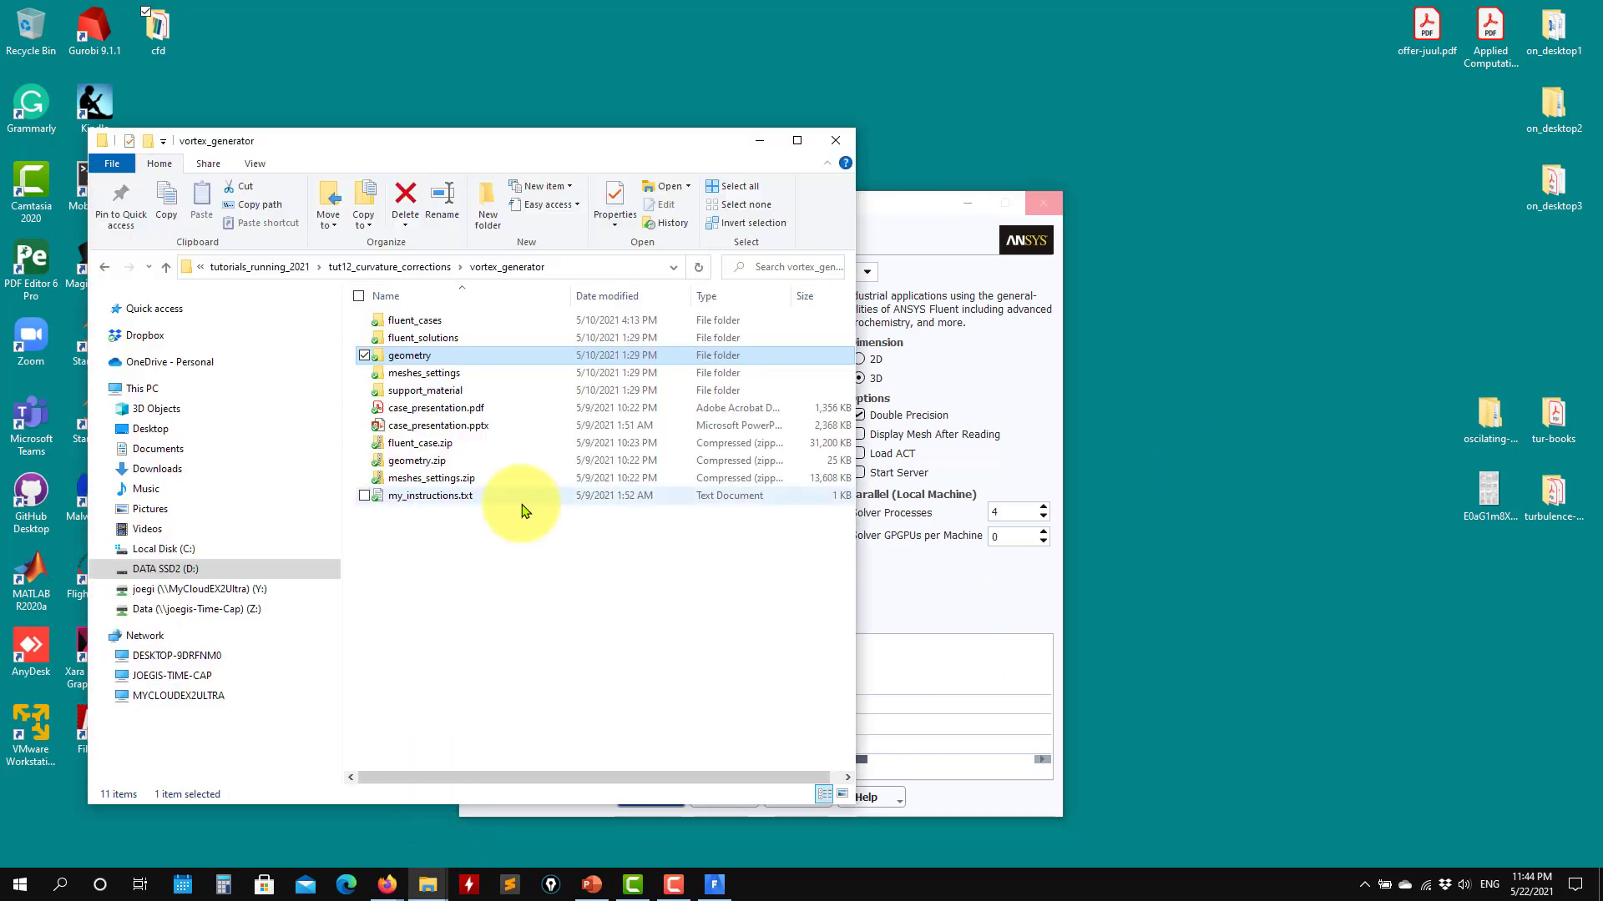
{"action": "left_click", "coordinate": [759, 139]}
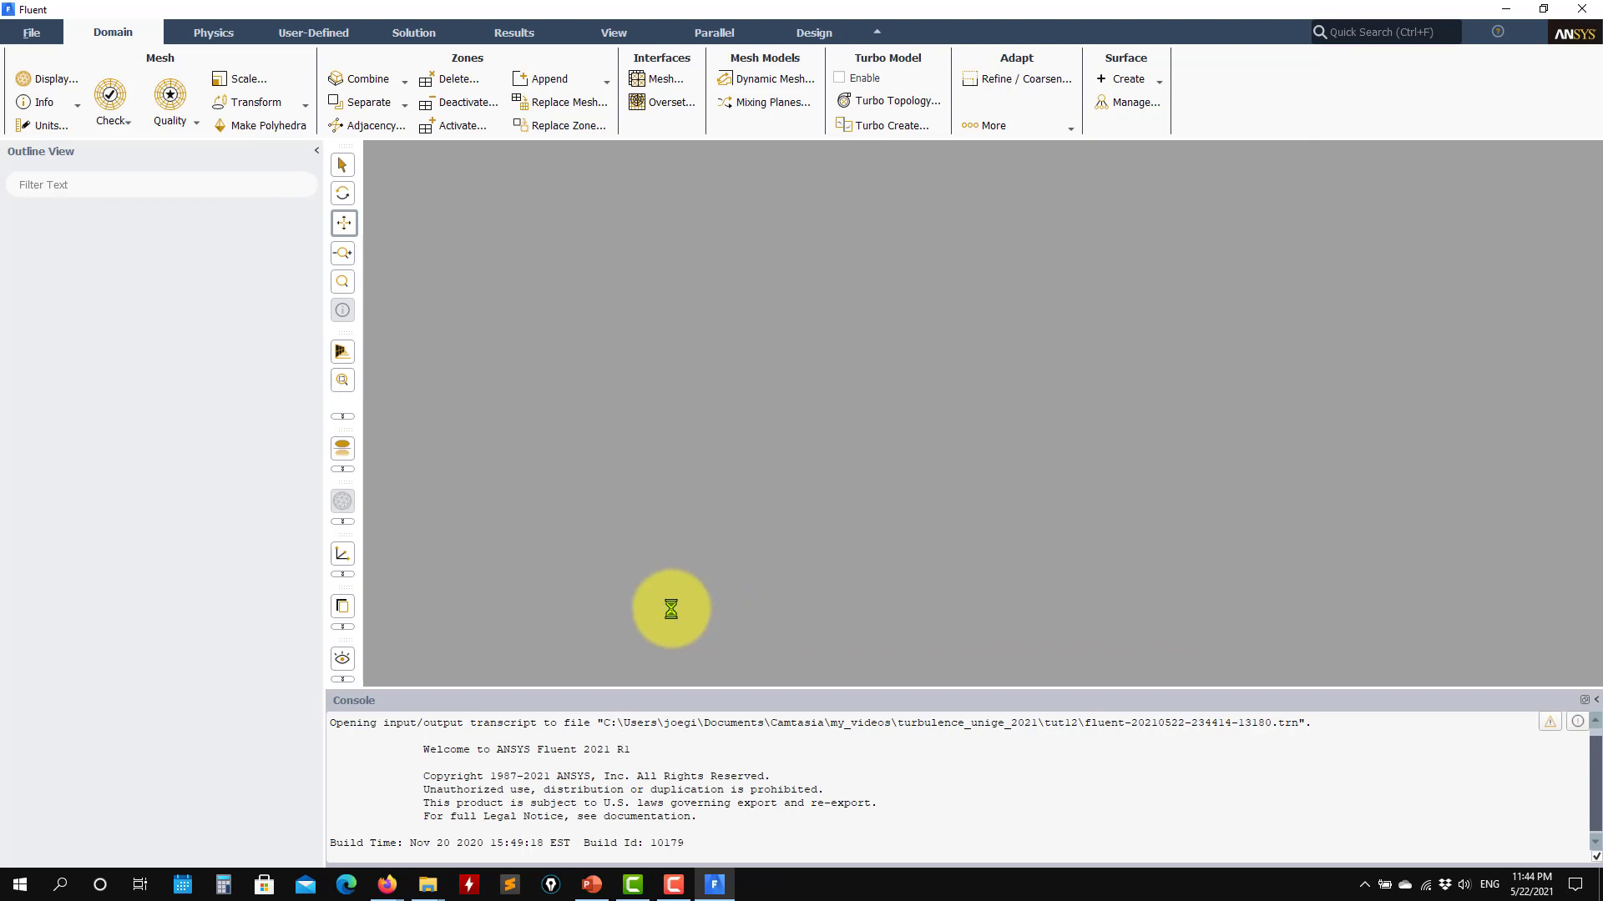
{"action": "mouse_move", "coordinate": [436, 893]}
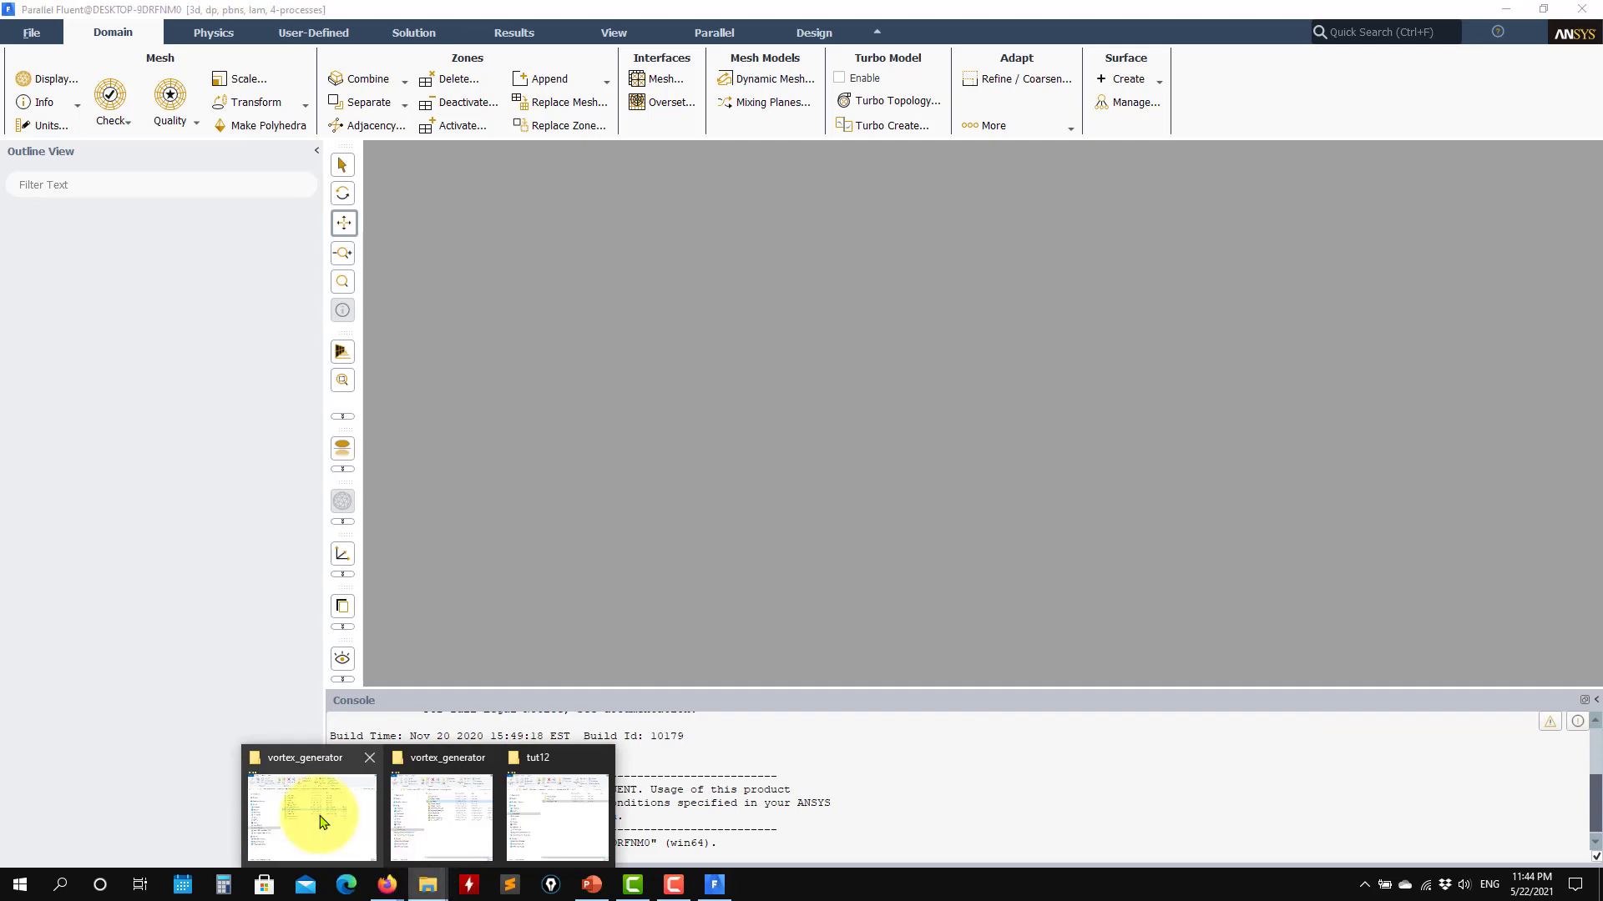
{"action": "left_click", "coordinate": [318, 819]}
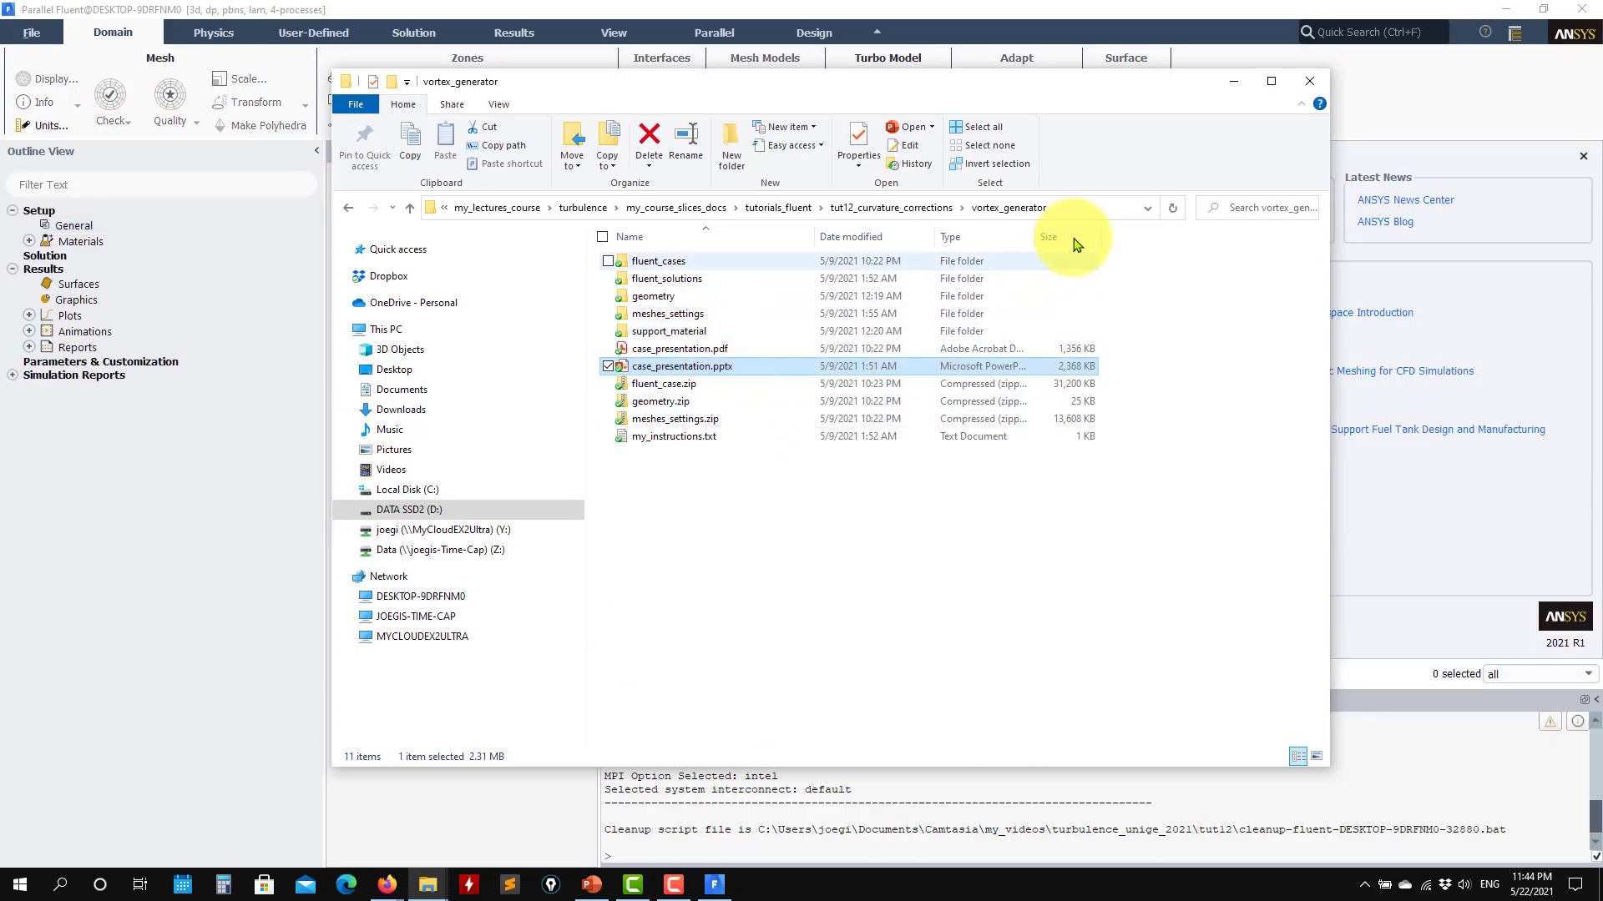
{"action": "double_click", "coordinate": [660, 266]}
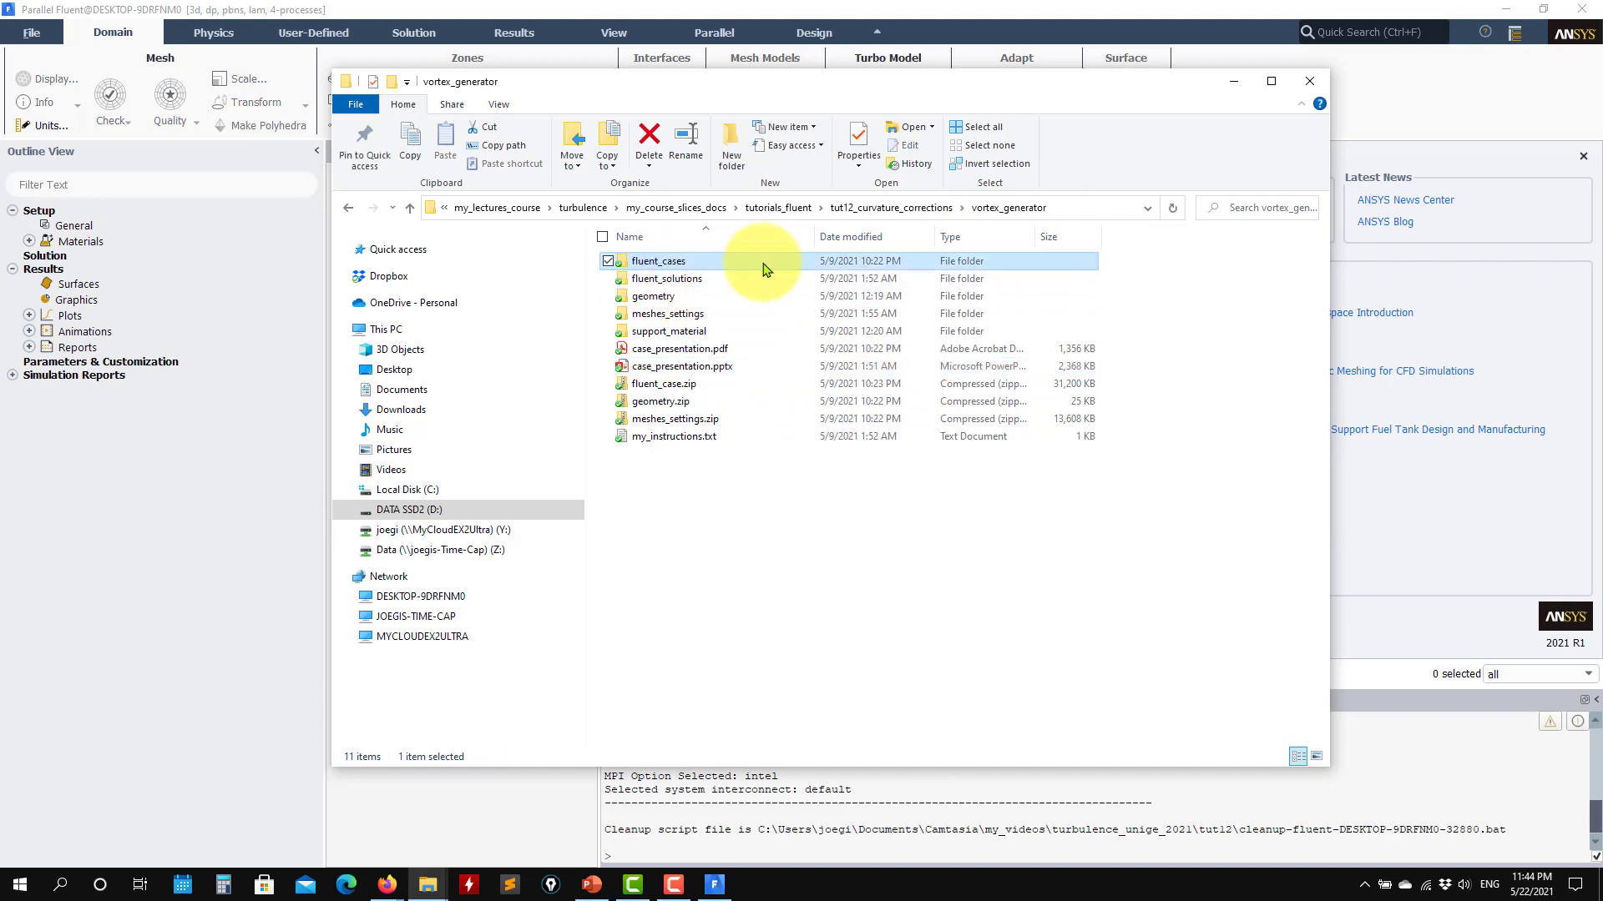
{"action": "left_click", "coordinate": [1235, 90]}
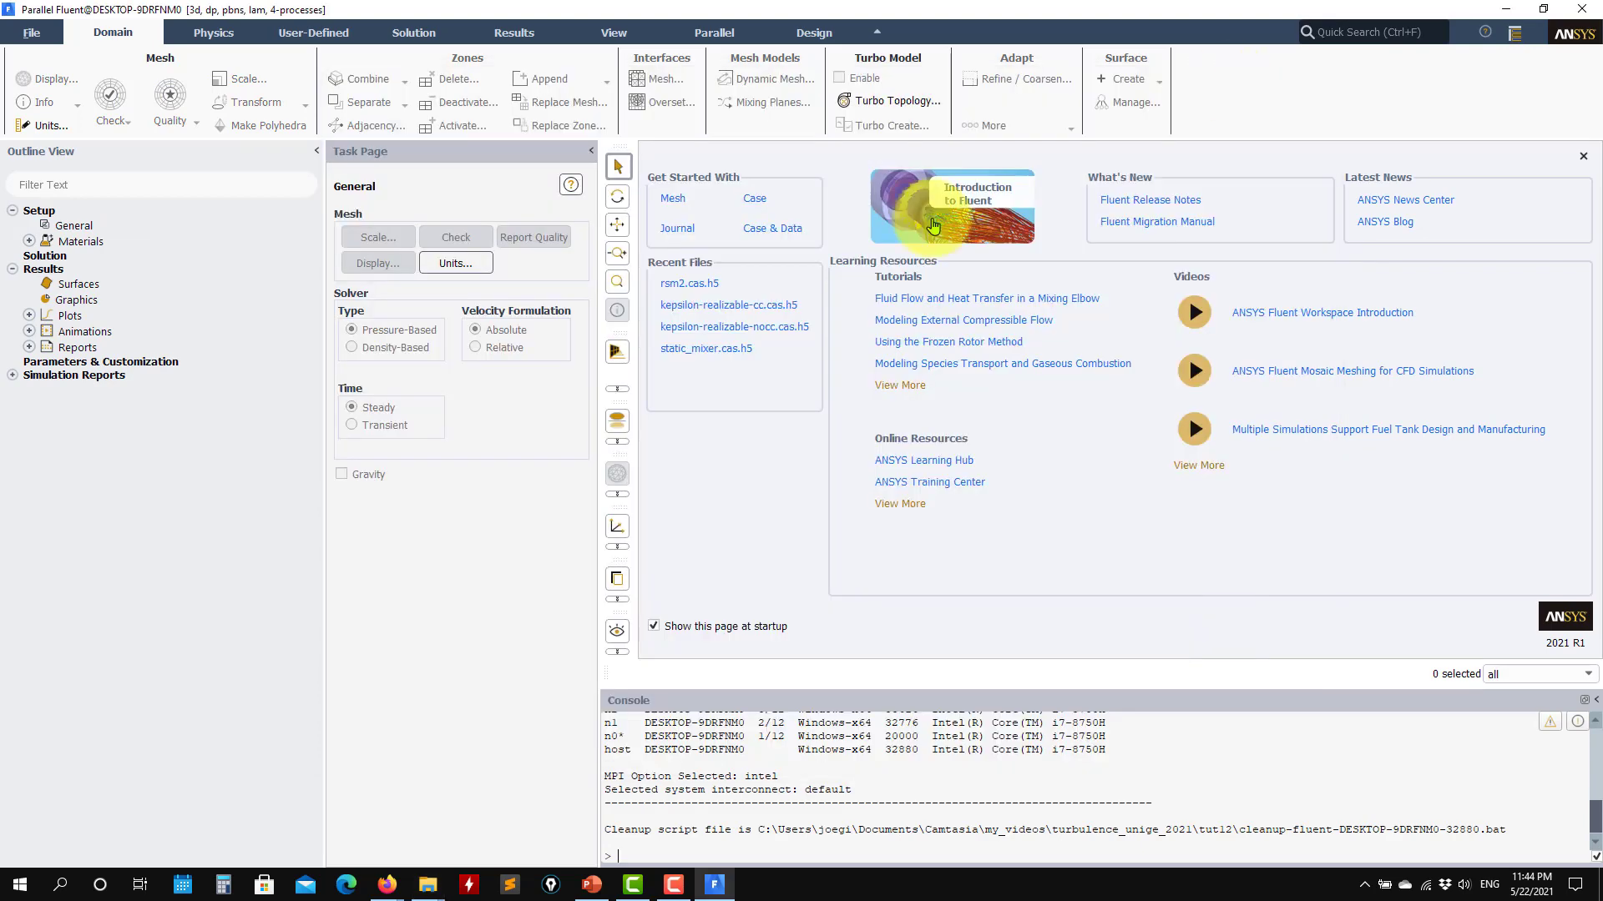
{"action": "left_click", "coordinate": [33, 33]}
{"action": "mouse_move", "coordinate": [34, 56]}
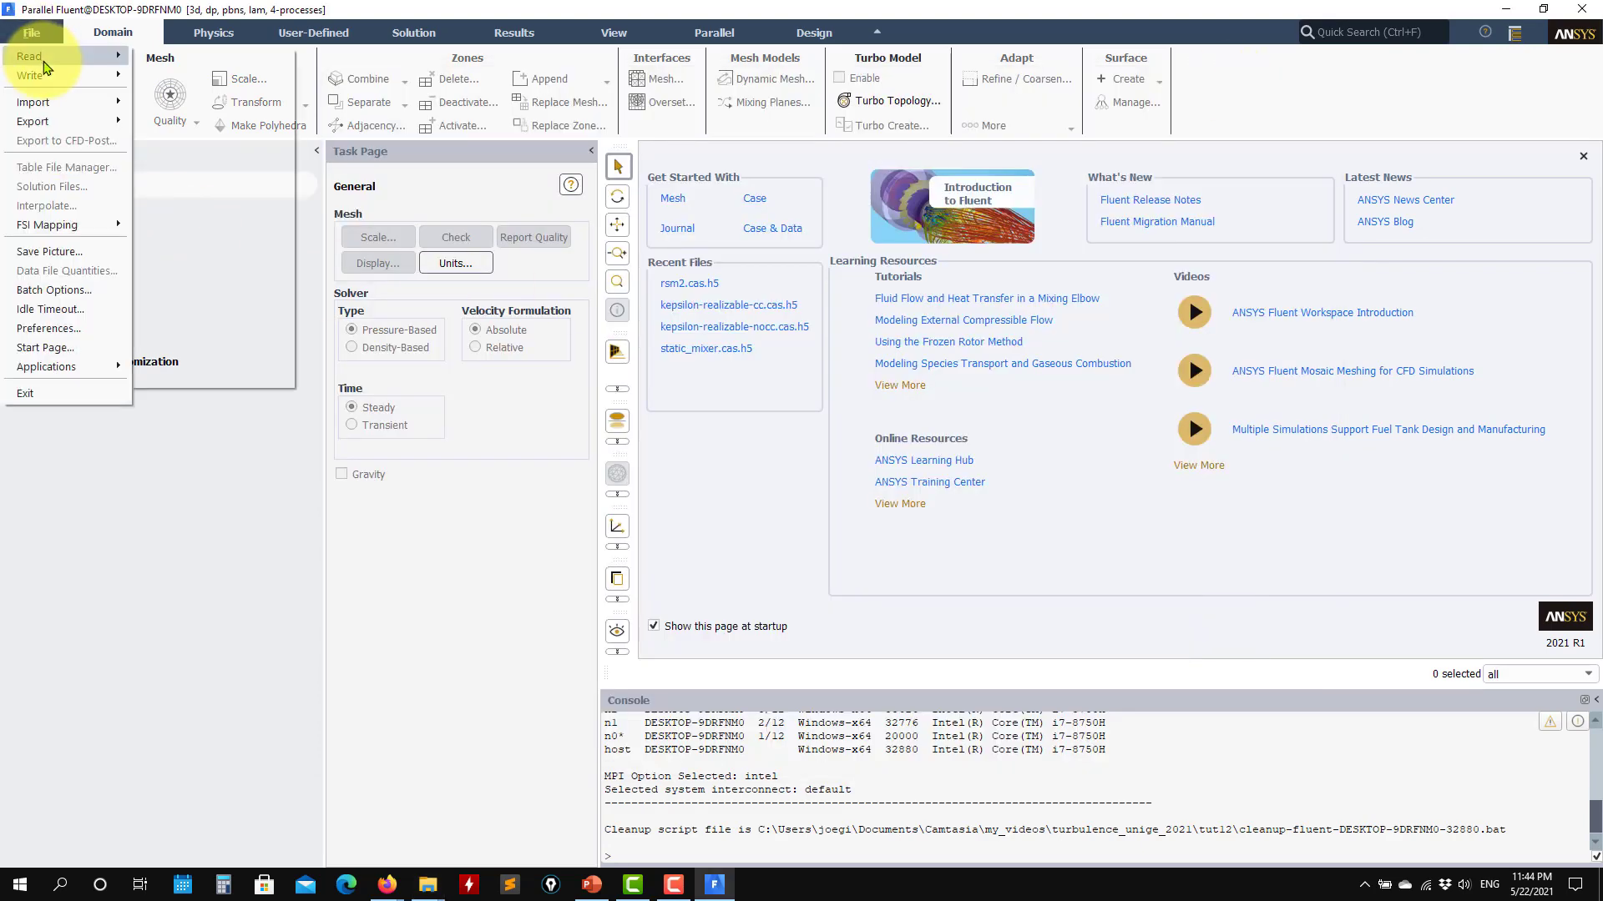
{"action": "left_click", "coordinate": [179, 107]}
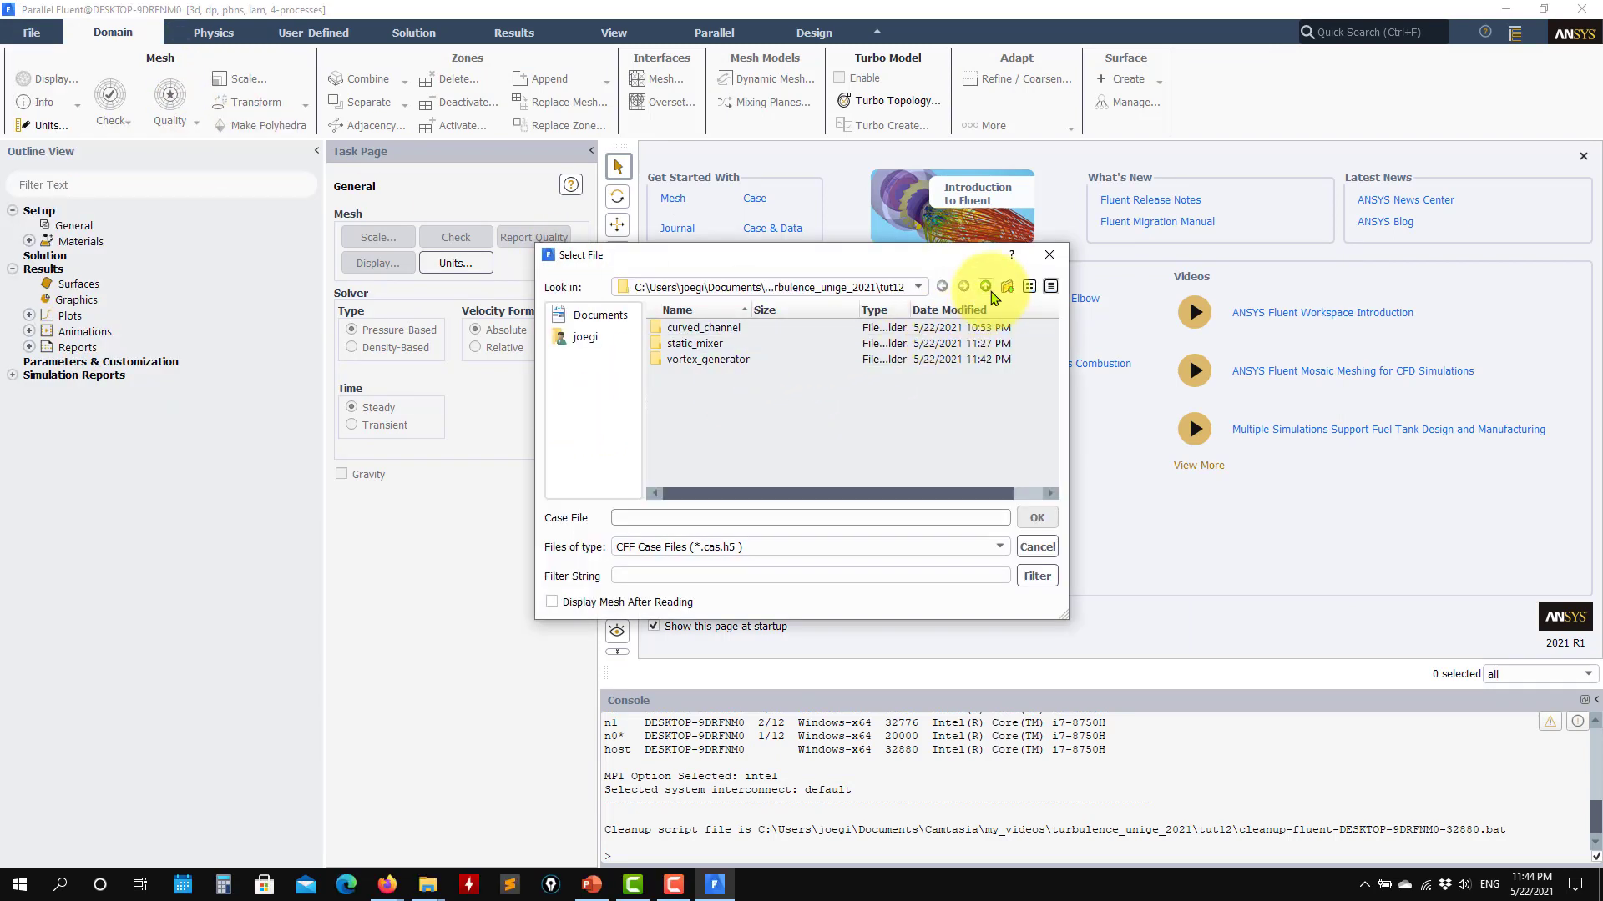
{"action": "left_click", "coordinate": [990, 289]}
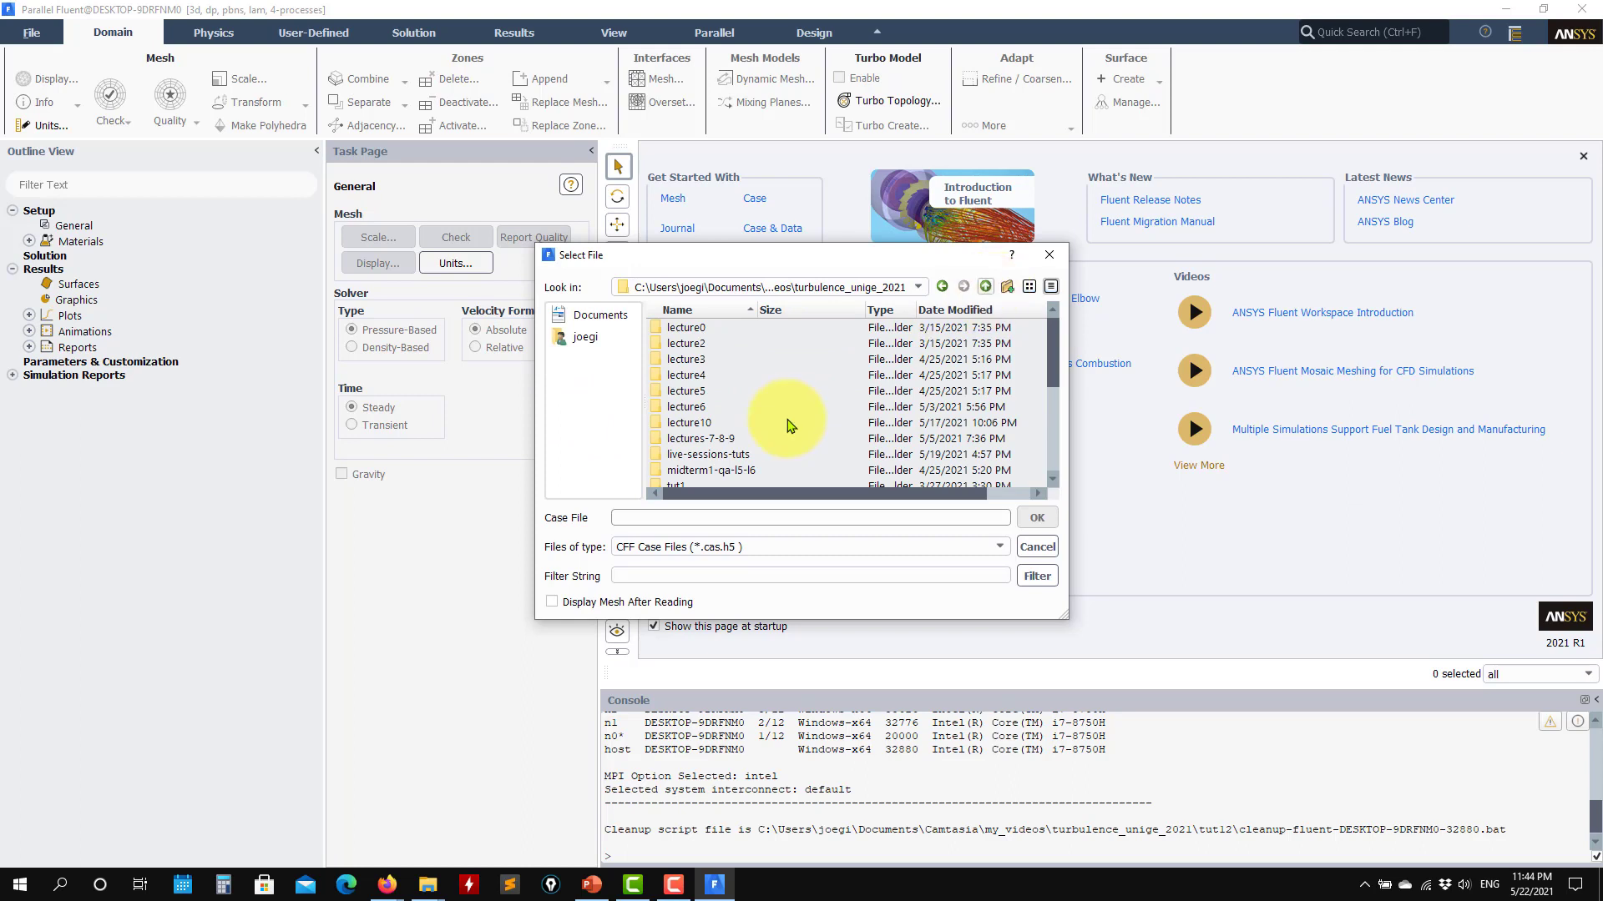
{"action": "scroll", "coordinate": [793, 421], "scroll_direction": "down", "scroll_amount": 4}
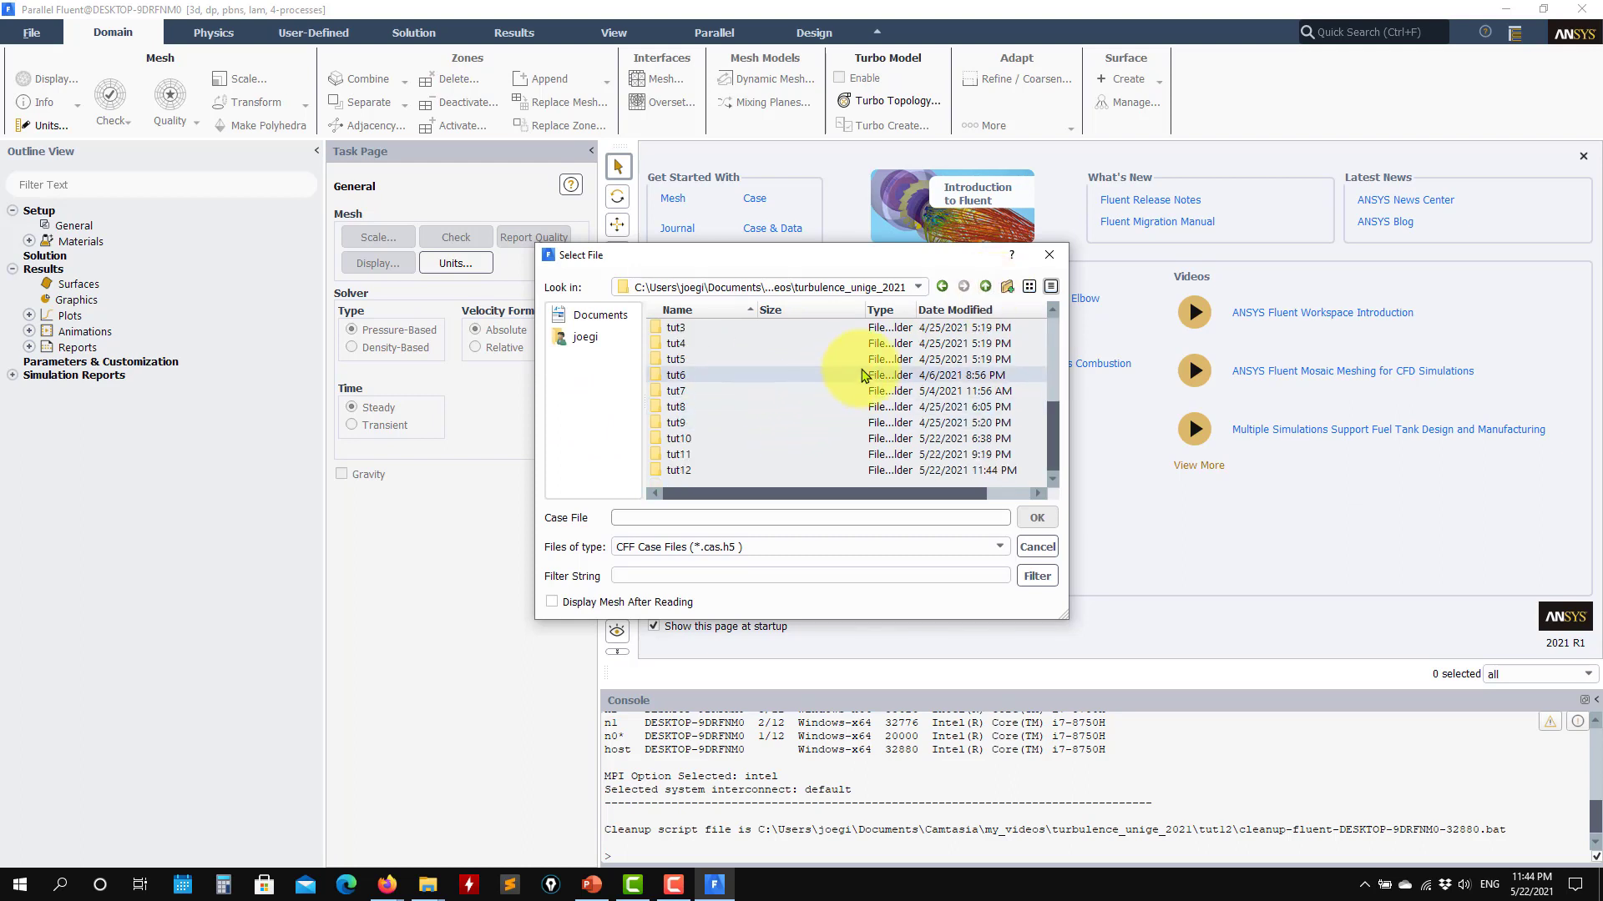
{"action": "scroll", "coordinate": [837, 380], "scroll_direction": "up", "scroll_amount": 4}
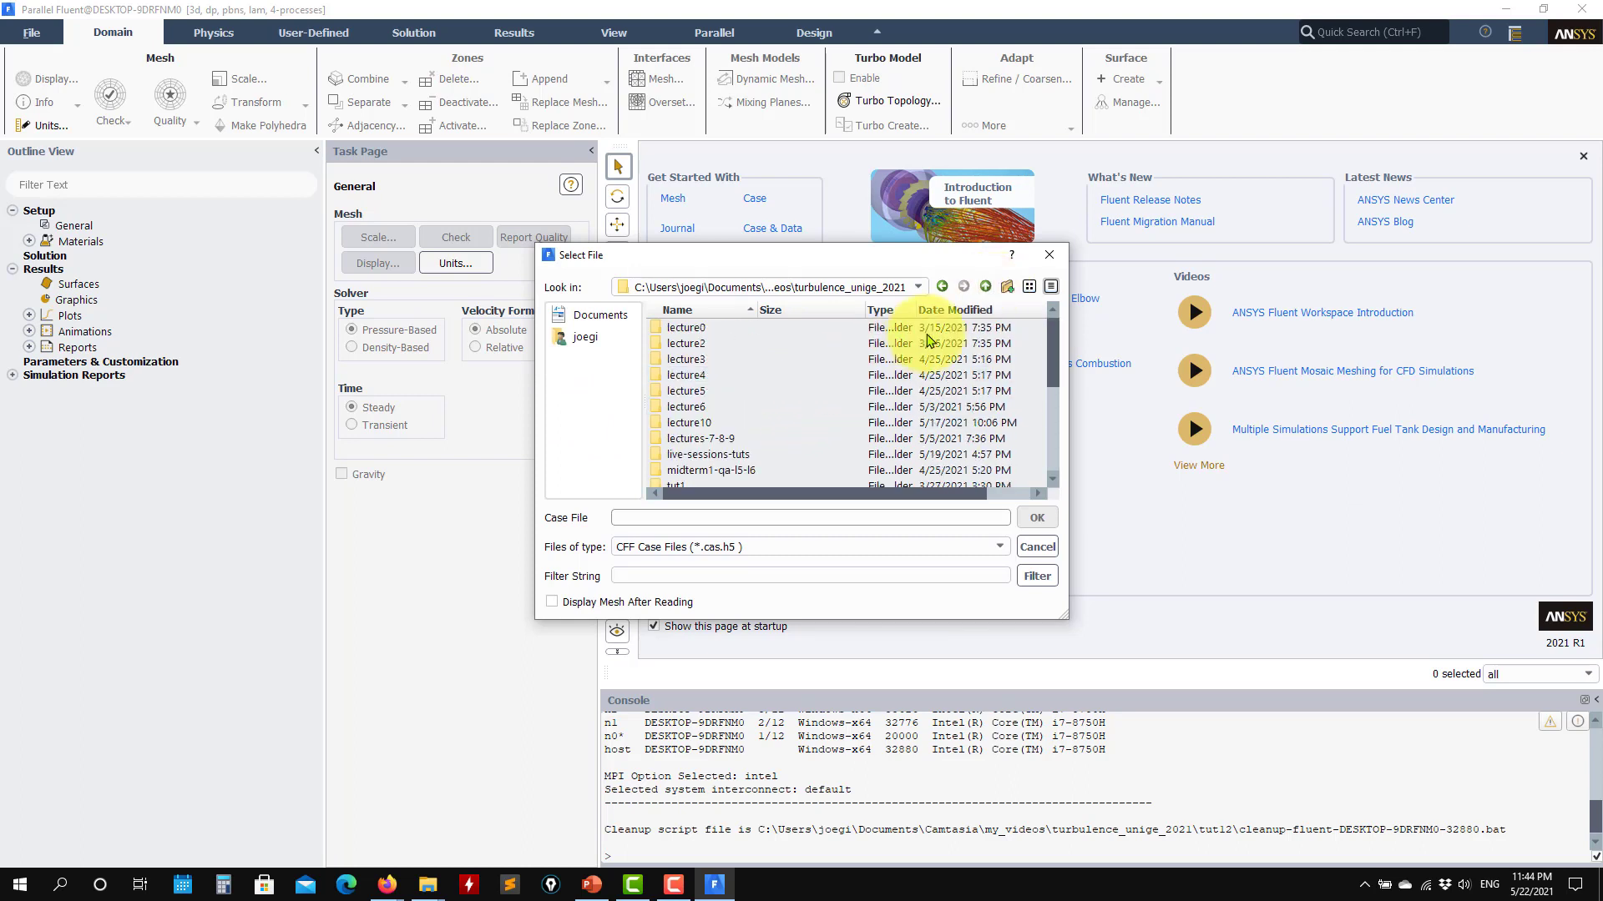
{"action": "scroll", "coordinate": [718, 434], "scroll_direction": "down", "scroll_amount": 4}
{"action": "double_click", "coordinate": [705, 462]}
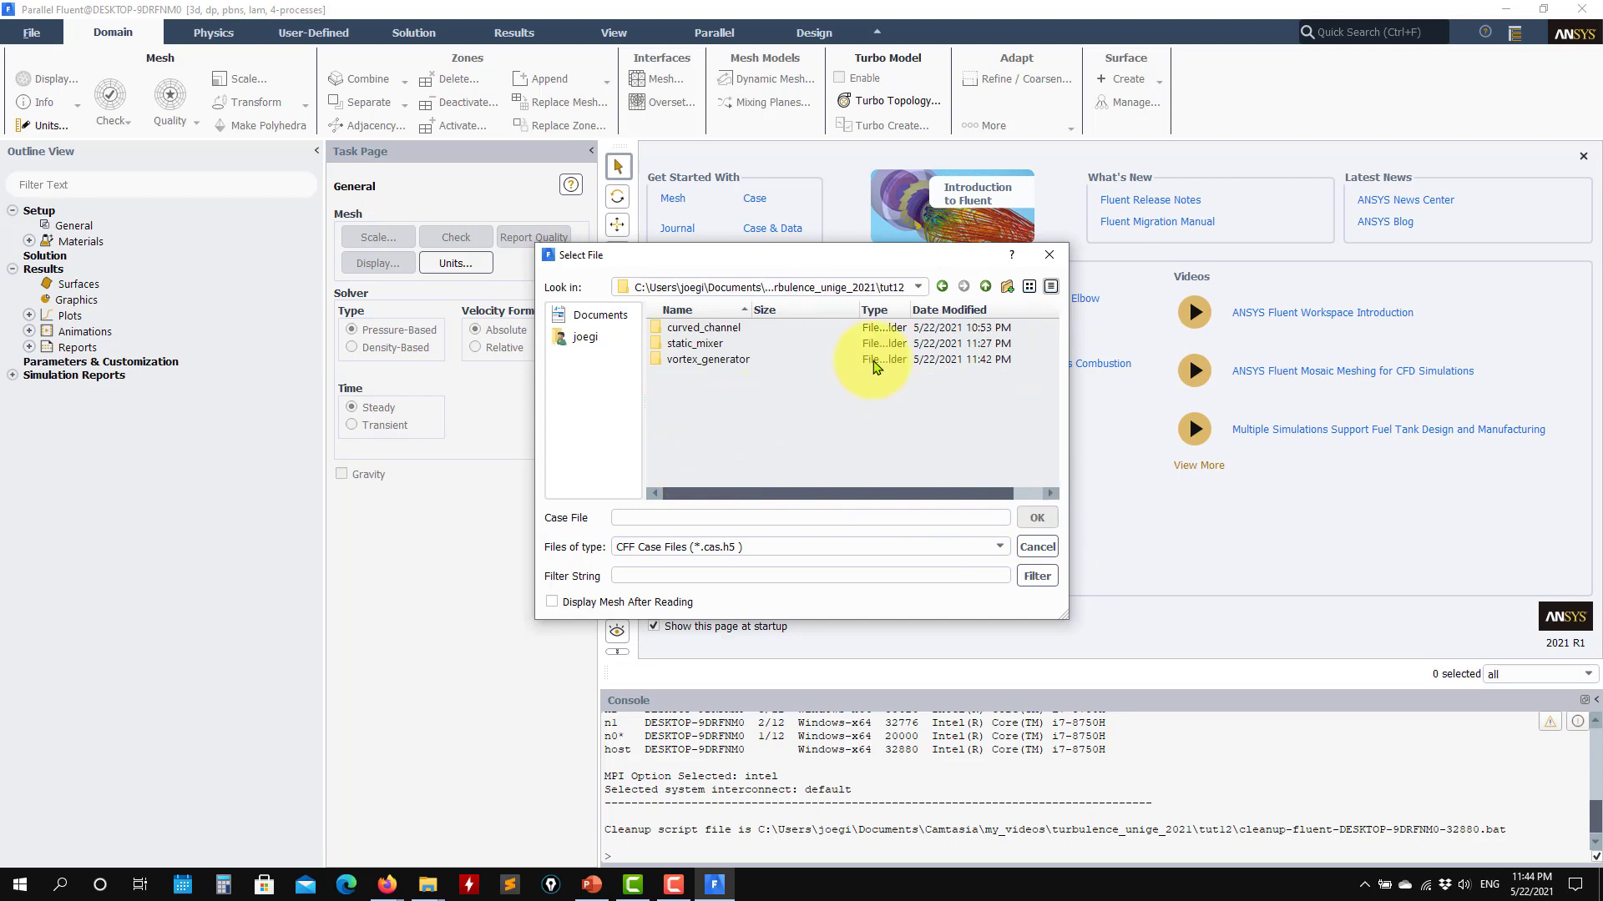
{"action": "double_click", "coordinate": [984, 287]}
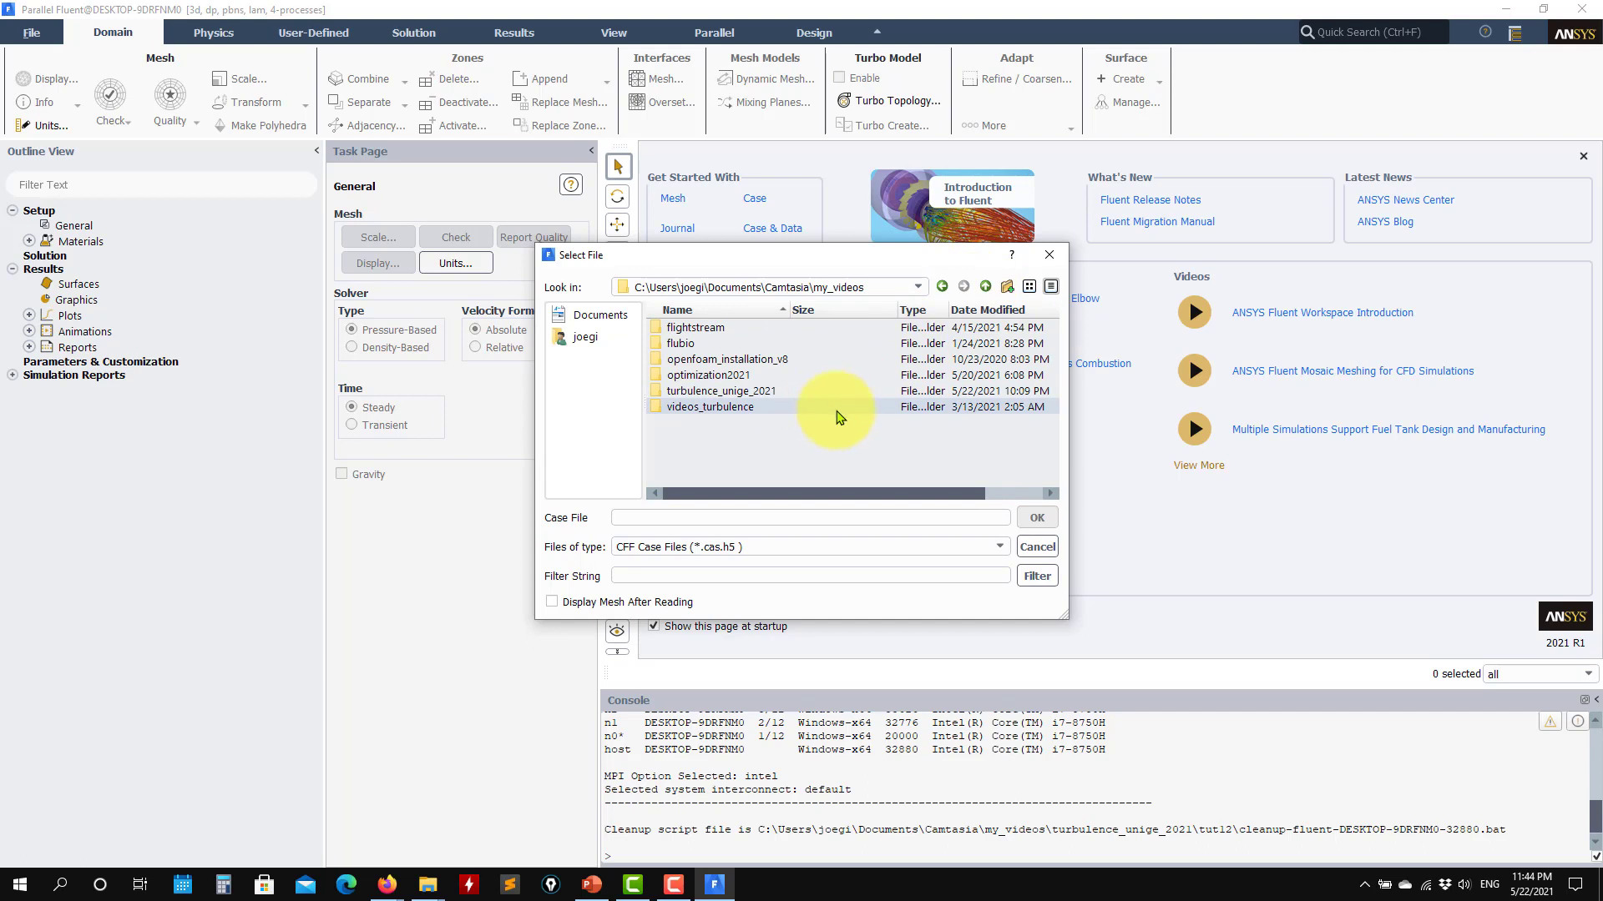
{"action": "left_click", "coordinate": [1037, 548]}
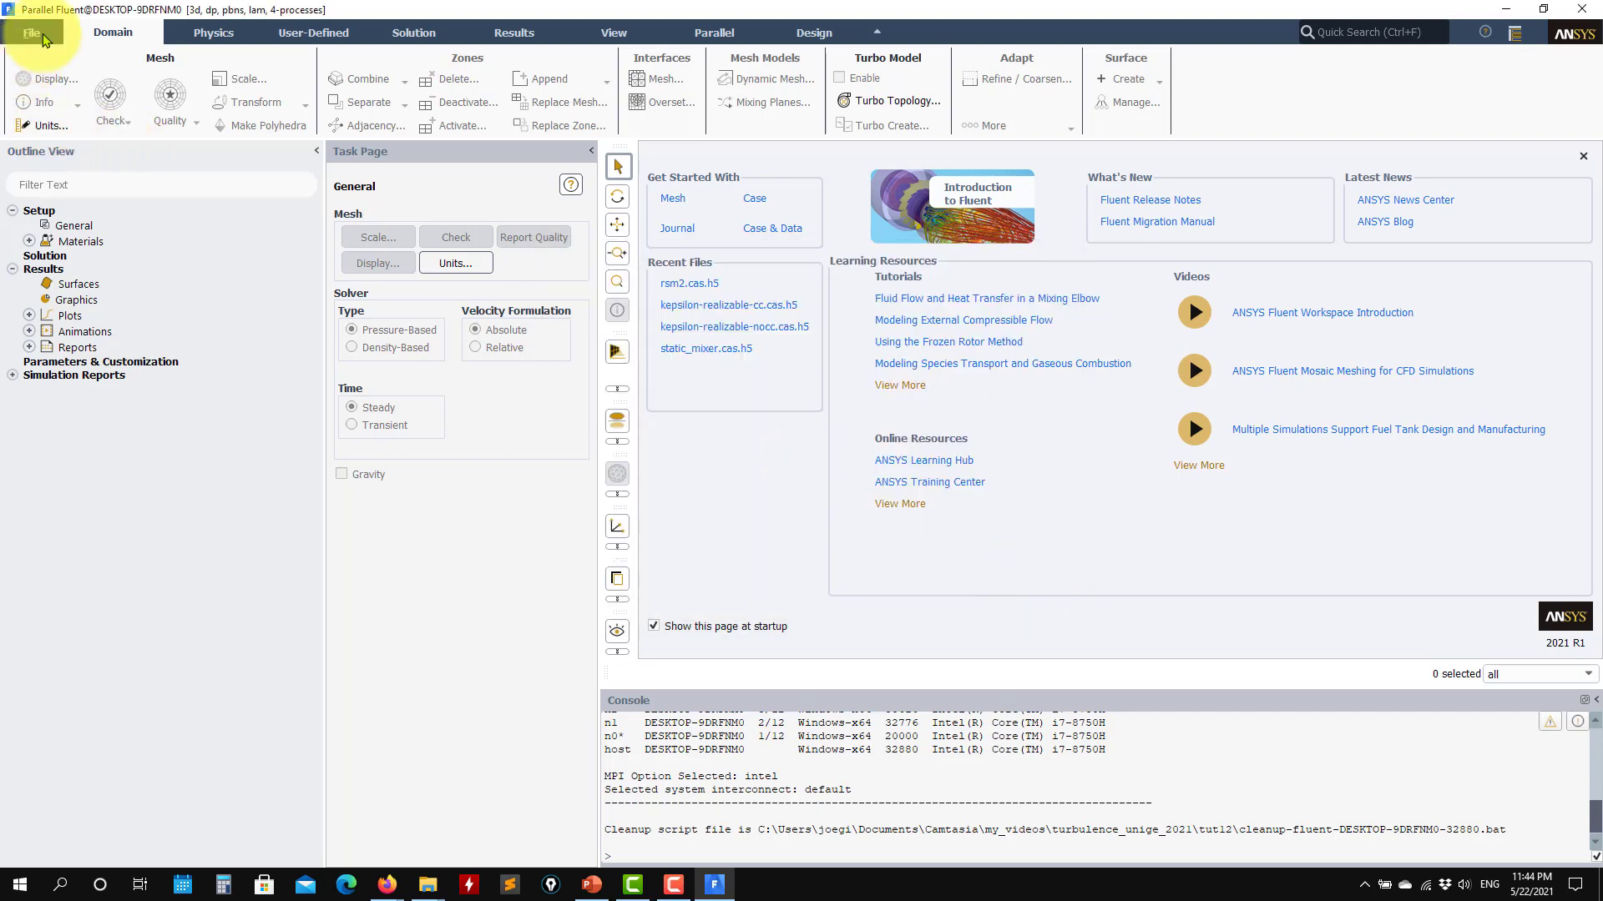
Exit the Fluent session and relaunch FLUENT 2021 R1 from the ANSYS 2021 Student shortcuts in the desktop cfd folder.
{"action": "left_click", "coordinate": [35, 38]}
{"action": "left_click", "coordinate": [52, 395]}
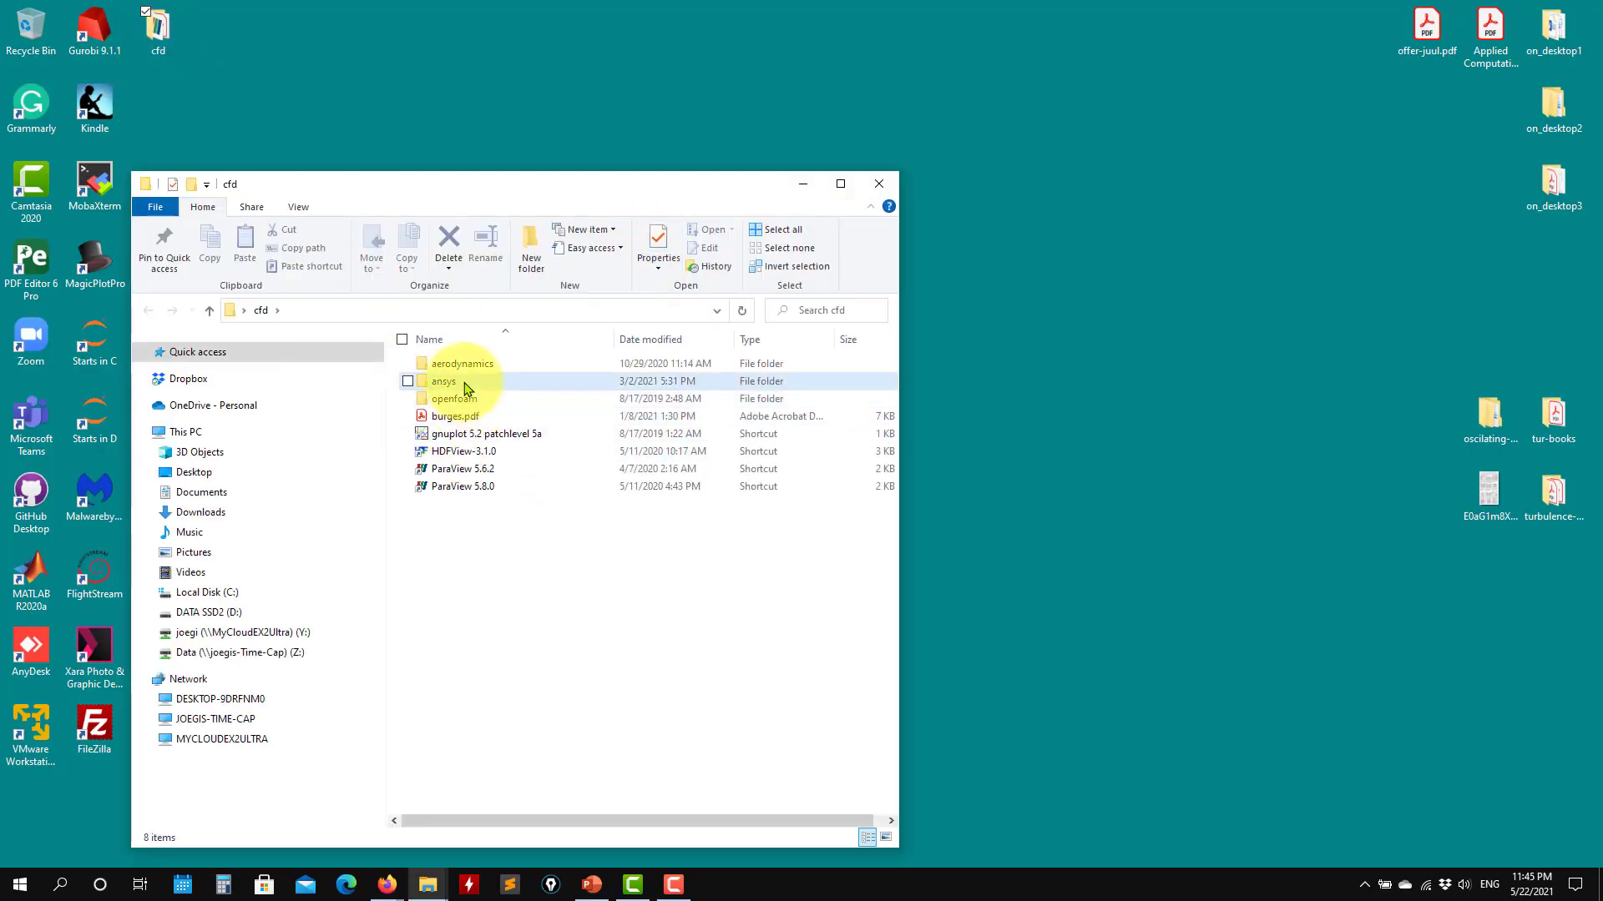
{"action": "double_click", "coordinate": [467, 383]}
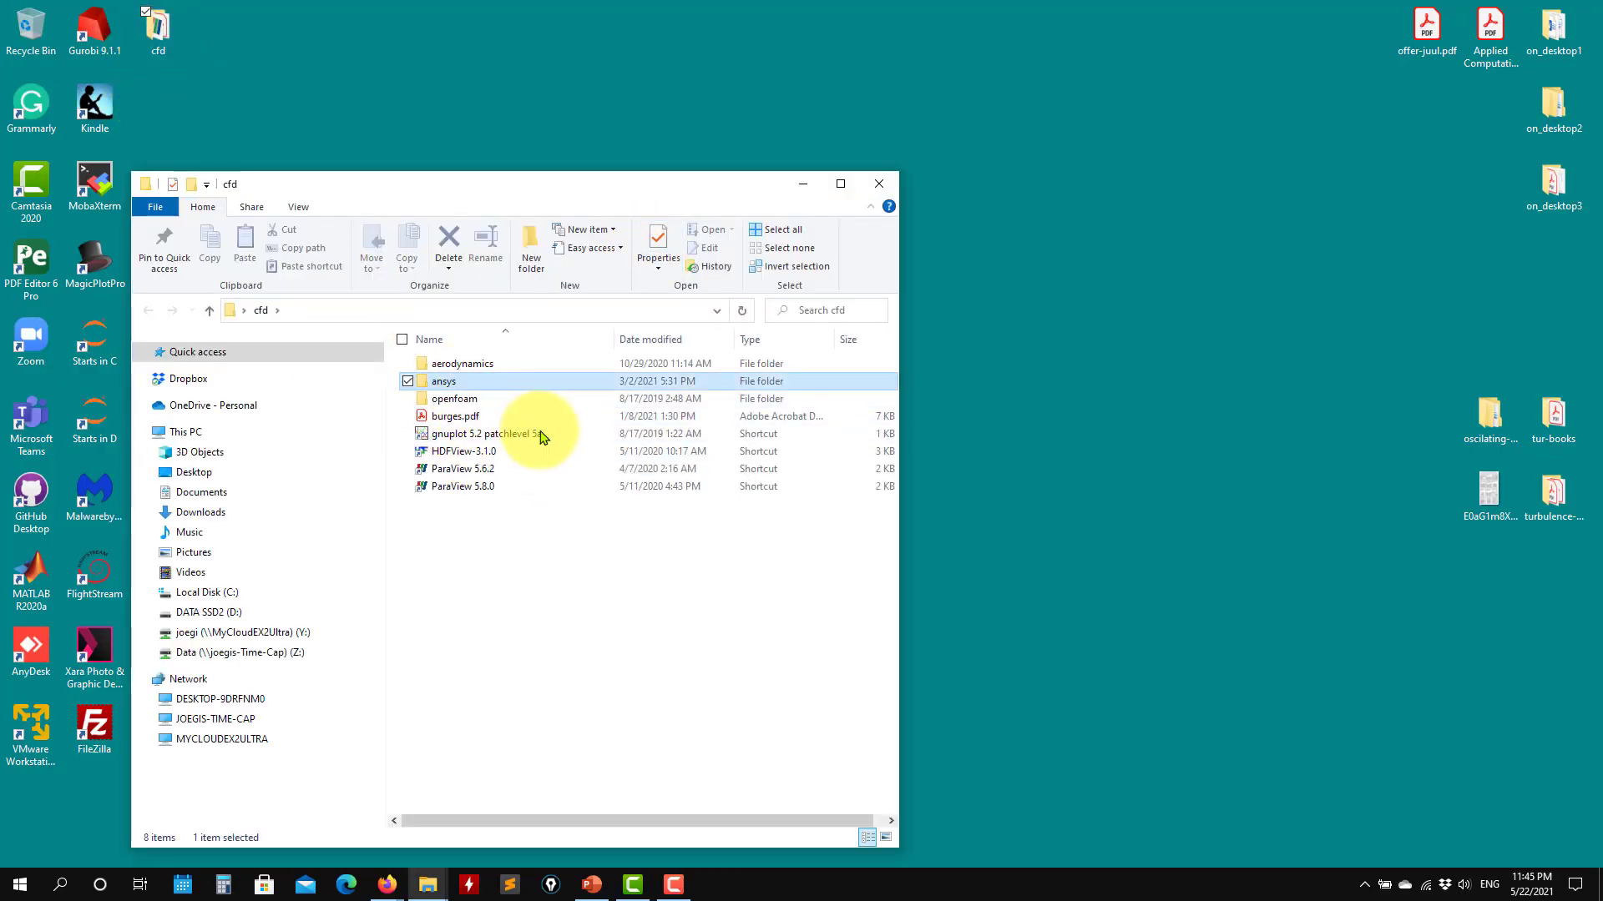
{"action": "double_click", "coordinate": [482, 384]}
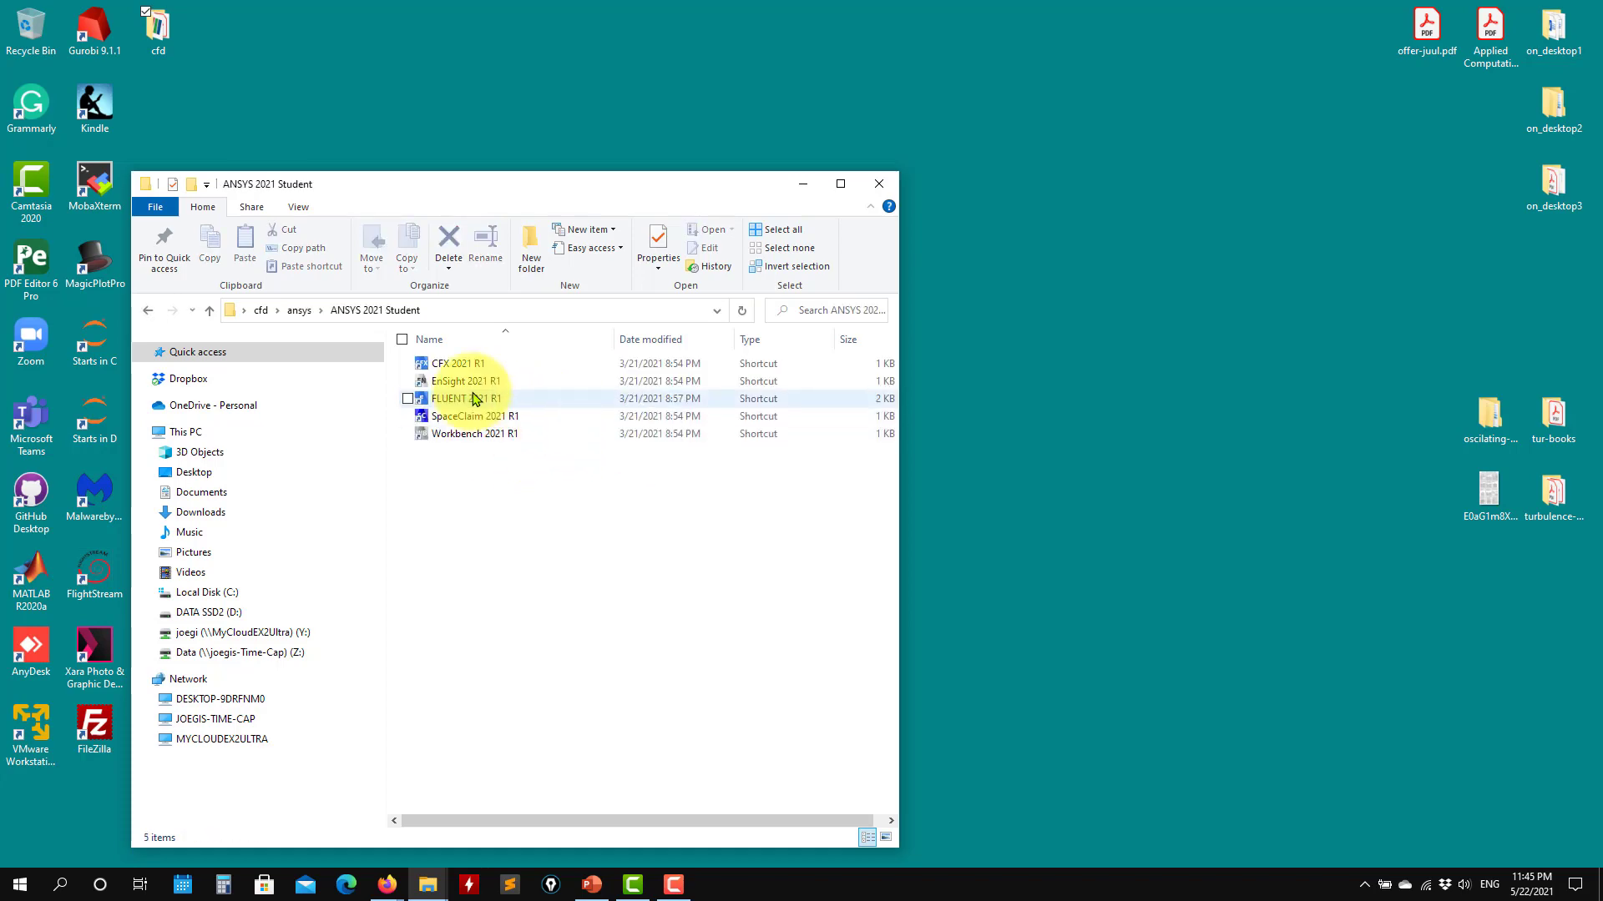
{"action": "left_click", "coordinate": [472, 399]}
{"action": "left_click", "coordinate": [879, 184]}
Set the working directory to the vortex_generator folder under tutorials_running_2021\tut12_curvature_corrections and start the solver.
{"action": "mouse_move", "coordinate": [428, 892]}
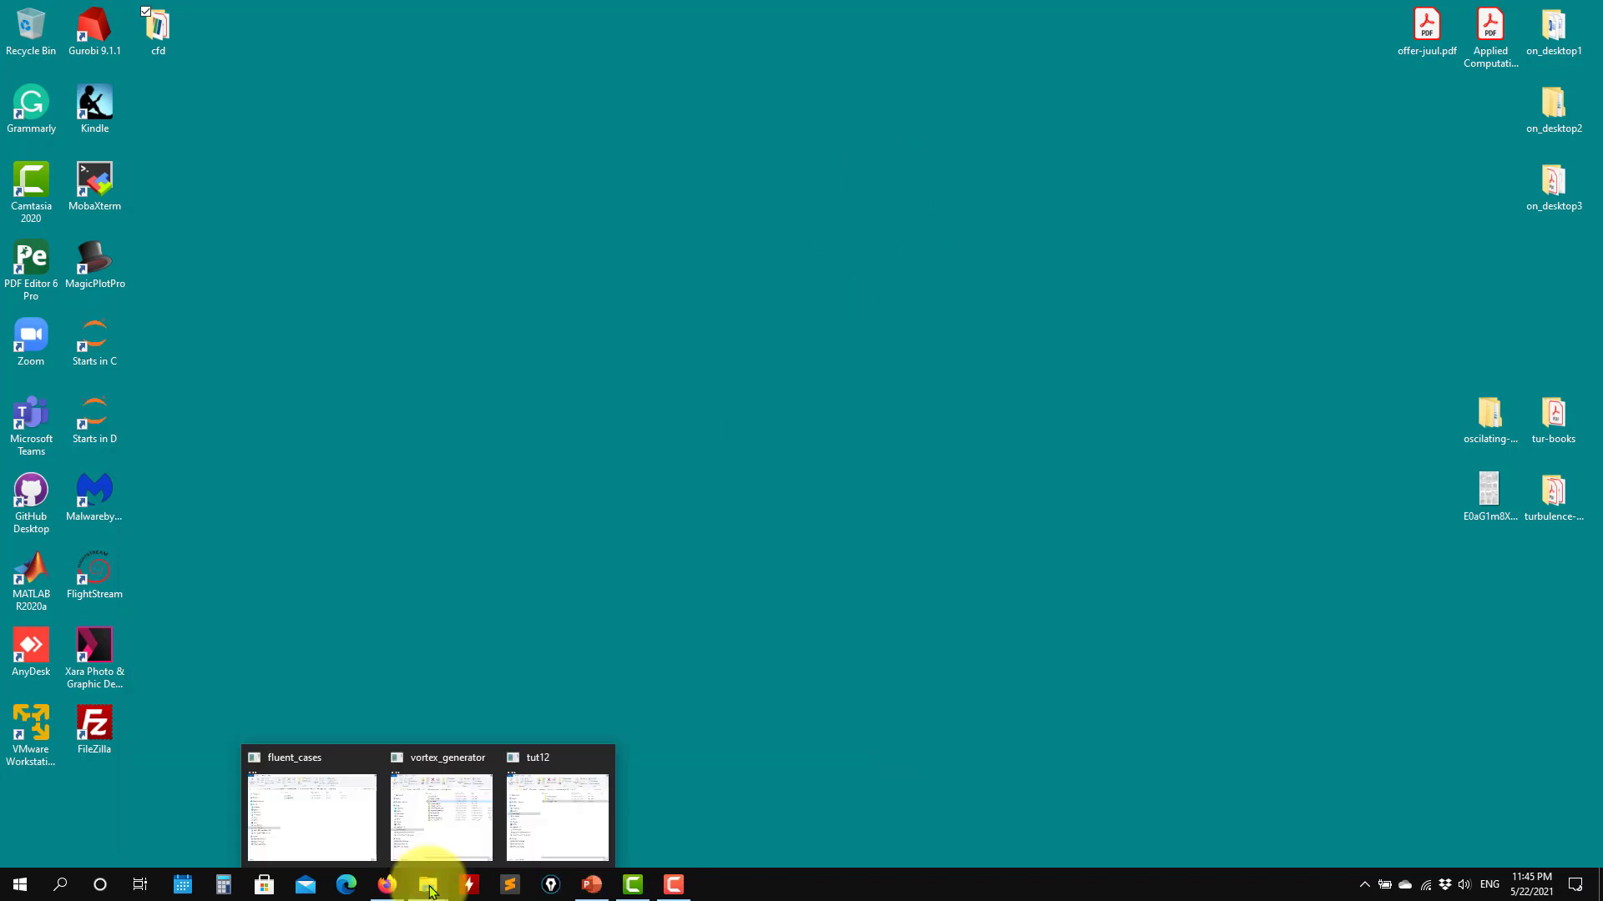
{"action": "left_click", "coordinate": [454, 815]}
{"action": "left_click", "coordinate": [609, 268]}
{"action": "key", "text": "ctrl+c"}
{"action": "triple_click", "coordinate": [919, 615]}
{"action": "key", "text": "ctrl+v"}
{"action": "left_click", "coordinate": [705, 706]}
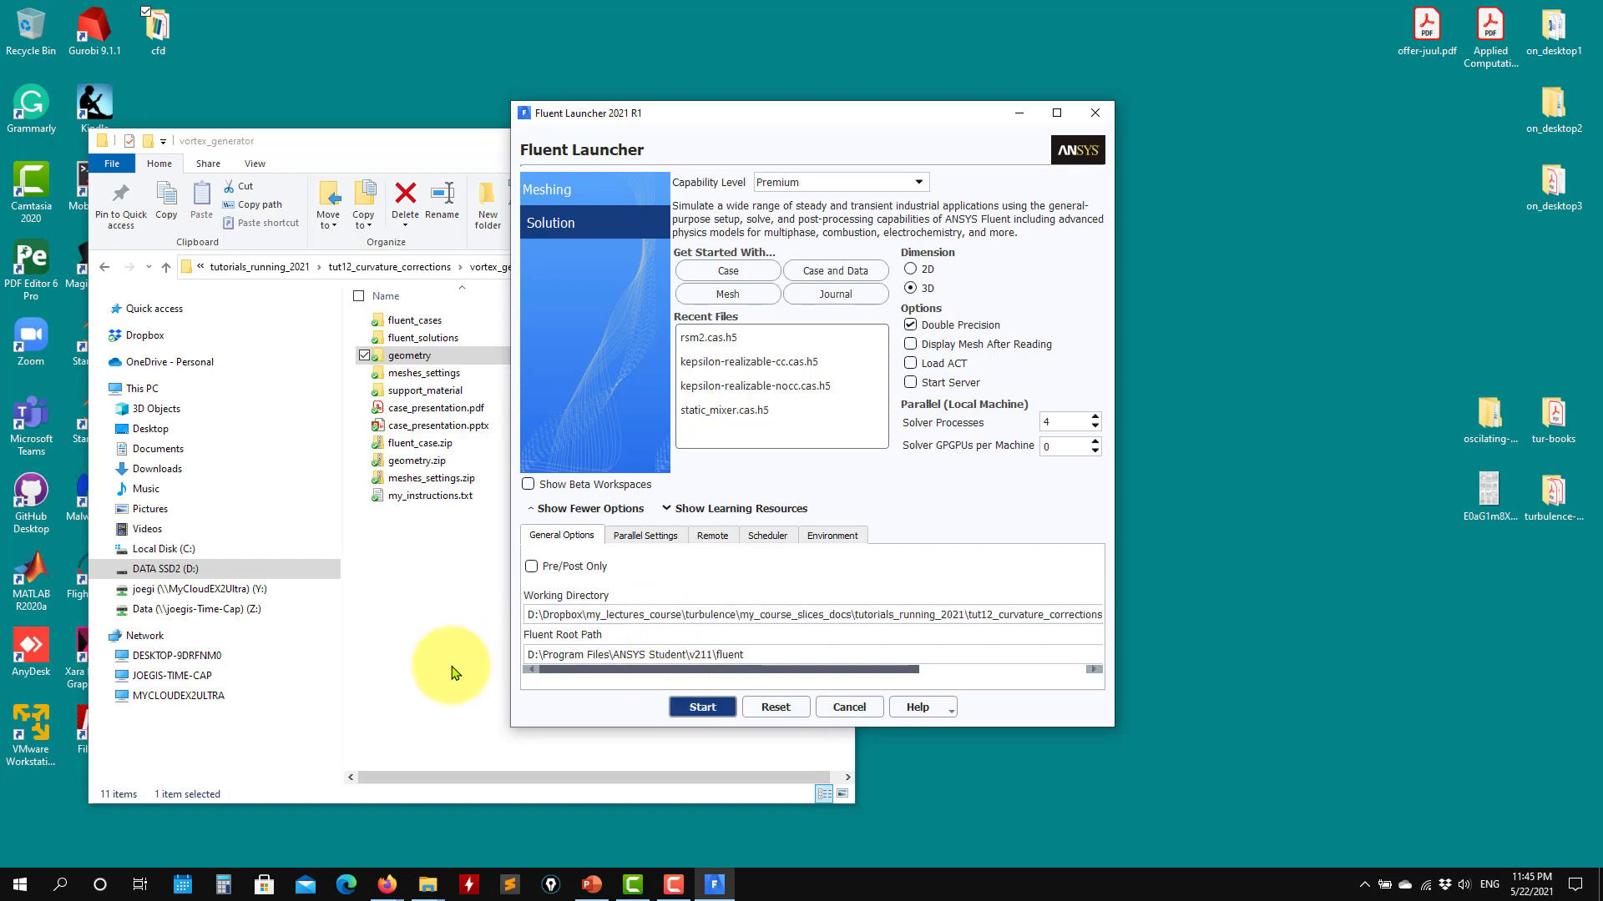
Examine the contents of the fluent_cases and fluent_solutions folders inside vortex_generator.
{"action": "left_click", "coordinate": [438, 686]}
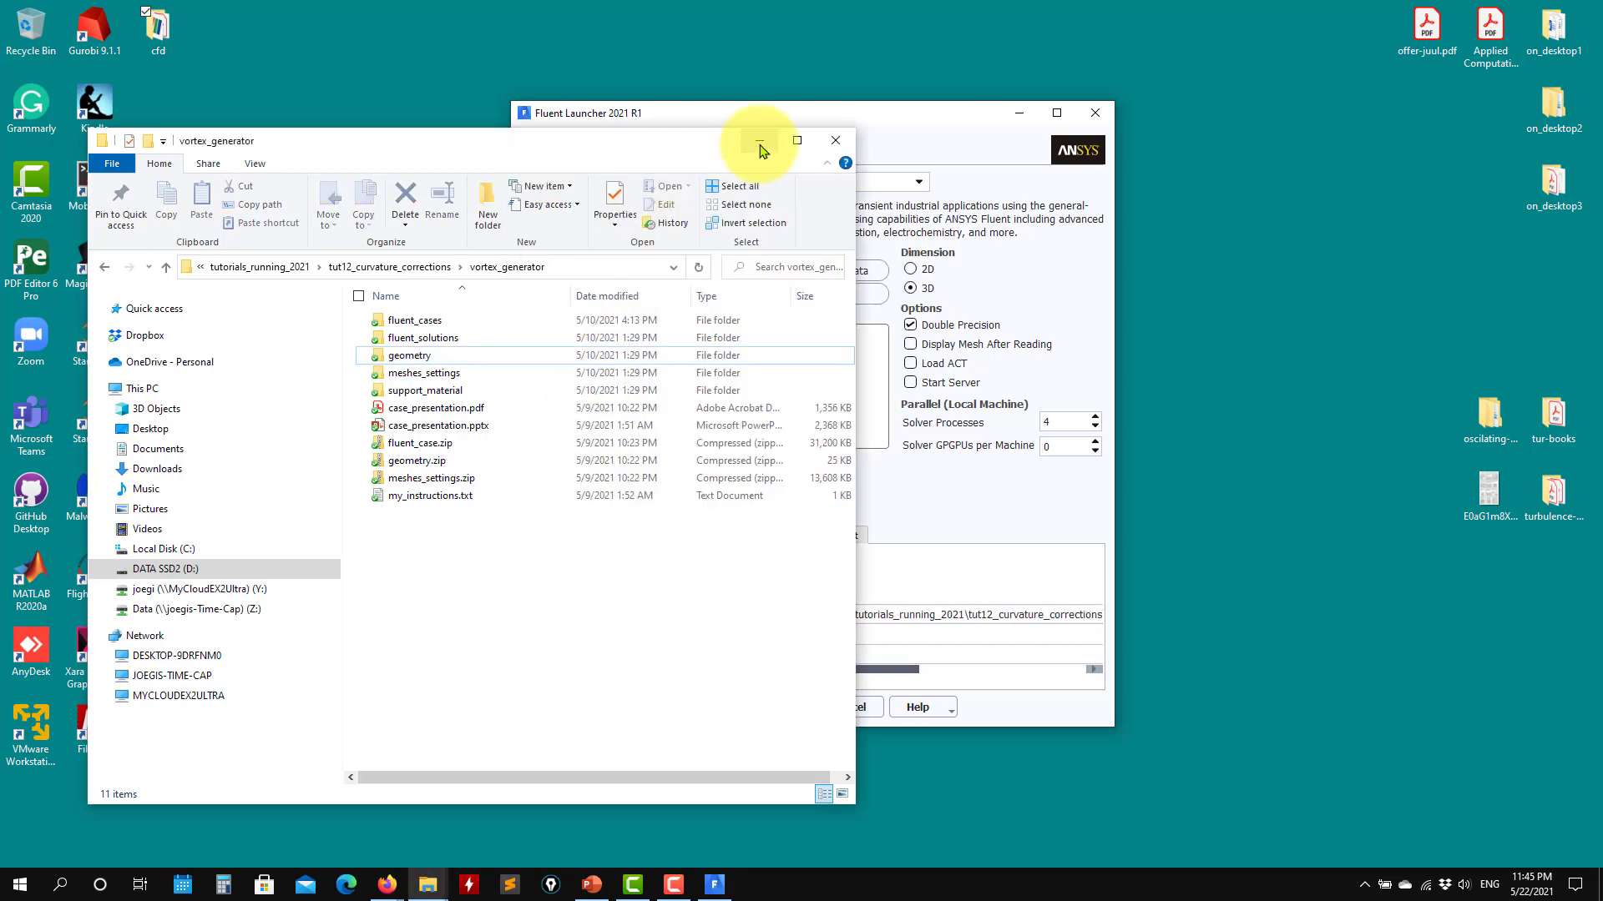
{"action": "double_click", "coordinate": [417, 320]}
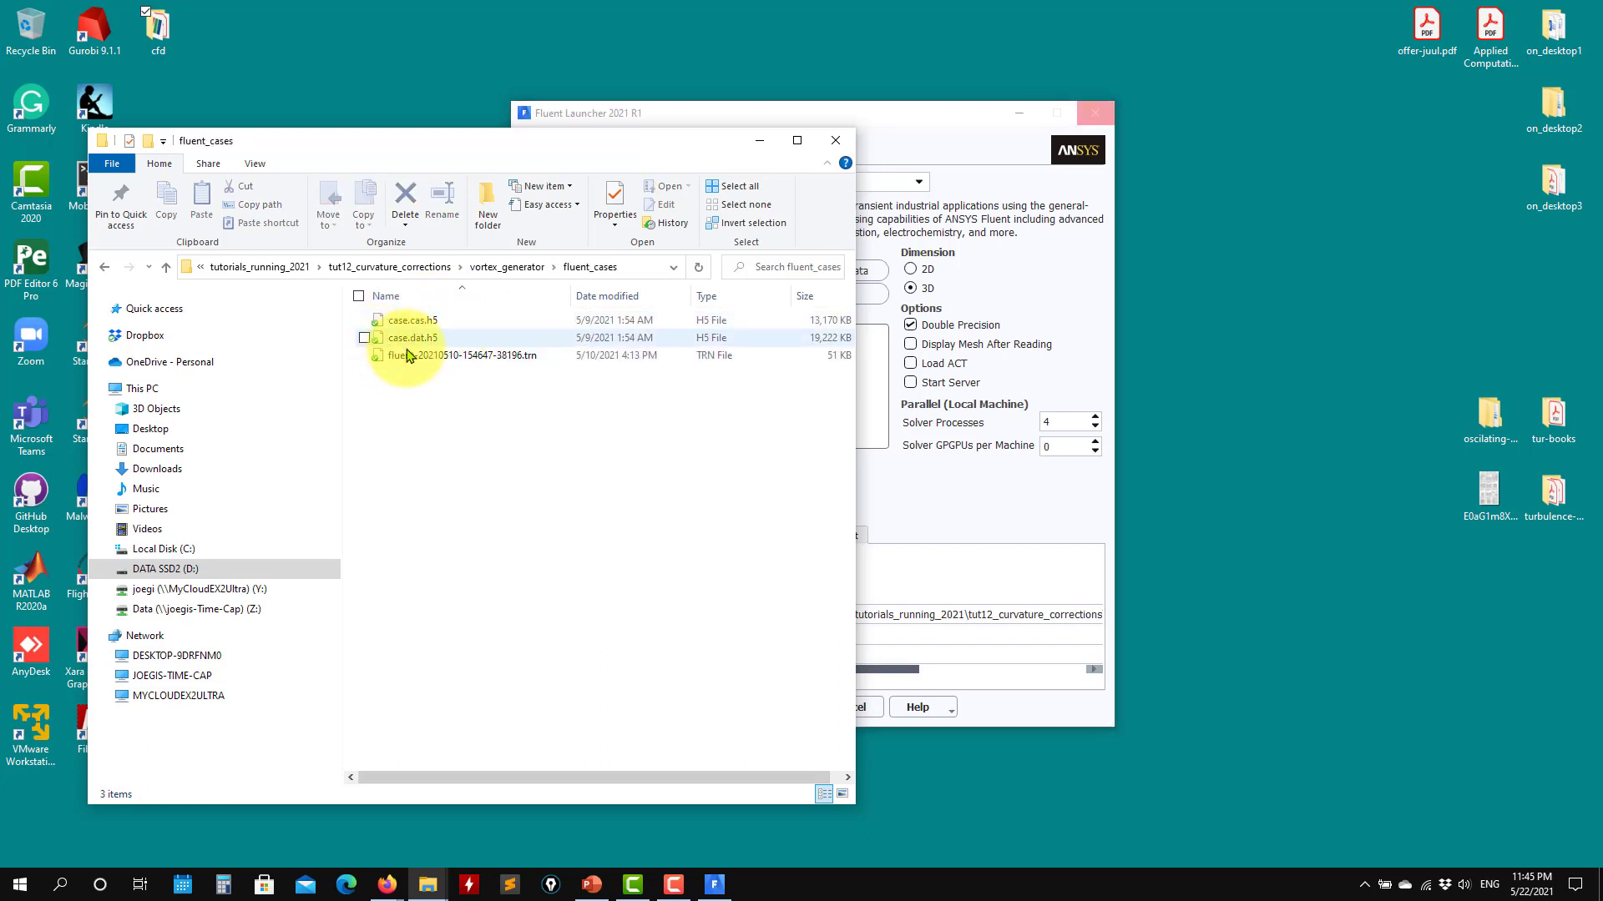
{"action": "left_click", "coordinate": [166, 266]}
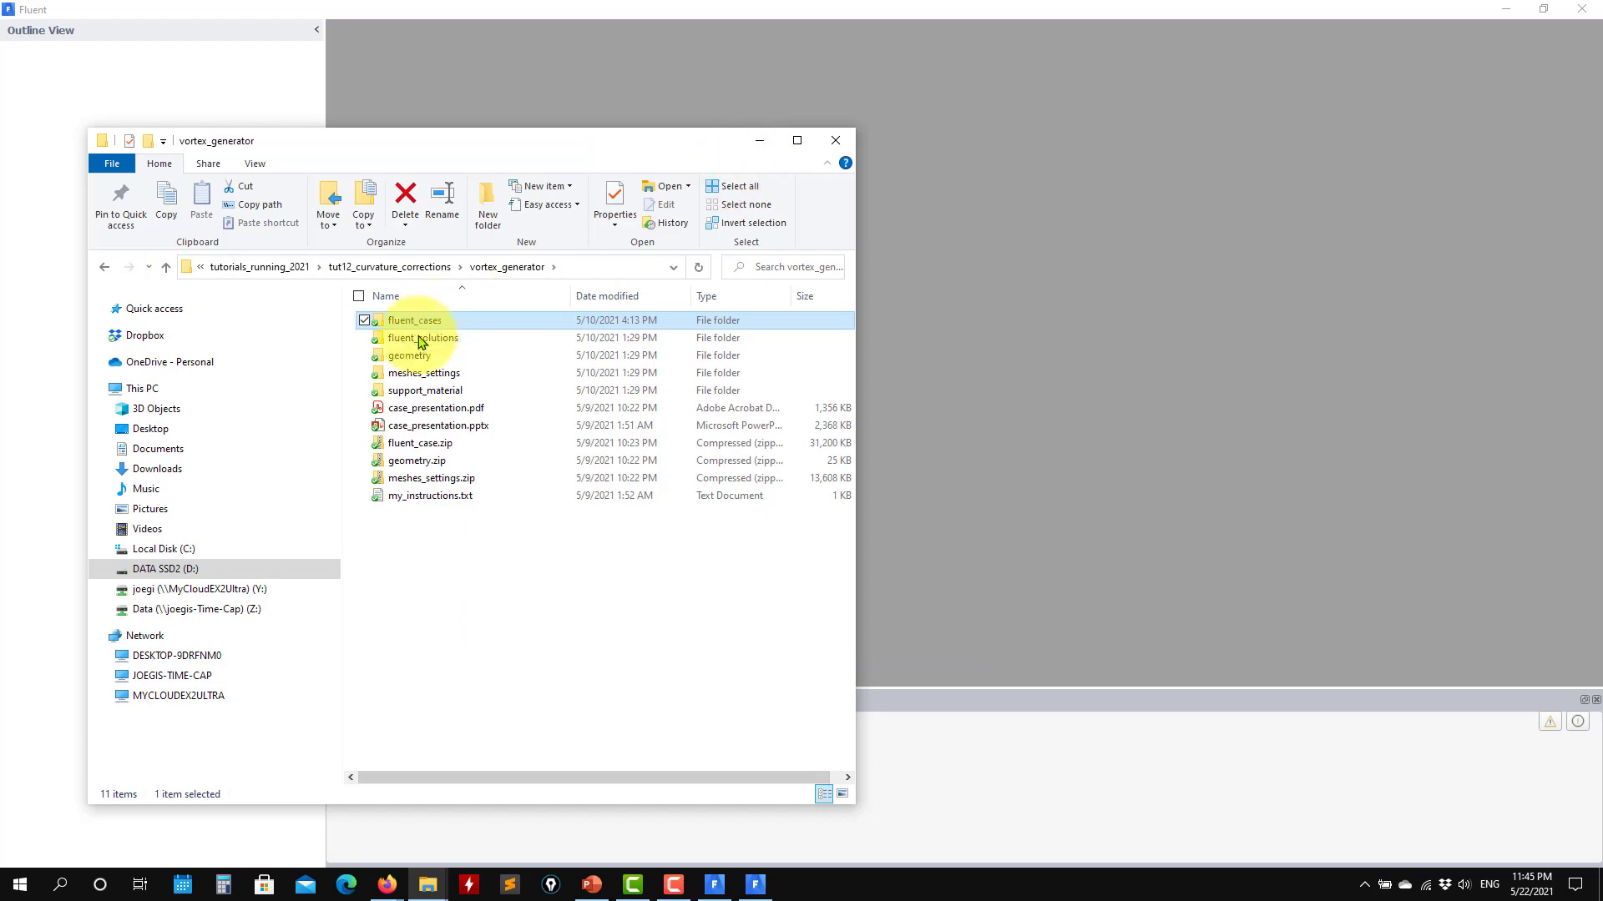
{"action": "left_click", "coordinate": [422, 341]}
{"action": "double_click", "coordinate": [422, 342]}
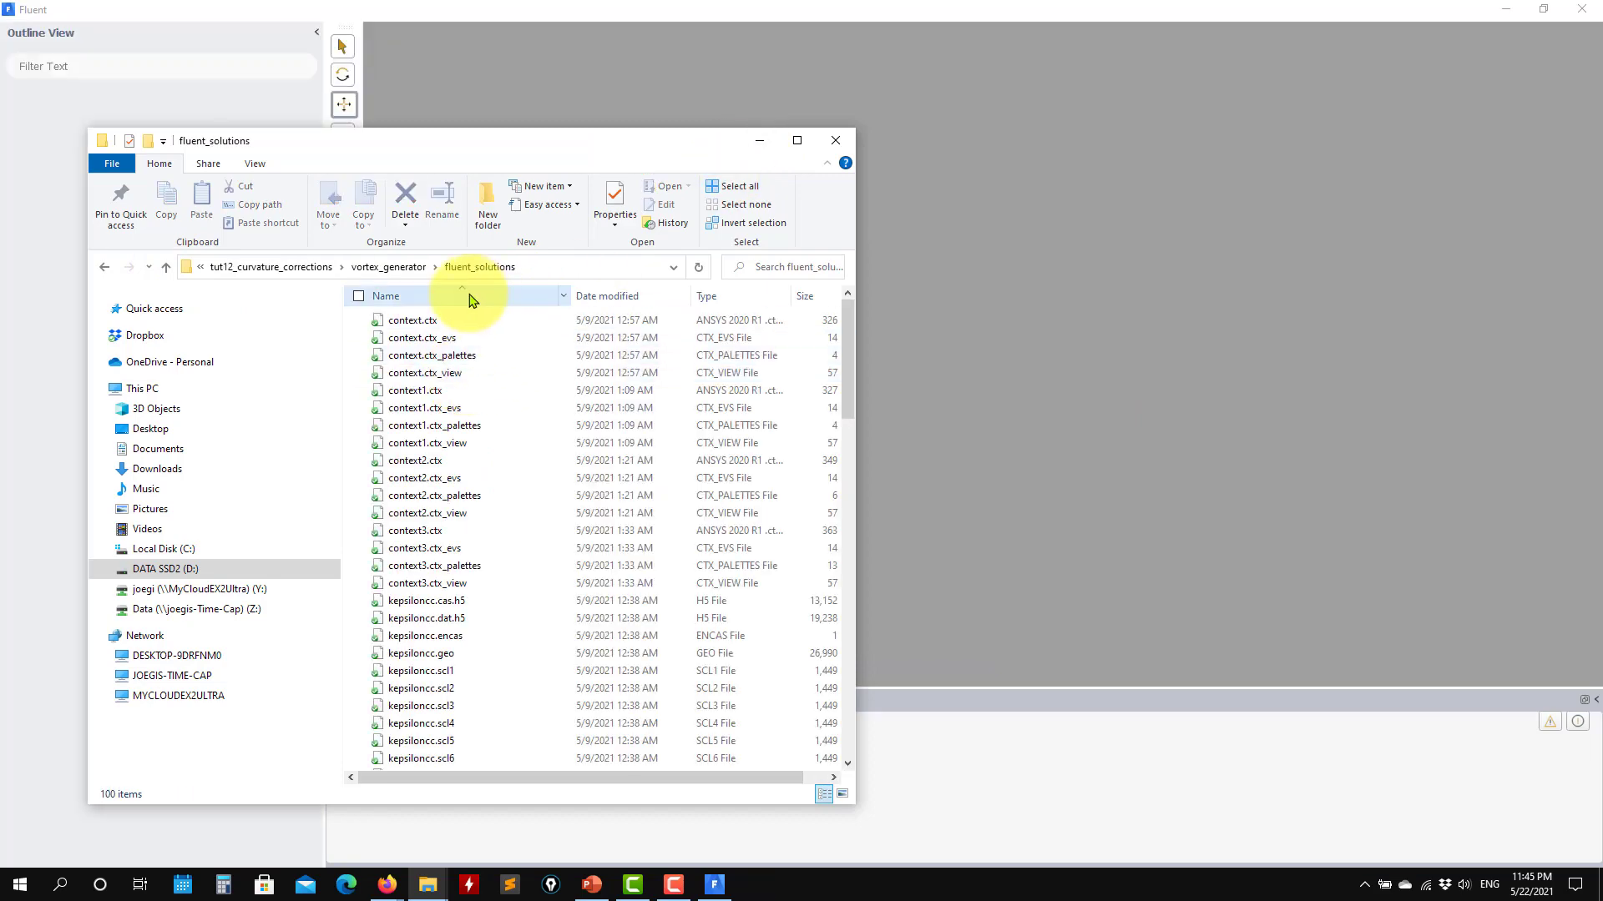
{"action": "scroll", "coordinate": [414, 425], "scroll_direction": "down", "scroll_amount": 15}
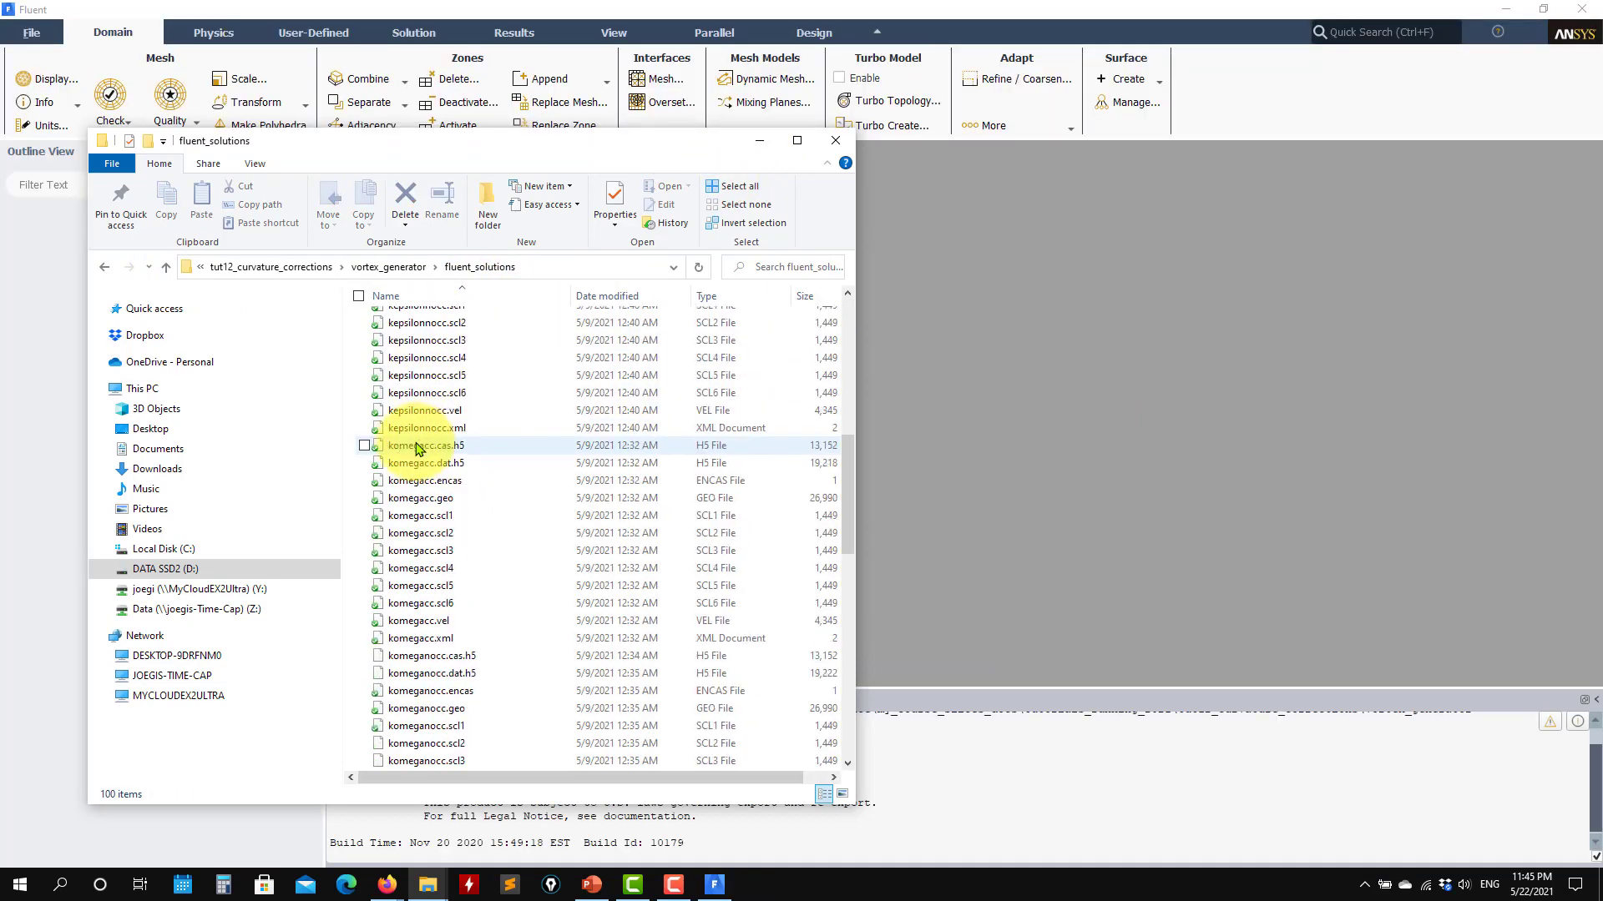
{"action": "left_click", "coordinate": [166, 266]}
{"action": "left_click", "coordinate": [758, 140]}
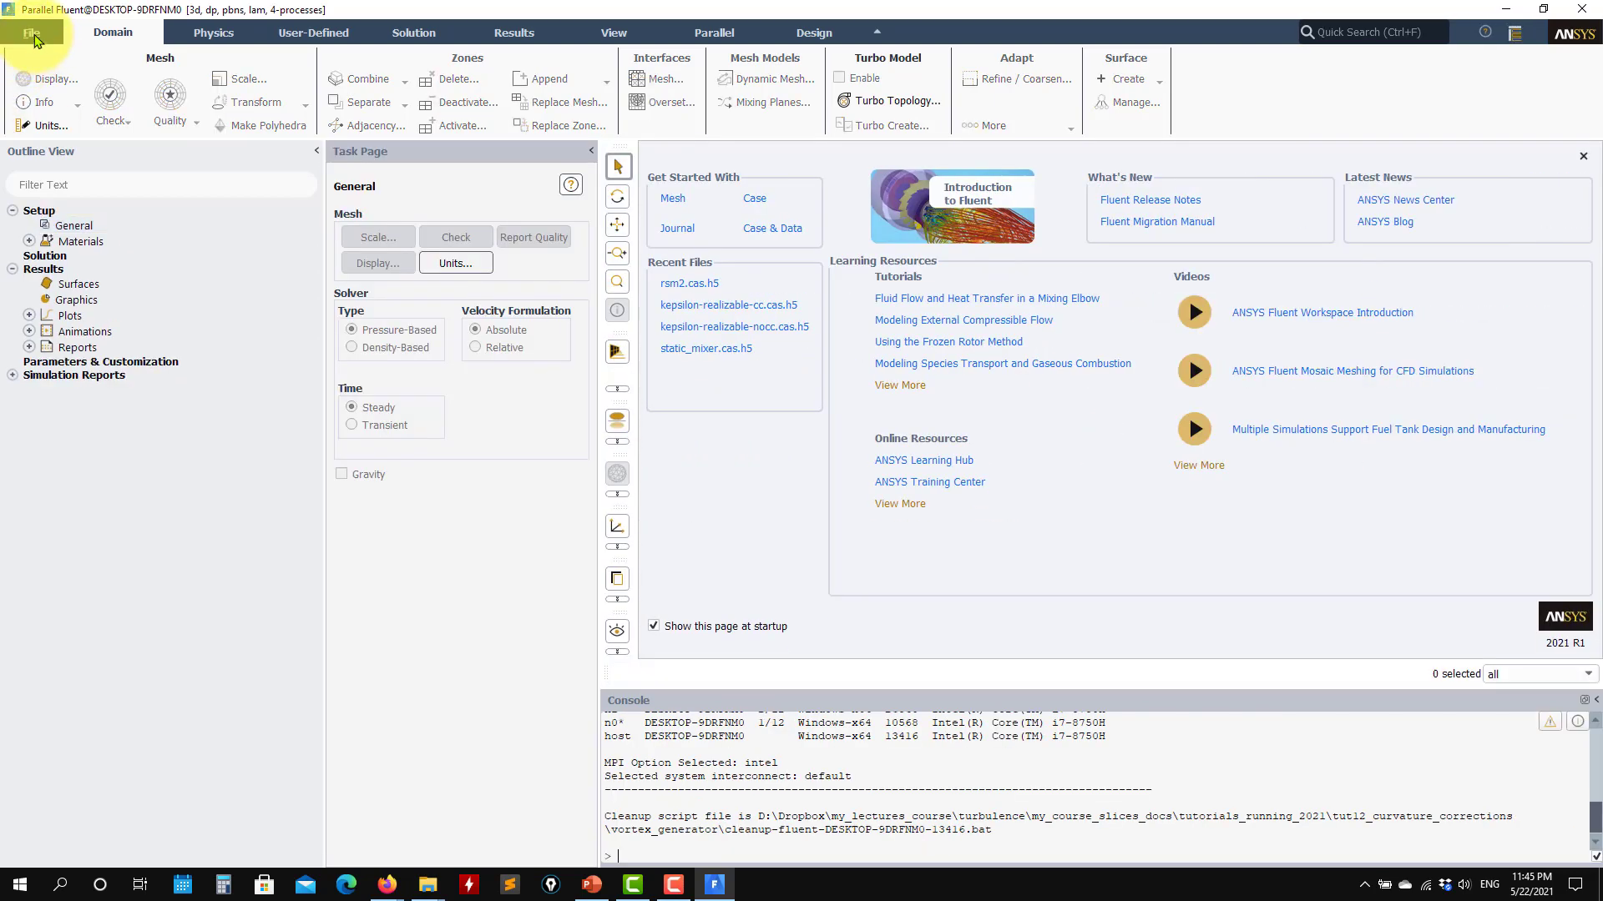
Read the case and data from case.cas.h5 in the fluent_cases folder.
{"action": "left_click", "coordinate": [33, 34]}
{"action": "mouse_move", "coordinate": [125, 47]}
{"action": "left_click", "coordinate": [179, 118]}
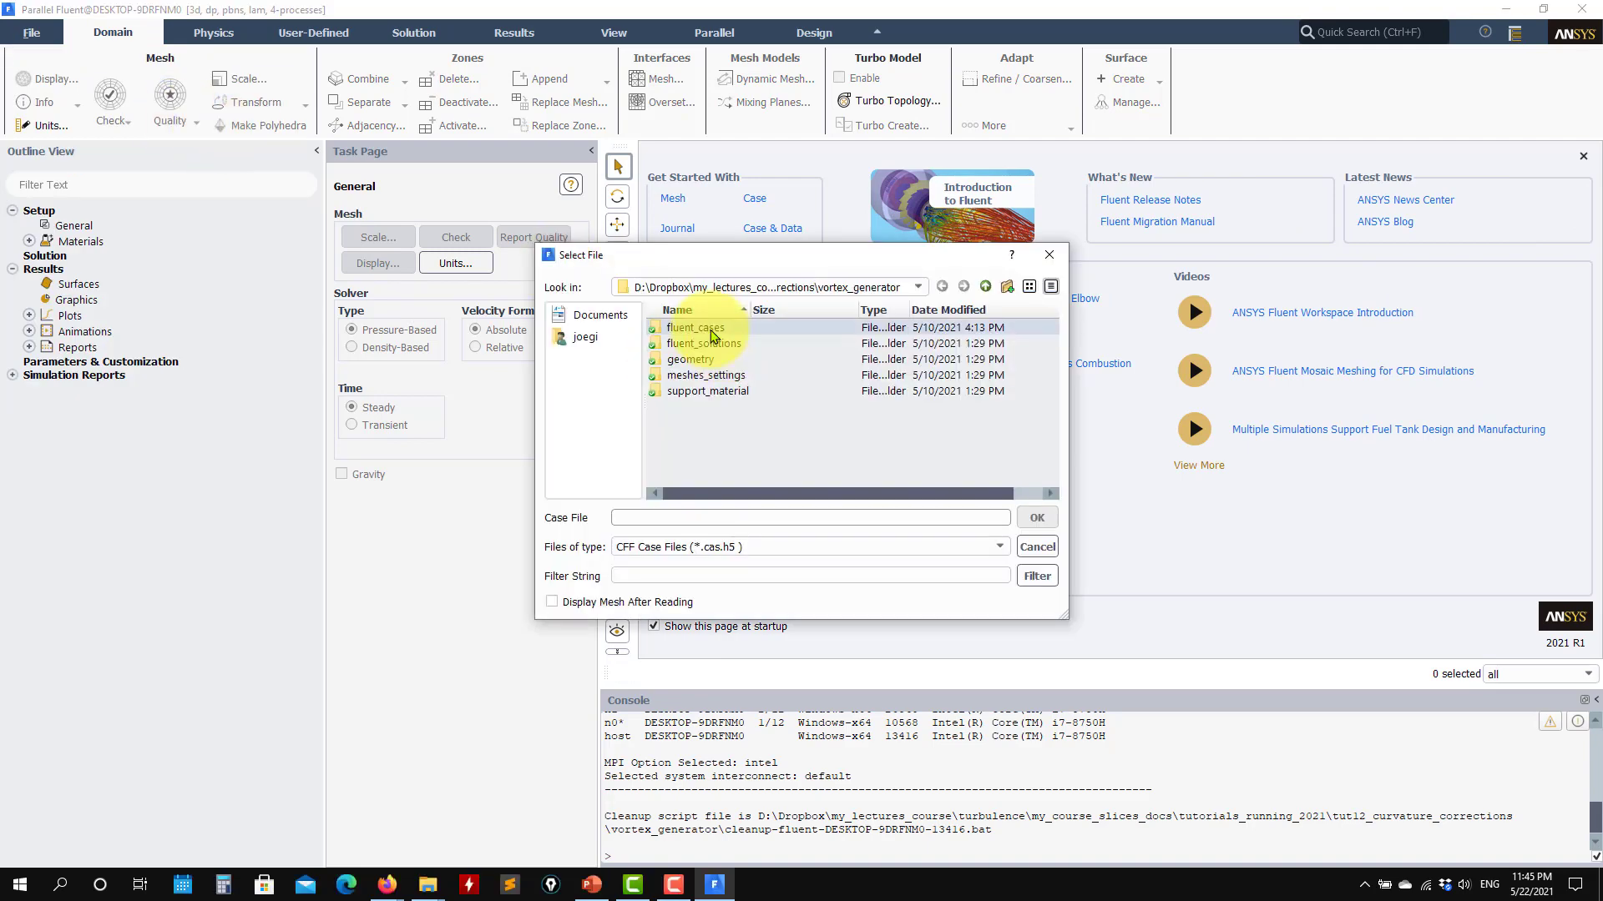
{"action": "double_click", "coordinate": [711, 331]}
{"action": "left_click", "coordinate": [692, 328]}
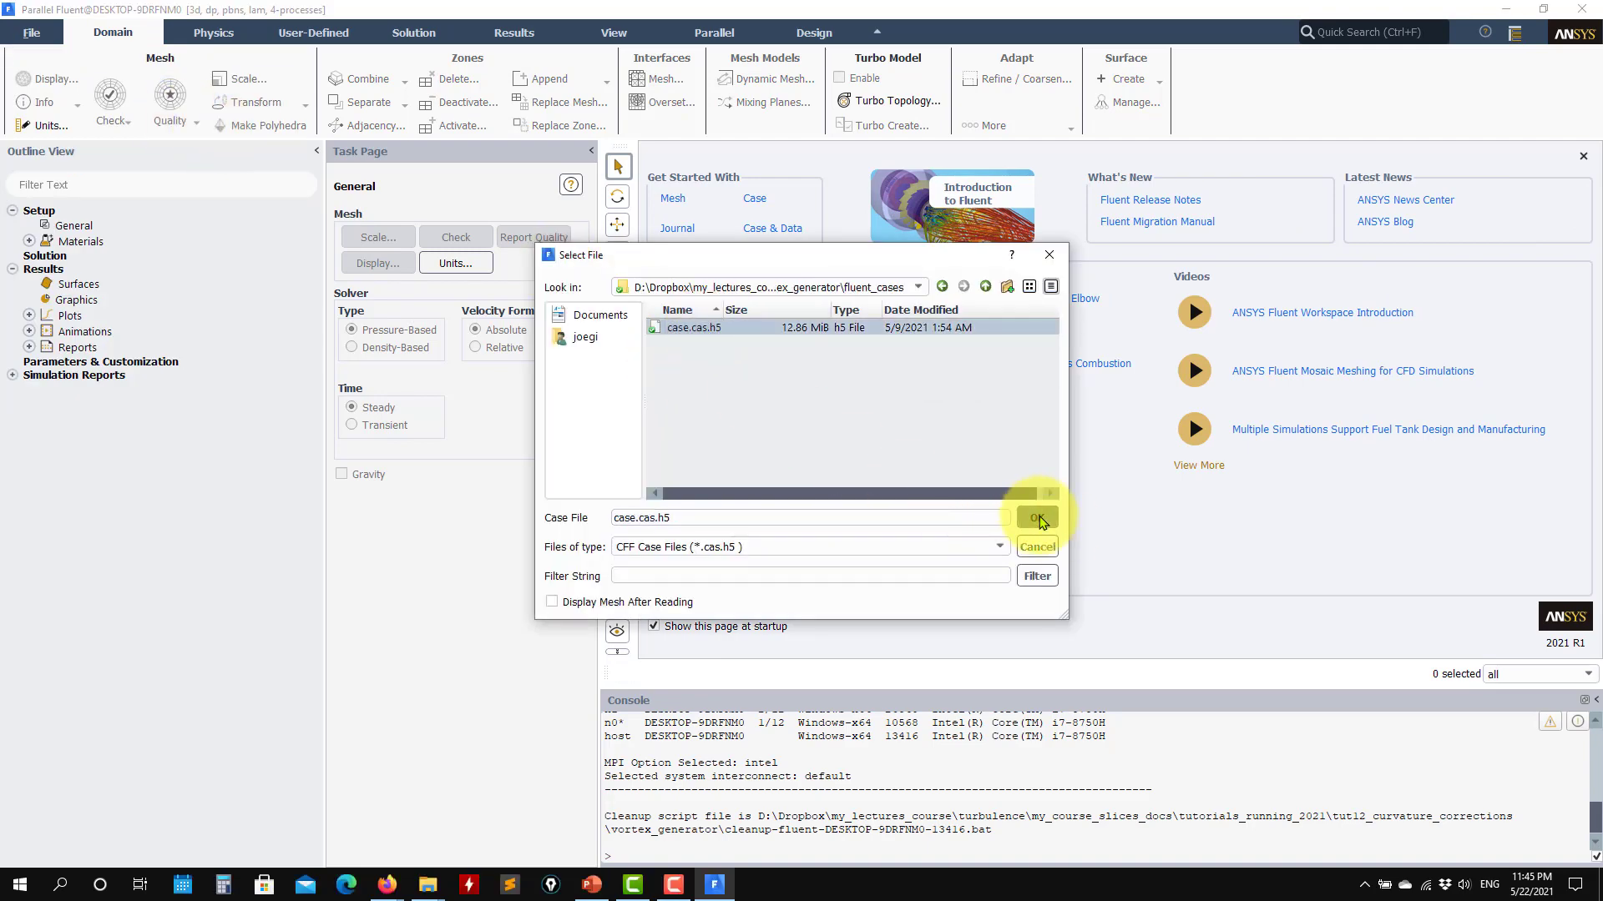
{"action": "left_click", "coordinate": [1038, 519]}
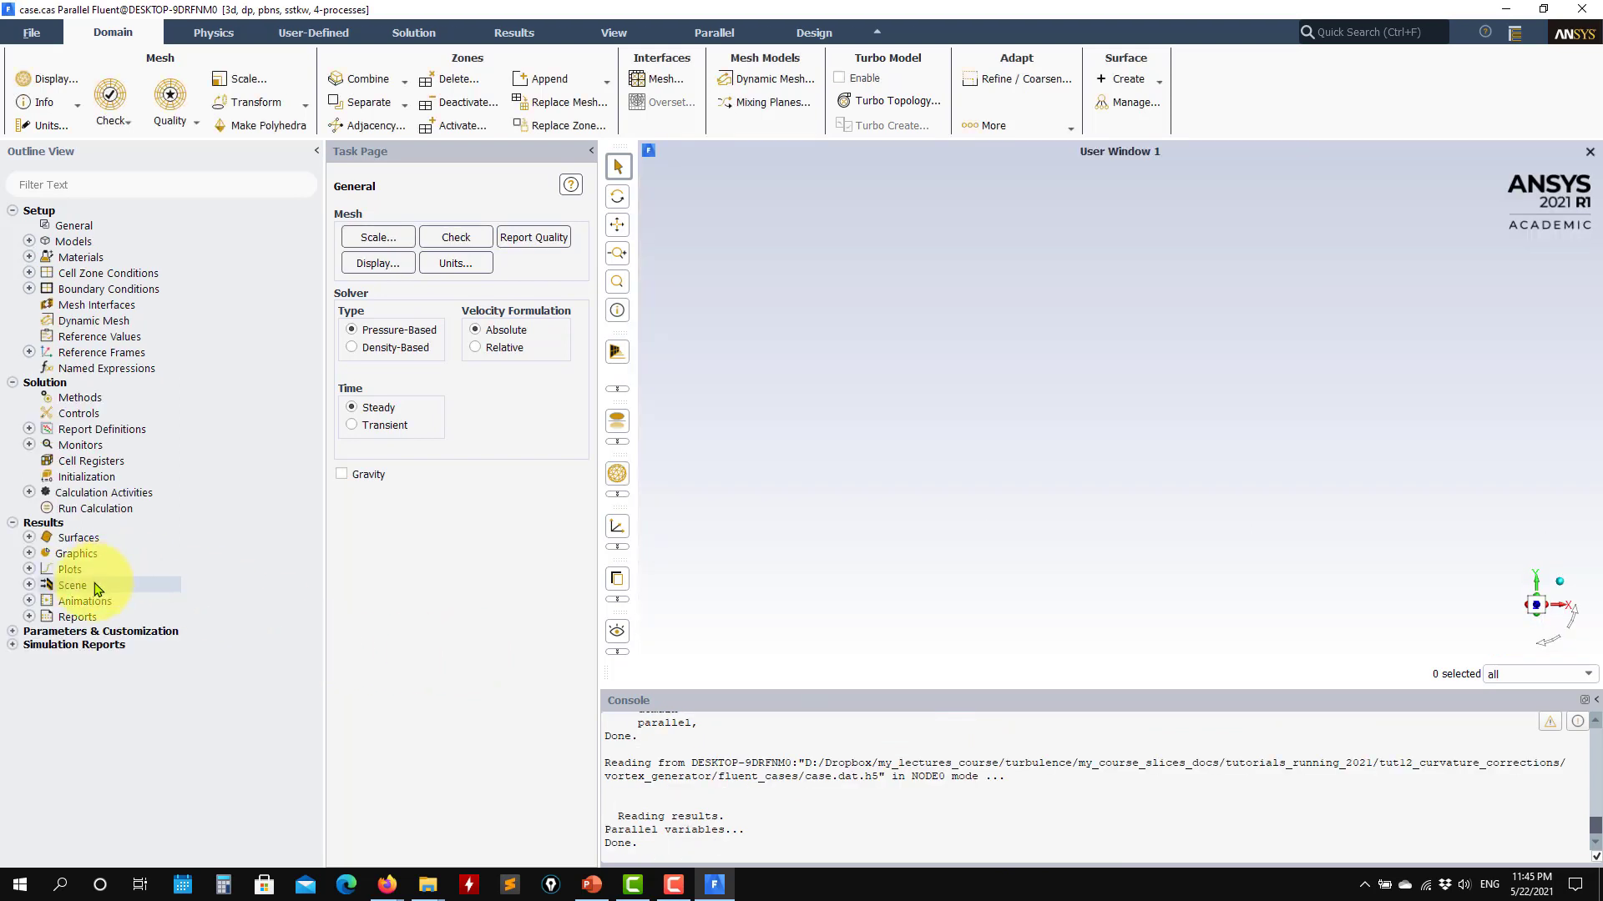
Display the saved mesh-1 plot of the bottom and vane surfaces and view the vane and surrounding mesh.
{"action": "left_click", "coordinate": [29, 554]}
{"action": "left_click", "coordinate": [46, 569]}
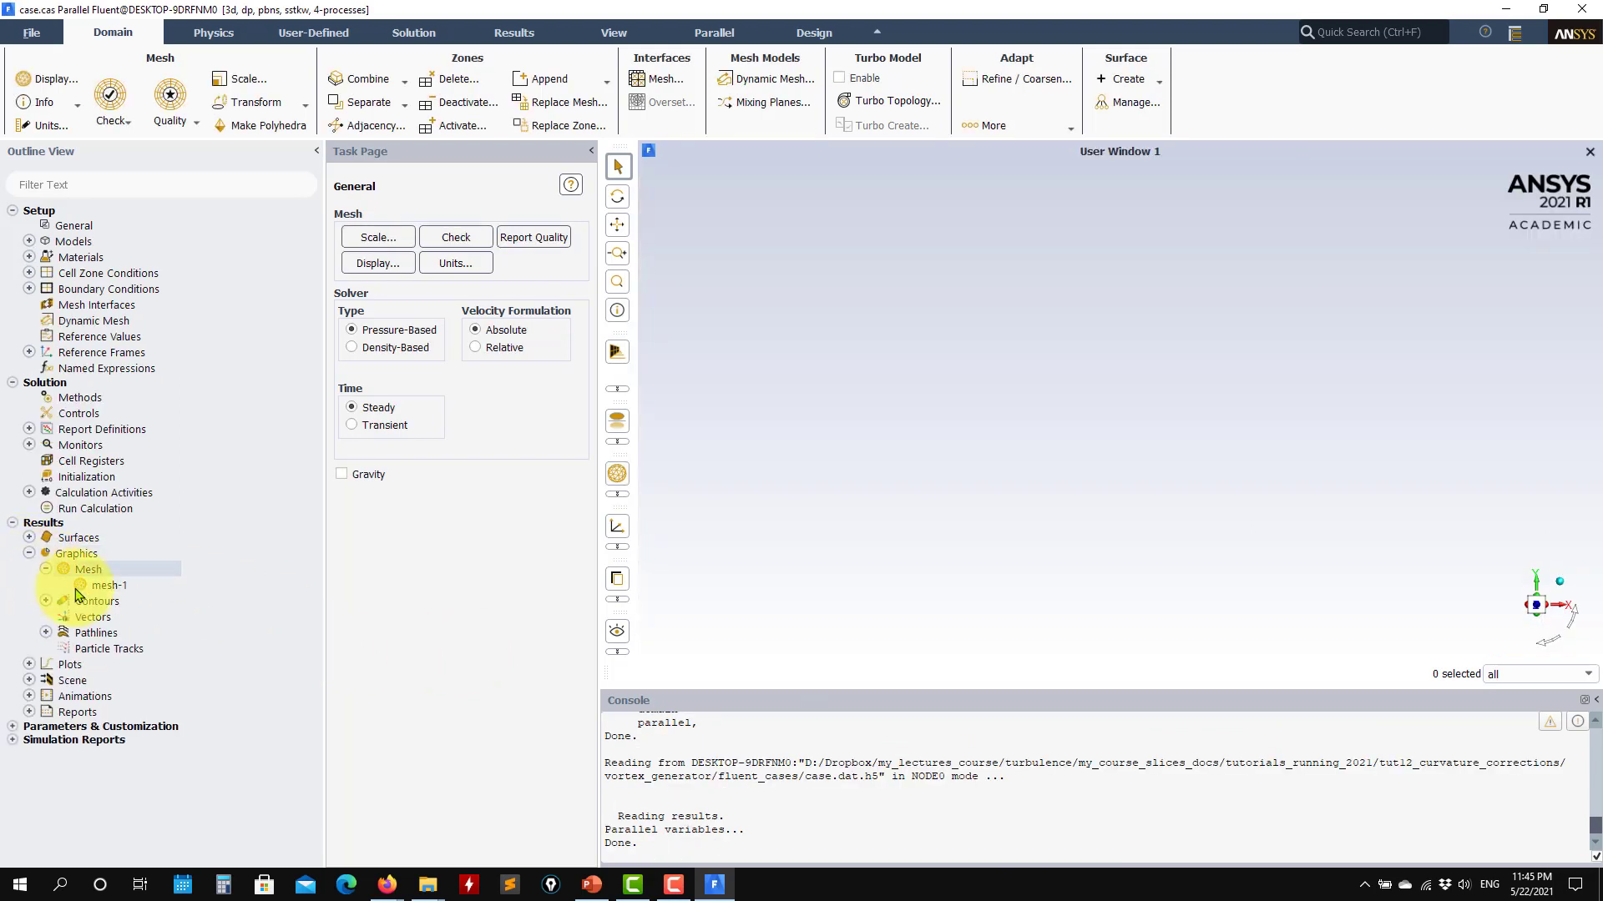
{"action": "double_click", "coordinate": [100, 585]}
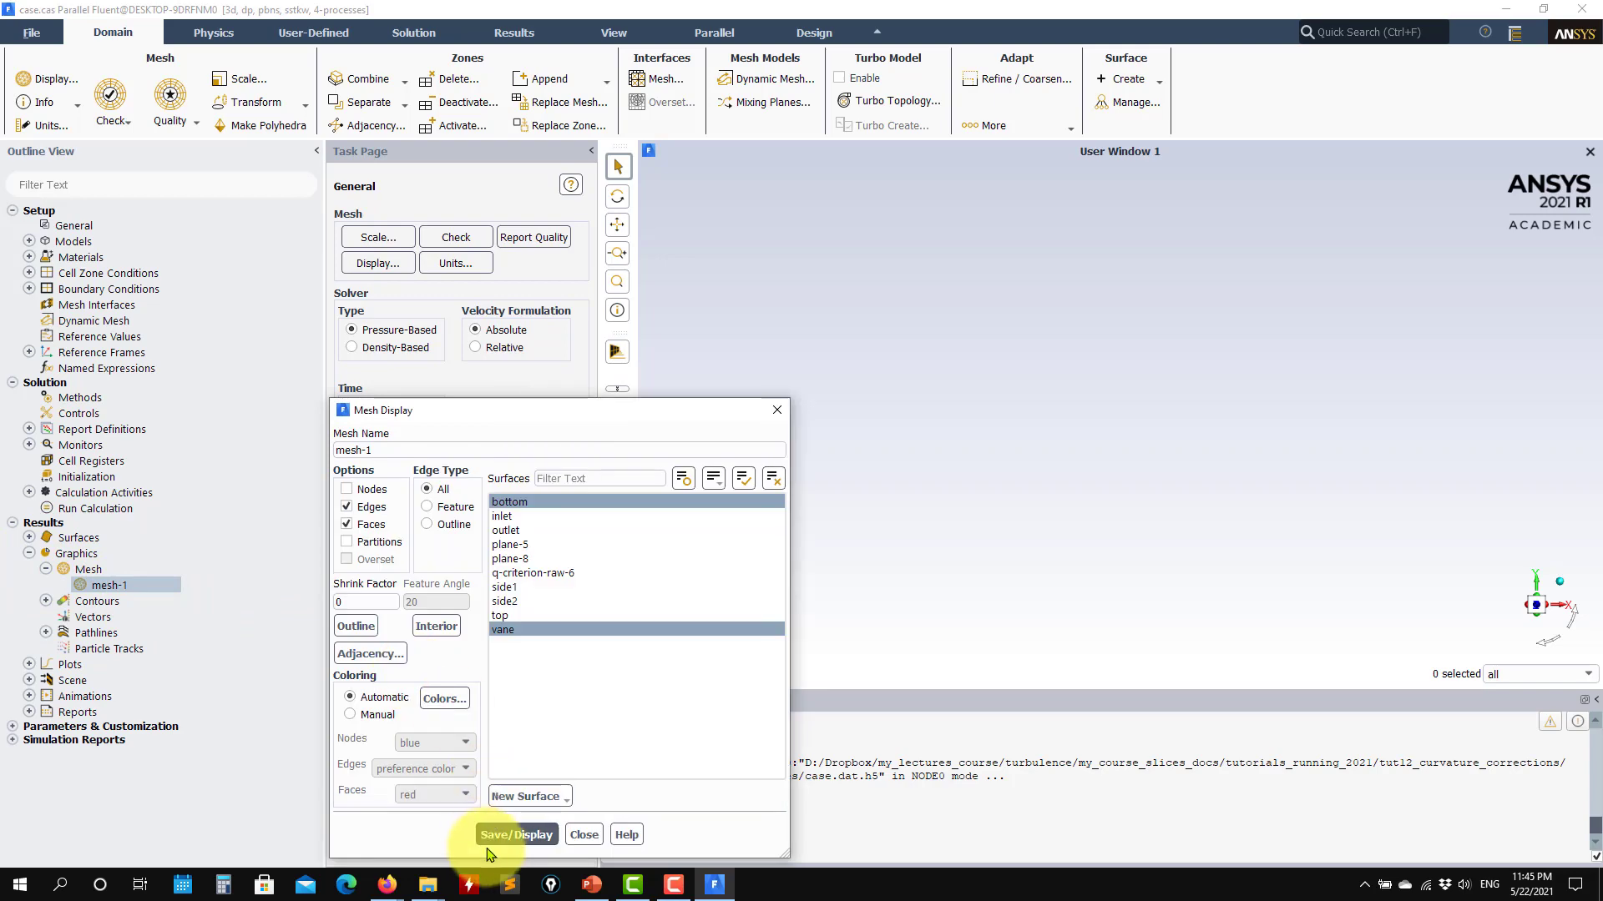
{"action": "left_click", "coordinate": [490, 842]}
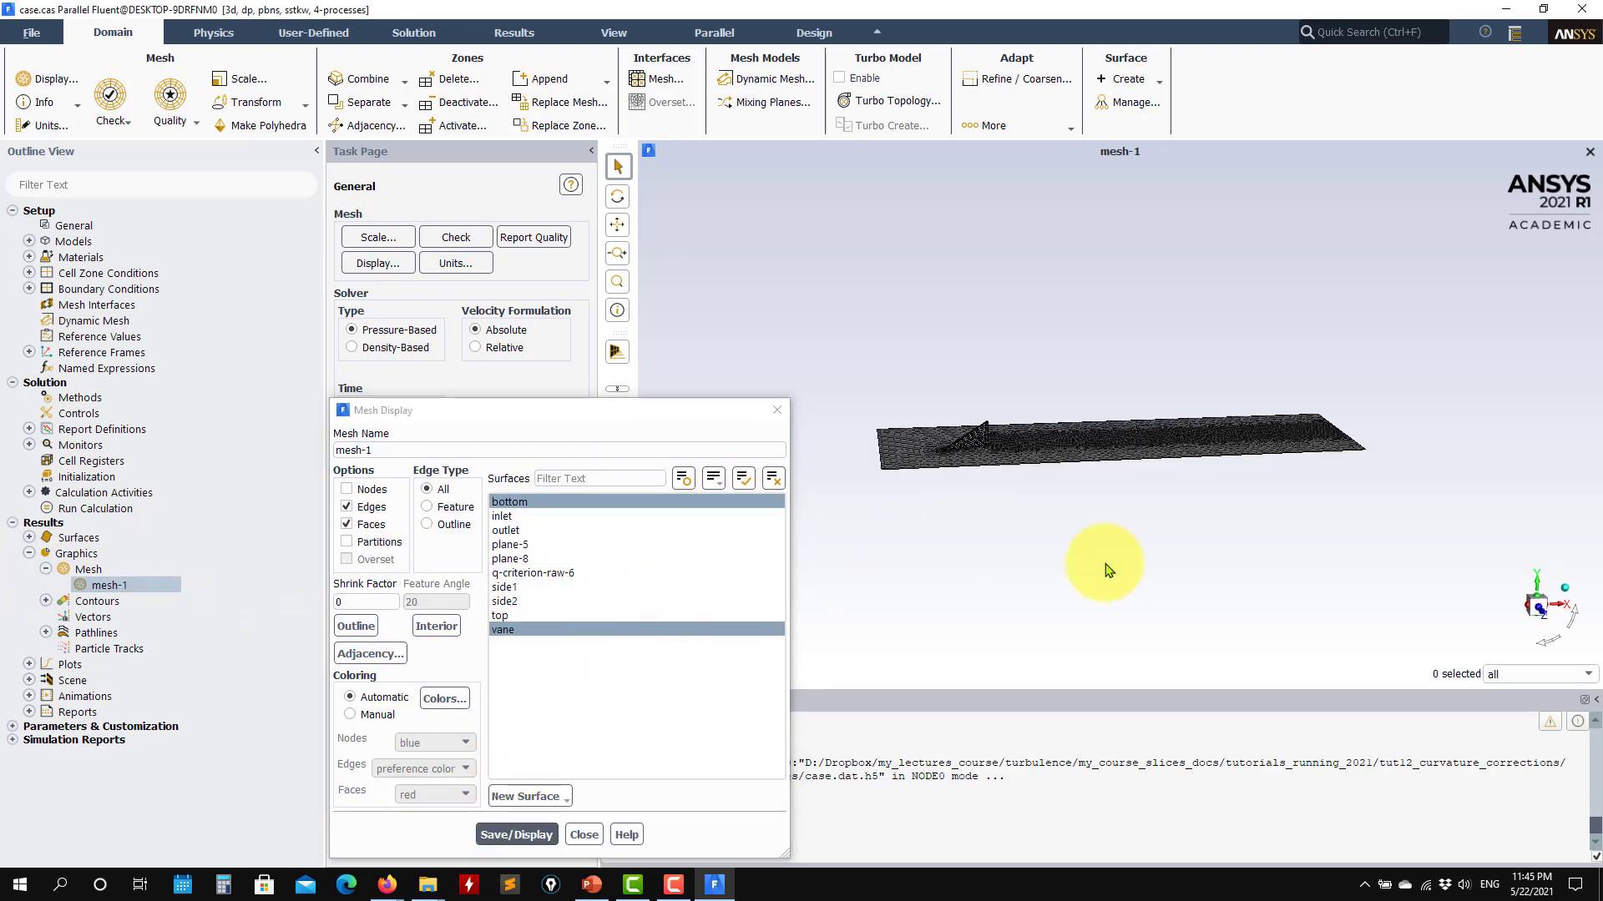
{"action": "left_click_drag", "start_coordinate": [1106, 570], "coordinate": [830, 512]}
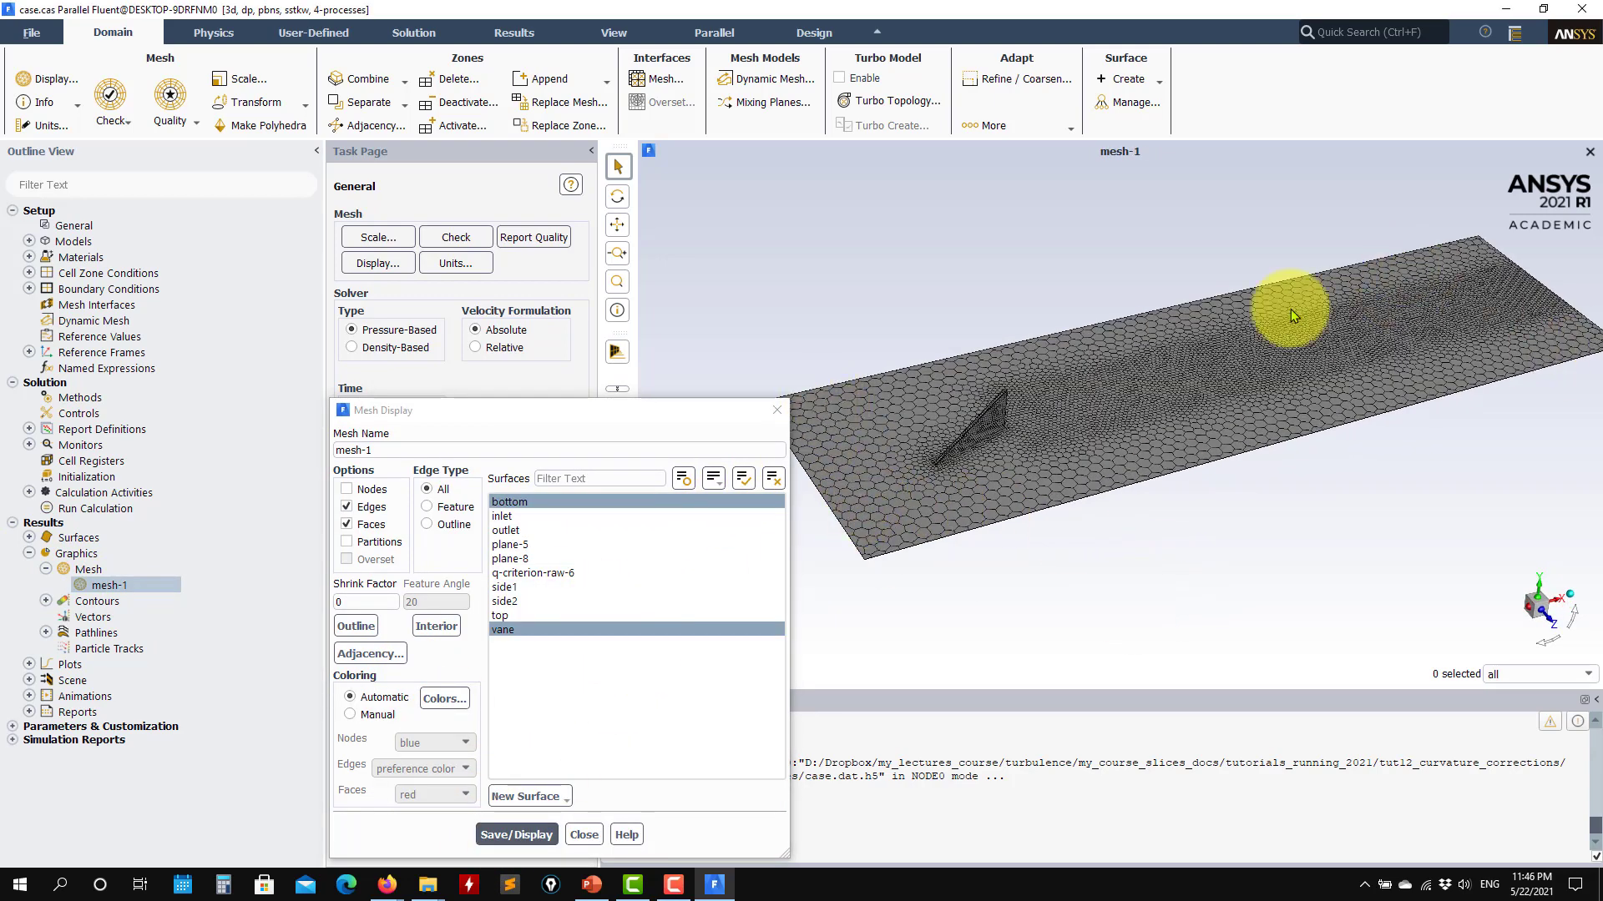
{"action": "mouse_move", "coordinate": [1024, 442]}
{"action": "left_mouse_down"}
{"action": "mouse_move", "coordinate": [965, 436]}
{"action": "mouse_move", "coordinate": [1040, 463]}
{"action": "left_mouse_up"}
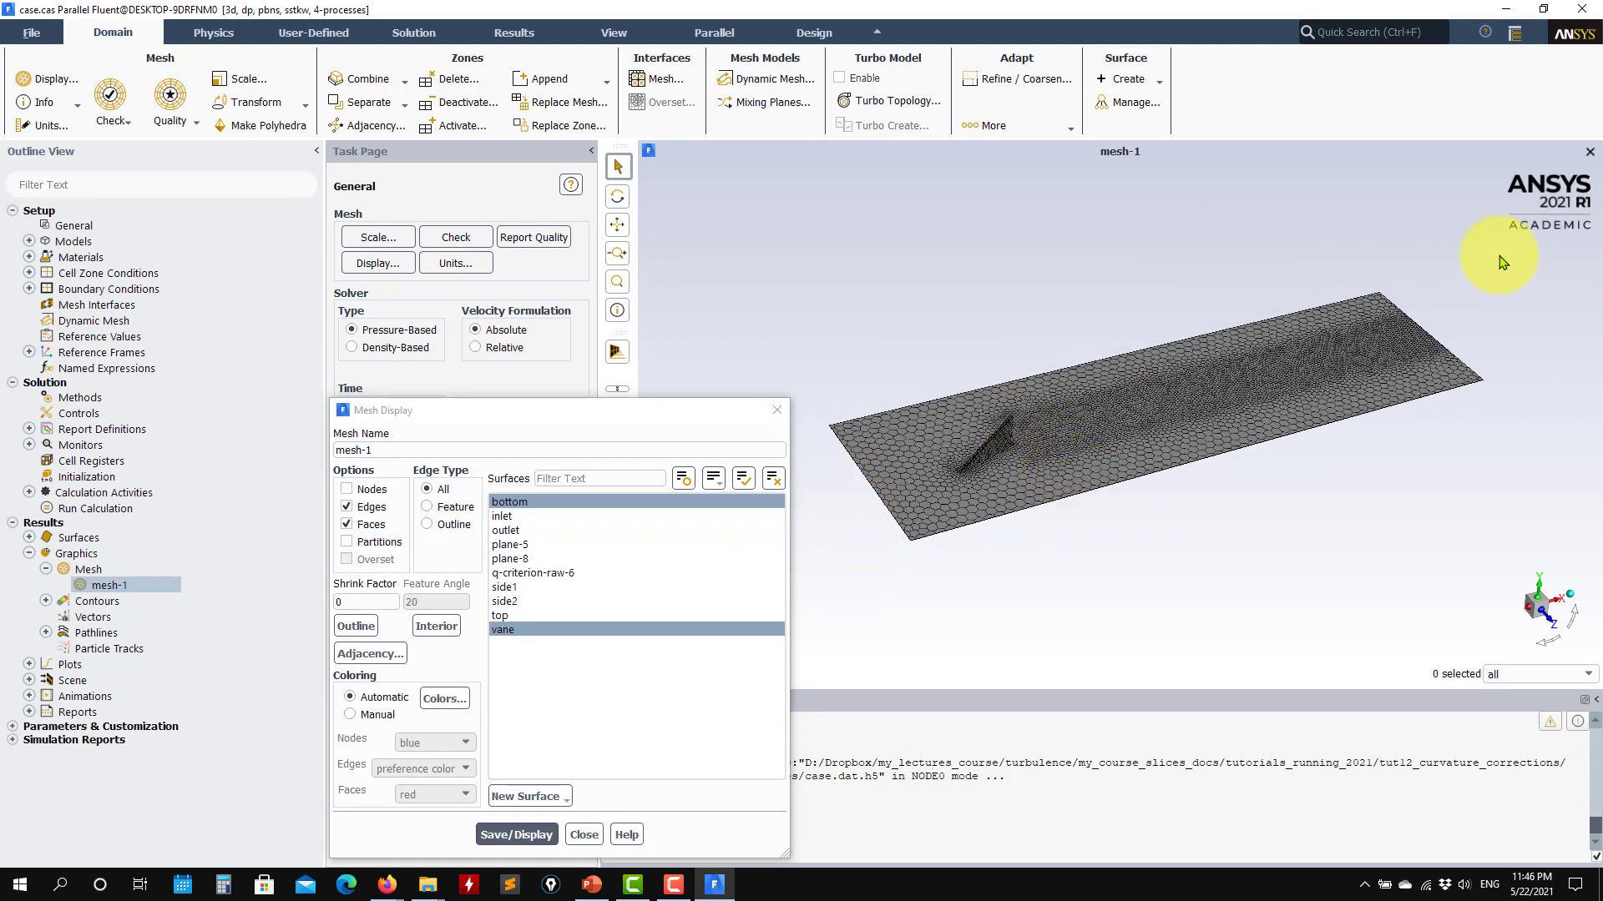
{"action": "left_click", "coordinate": [584, 834]}
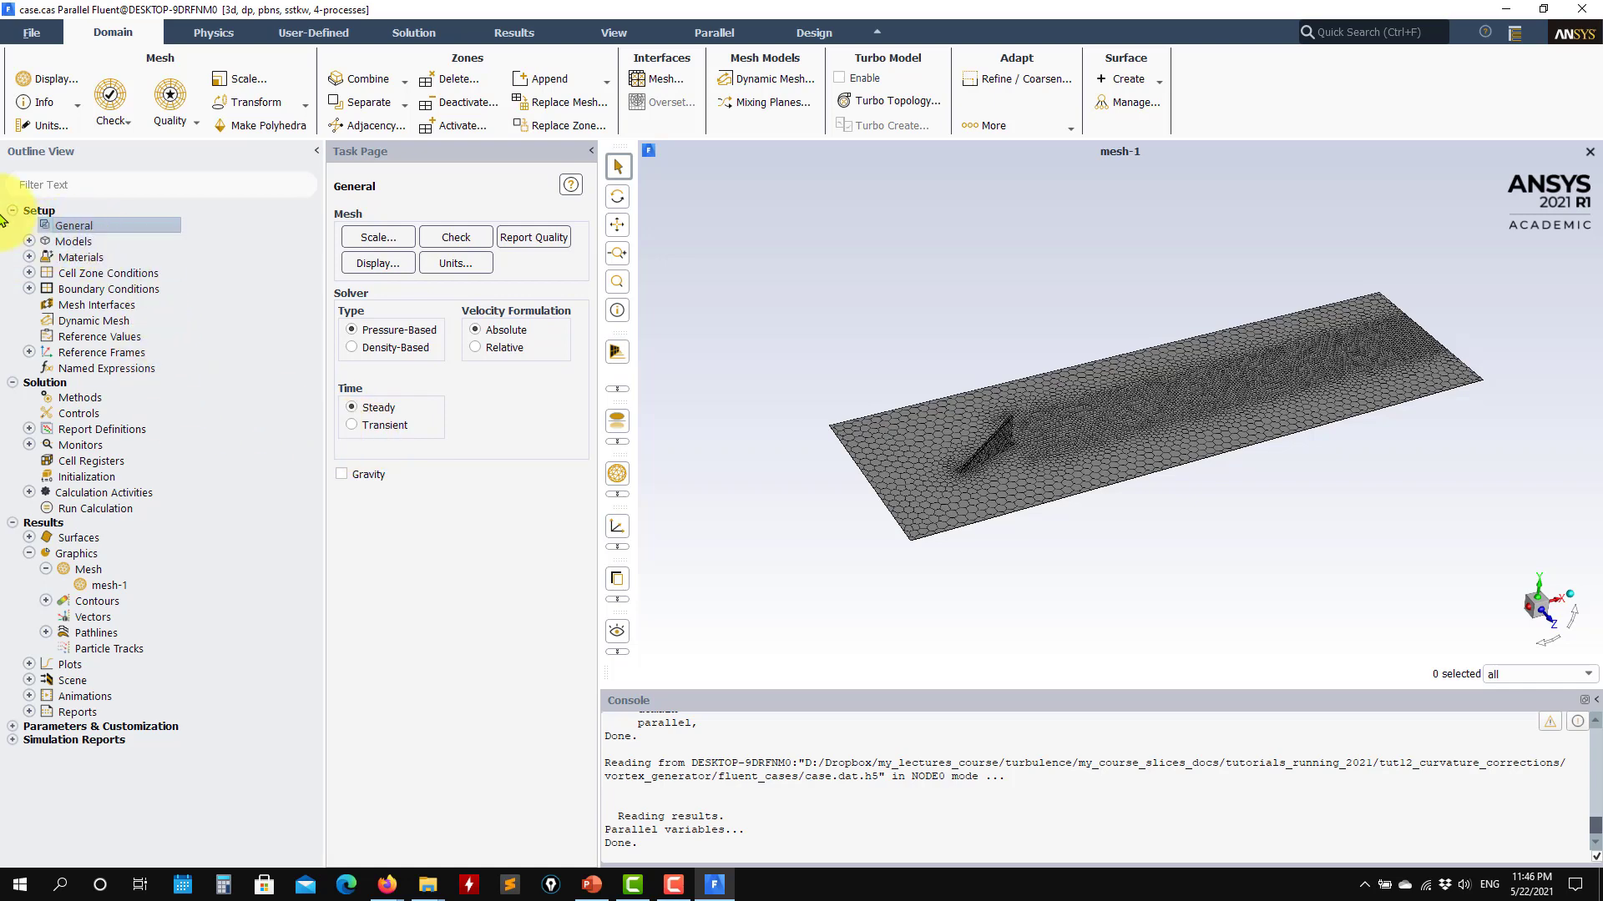
Review the viscous model settings, compare the k-epsilon options with k-omega, and keep the k-omega SST model with Production Limiter.
{"action": "left_click", "coordinate": [29, 241]}
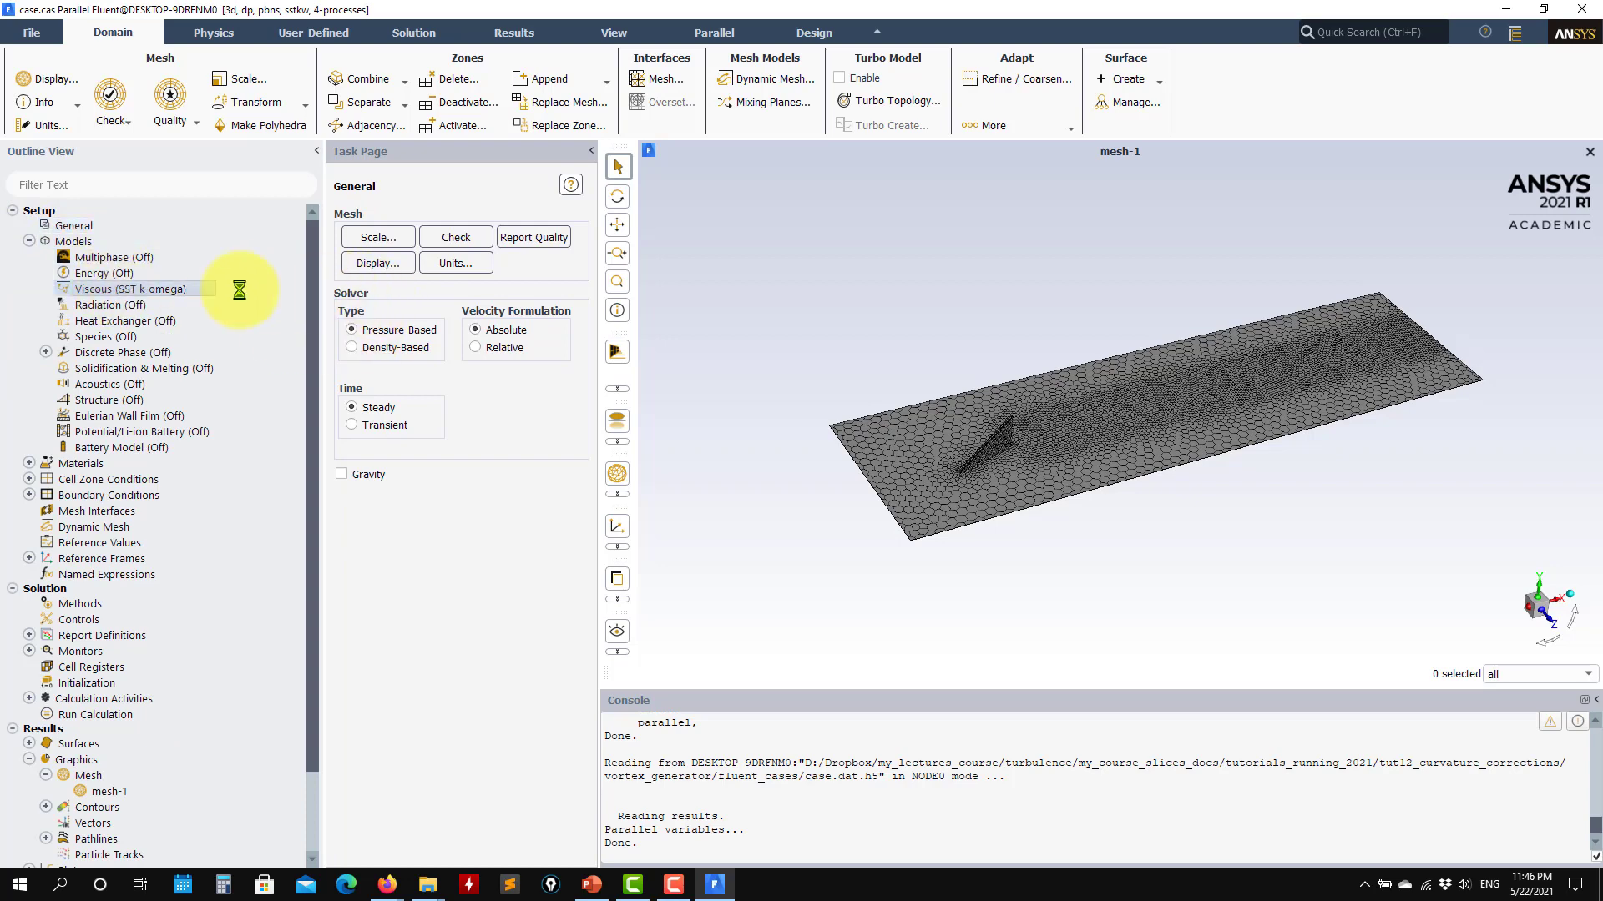
{"action": "double_click", "coordinate": [209, 289]}
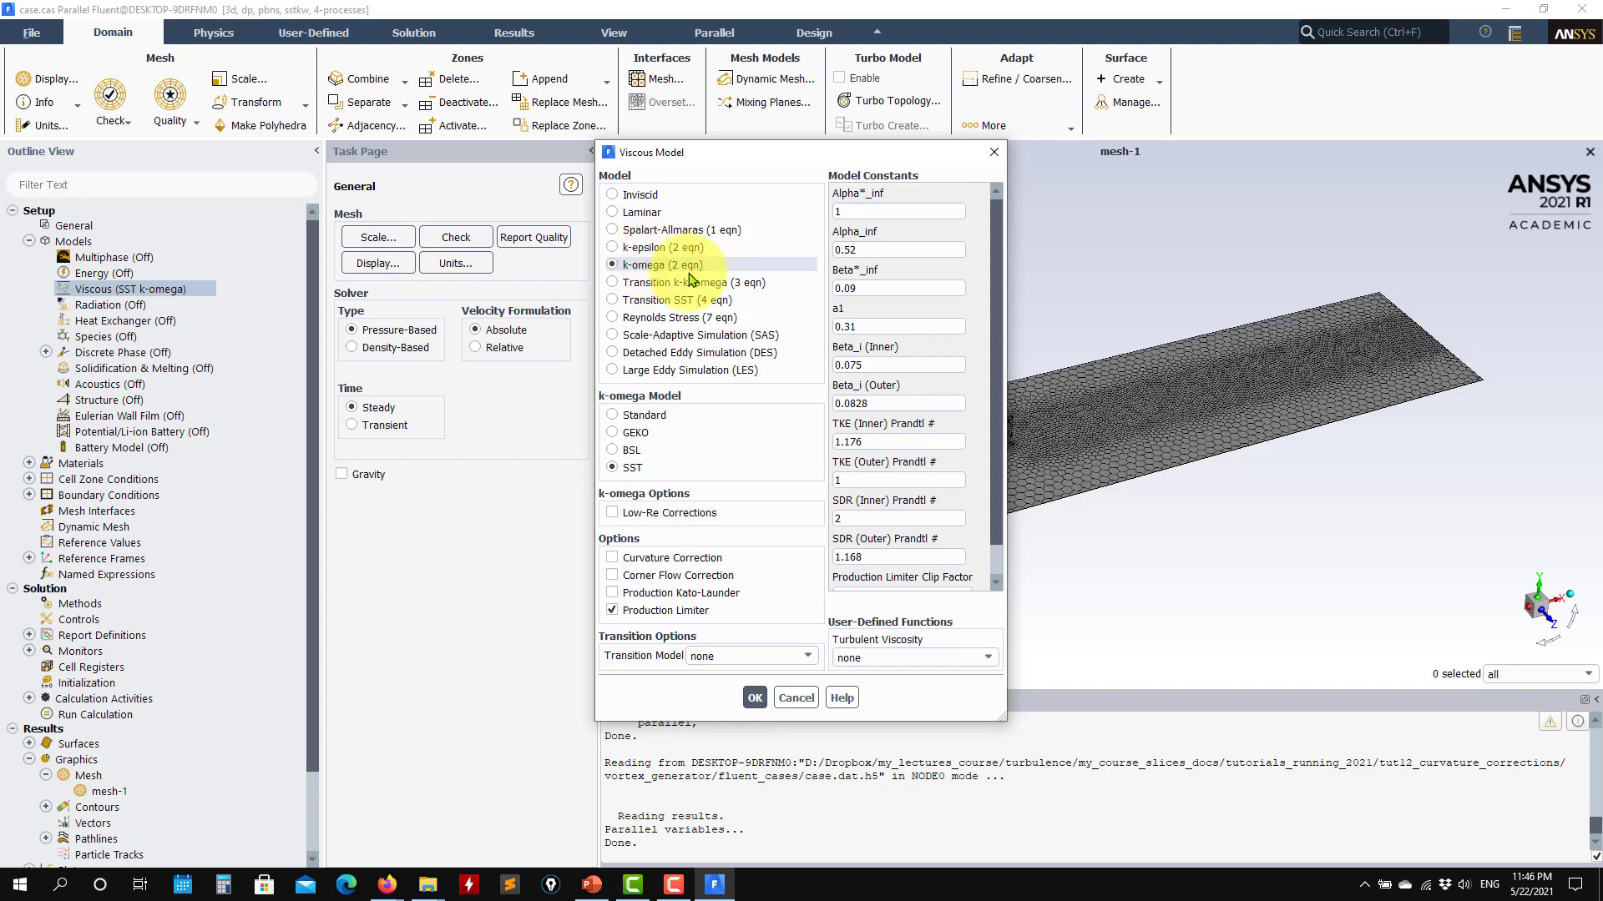
{"action": "left_click_drag", "start_coordinate": [716, 151], "coordinate": [414, 169]}
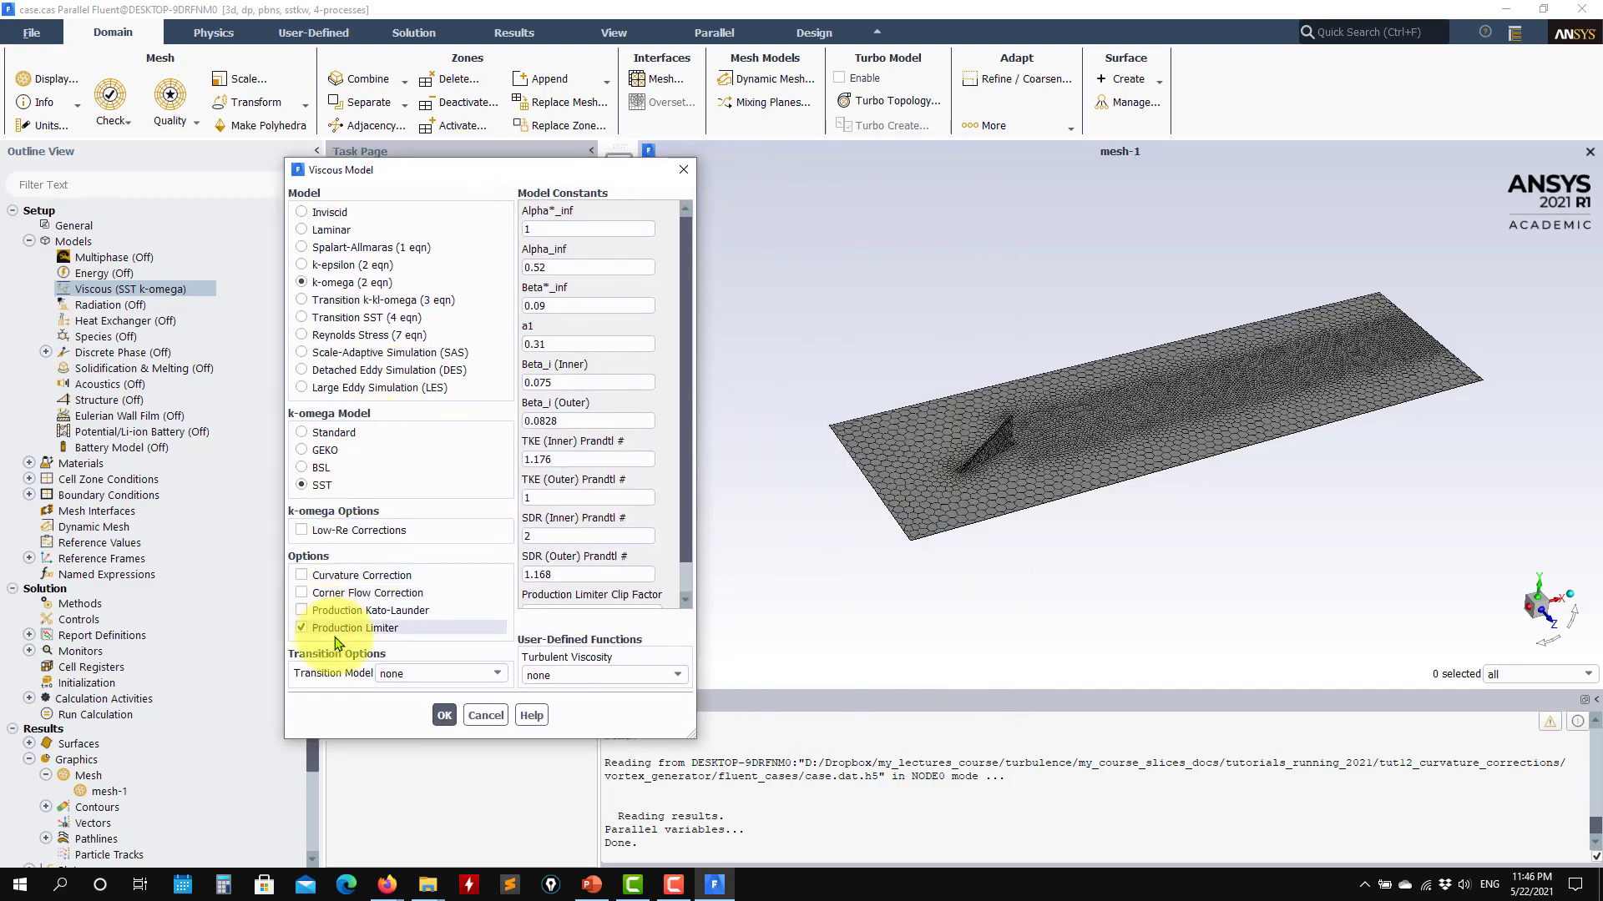
{"action": "scroll", "coordinate": [938, 480], "scroll_direction": "up", "scroll_amount": 5}
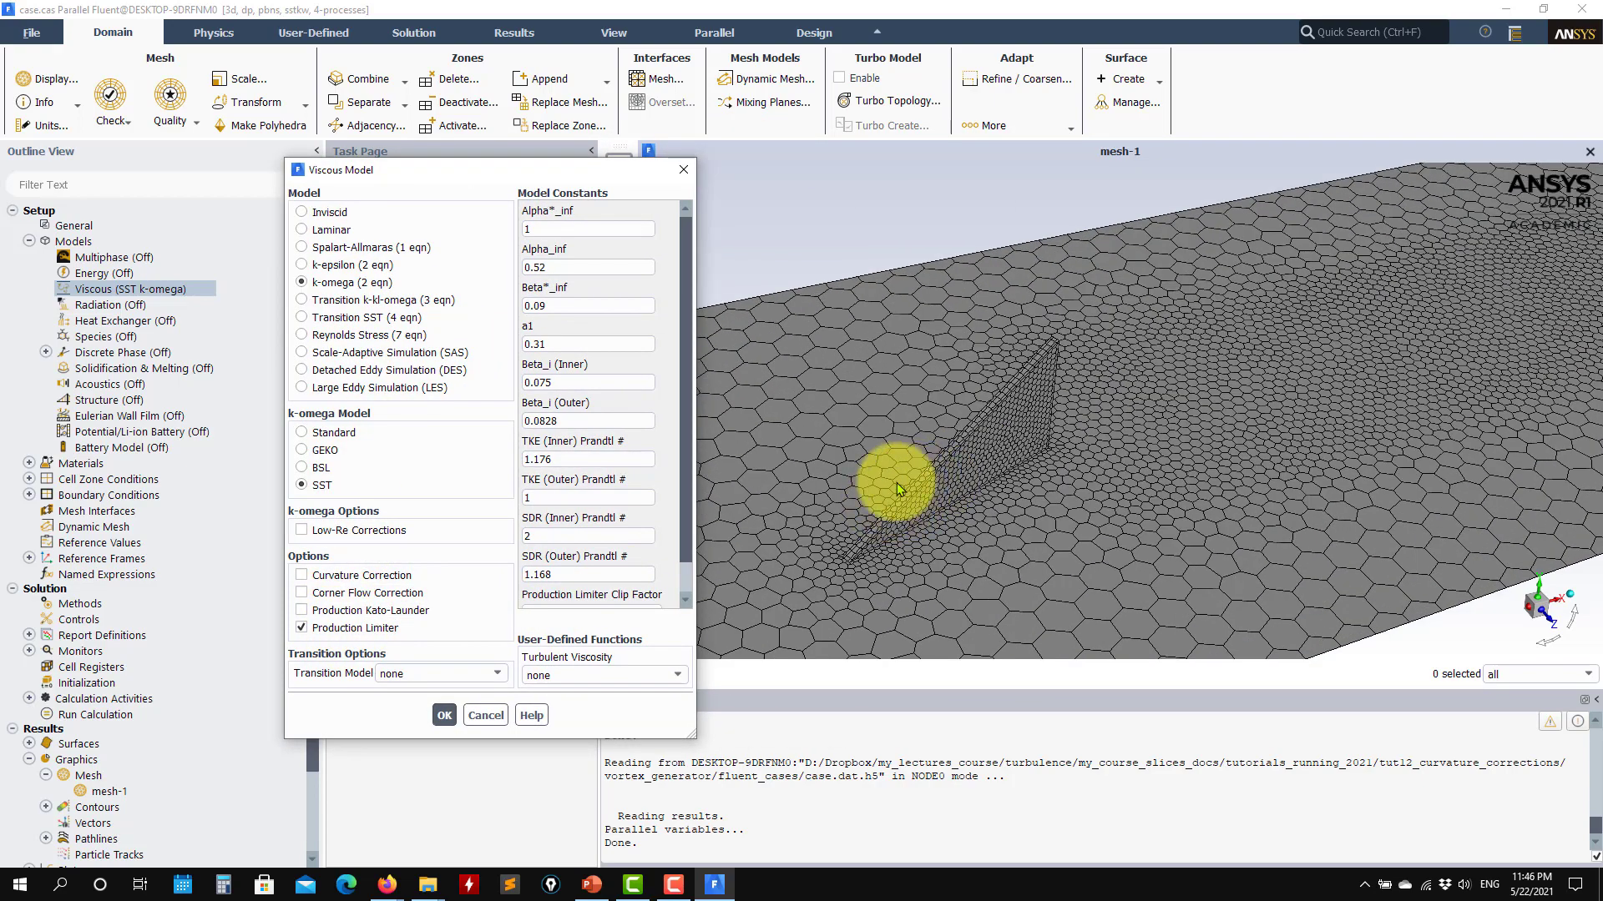
{"action": "scroll", "coordinate": [896, 482], "scroll_direction": "up", "scroll_amount": 2}
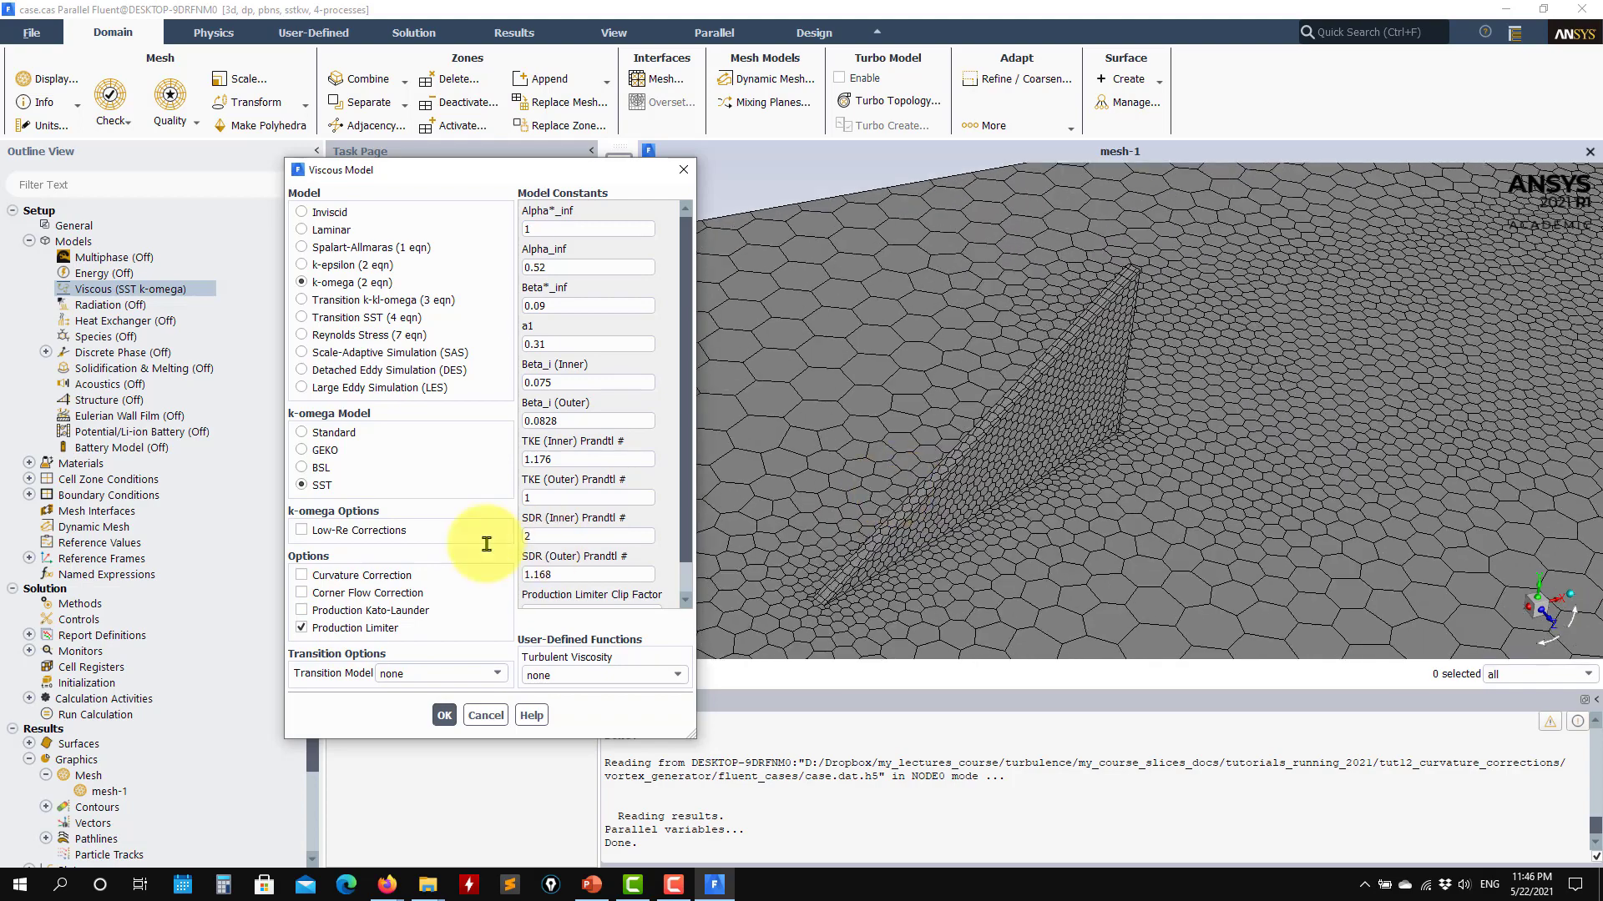
{"action": "left_click", "coordinate": [334, 265]}
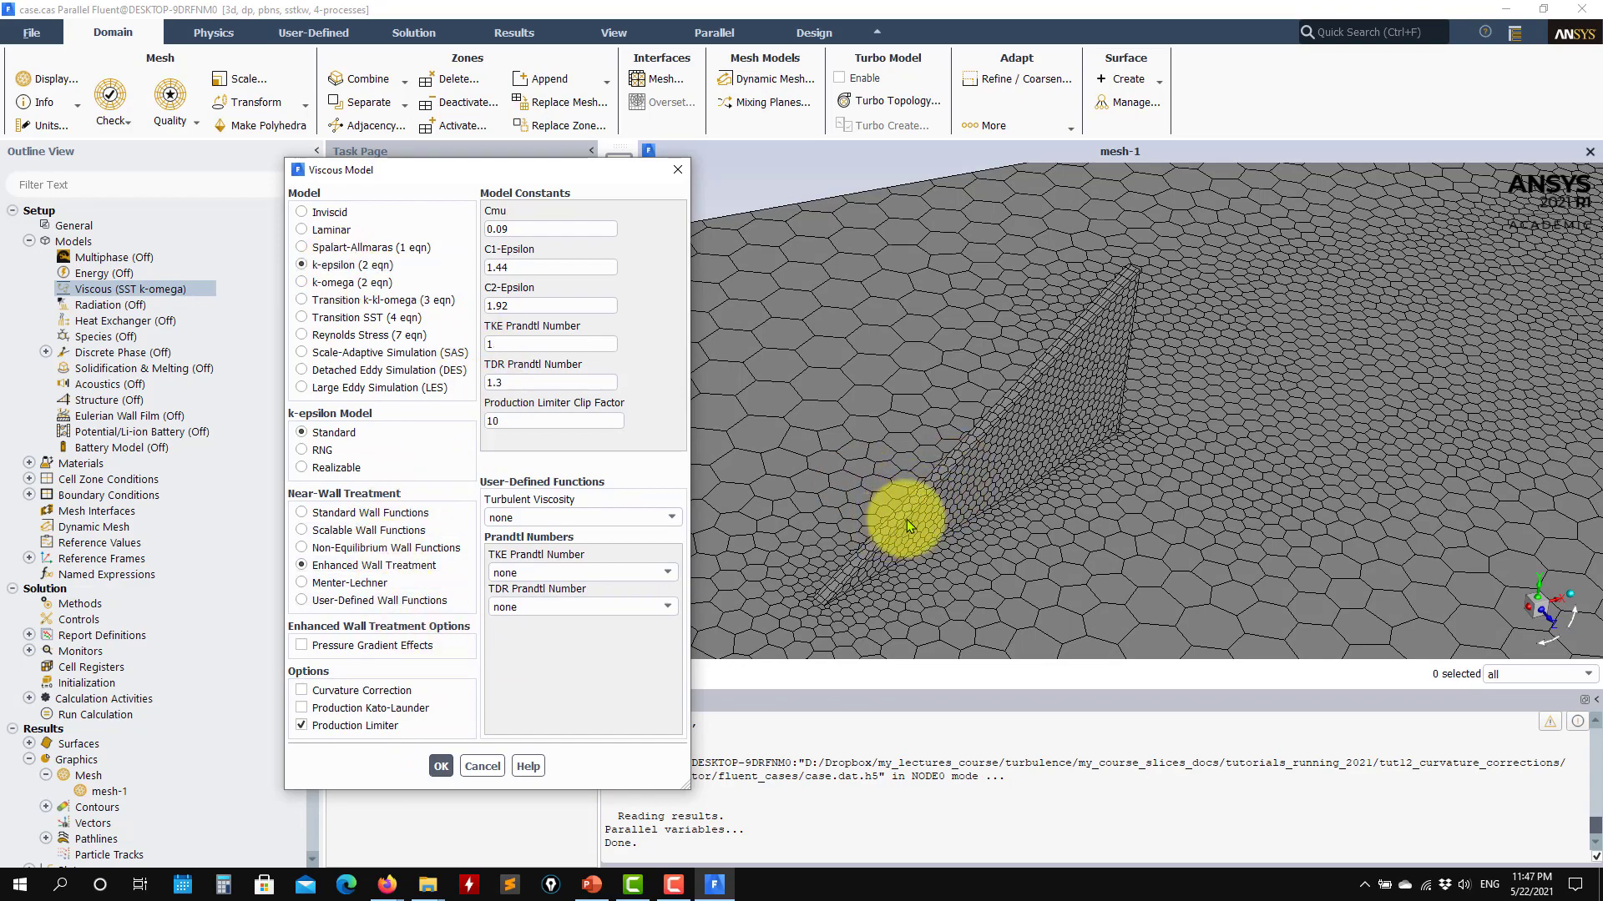
{"action": "left_click_drag", "start_coordinate": [894, 519], "coordinate": [1066, 493]}
{"action": "left_click_drag", "start_coordinate": [1056, 558], "coordinate": [876, 504]}
{"action": "left_click", "coordinate": [358, 286]}
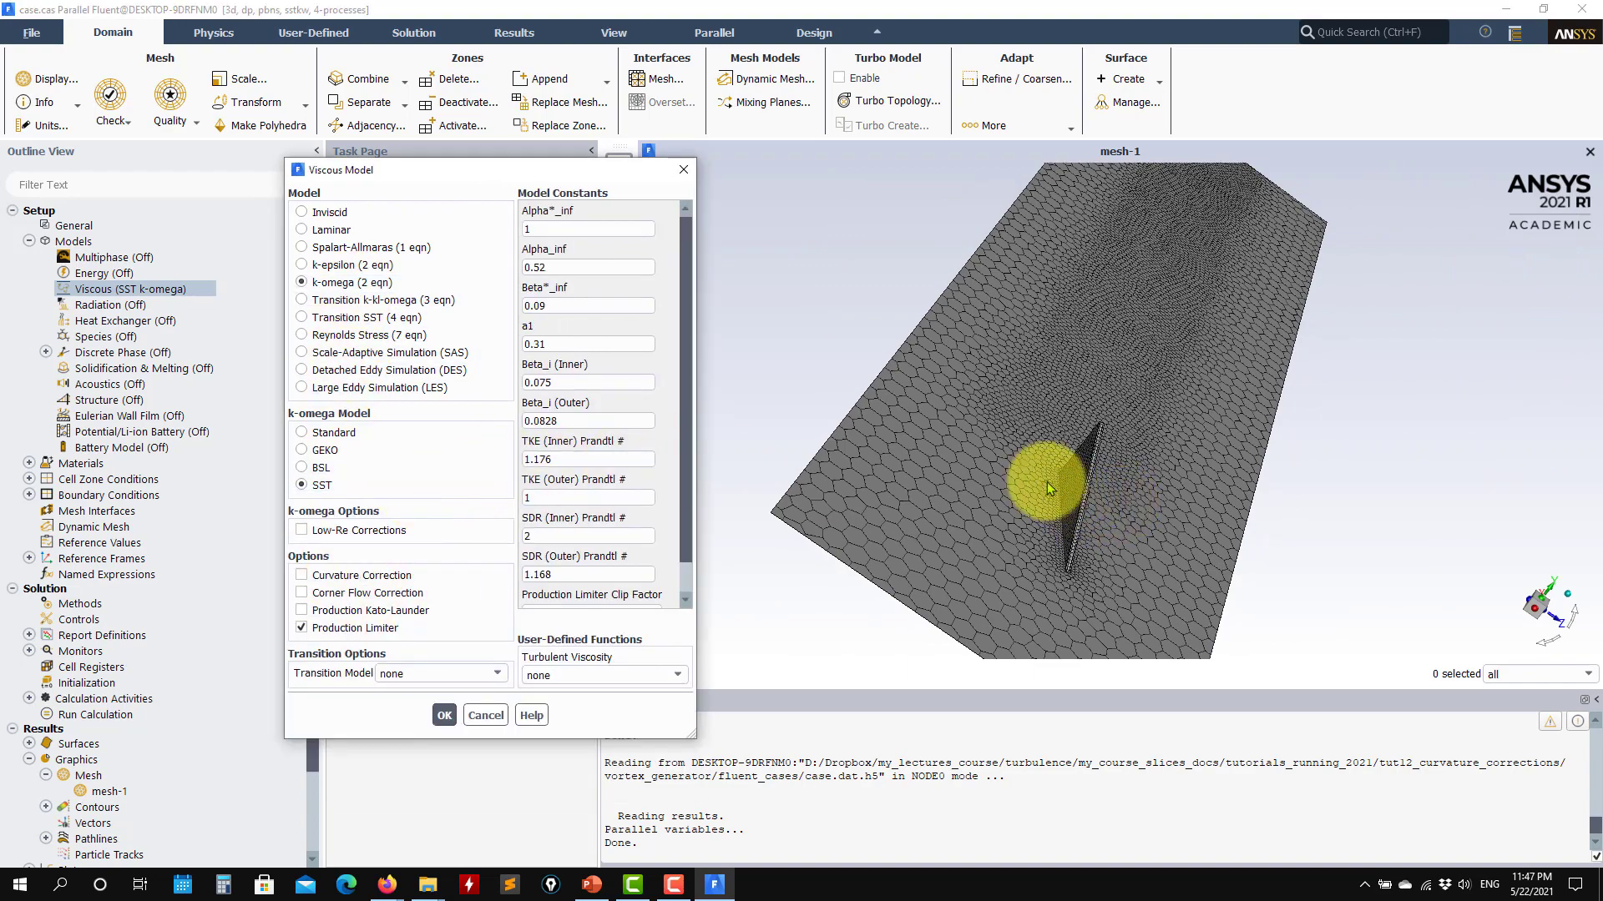
{"action": "left_click_drag", "start_coordinate": [959, 375], "coordinate": [918, 451]}
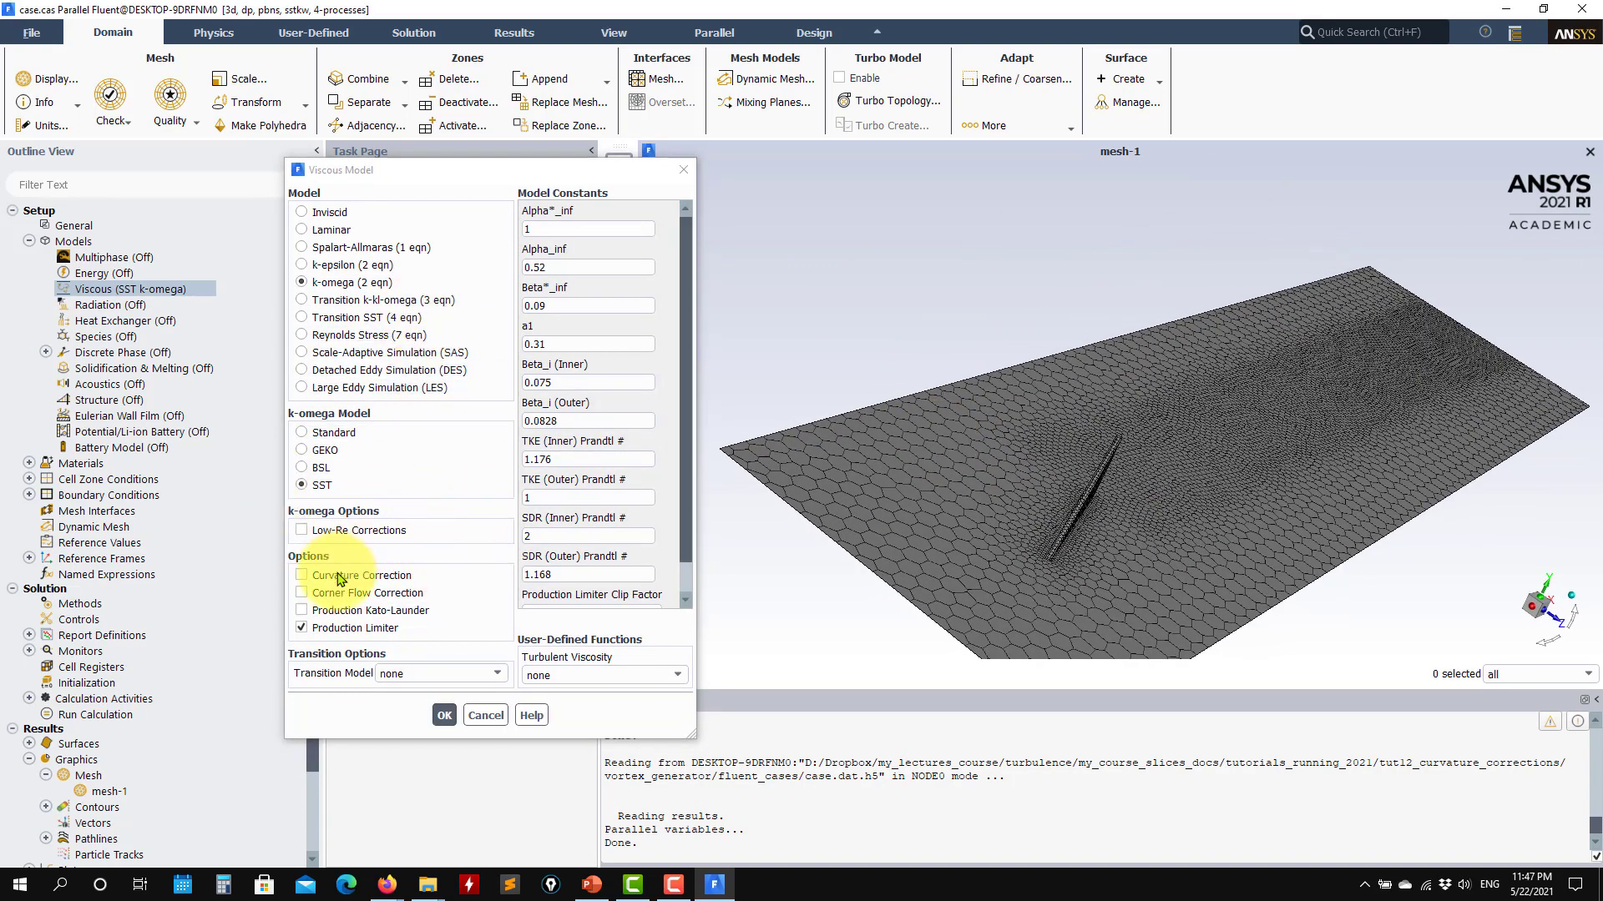
{"action": "left_click", "coordinate": [444, 715]}
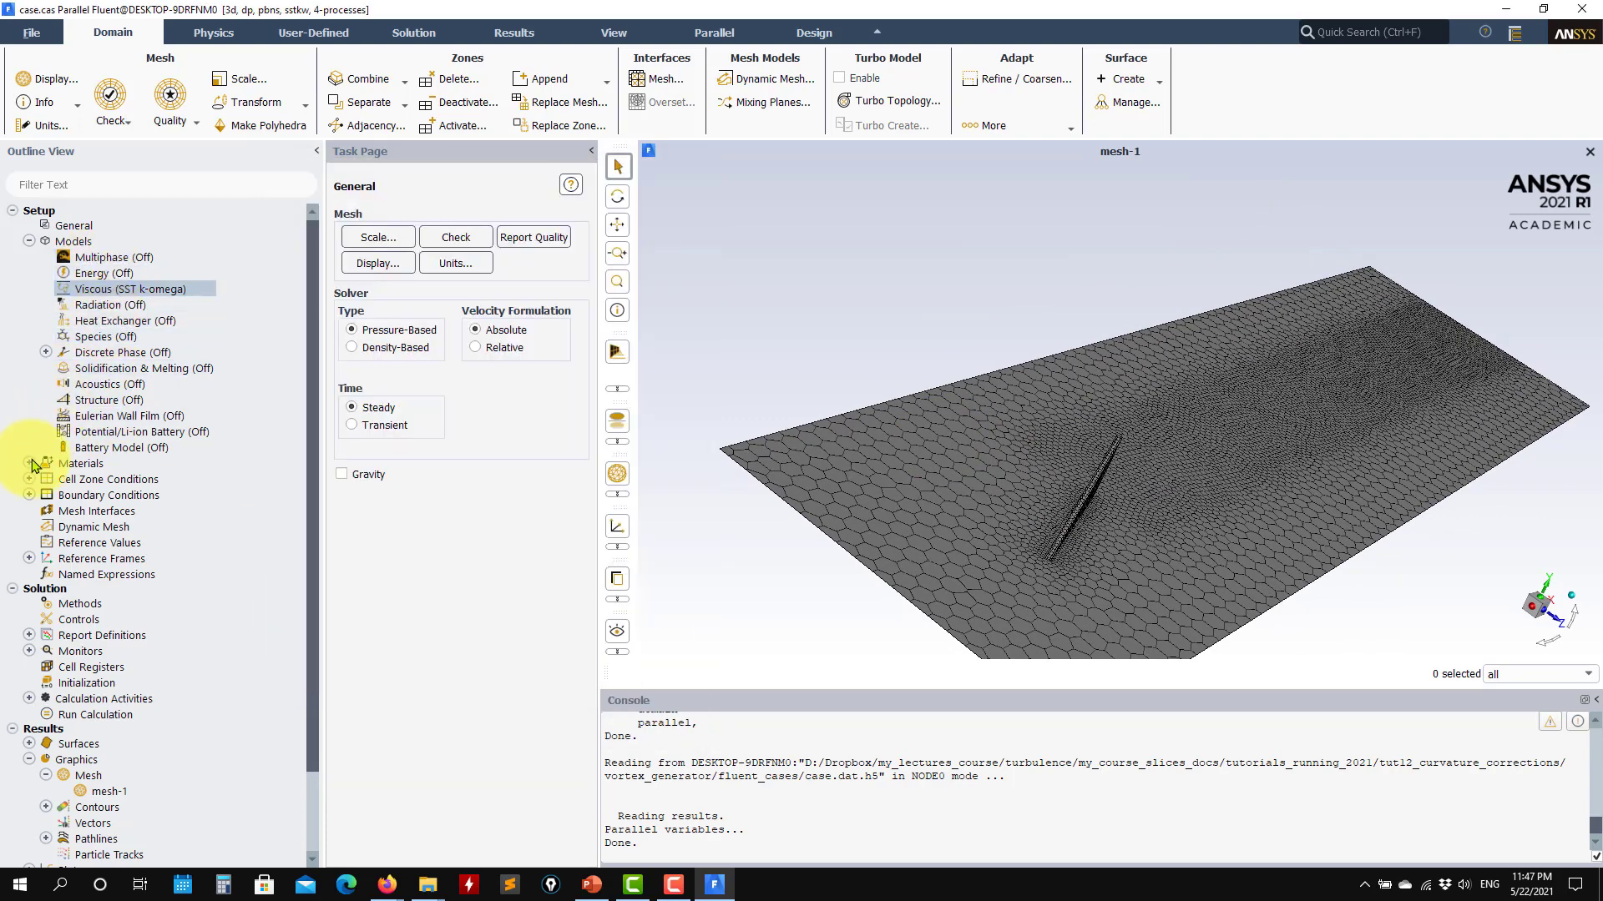
Check the boundary condition types assigned to the inlet, outlet, side1, side2, top and vane zones.
{"action": "left_click", "coordinate": [30, 495]}
{"action": "double_click", "coordinate": [101, 496]}
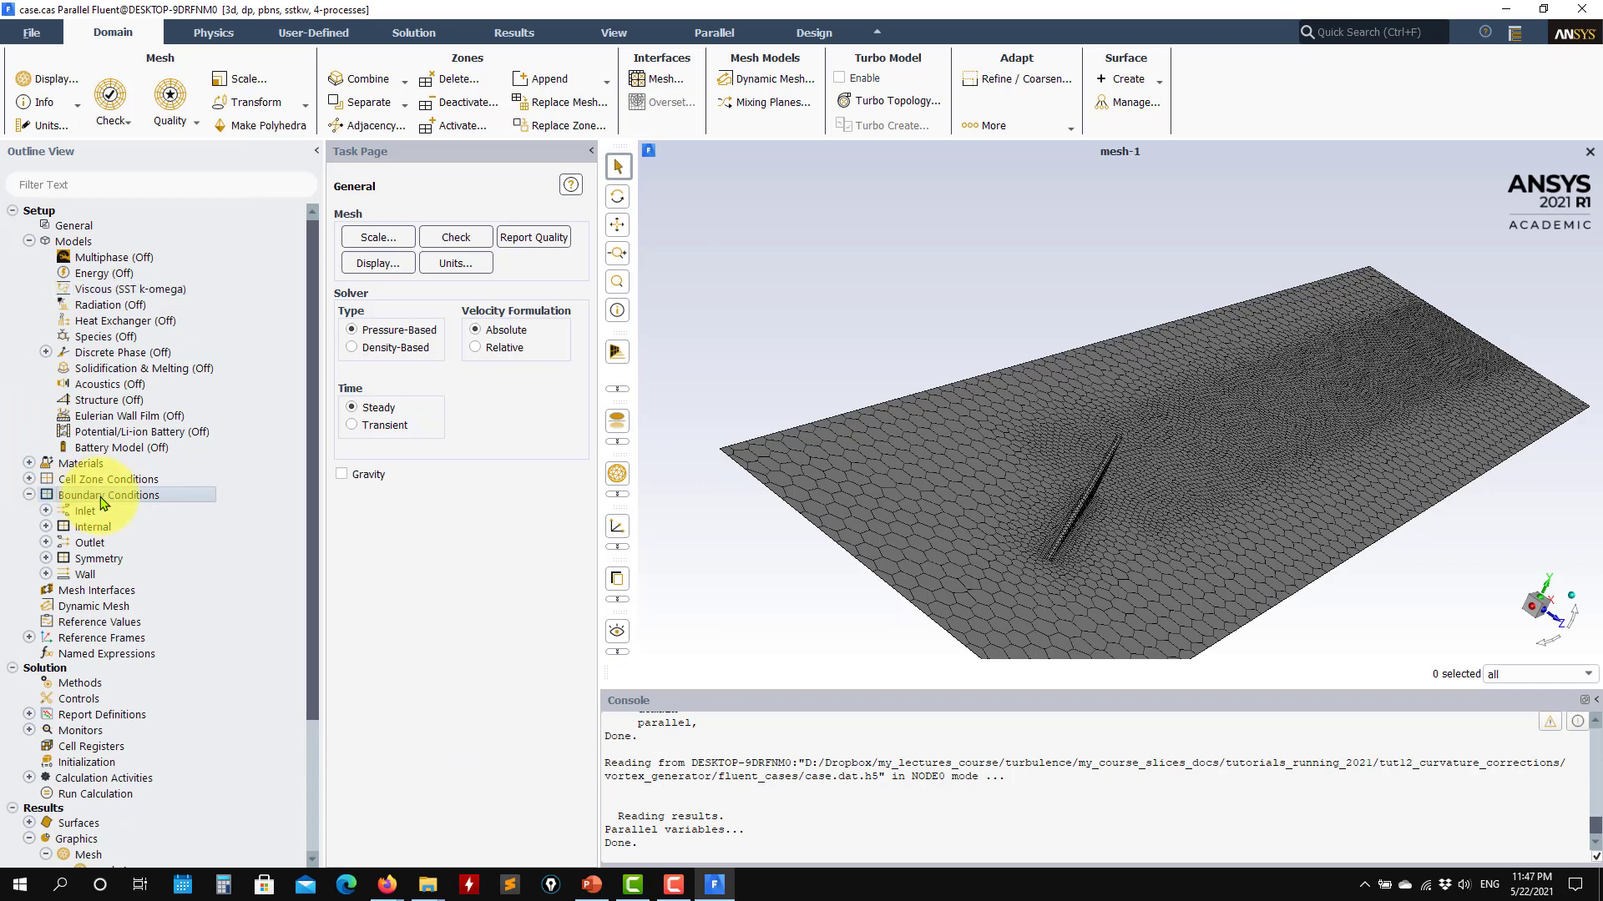
{"action": "left_click", "coordinate": [398, 262]}
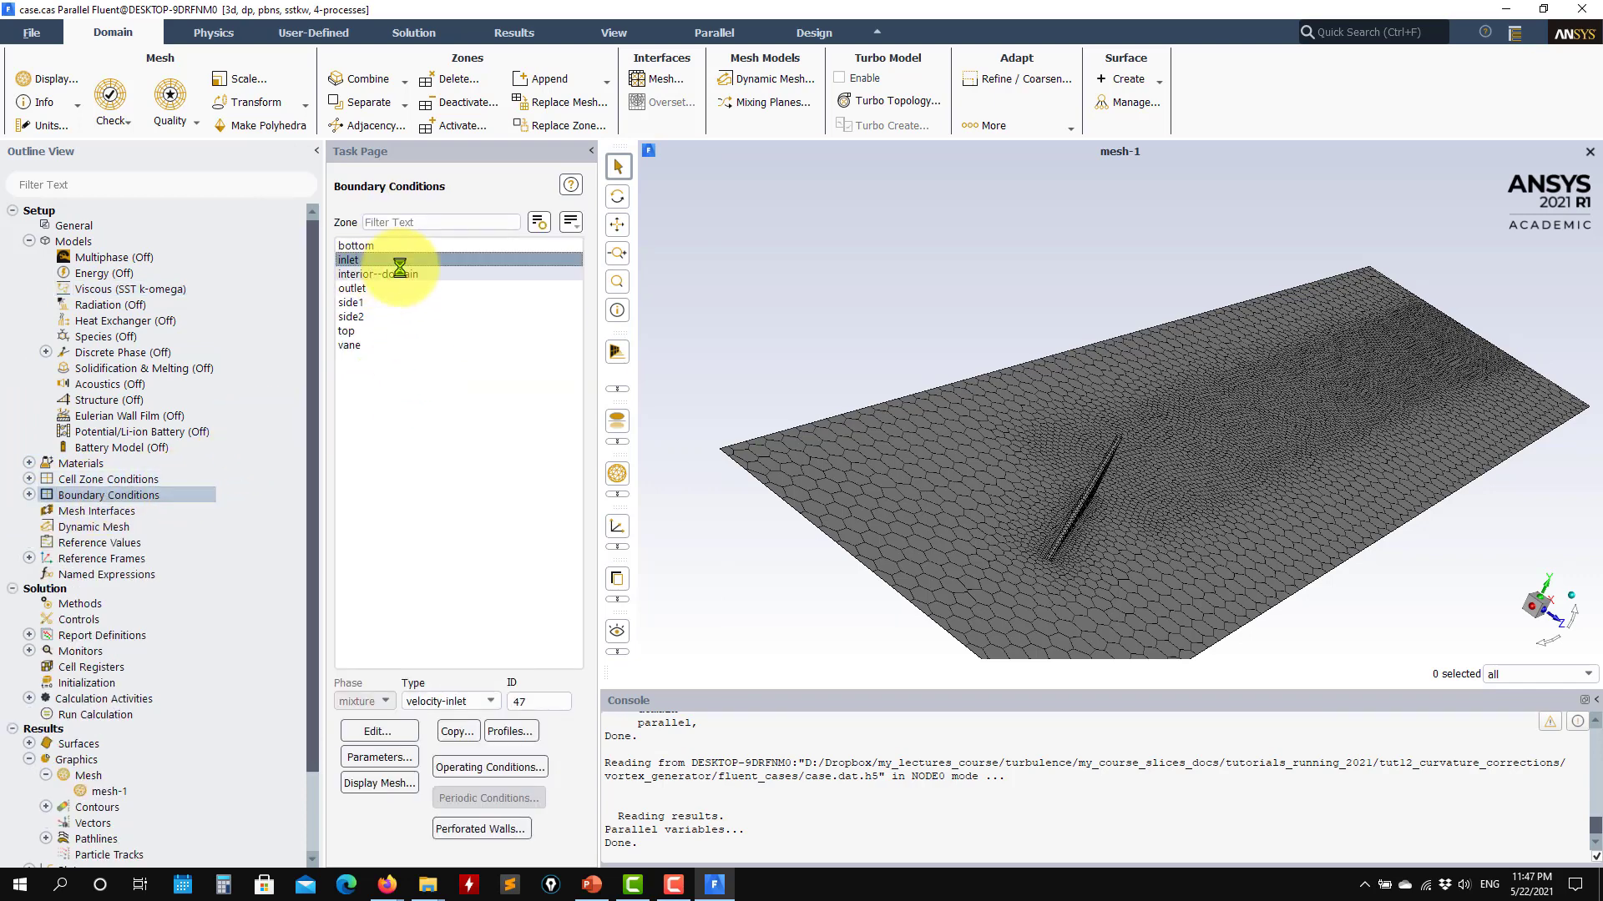
{"action": "left_click", "coordinate": [365, 291]}
{"action": "left_click", "coordinate": [362, 304]}
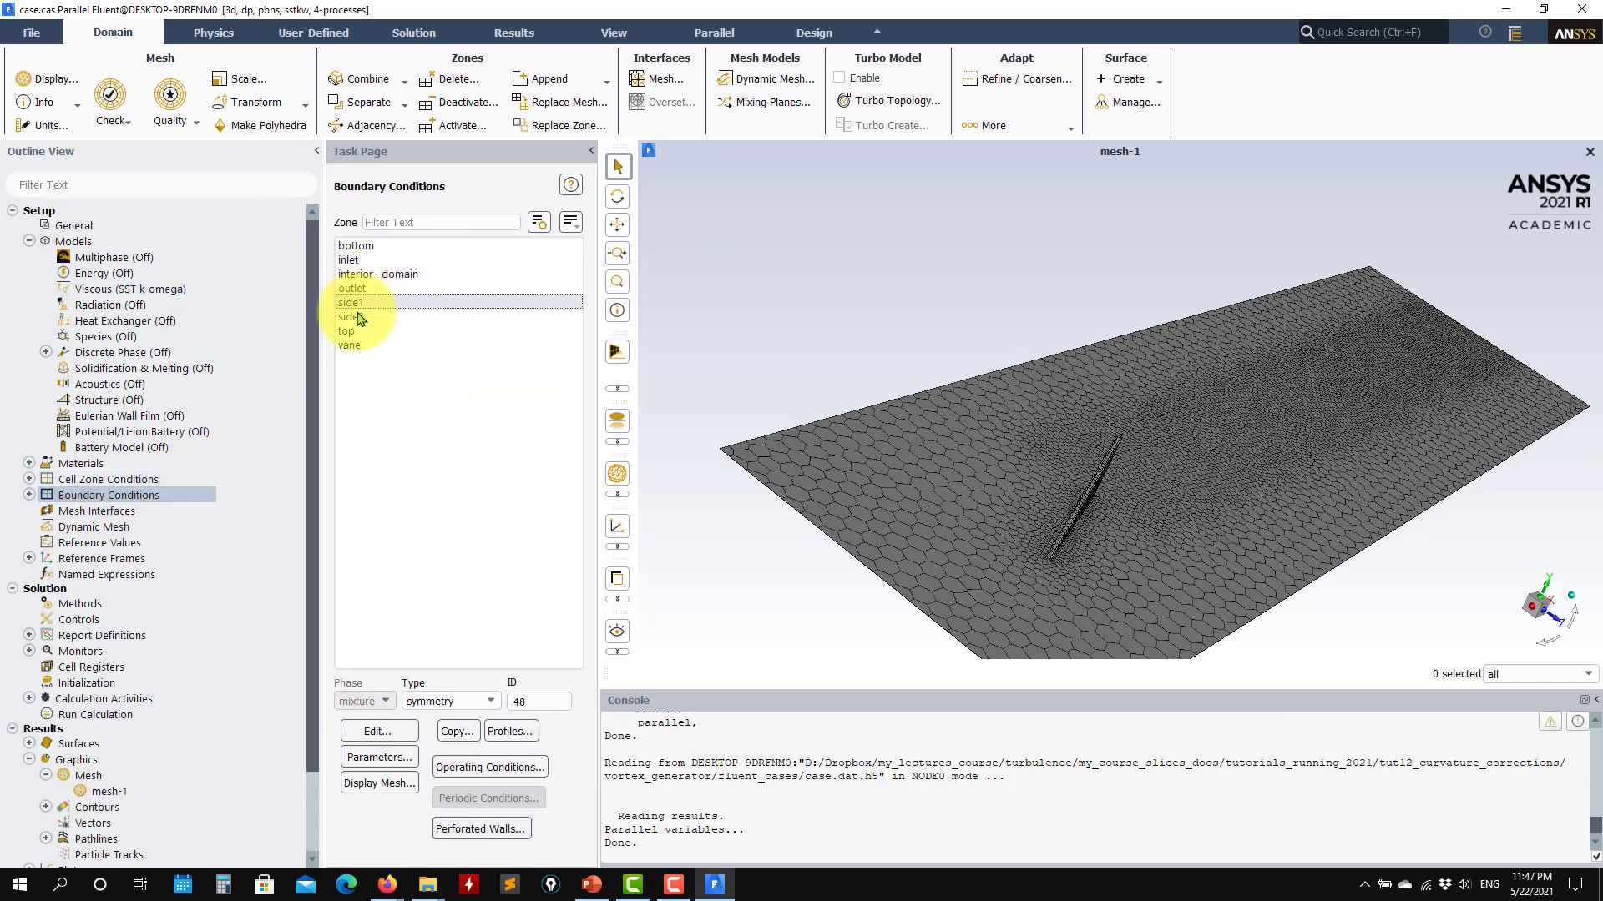
{"action": "left_click", "coordinate": [359, 318]}
{"action": "left_click", "coordinate": [347, 331]}
{"action": "left_click", "coordinate": [347, 345]}
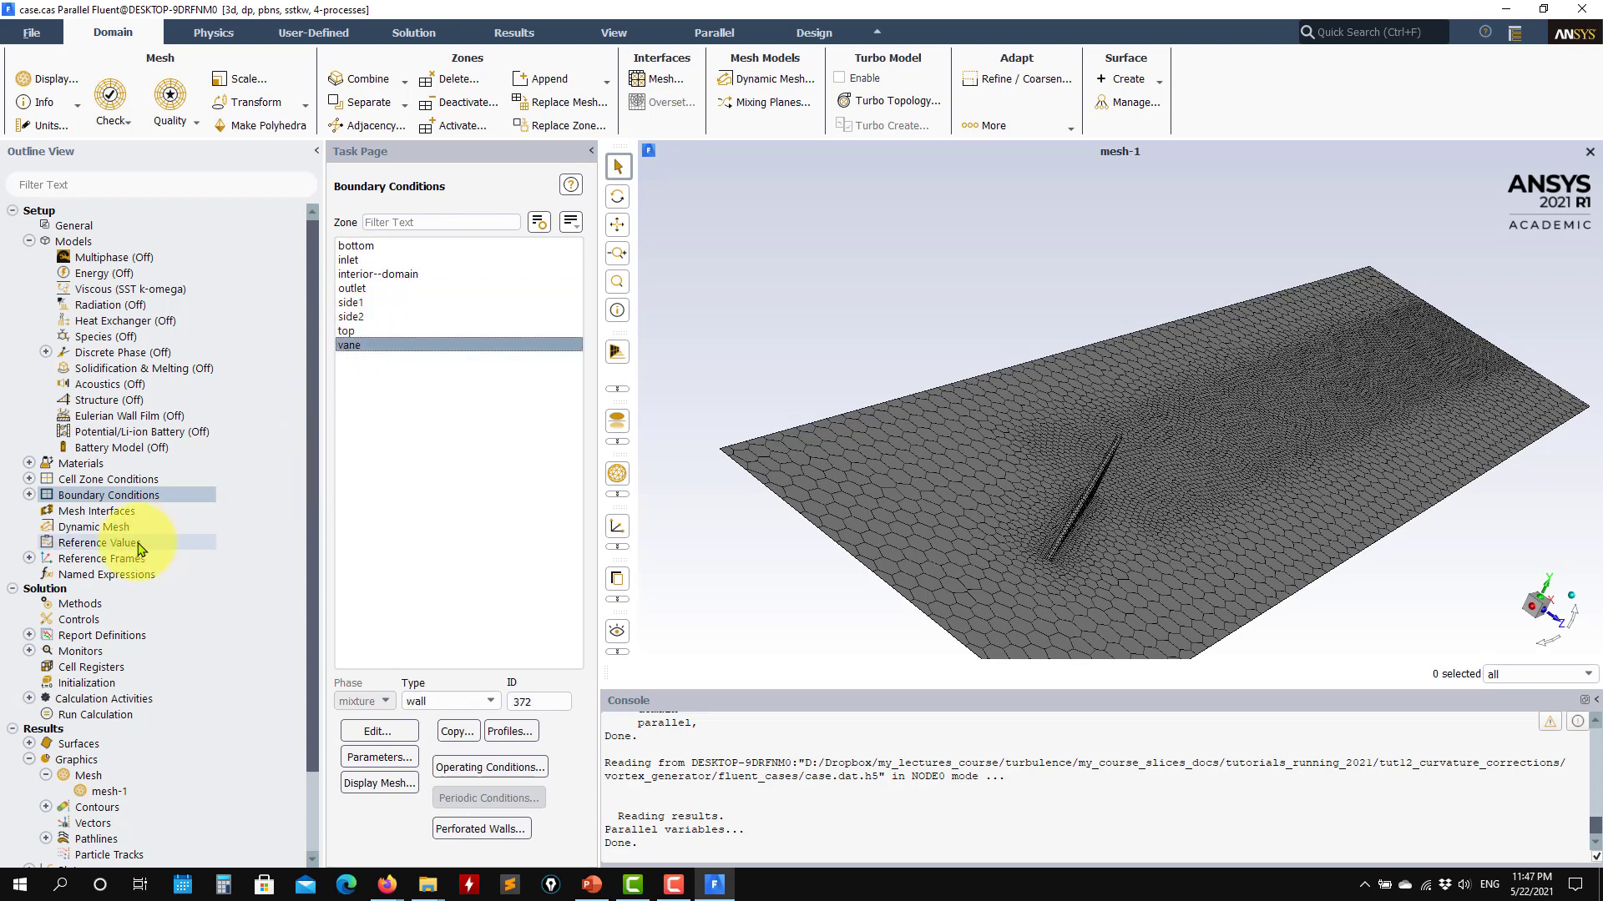
Review the solution methods and the pseudo transient relaxation factors in the solution controls.
{"action": "scroll", "coordinate": [141, 547], "scroll_direction": "down", "scroll_amount": 2}
{"action": "double_click", "coordinate": [80, 511]}
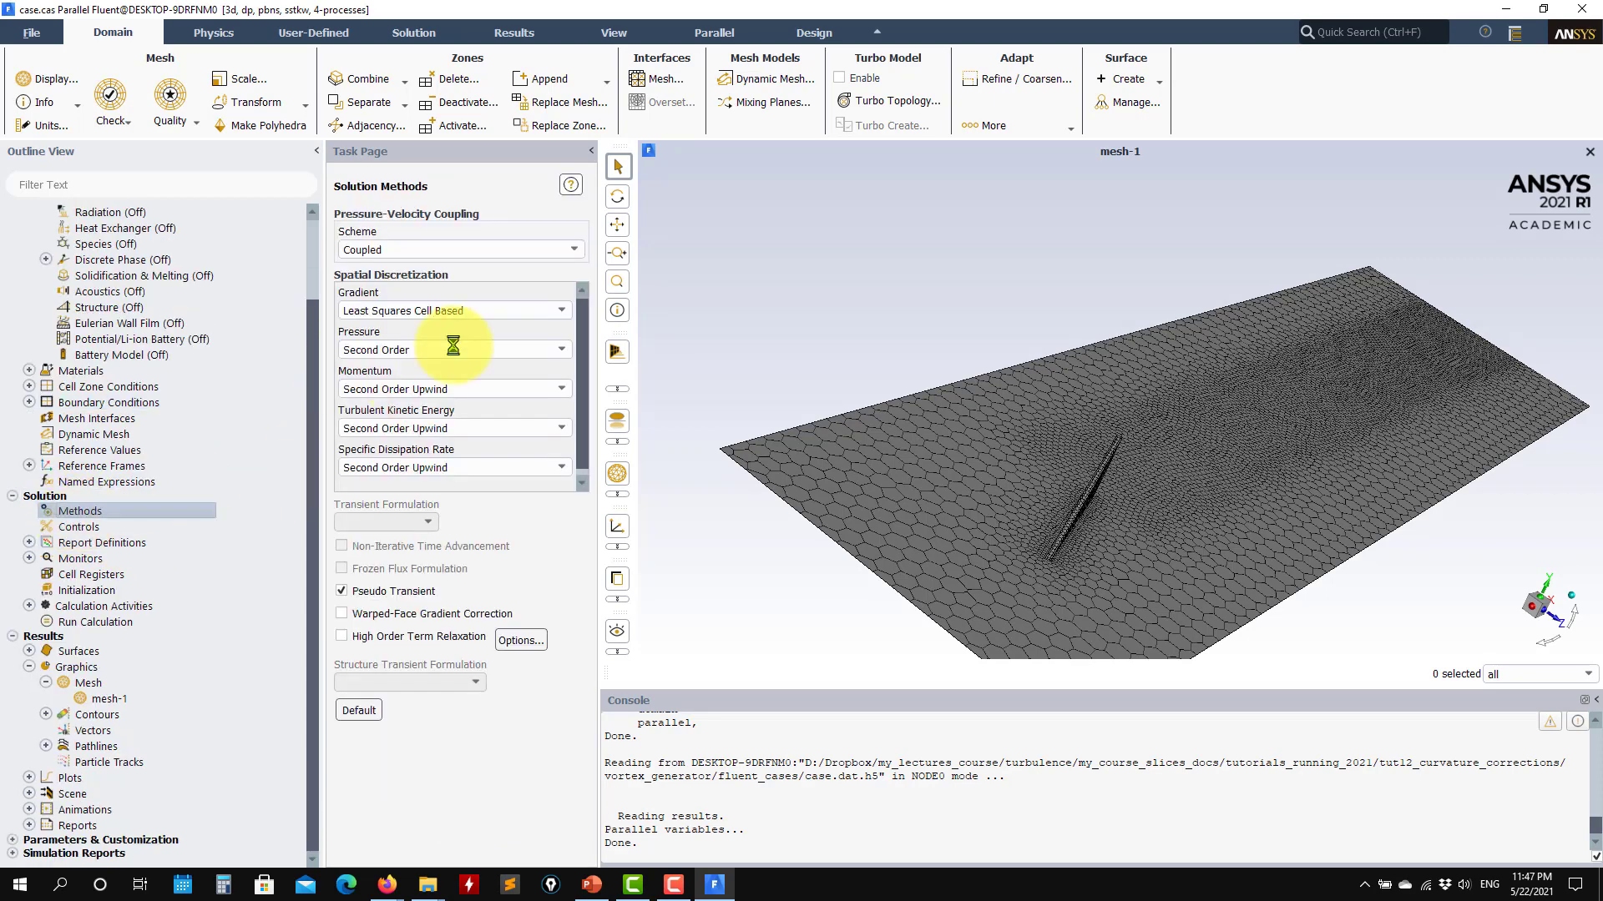
{"action": "double_click", "coordinate": [94, 528]}
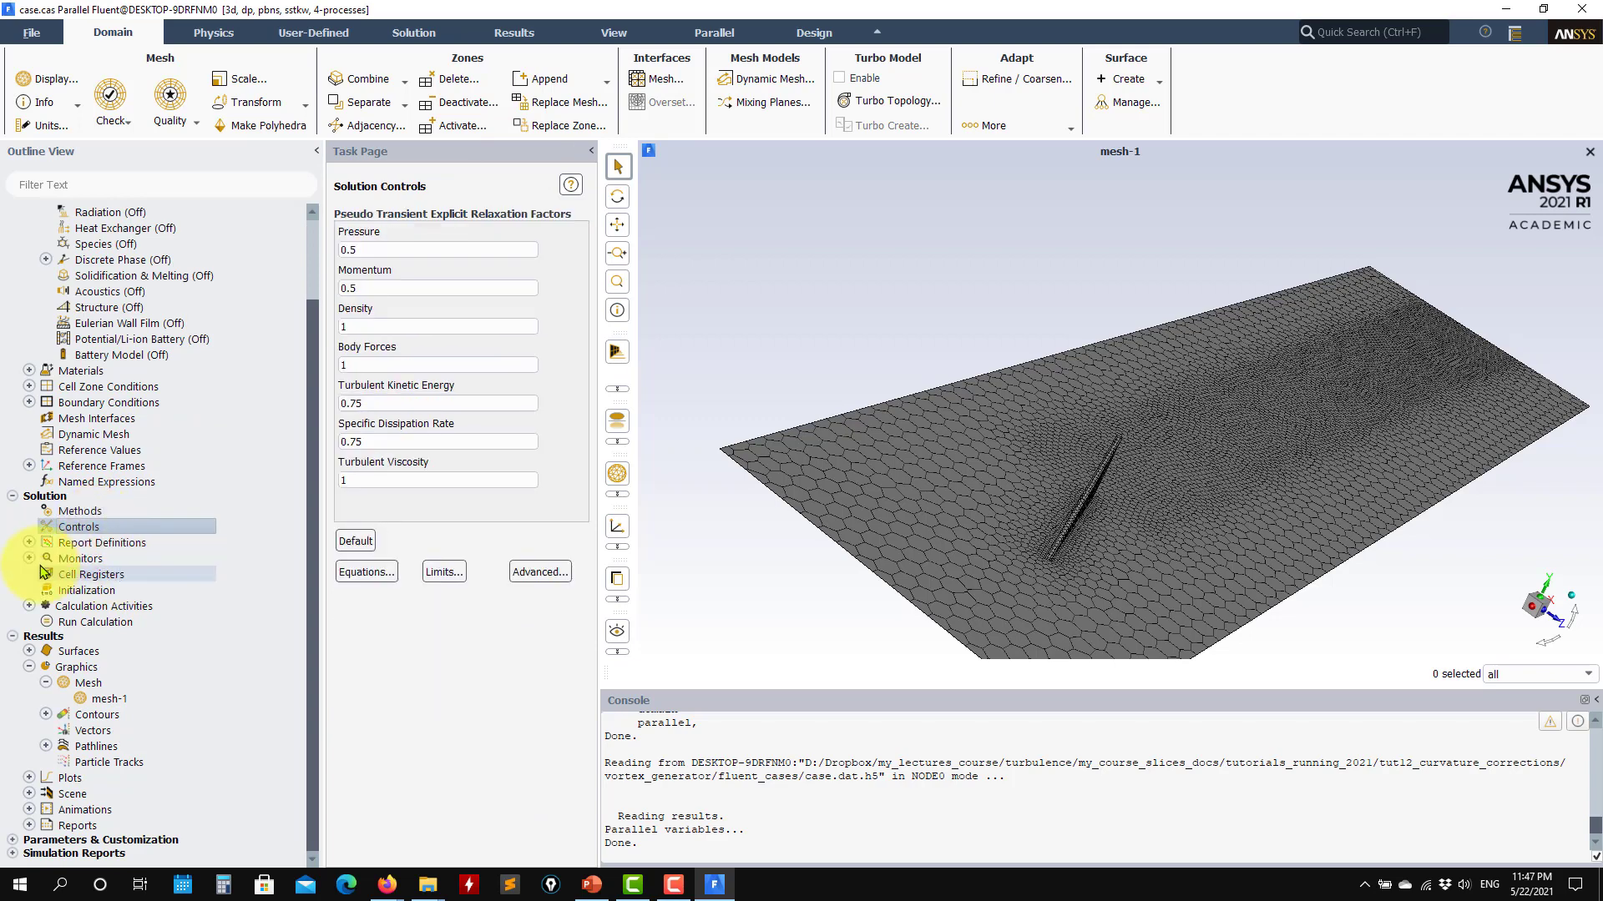
Change the yplus report definition to Facet Average, compute it on the selected surfaces and accept the definition.
{"action": "double_click", "coordinate": [101, 542]}
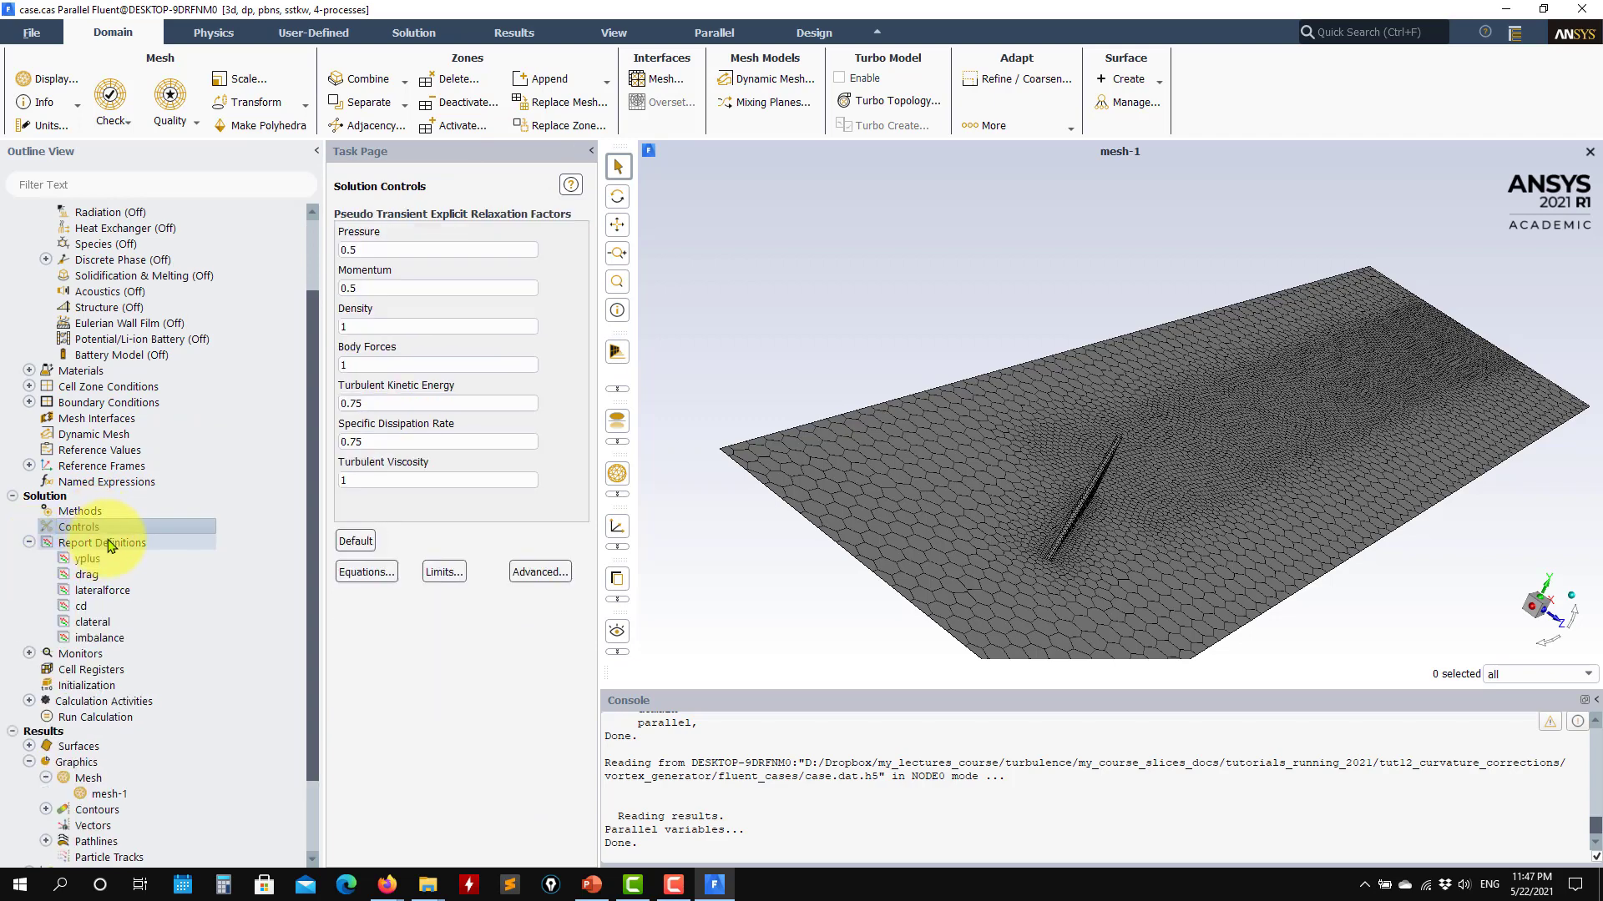
{"action": "double_click", "coordinate": [89, 559]}
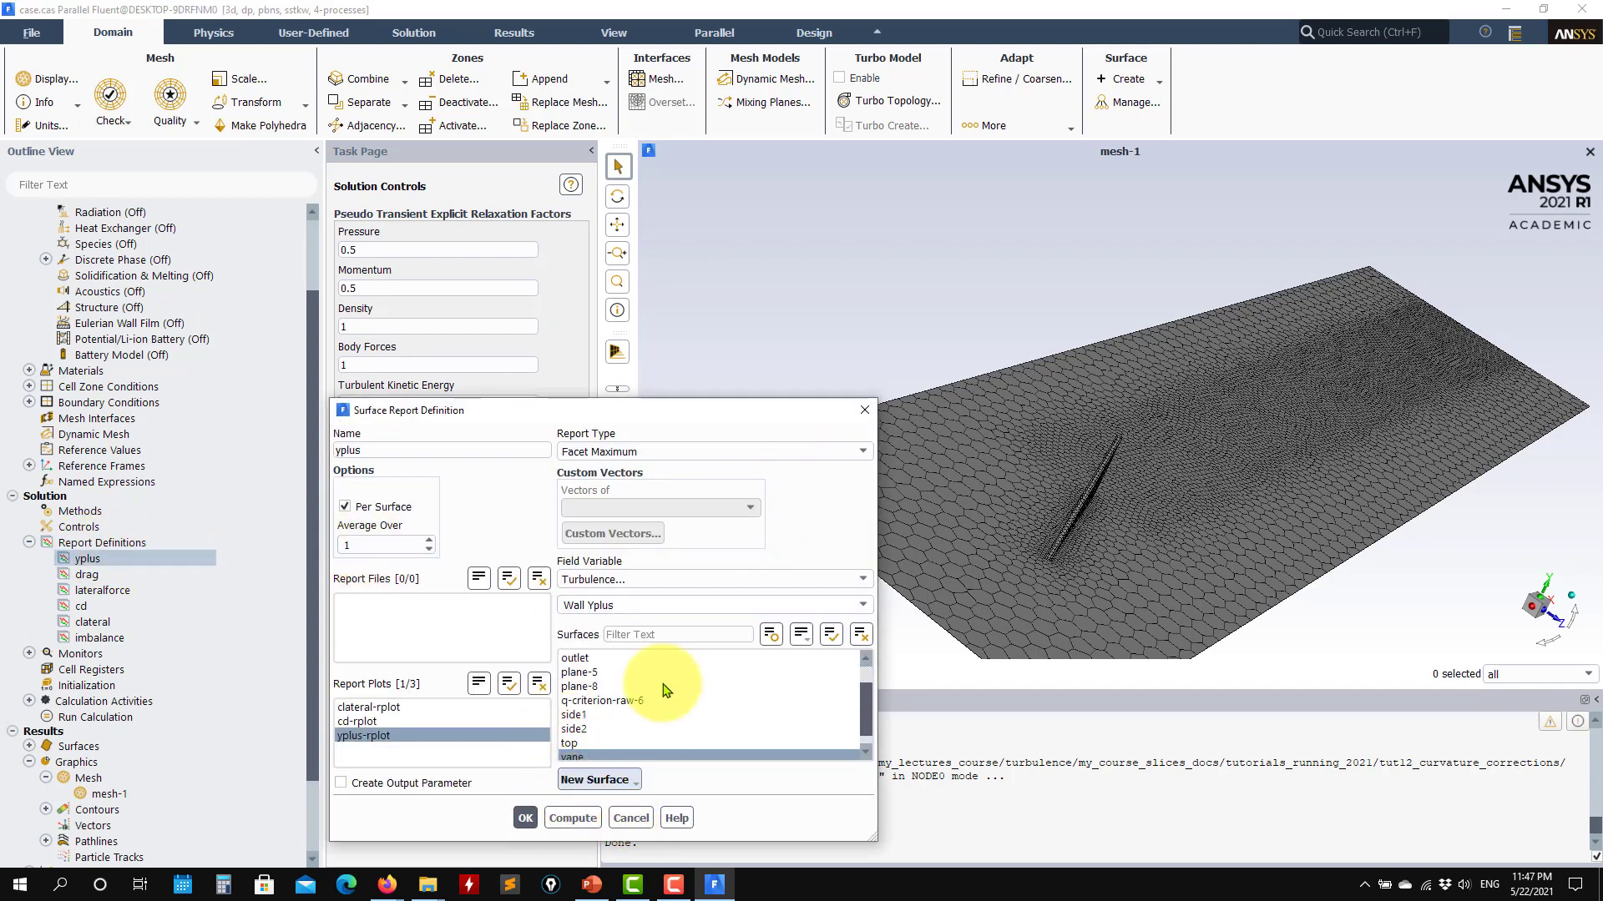
{"action": "left_click", "coordinate": [854, 453]}
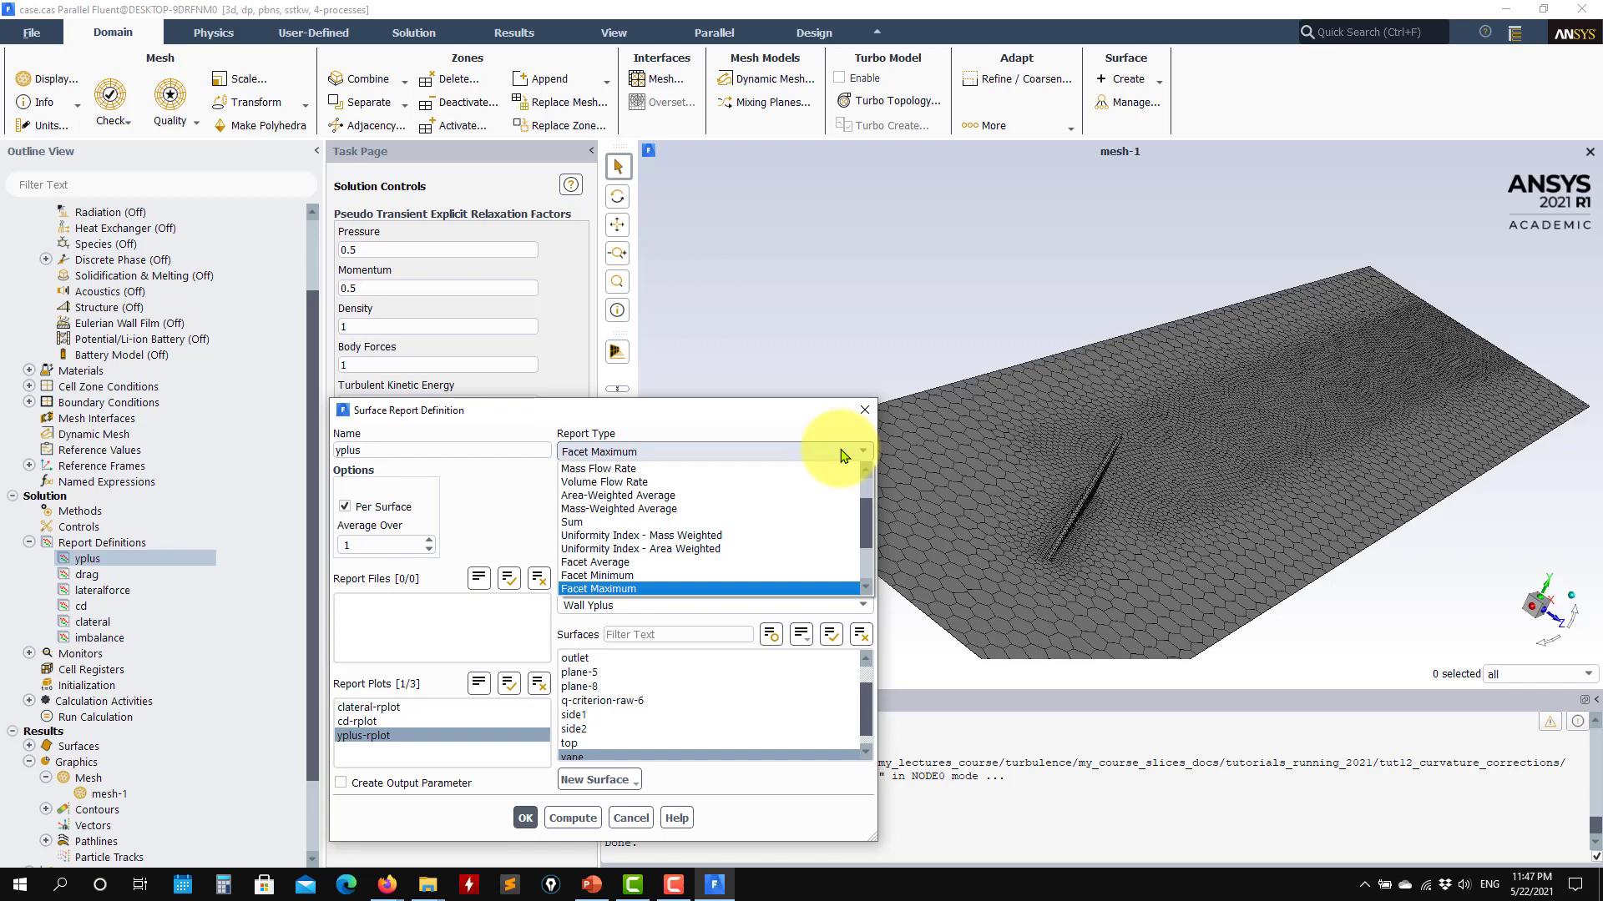
{"action": "left_click", "coordinate": [619, 562]}
{"action": "left_click", "coordinate": [556, 820]}
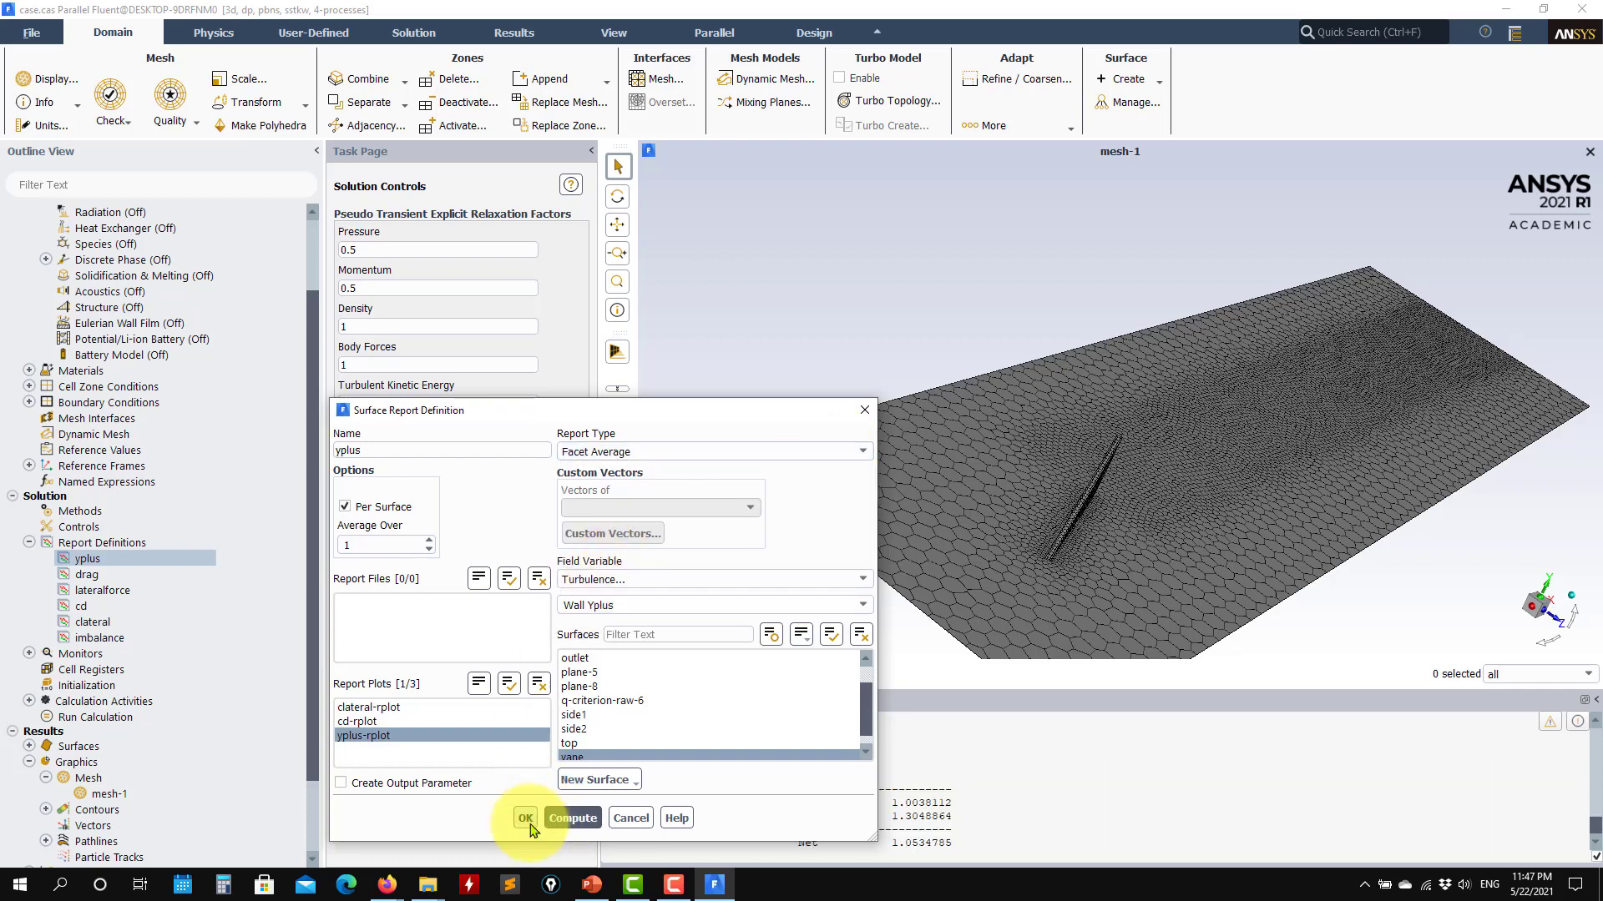
{"action": "left_click", "coordinate": [526, 819]}
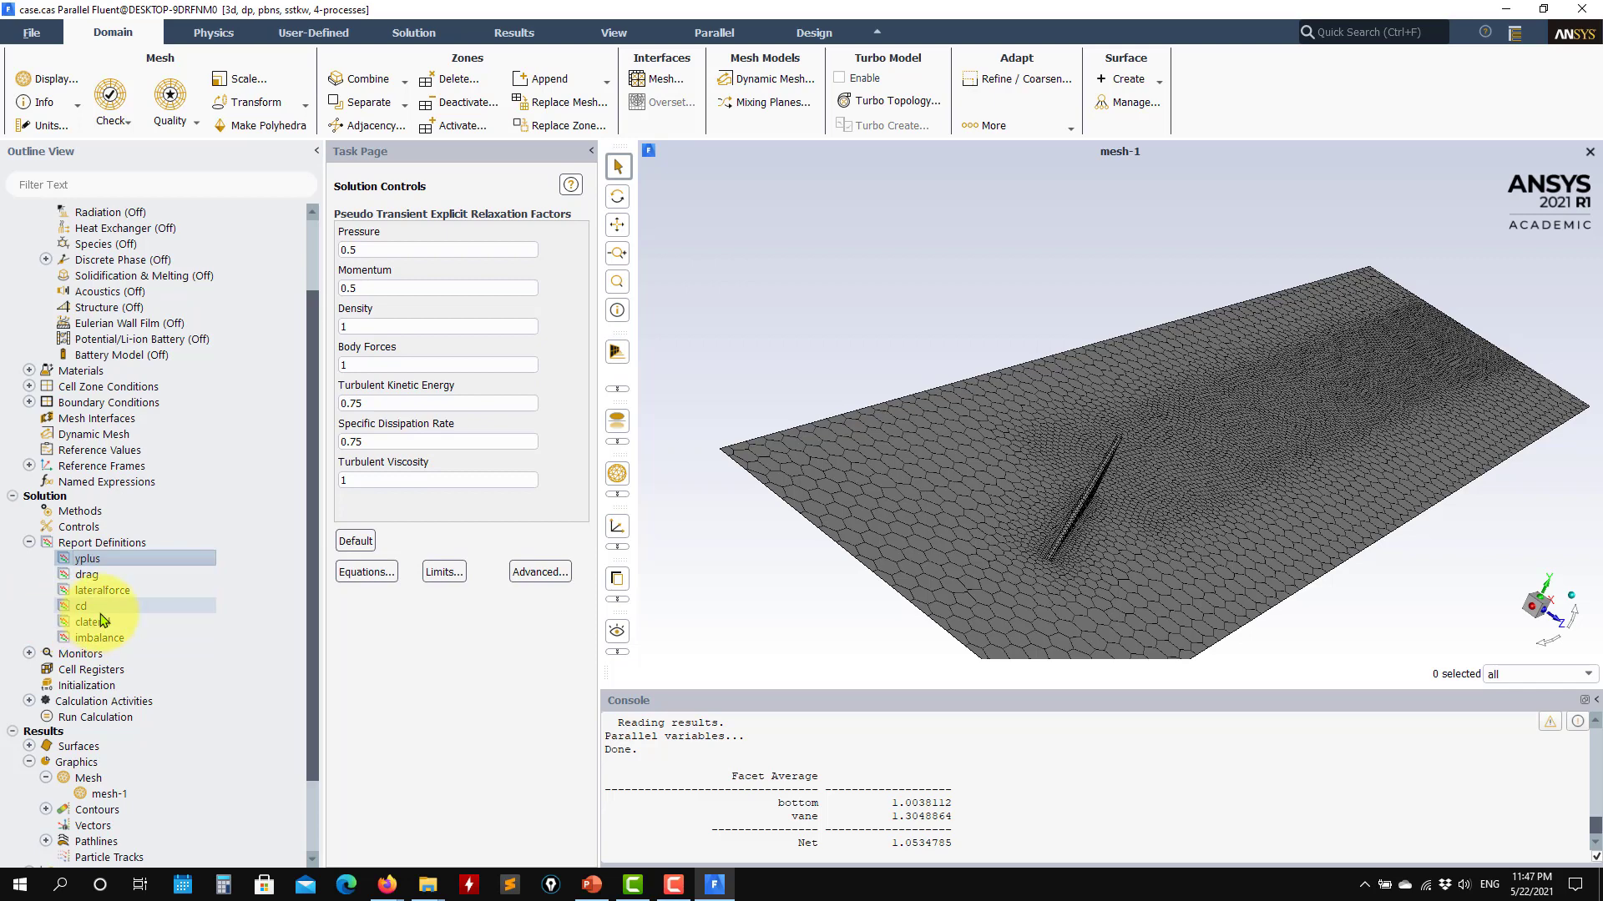
Initialize the solution with standard initialization and start the calculation for 500 iterations.
{"action": "scroll", "coordinate": [109, 622], "scroll_direction": "down", "scroll_amount": 2}
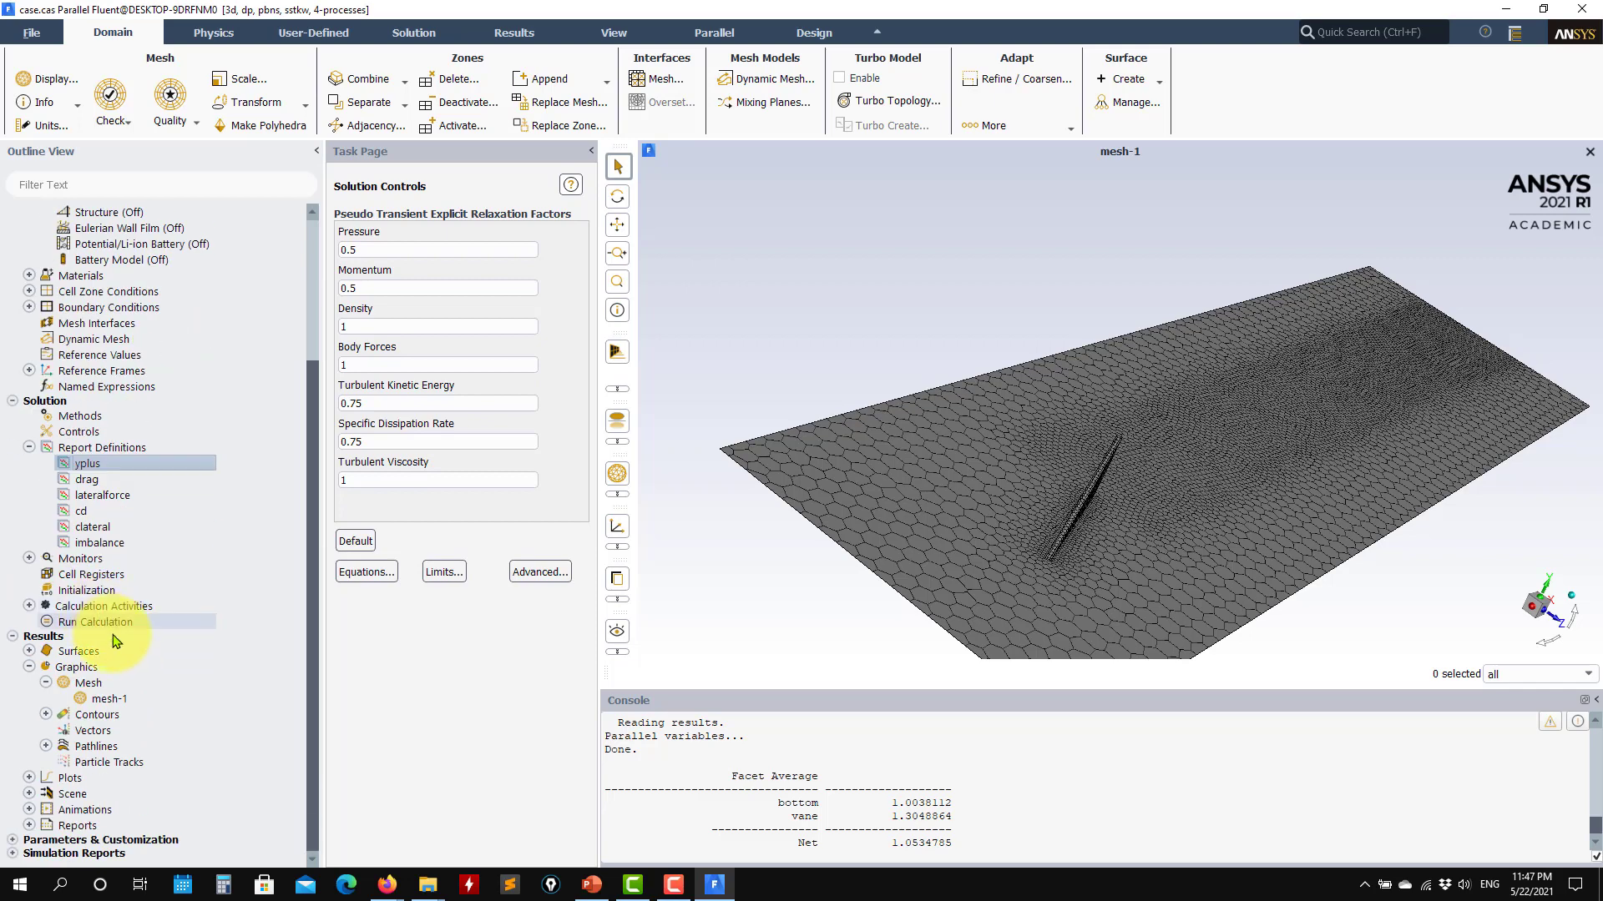
{"action": "left_click", "coordinate": [106, 591]}
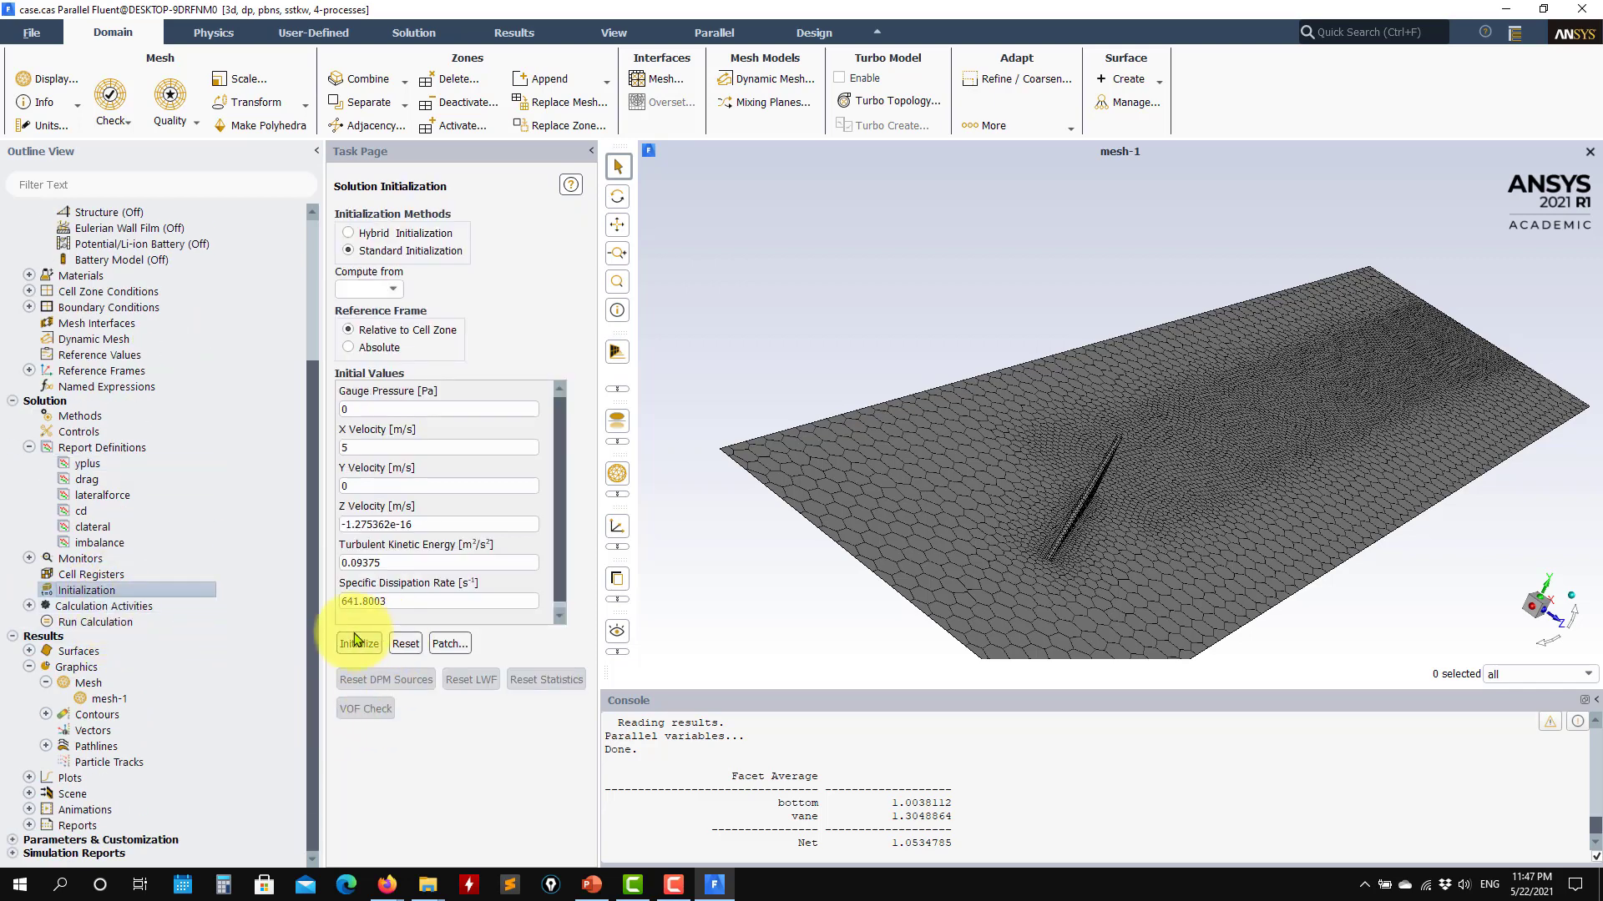
{"action": "left_click", "coordinate": [99, 622]}
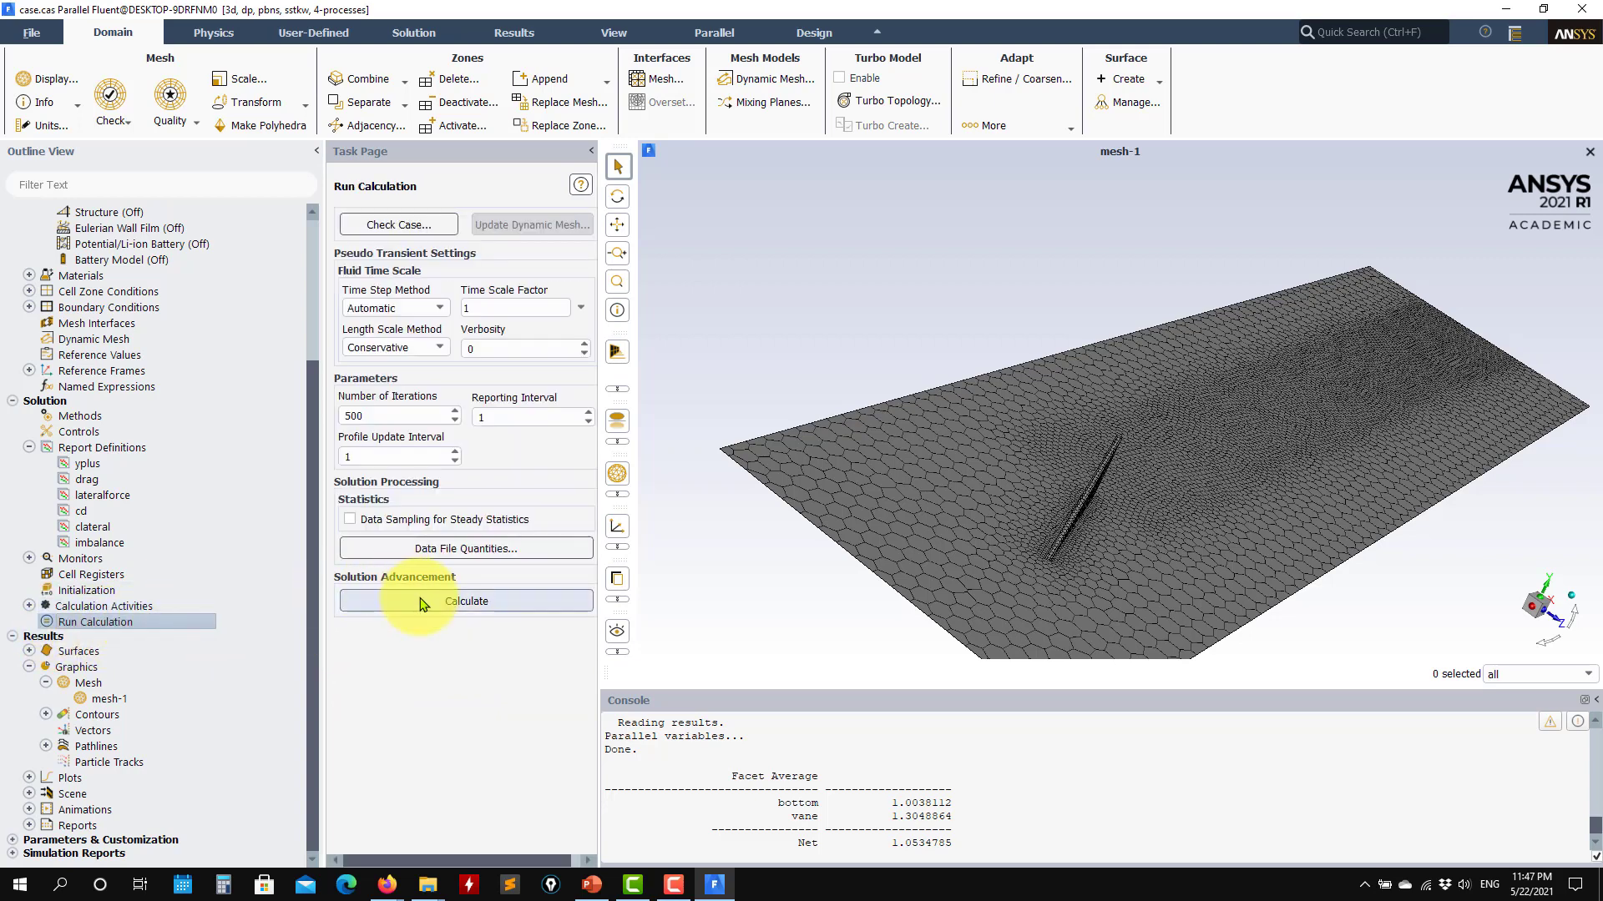
{"action": "left_click", "coordinate": [423, 602]}
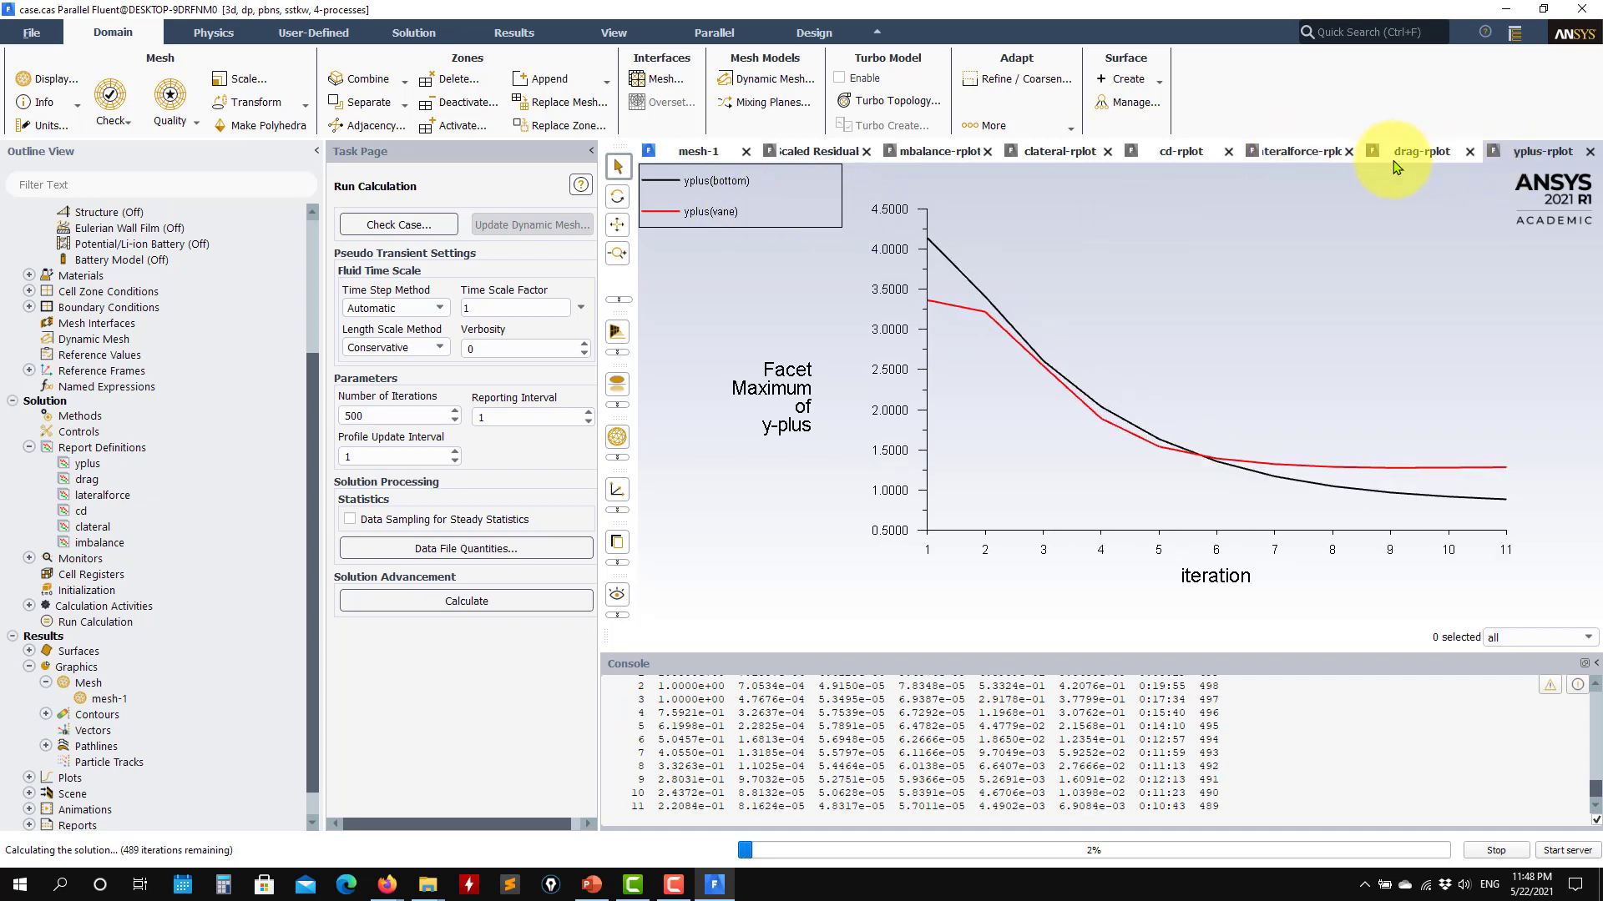
Examine the drag, lateral force, cd, clateral, mass imbalance and scaled residual plots while the solution runs.
{"action": "left_click", "coordinate": [1420, 152]}
{"action": "left_click", "coordinate": [1299, 159]}
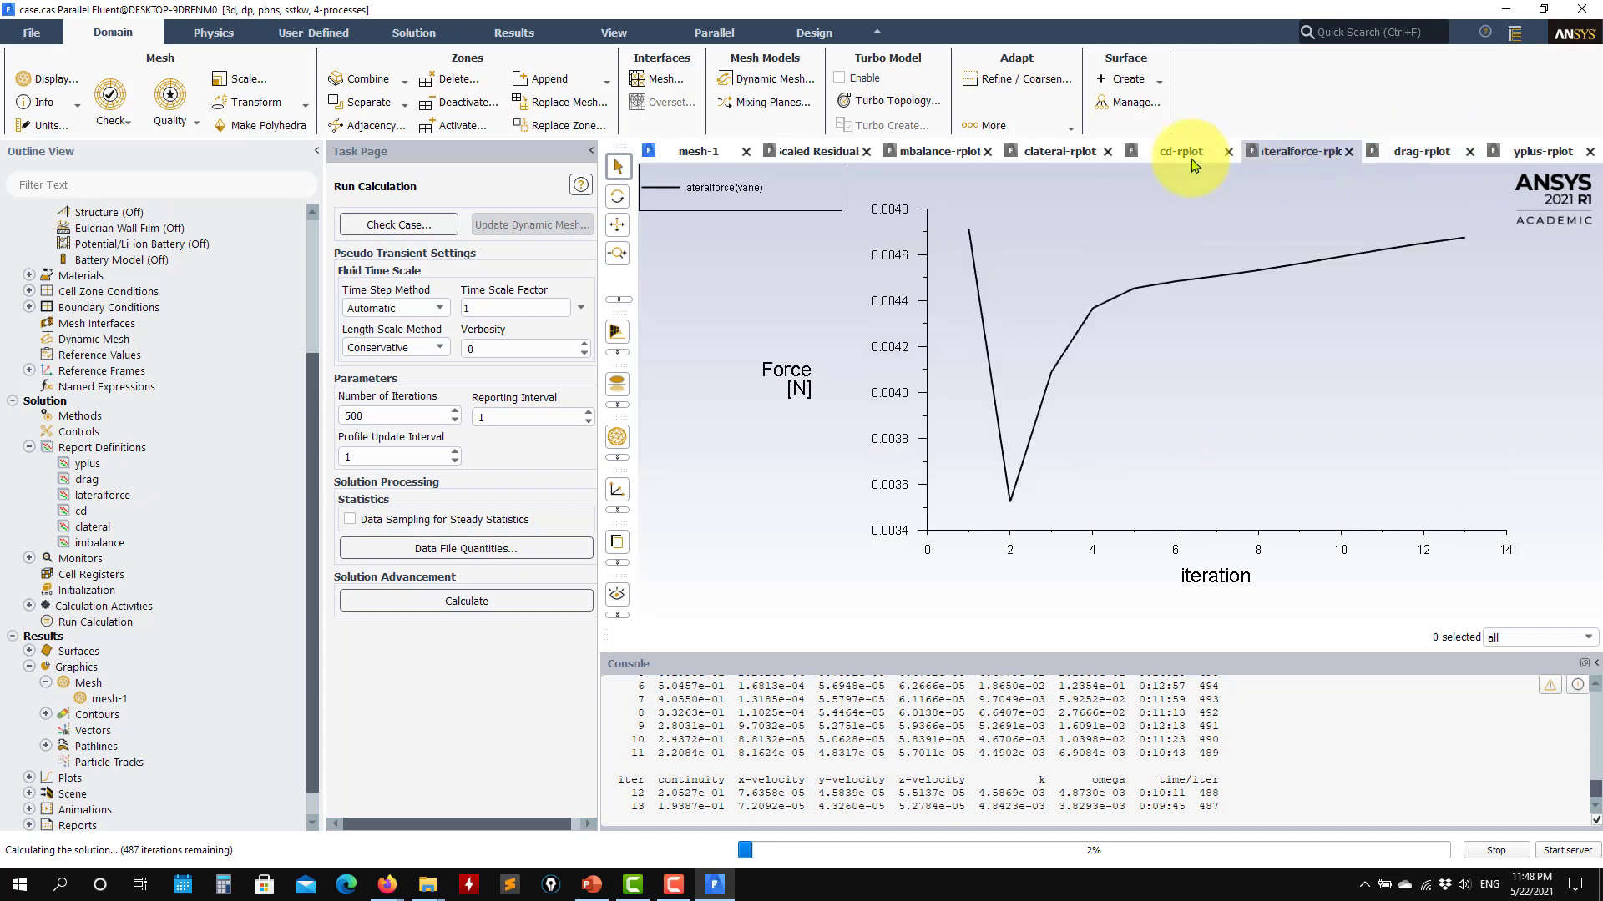
{"action": "left_click", "coordinate": [1179, 159]}
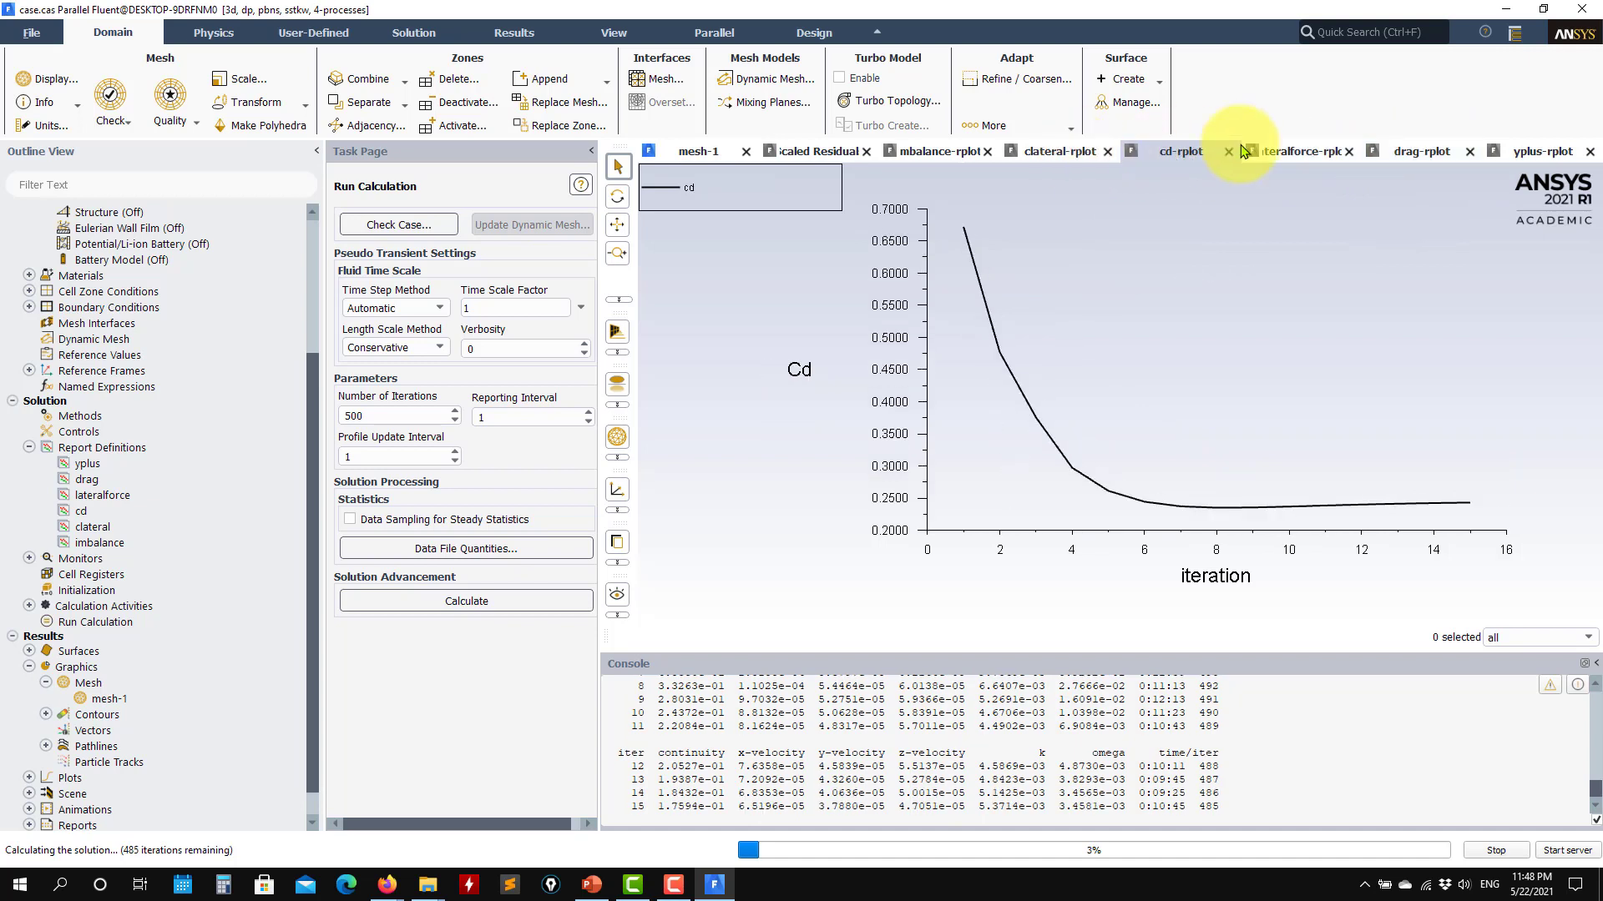
{"action": "left_click", "coordinate": [1063, 154]}
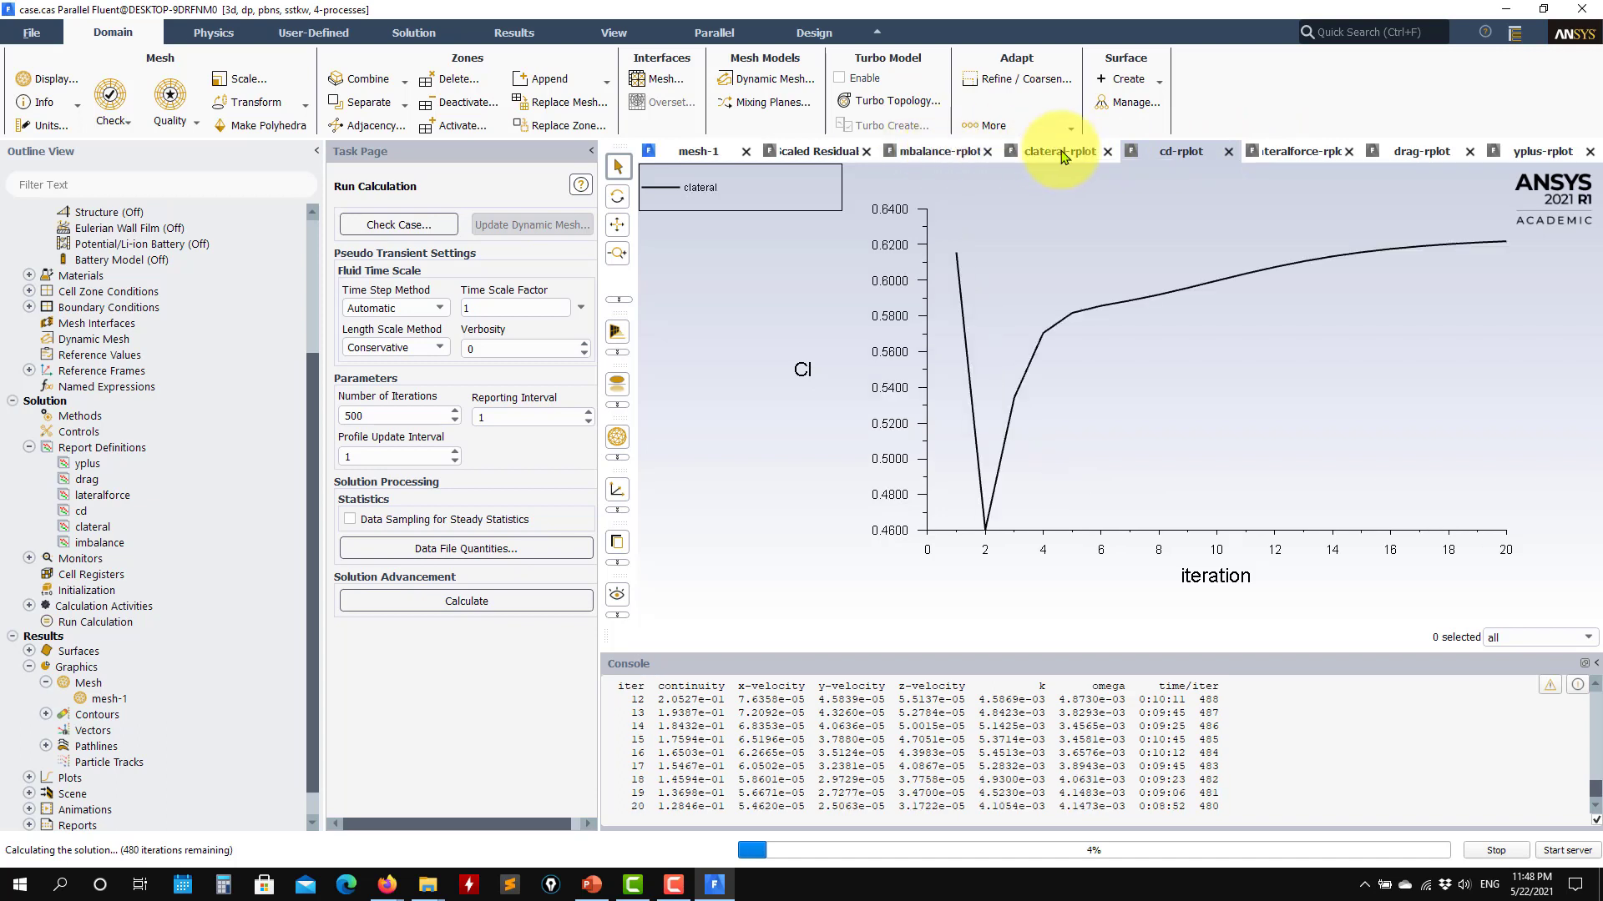
{"action": "left_click", "coordinate": [949, 153]}
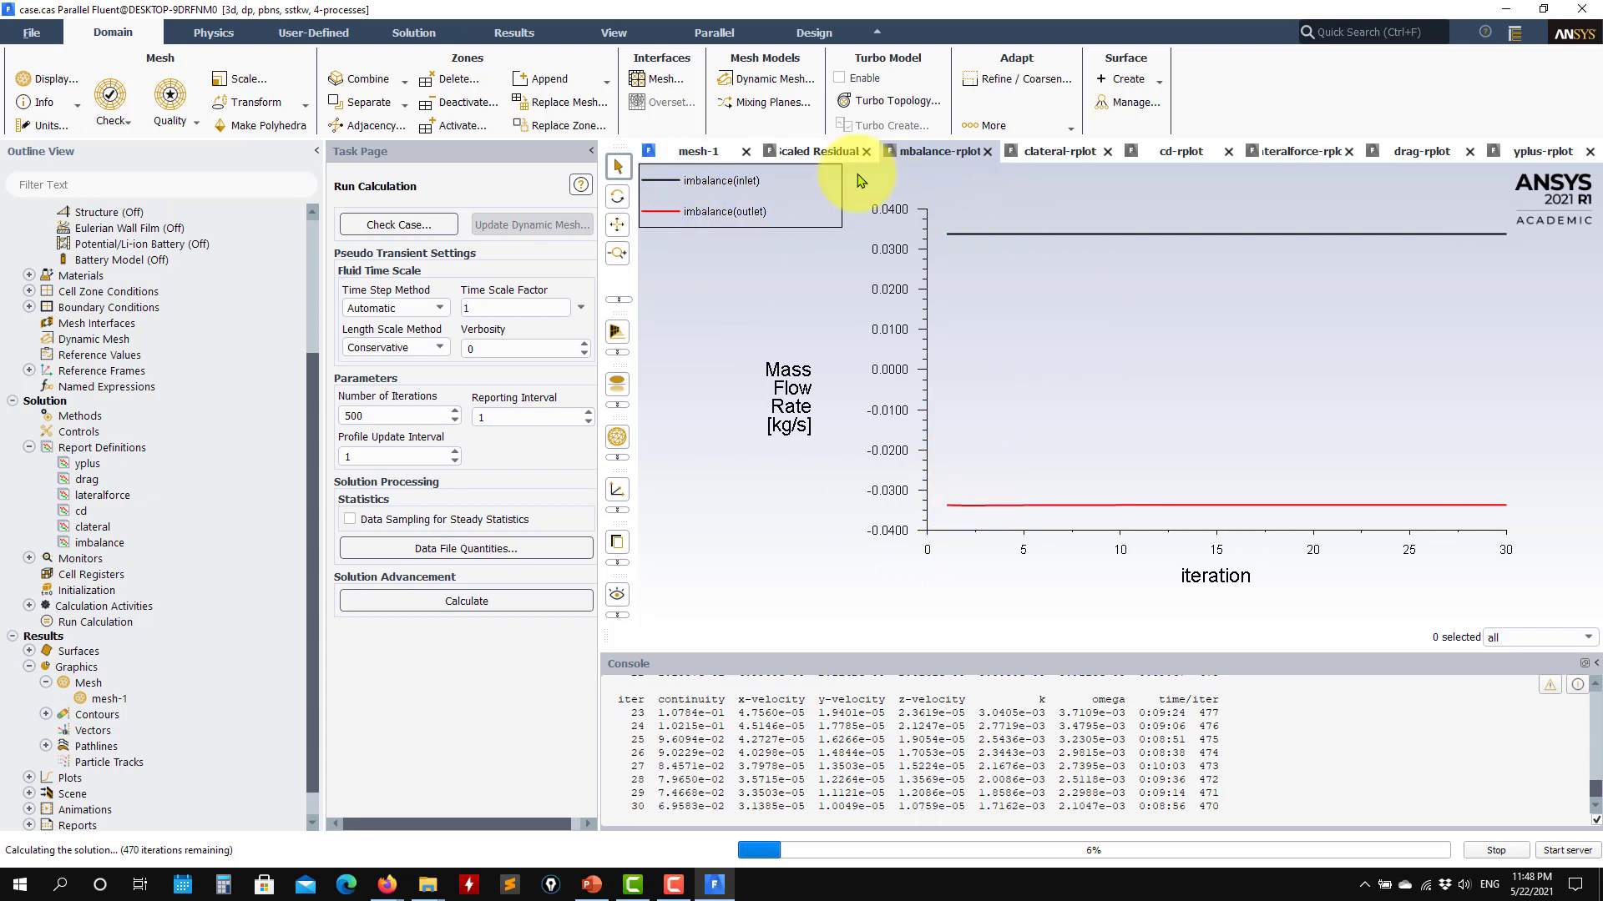
{"action": "left_click", "coordinate": [819, 155]}
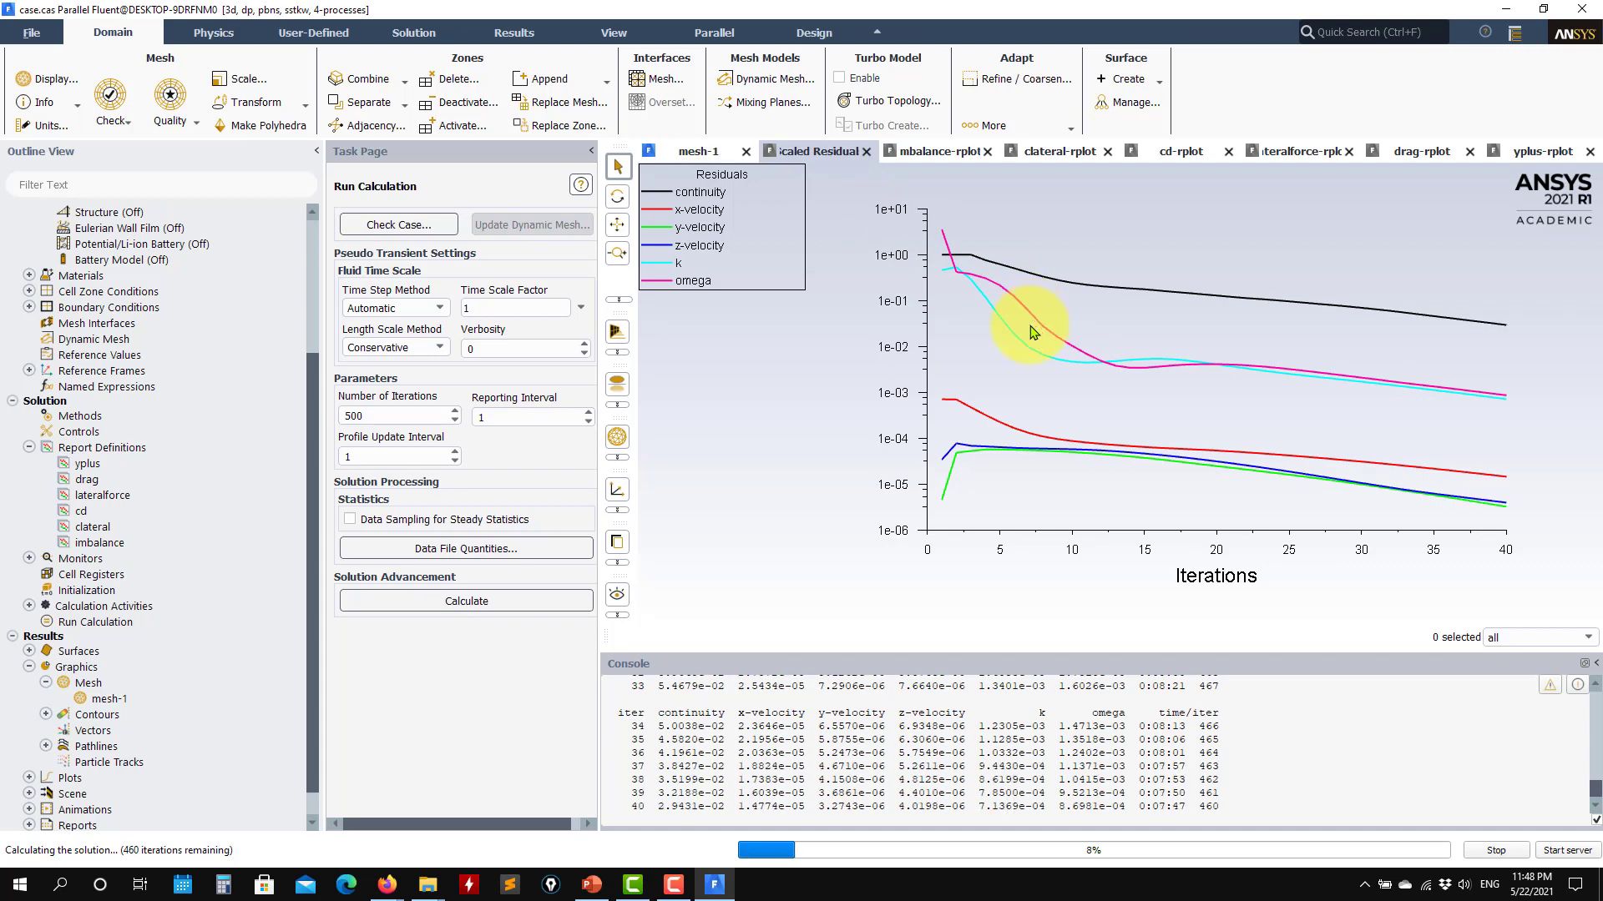
Switch to the case_presentation.pptx slides in PowerPoint, review the tip vortex comparison on slide 3, and return to Fluent.
{"action": "left_click", "coordinate": [590, 887]}
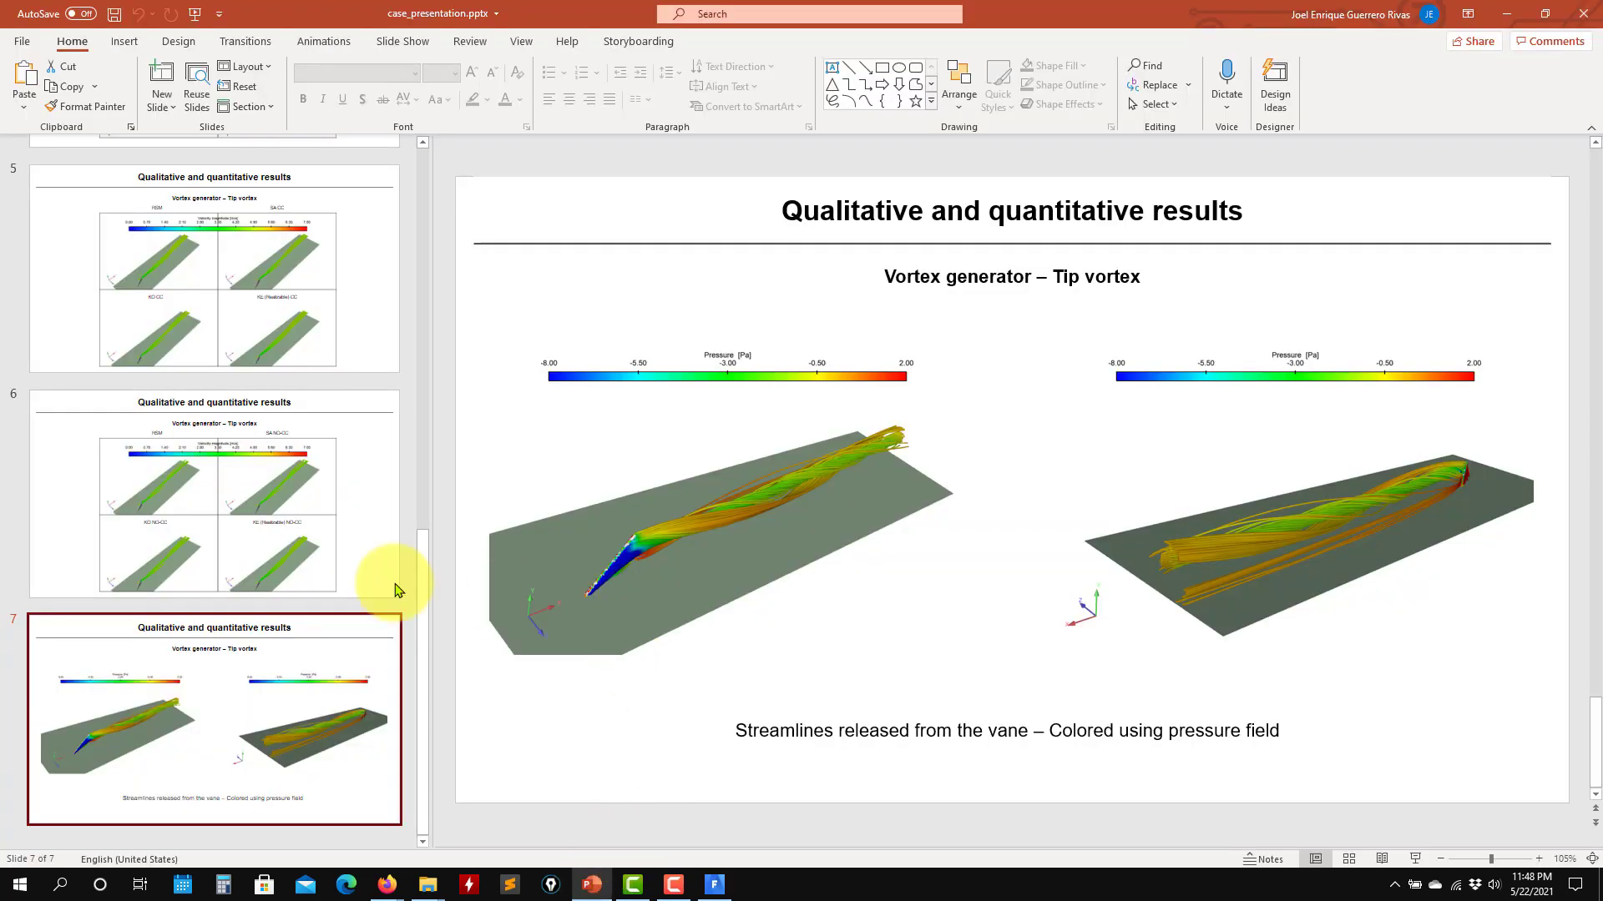
{"action": "scroll", "coordinate": [233, 544], "scroll_direction": "up", "scroll_amount": 10}
{"action": "left_click", "coordinate": [293, 514]}
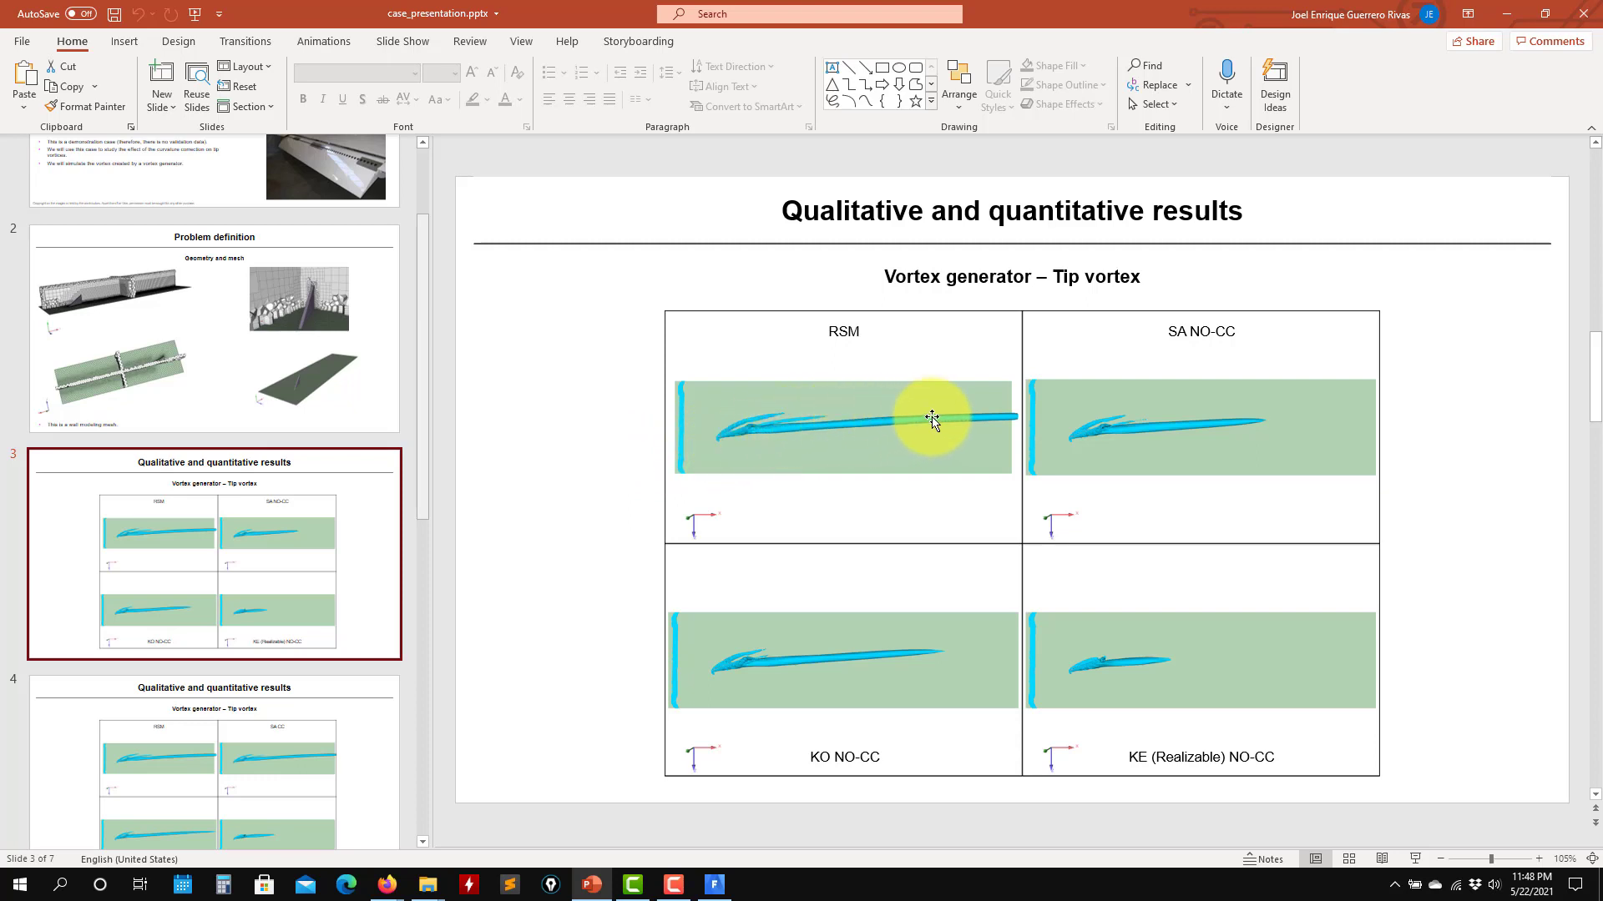
{"action": "left_click", "coordinate": [1512, 18]}
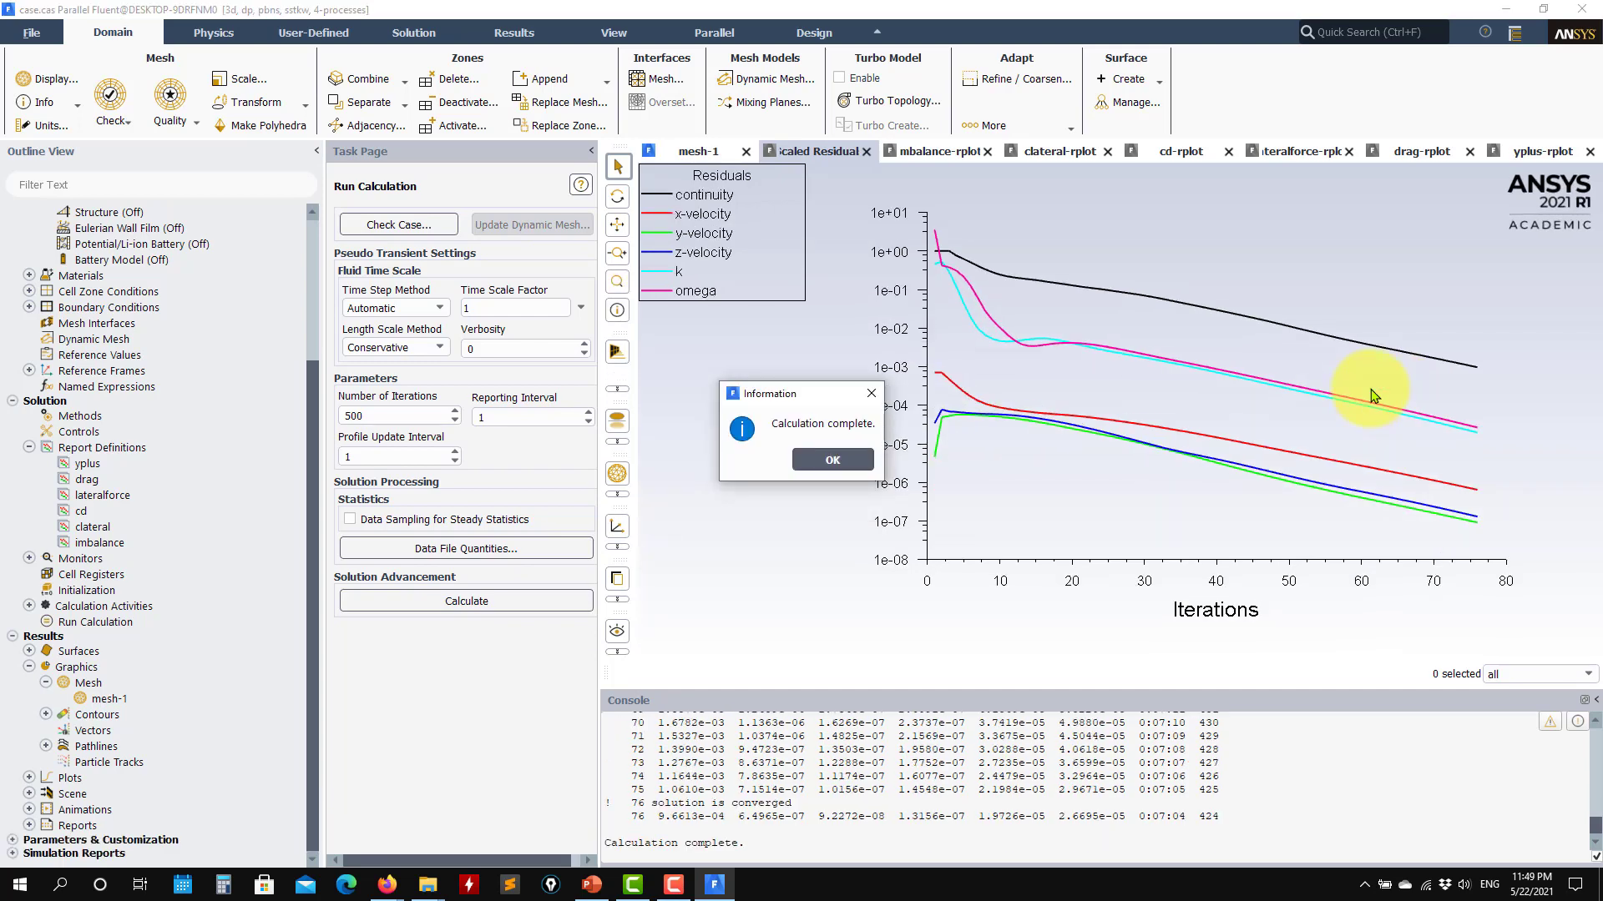
Dismiss the calculation notice and examine the final cd and clateral convergence plots.
{"action": "left_click", "coordinate": [830, 461]}
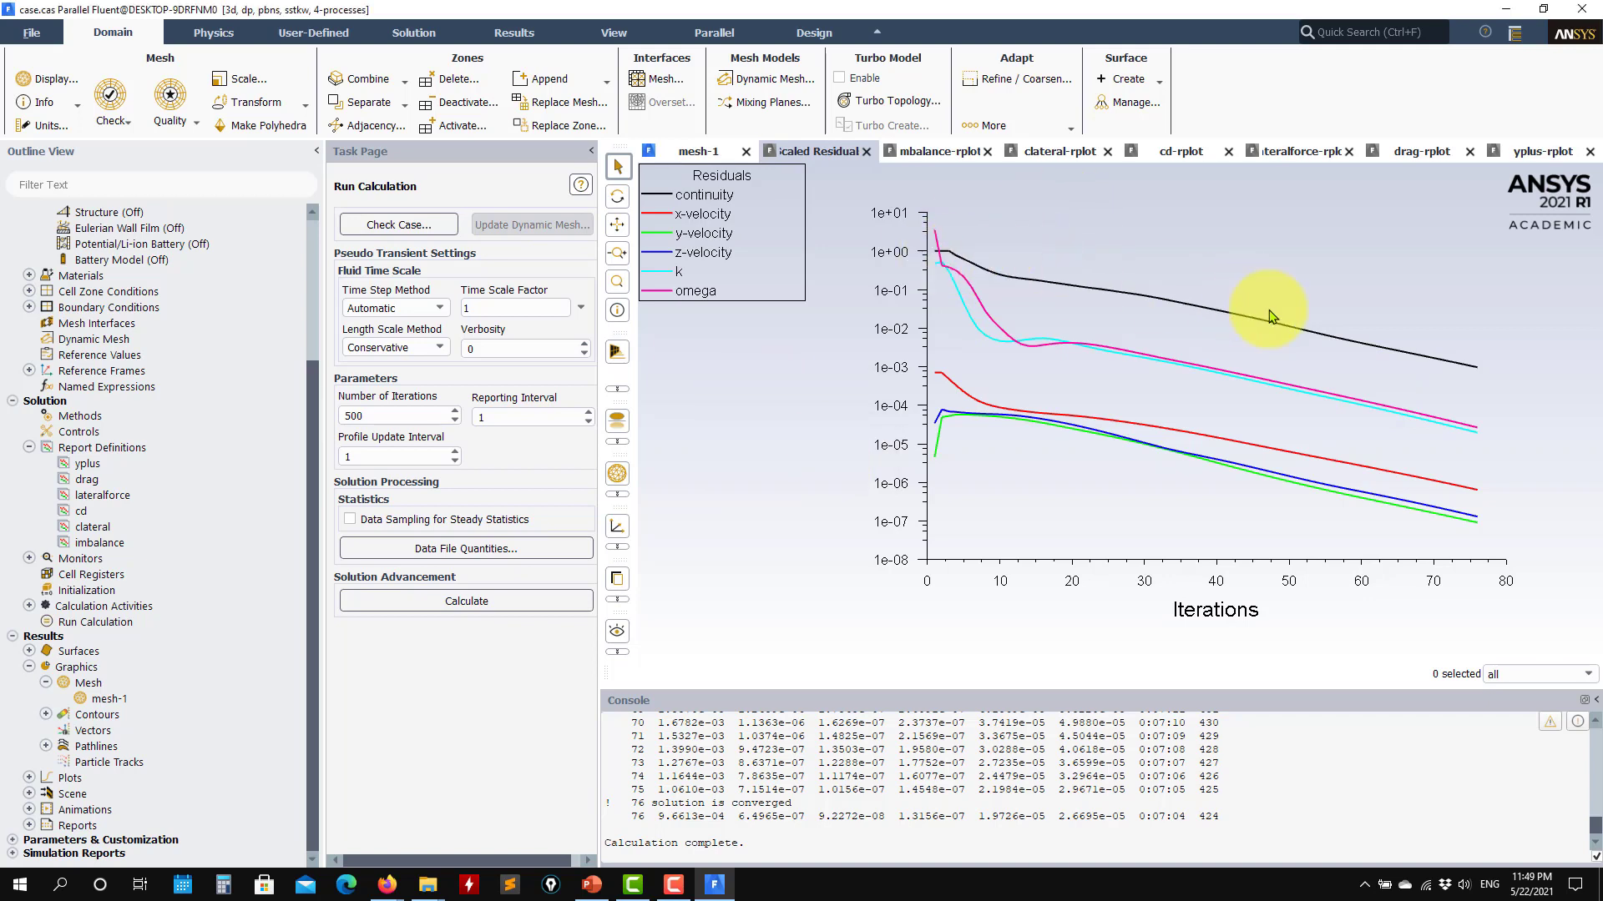
{"action": "left_click", "coordinate": [1177, 151]}
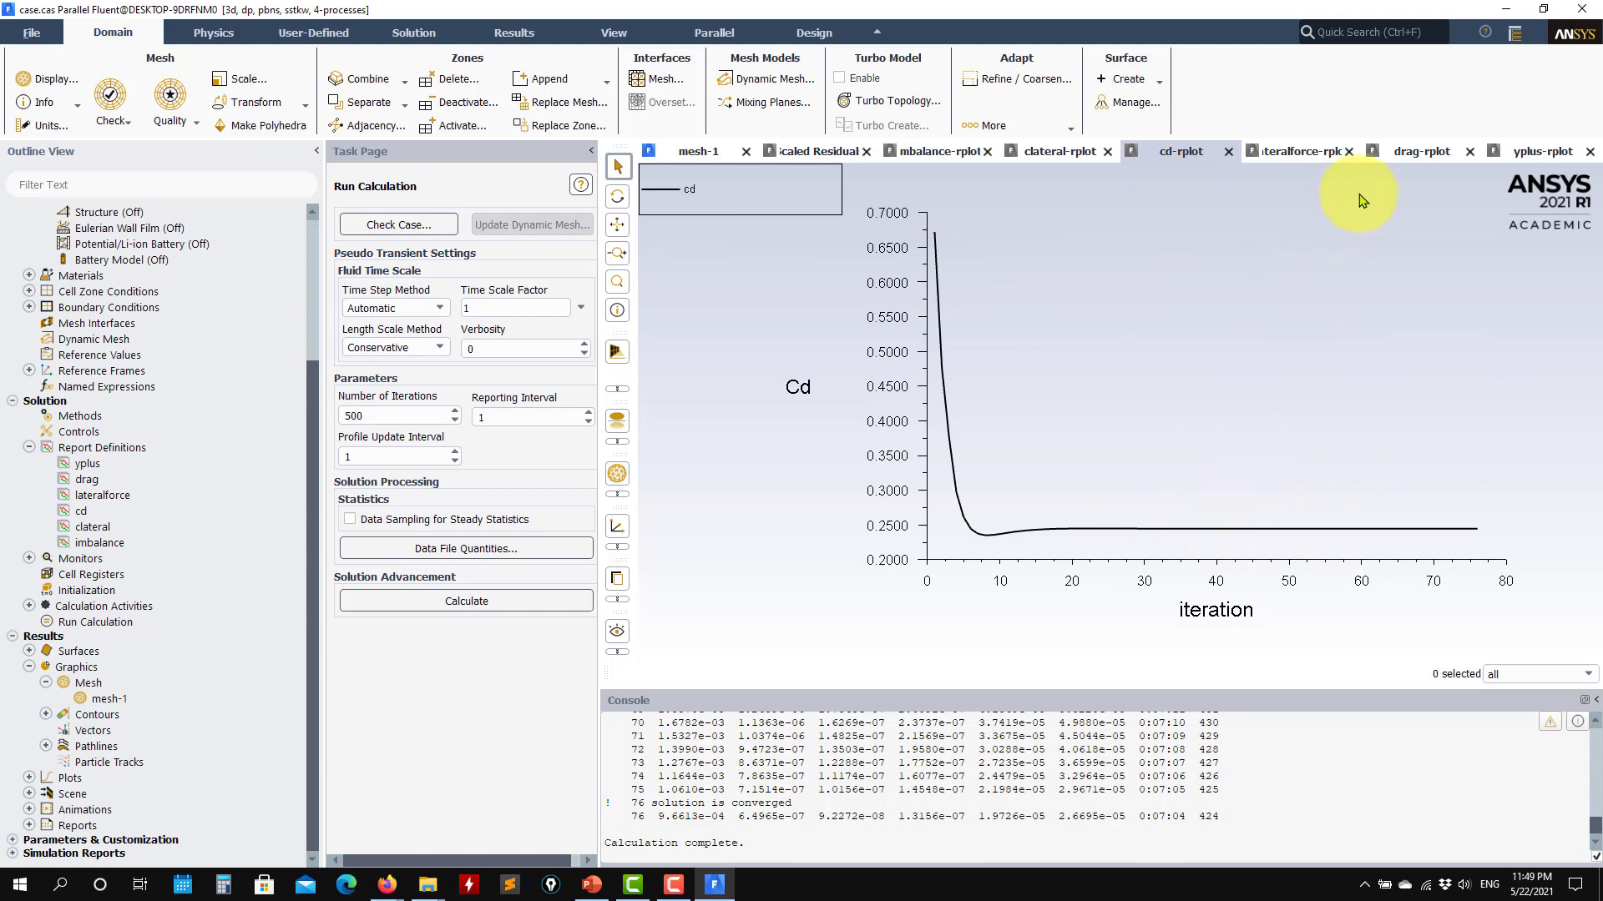
{"action": "left_click", "coordinate": [1058, 151]}
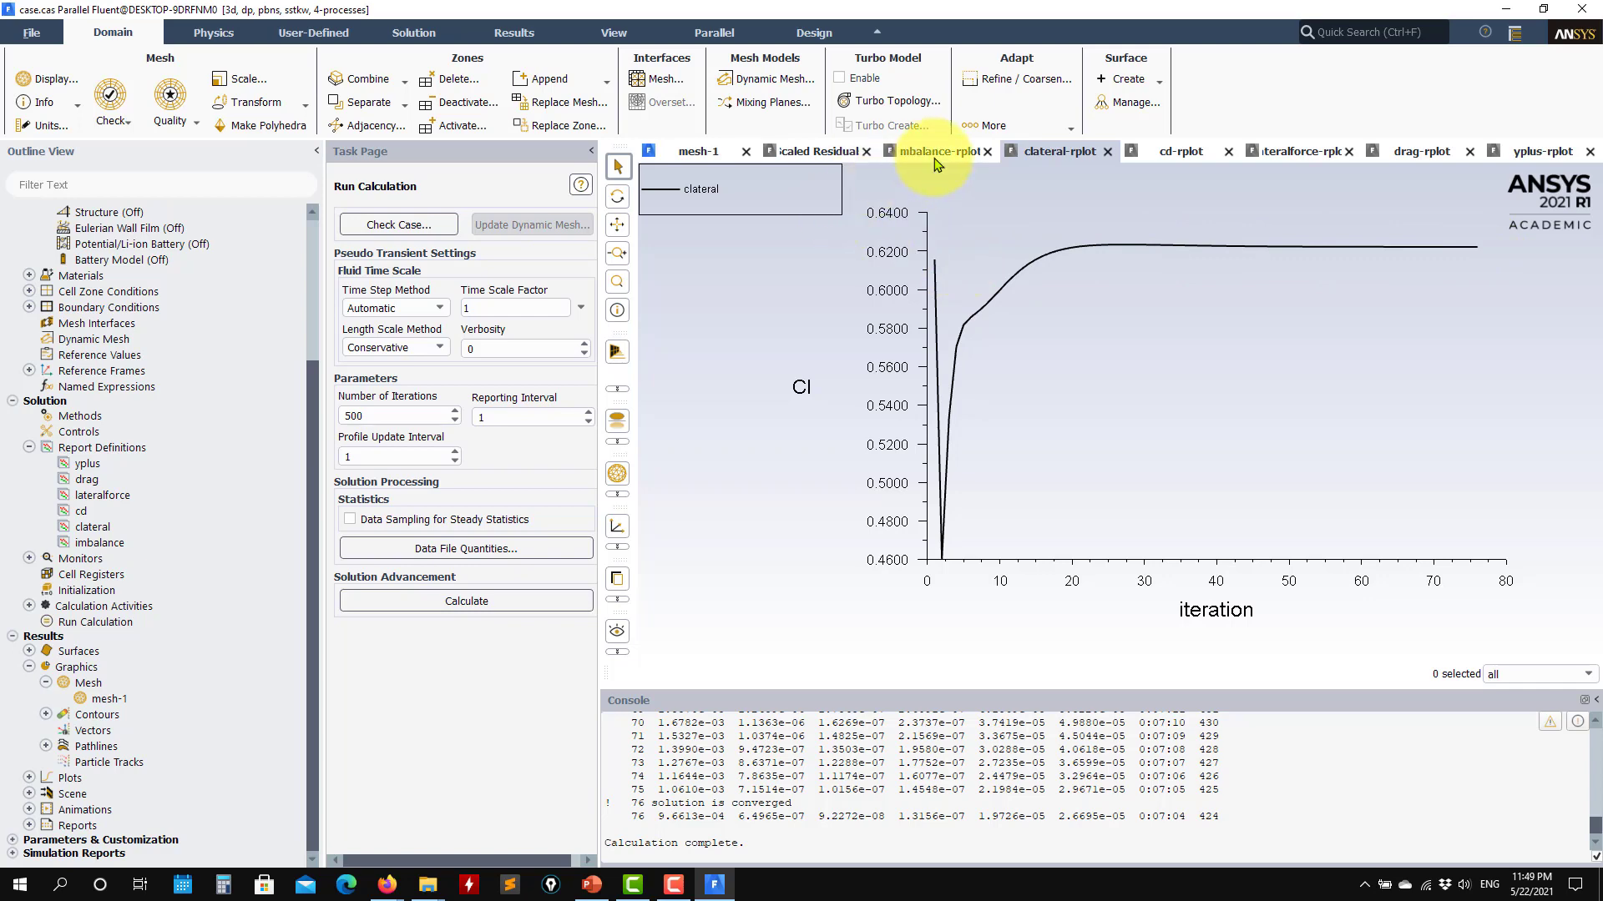
Review the settings of the saved qcriterion-iso contour and list the existing post-processing surfaces.
{"action": "left_click", "coordinate": [46, 715]}
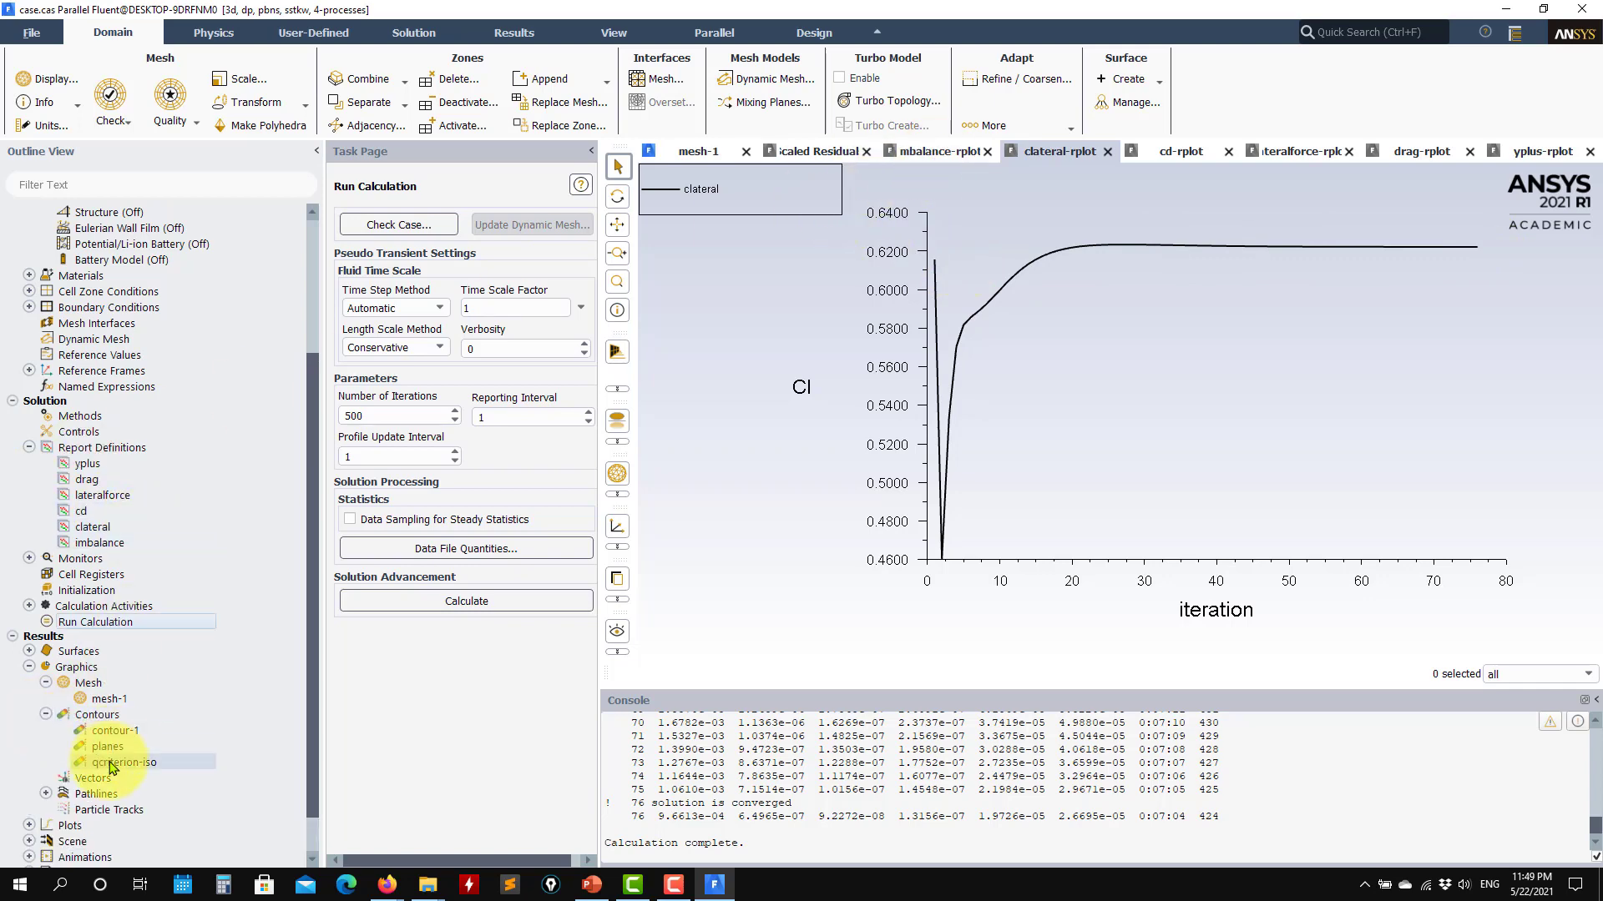
{"action": "double_click", "coordinate": [113, 763]}
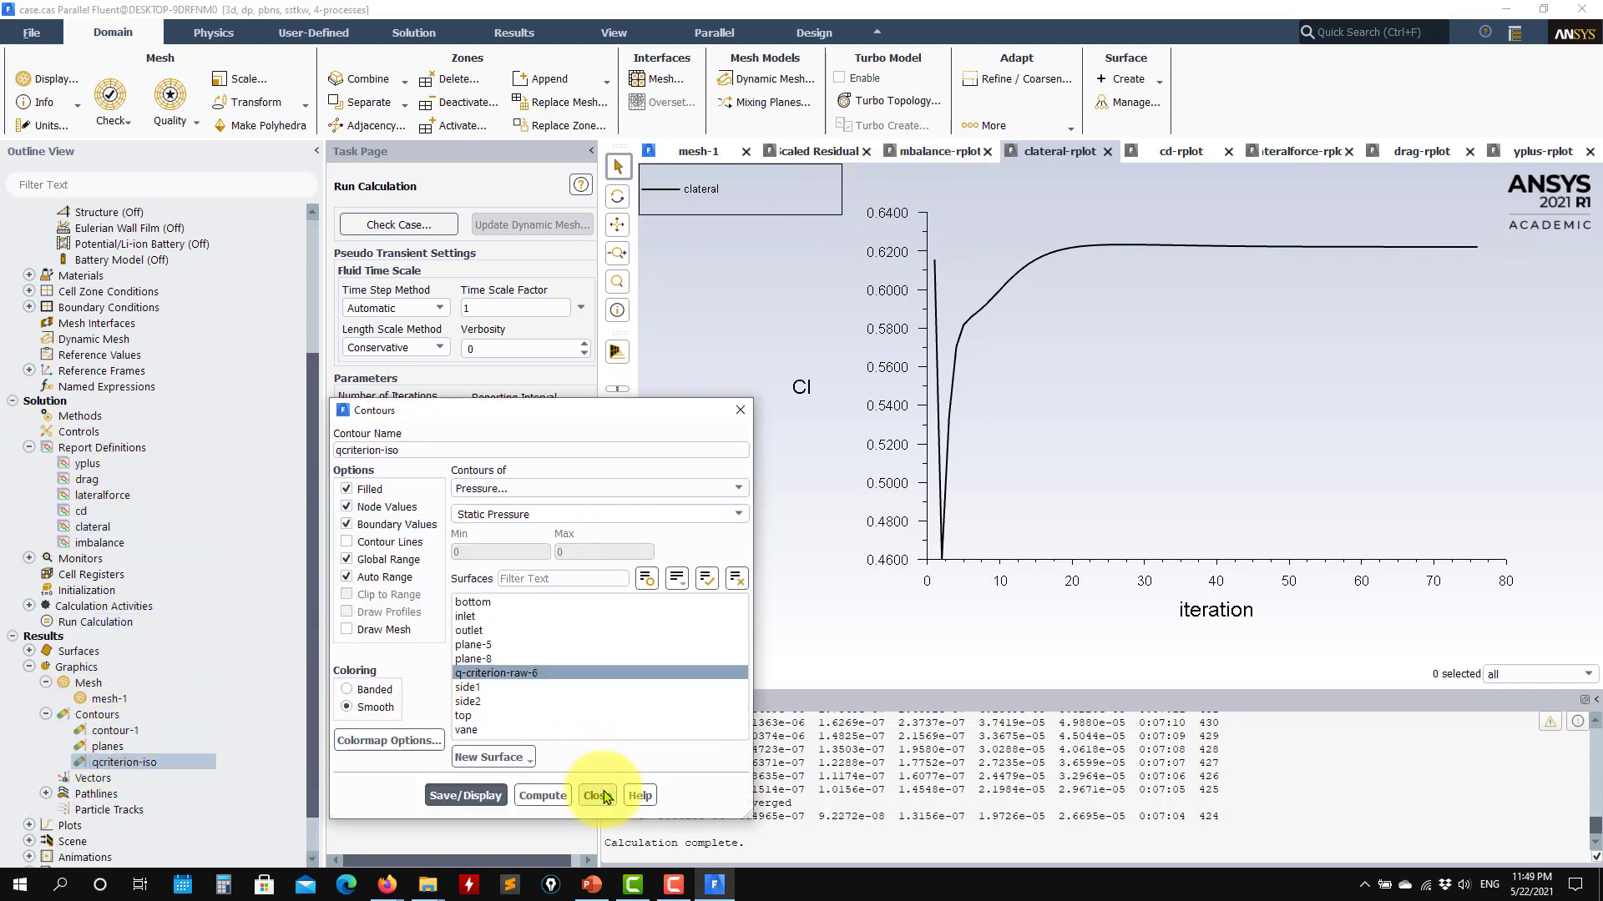
{"action": "left_click", "coordinate": [599, 795]}
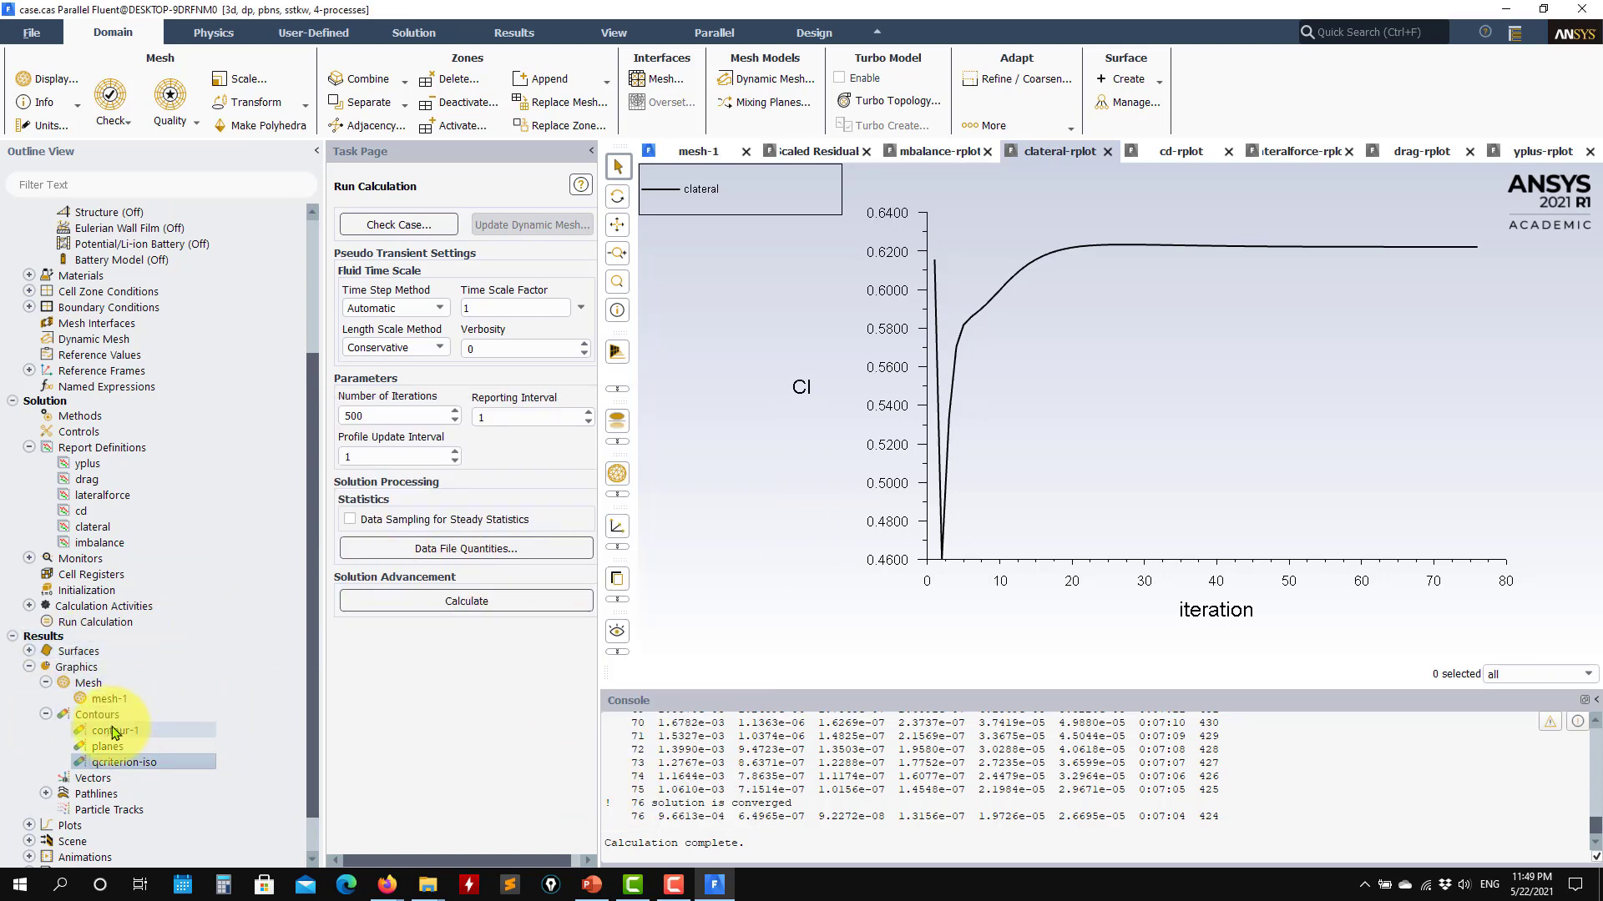
{"action": "scroll", "coordinate": [75, 688], "scroll_direction": "down", "scroll_amount": 1}
{"action": "left_click", "coordinate": [29, 604]}
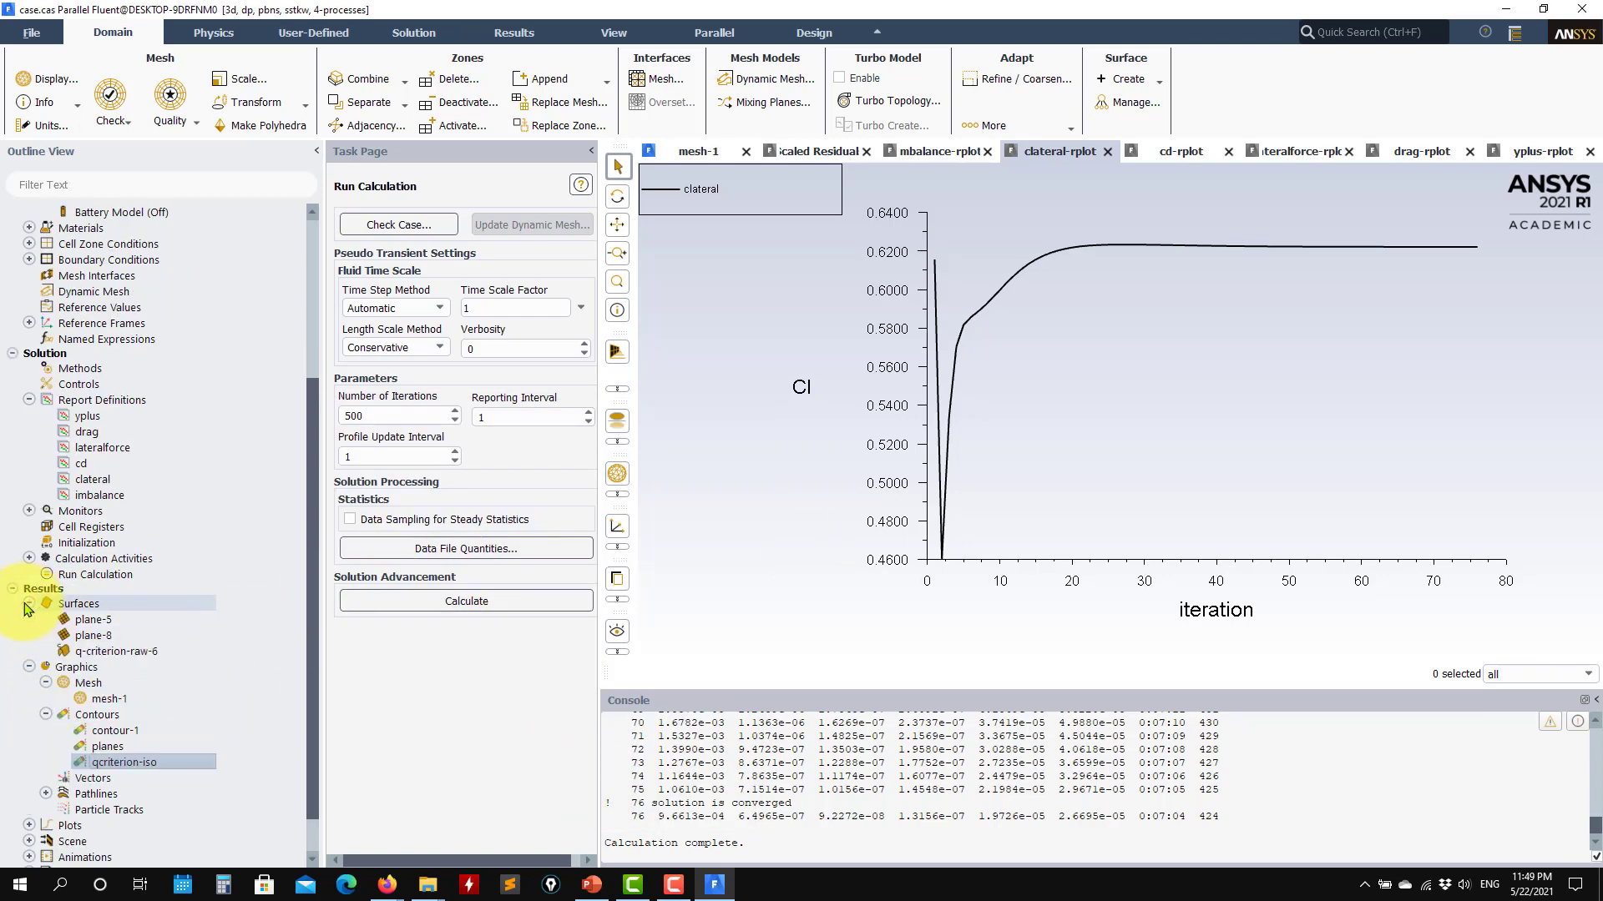
Display the saved planes contour of velocity magnitude on plane-5 and plane-8, and close its settings.
{"action": "double_click", "coordinate": [151, 751]}
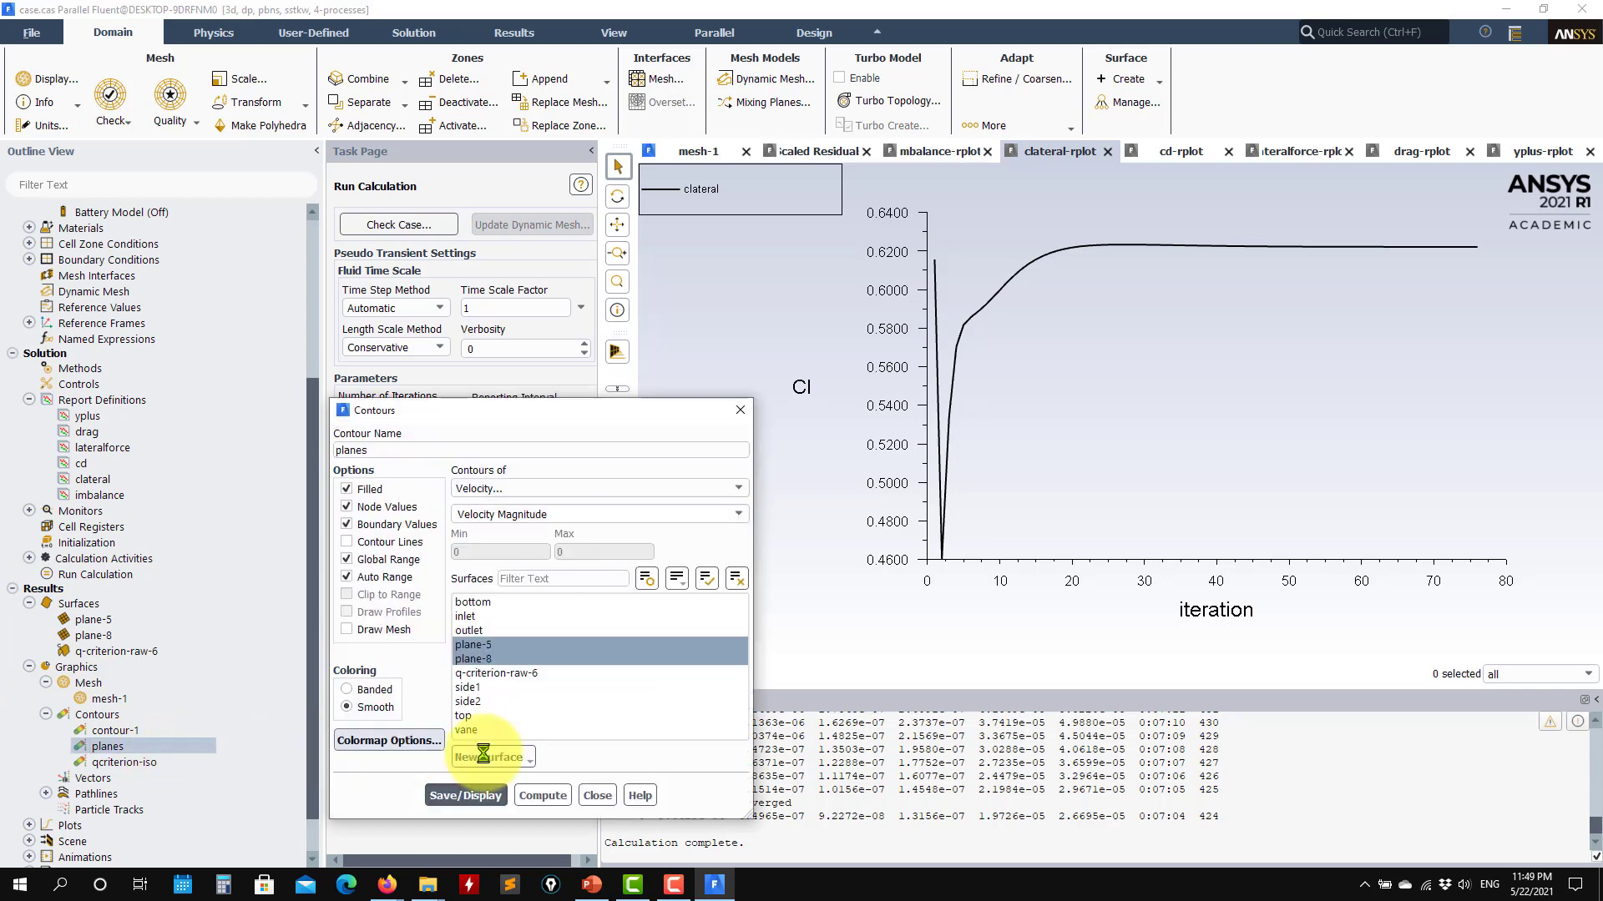
{"action": "left_click", "coordinate": [465, 794]}
{"action": "left_click_drag", "start_coordinate": [1161, 443], "coordinate": [882, 322]}
{"action": "left_click", "coordinate": [597, 796]}
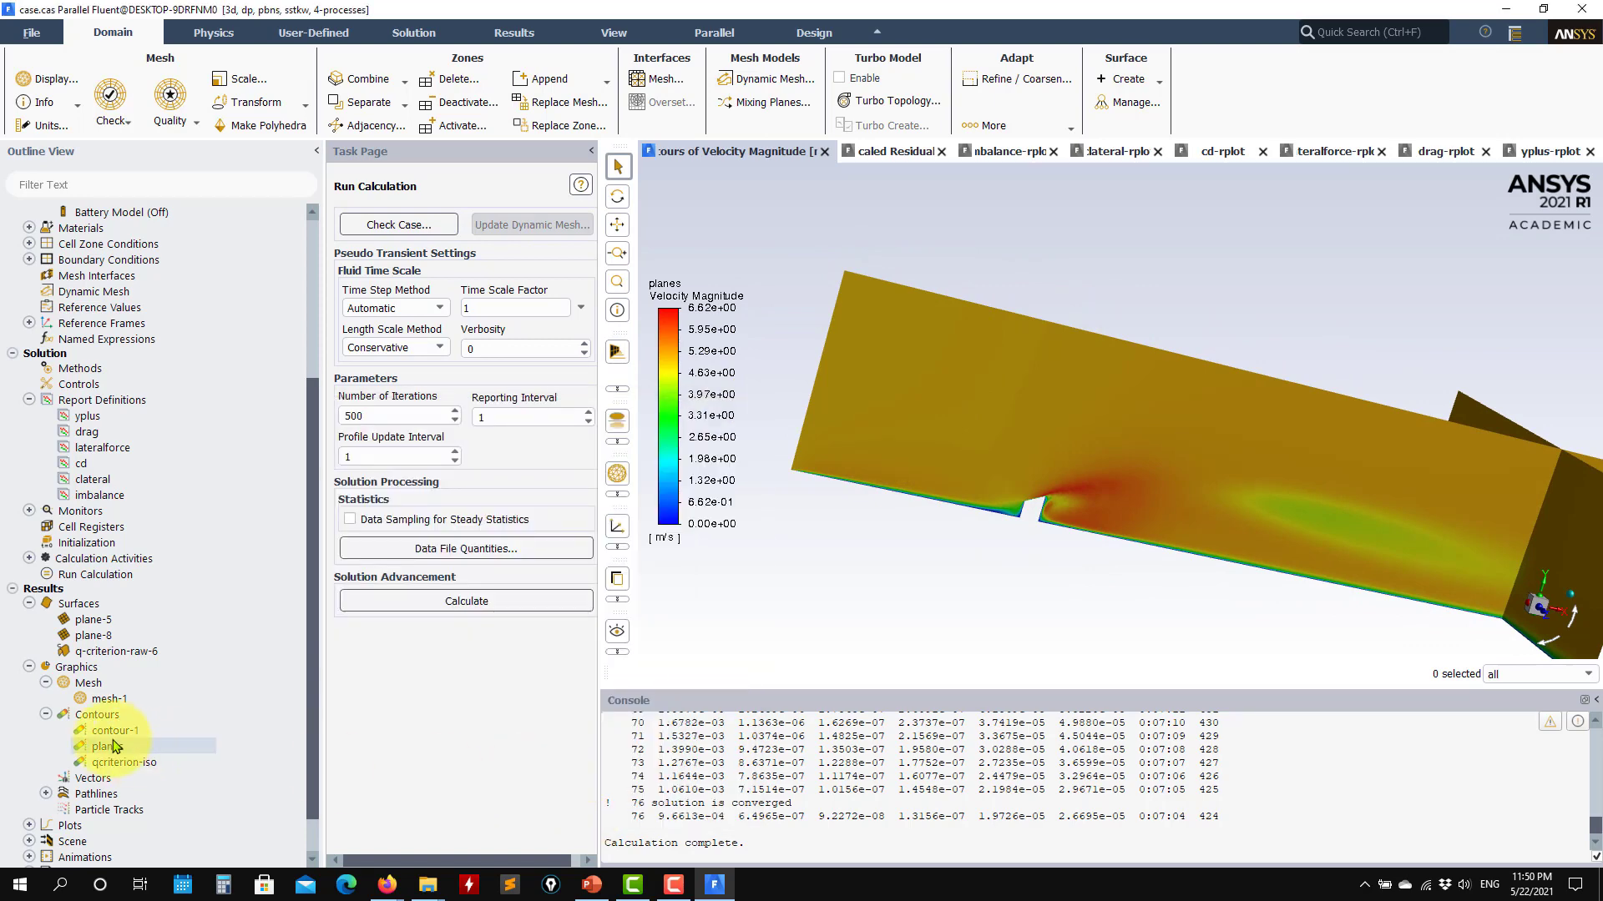
Display the static pressure contour-1 on the bottom and vane, followed by qcriterion-iso on its iso-surface.
{"action": "double_click", "coordinate": [116, 731]}
{"action": "left_click", "coordinate": [491, 795]}
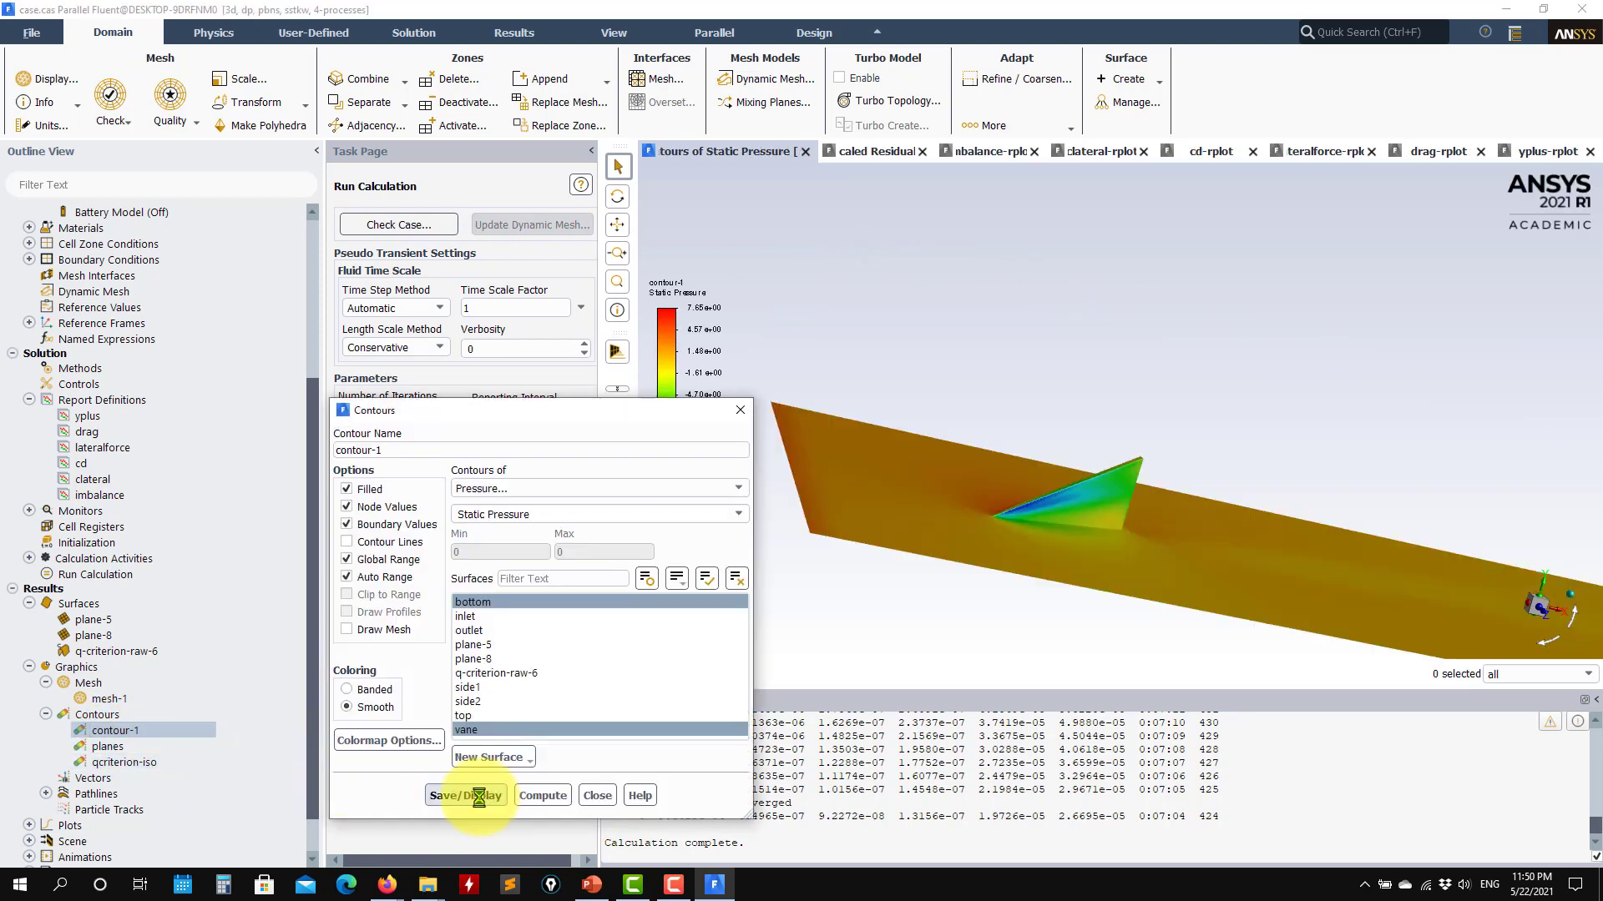
{"action": "mouse_move", "coordinate": [1009, 507]}
{"action": "left_mouse_down"}
{"action": "mouse_move", "coordinate": [1133, 636]}
{"action": "mouse_move", "coordinate": [1161, 558]}
{"action": "mouse_move", "coordinate": [1269, 583]}
{"action": "mouse_move", "coordinate": [1199, 503]}
{"action": "mouse_move", "coordinate": [1430, 465]}
{"action": "mouse_move", "coordinate": [1334, 512]}
{"action": "mouse_move", "coordinate": [1319, 541]}
{"action": "mouse_move", "coordinate": [1237, 439]}
{"action": "mouse_move", "coordinate": [1179, 433]}
{"action": "mouse_move", "coordinate": [1025, 534]}
{"action": "mouse_move", "coordinate": [977, 596]}
{"action": "left_mouse_up"}
{"action": "left_click", "coordinate": [598, 795]}
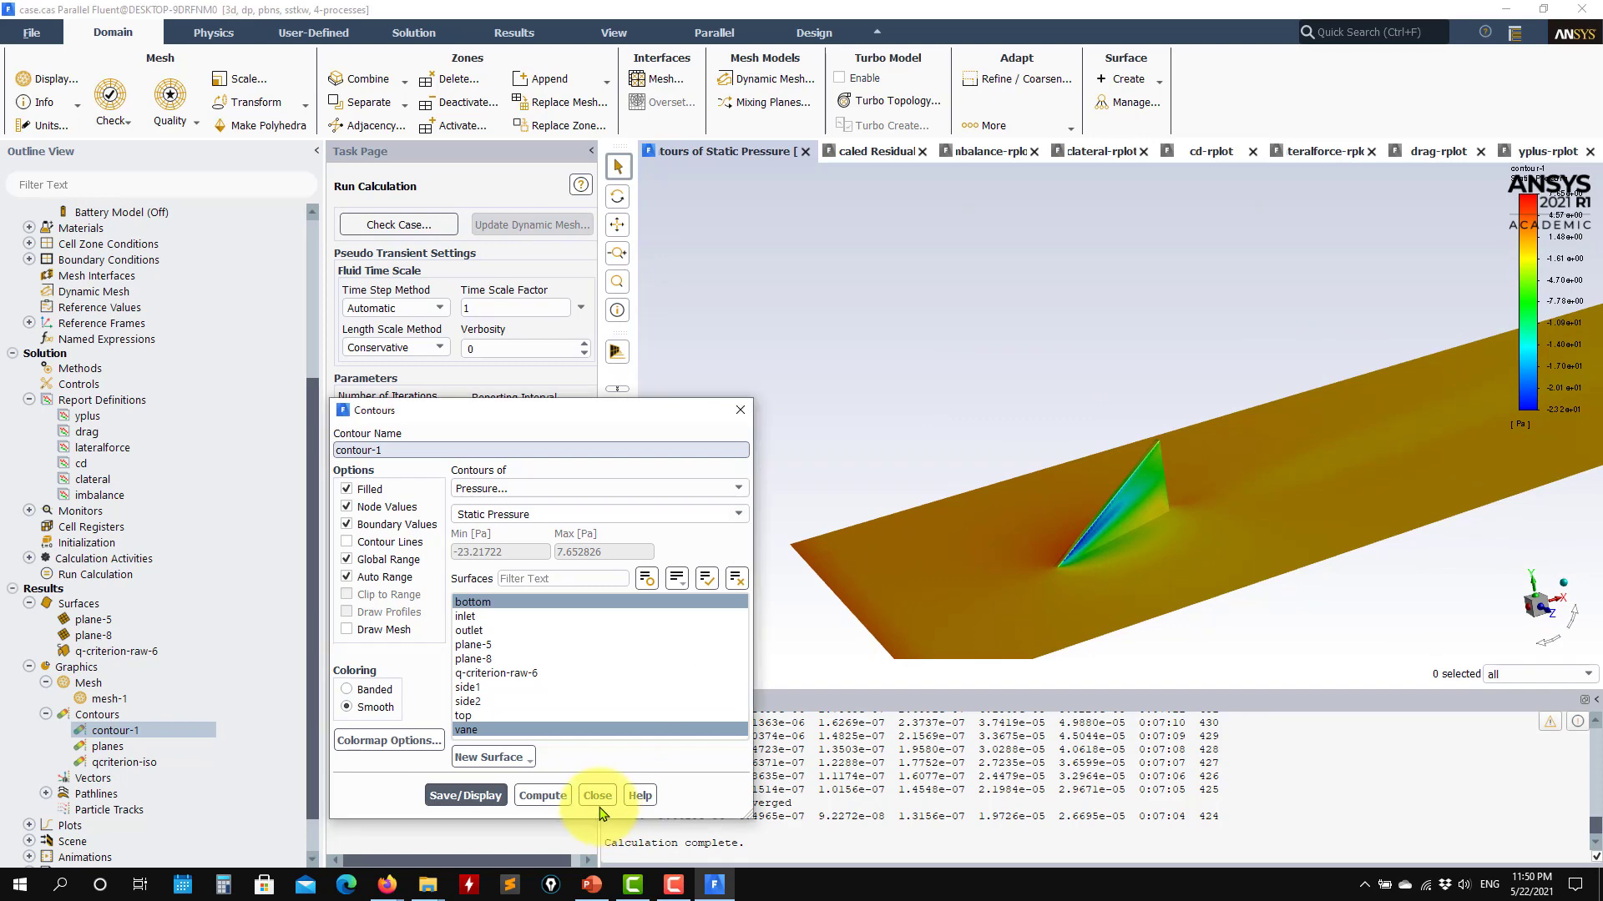
{"action": "double_click", "coordinate": [163, 768]}
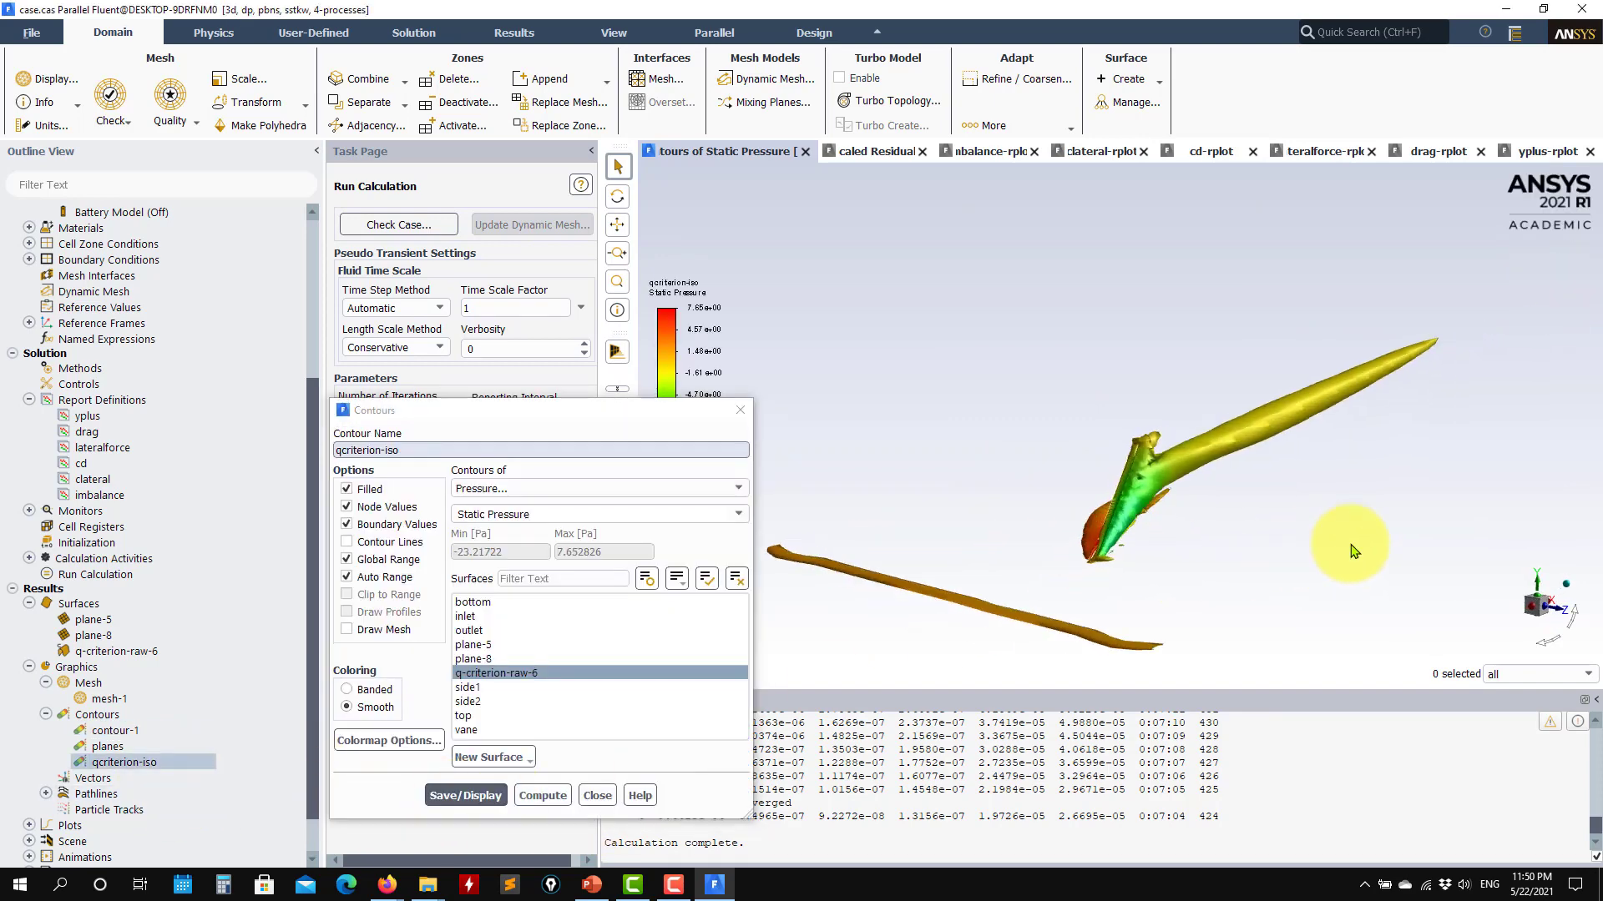
{"action": "left_click", "coordinate": [598, 795]}
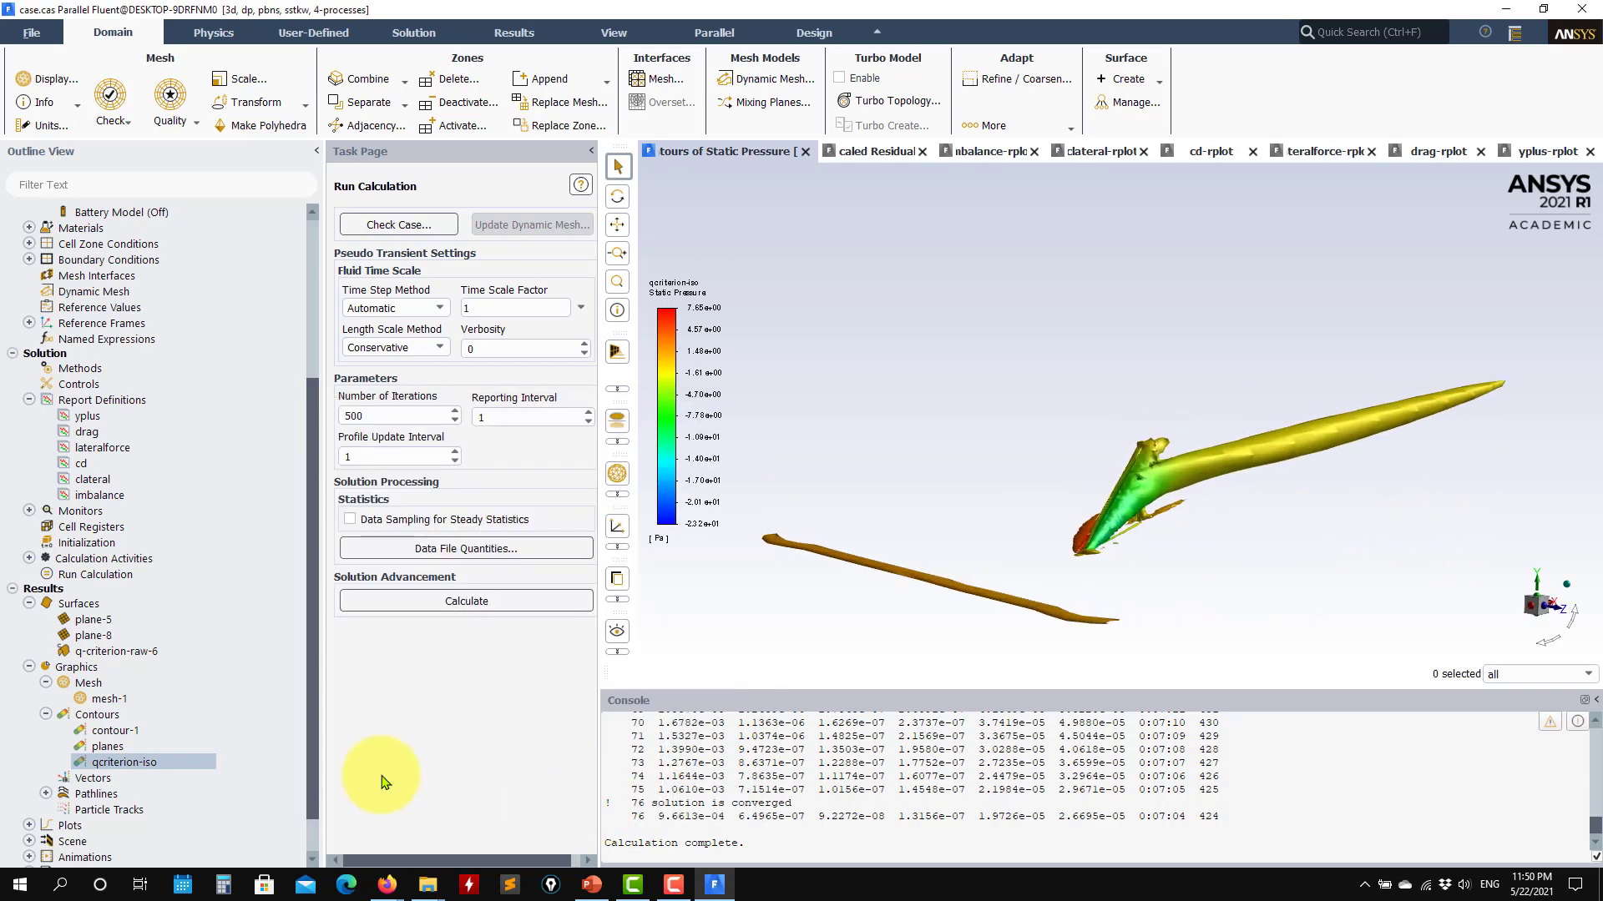
Create a new iso-surface of velocity Q Criterion Raw from the domain zone.
{"action": "right_click", "coordinate": [100, 609]}
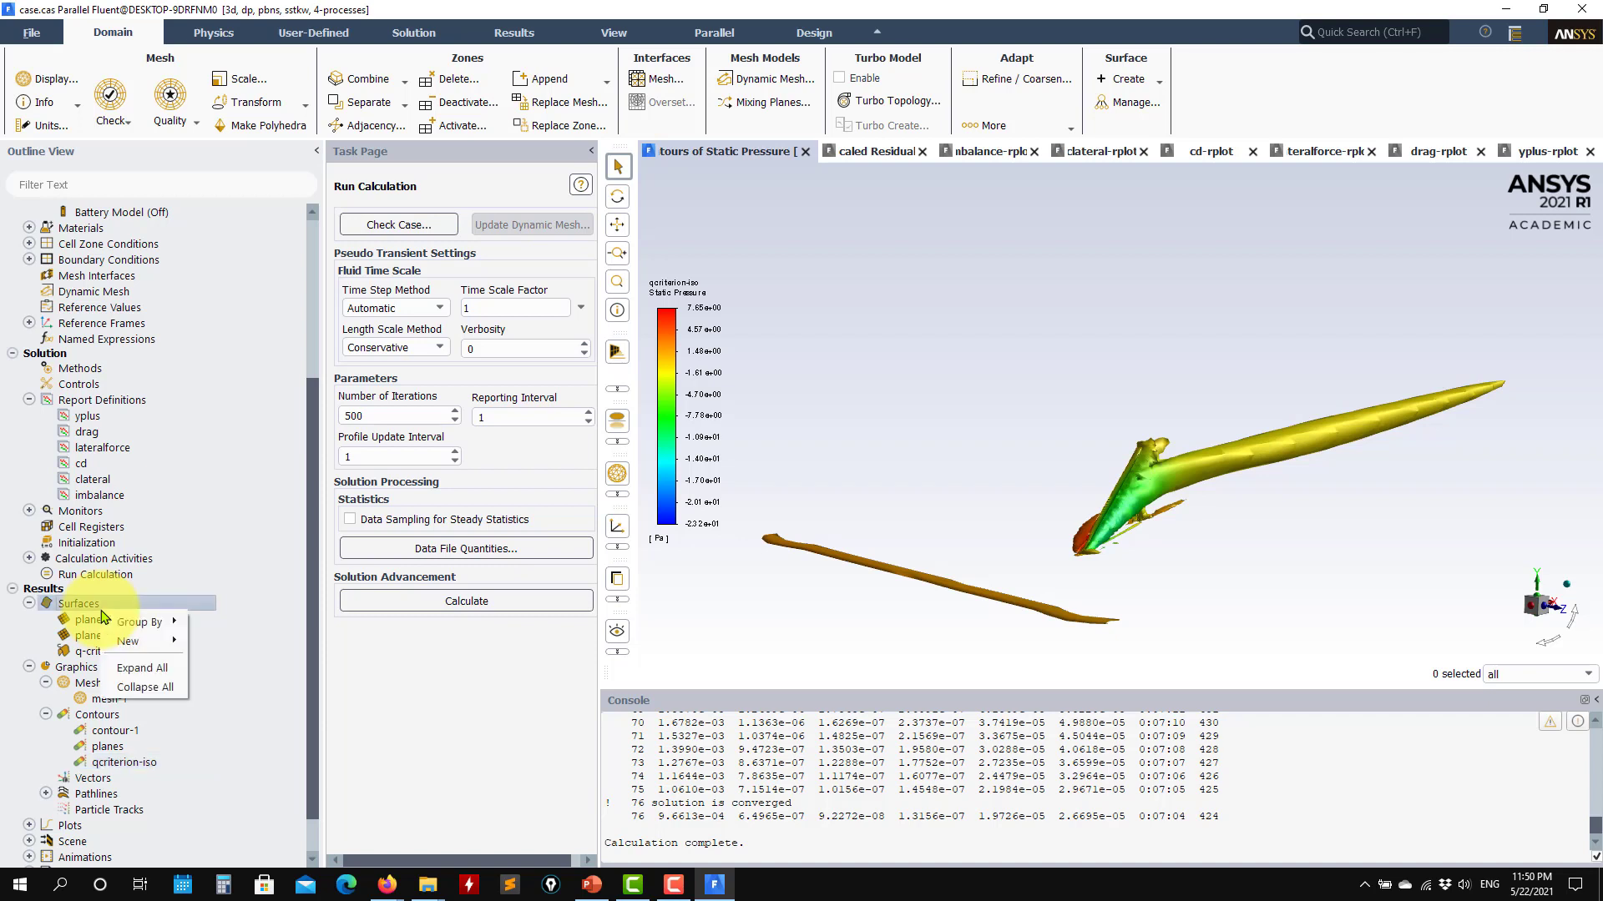
{"action": "mouse_move", "coordinate": [134, 643]}
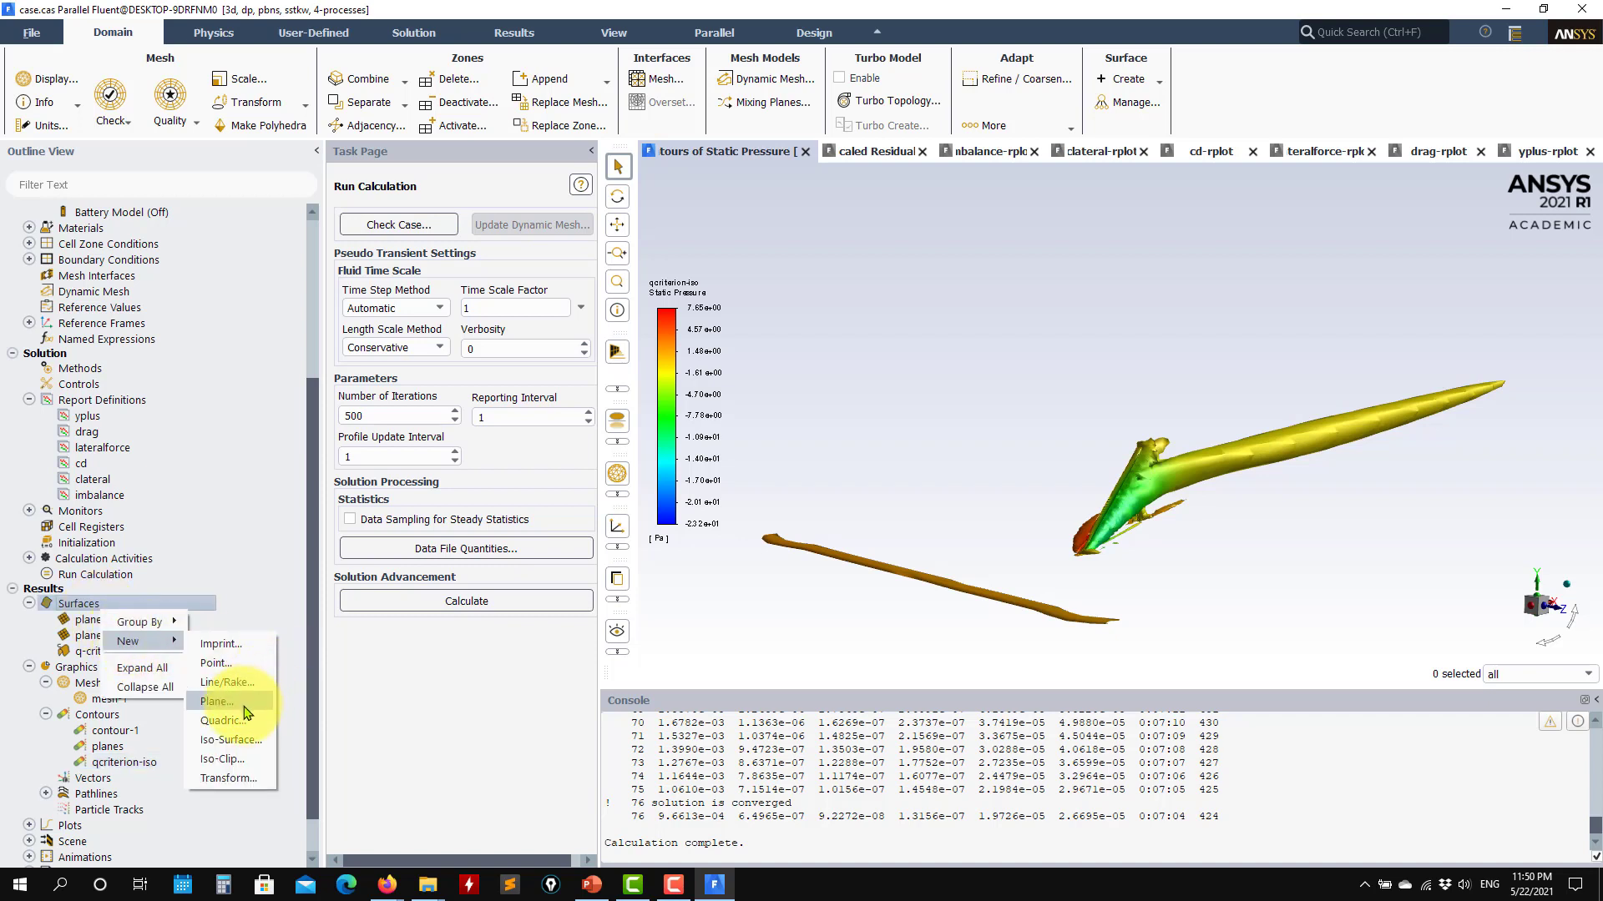
{"action": "left_click", "coordinate": [224, 740]}
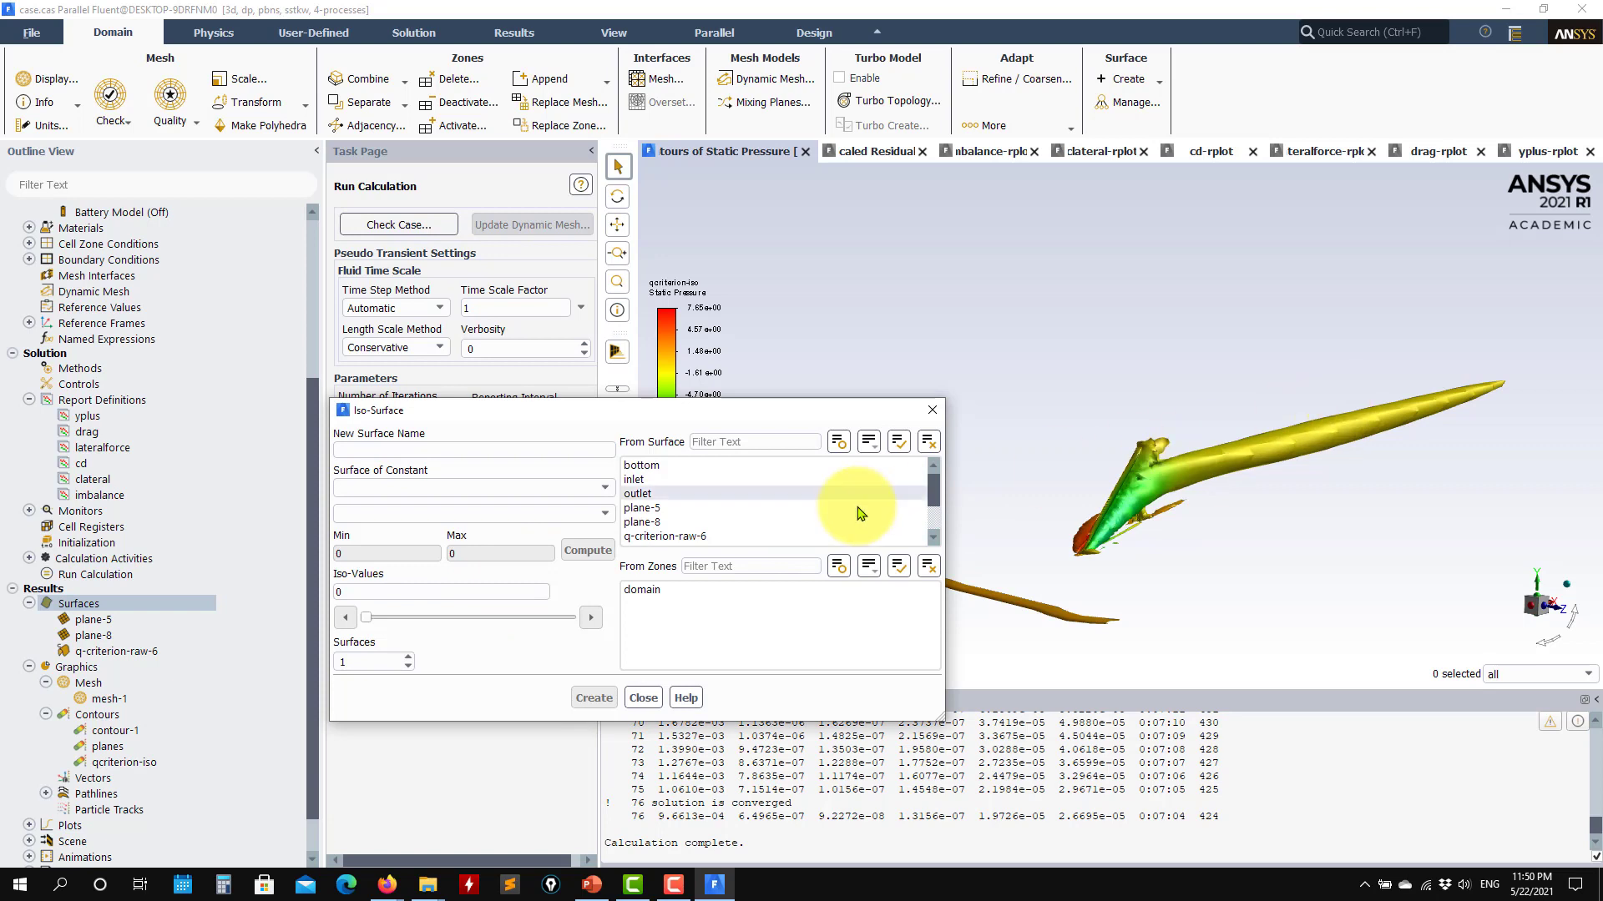
{"action": "left_click", "coordinate": [603, 490]}
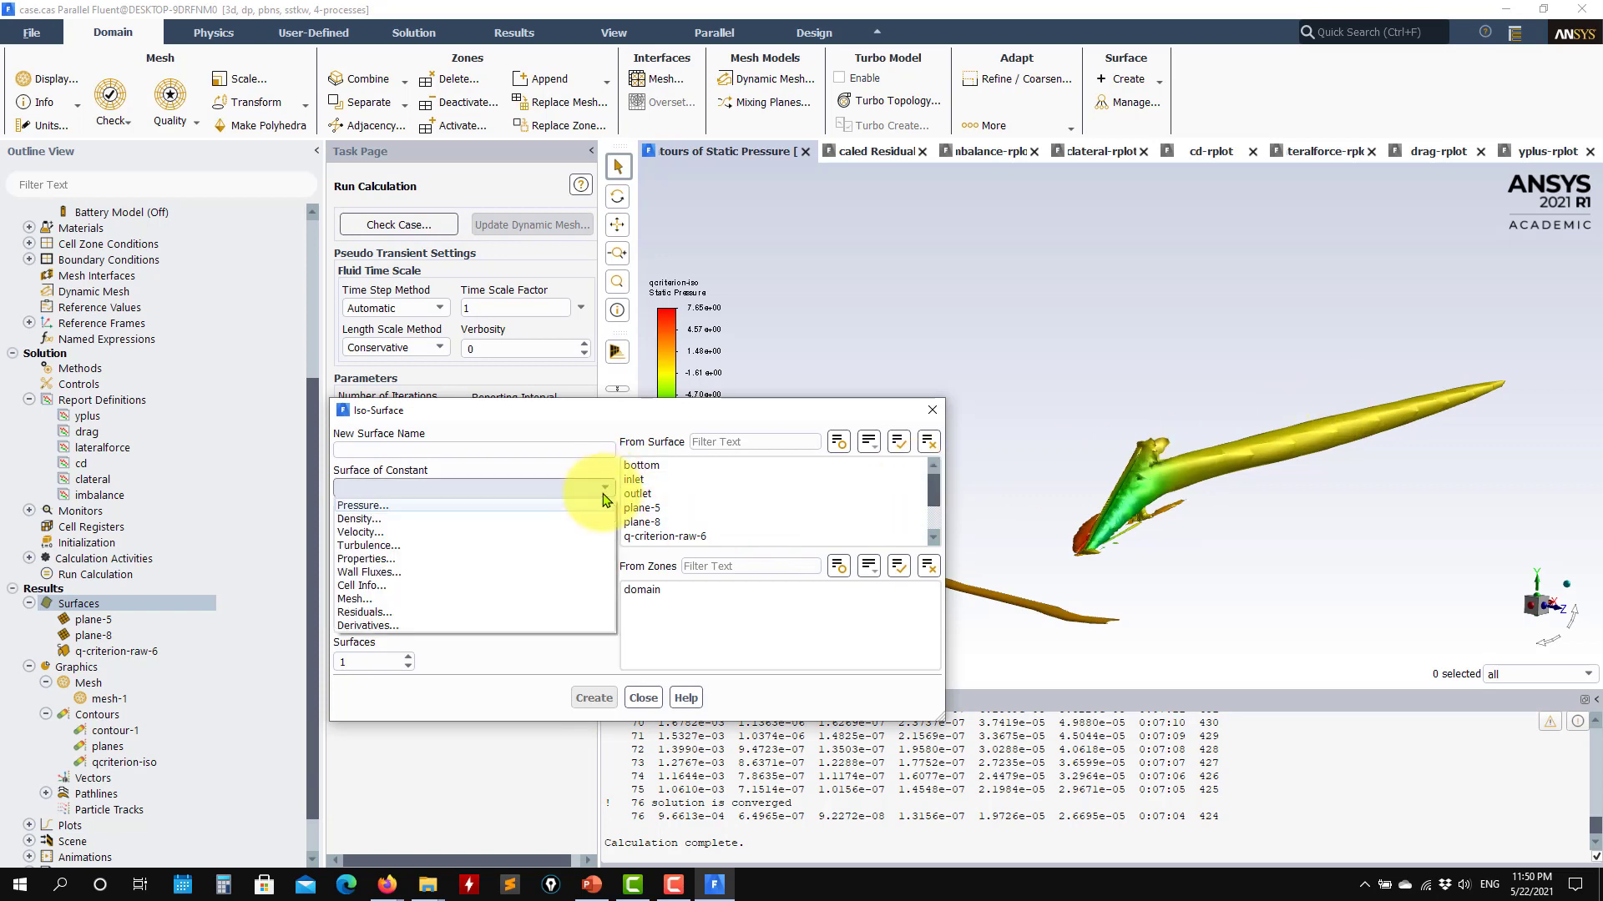
{"action": "left_click", "coordinate": [412, 535]}
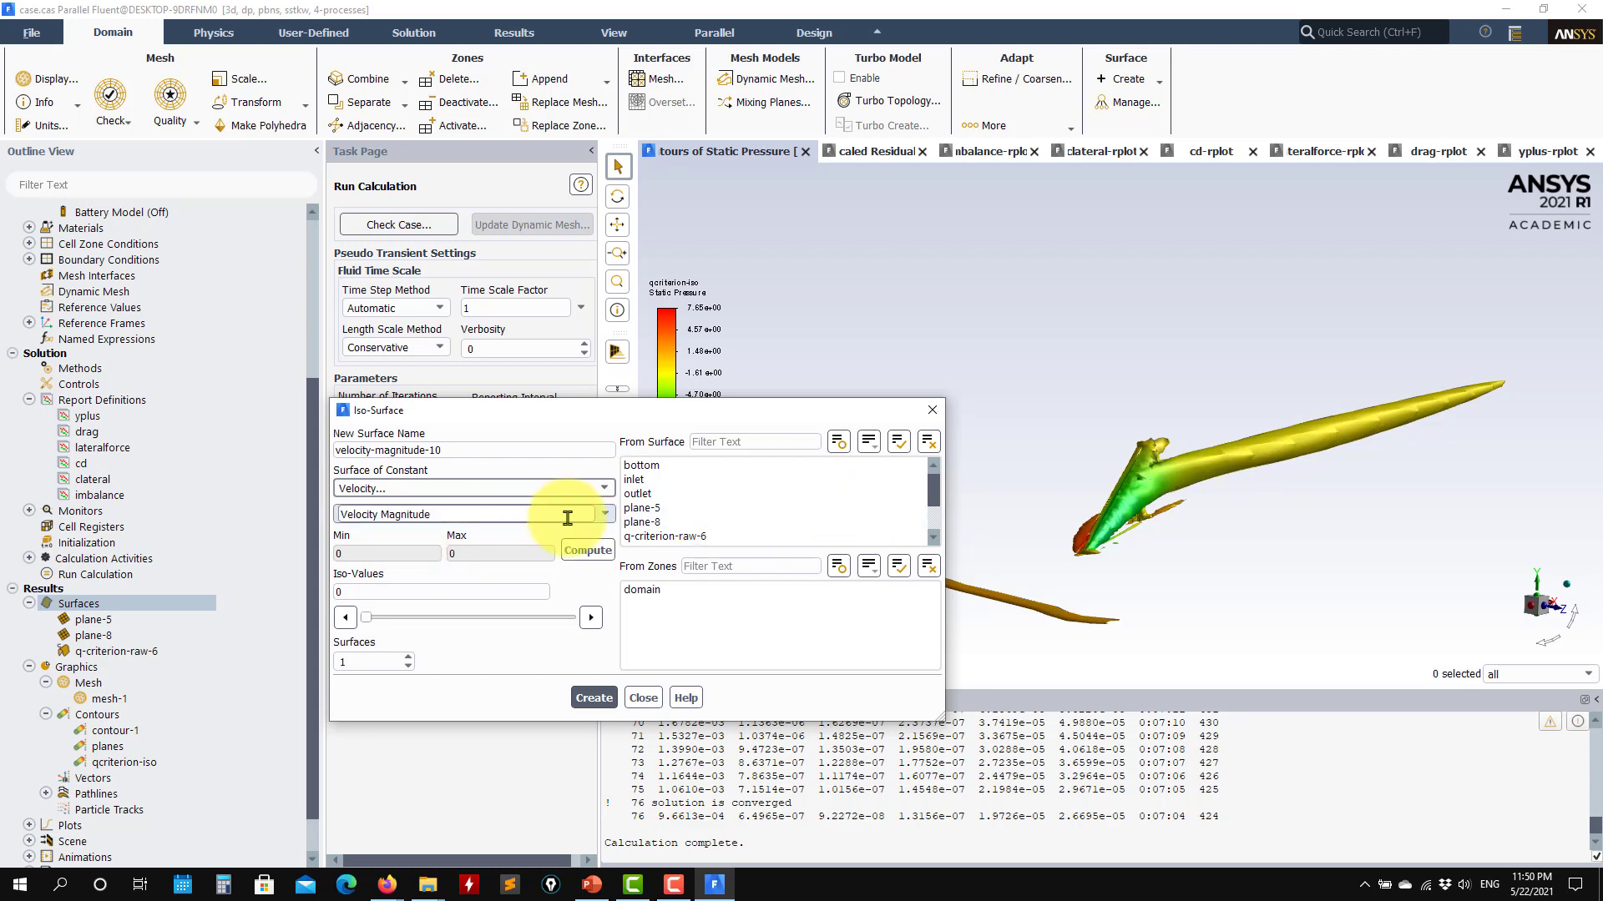
{"action": "left_click", "coordinate": [606, 519]}
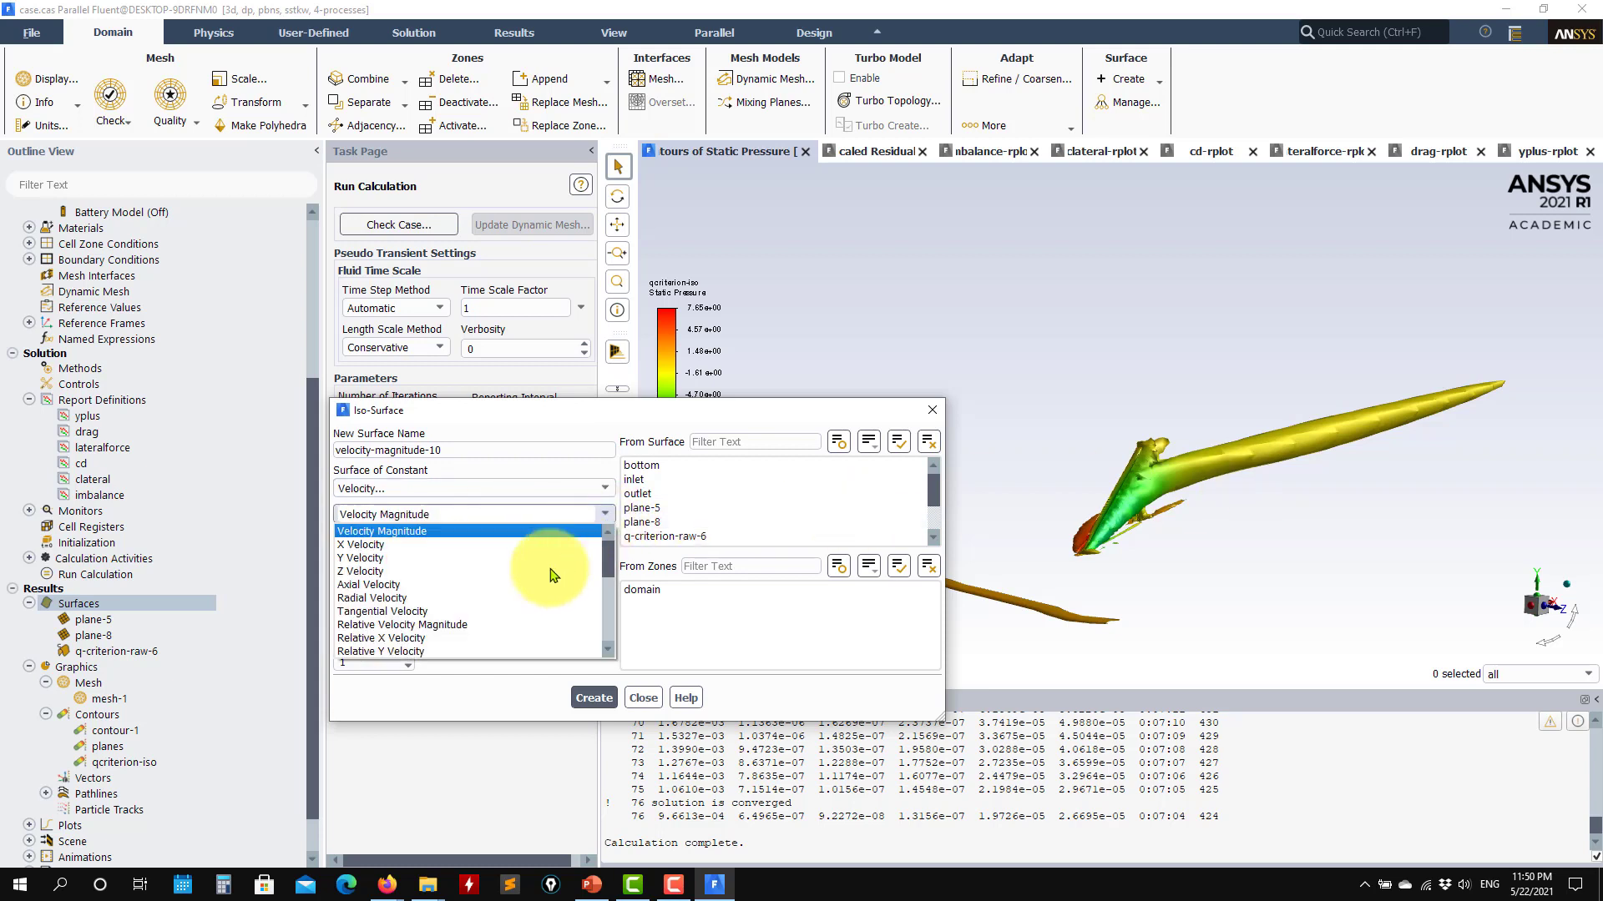
{"action": "scroll", "coordinate": [518, 568], "scroll_direction": "down", "scroll_amount": 5}
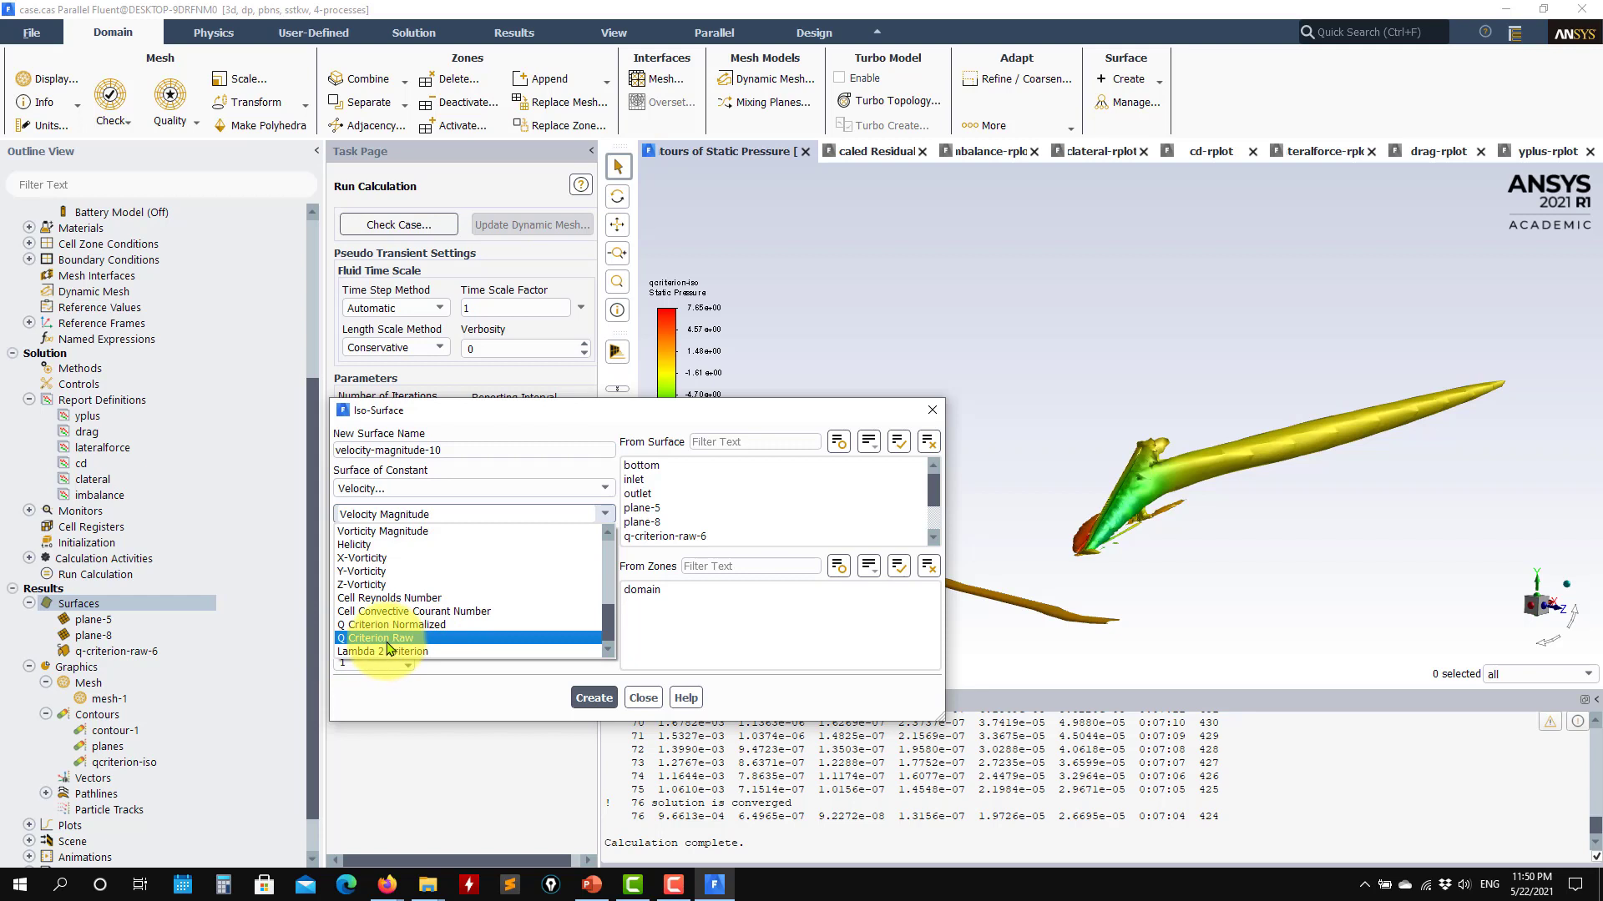
{"action": "left_click", "coordinate": [377, 639]}
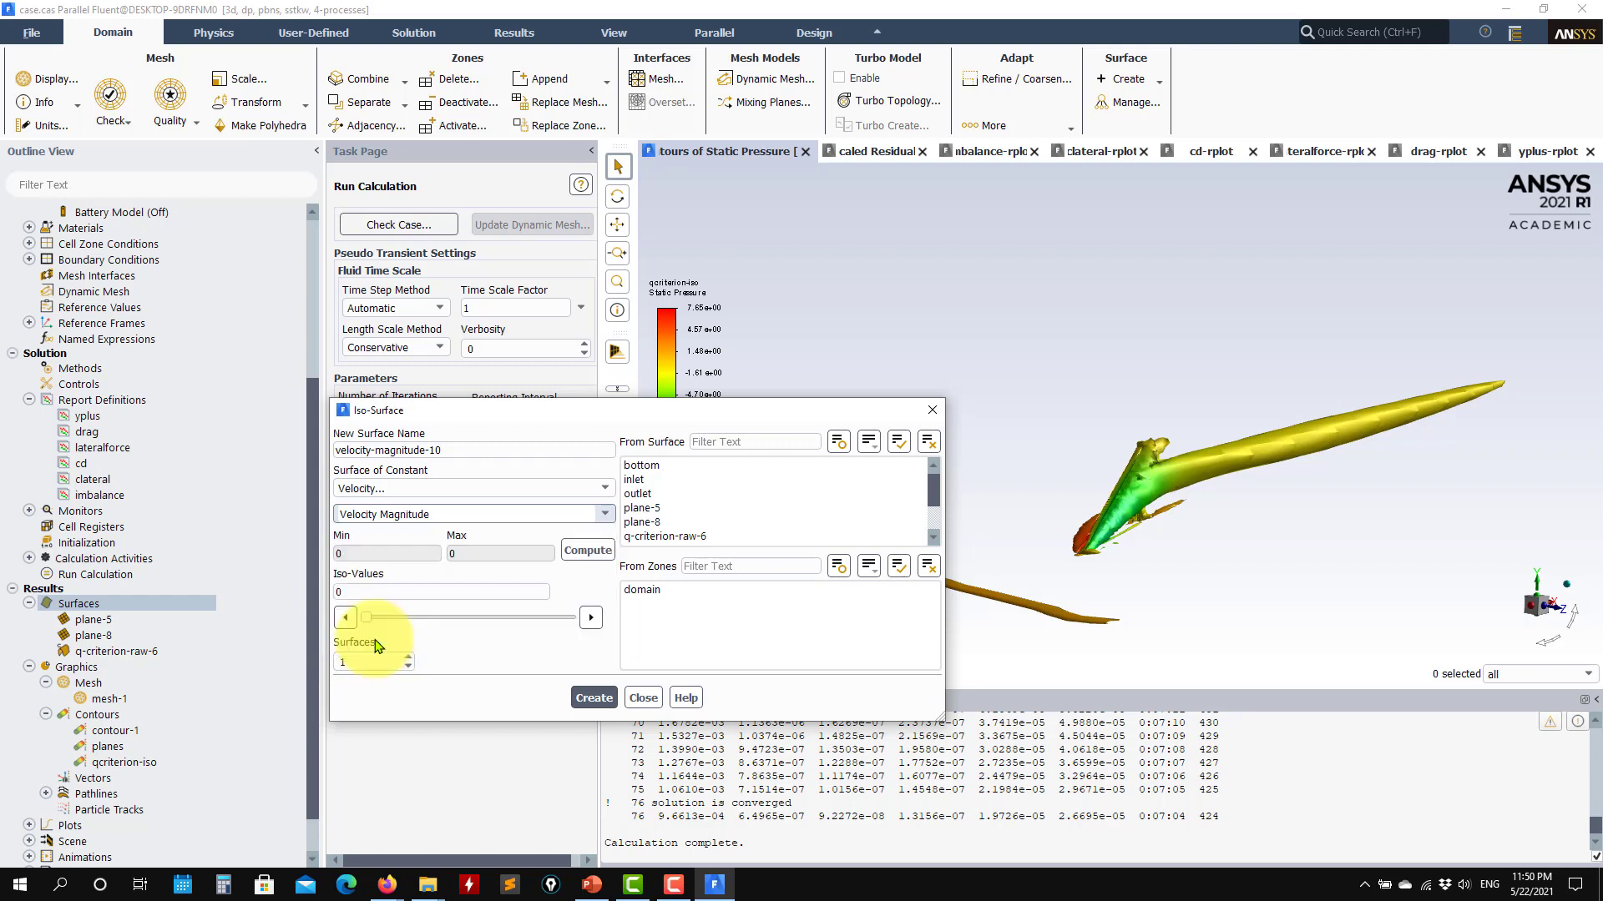
{"action": "left_click", "coordinate": [641, 589]}
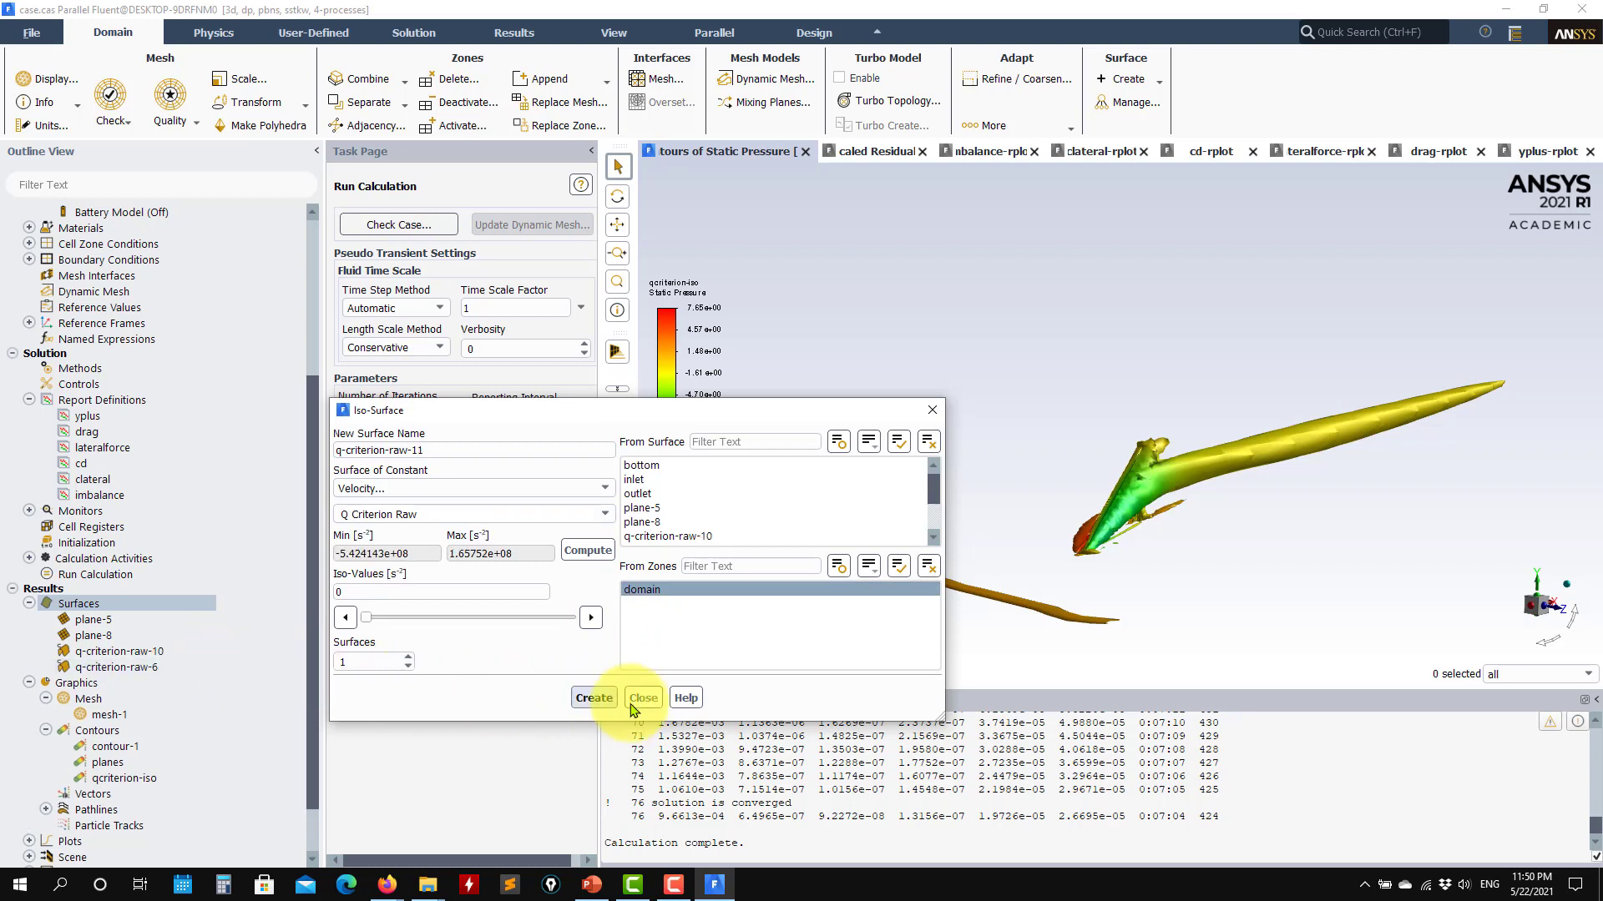
{"action": "left_click_drag", "start_coordinate": [367, 619], "coordinate": [473, 625]}
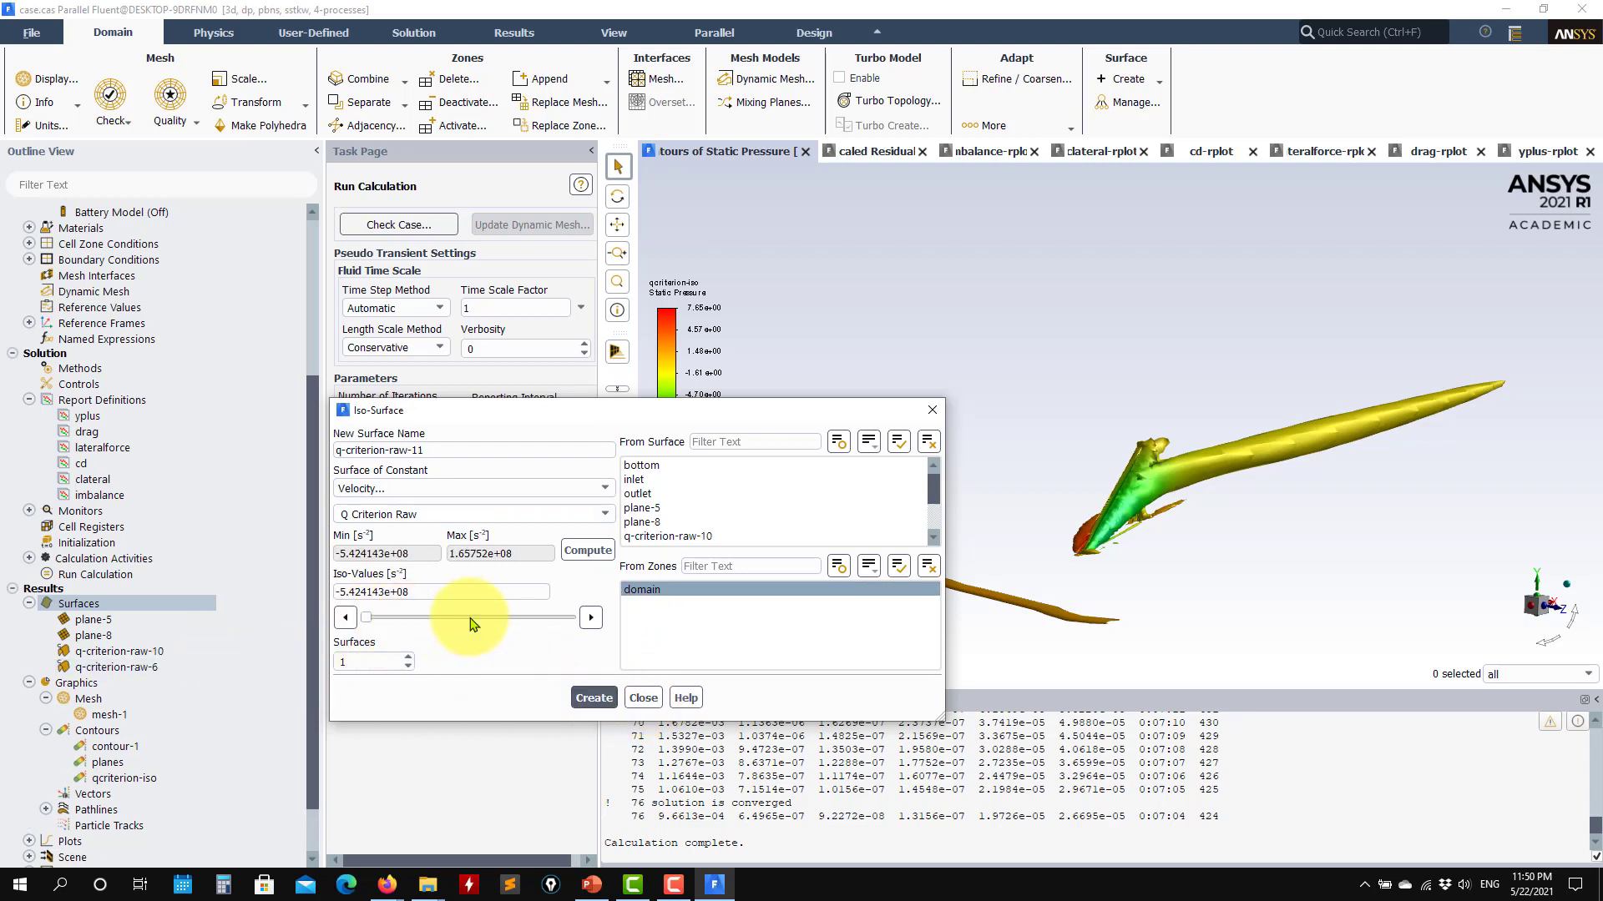
{"action": "left_click_drag", "start_coordinate": [370, 619], "coordinate": [518, 638]}
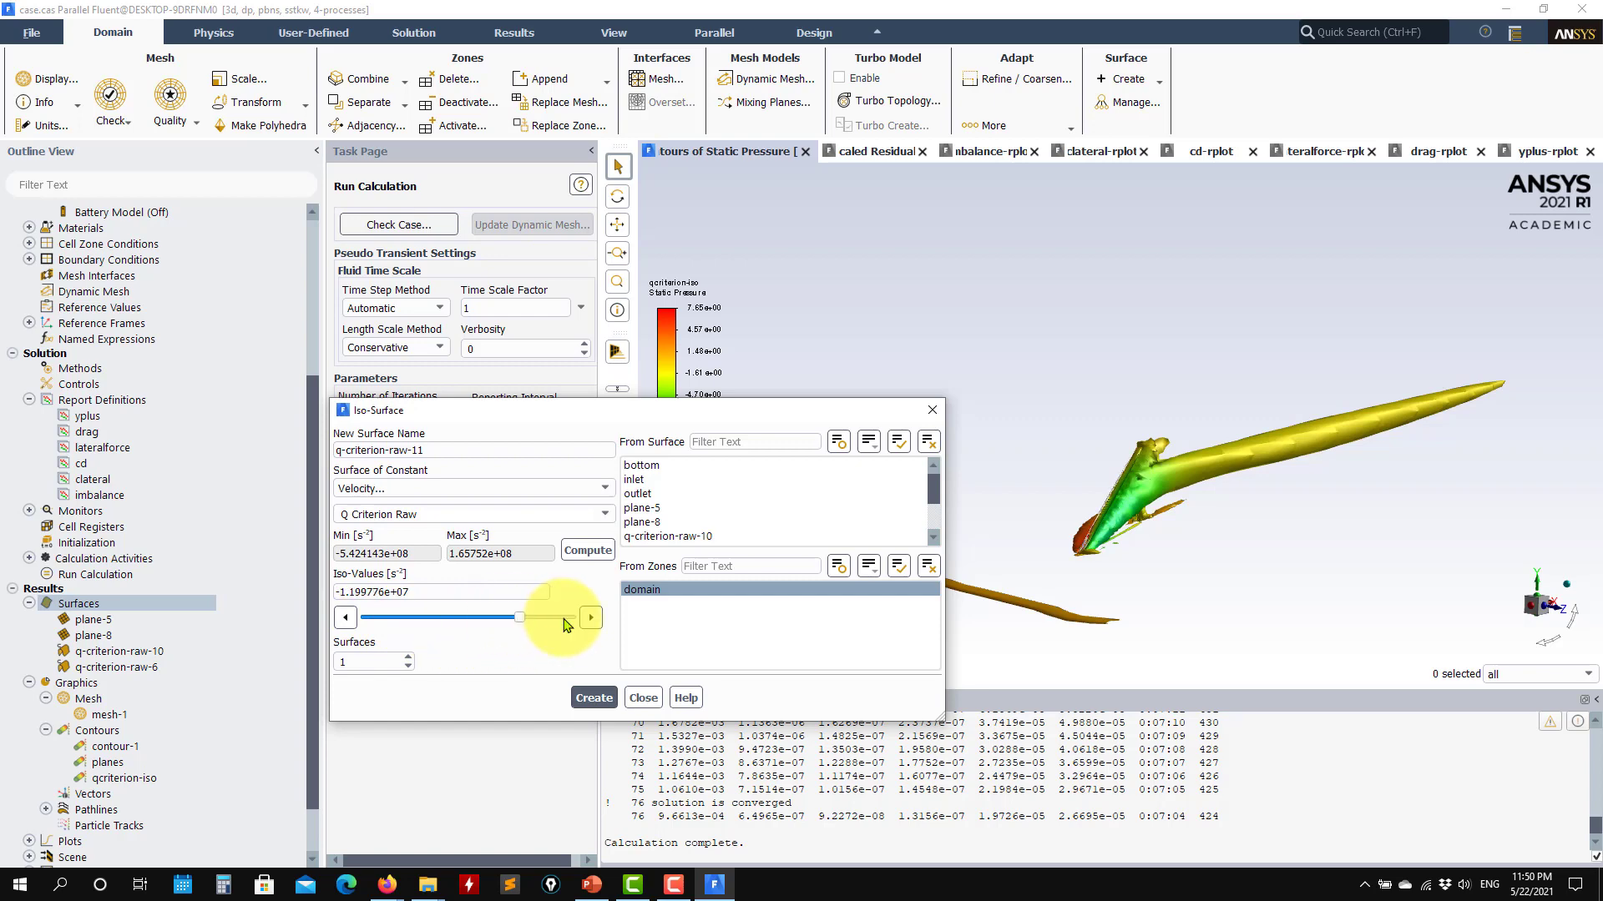
{"action": "left_click", "coordinate": [641, 698]}
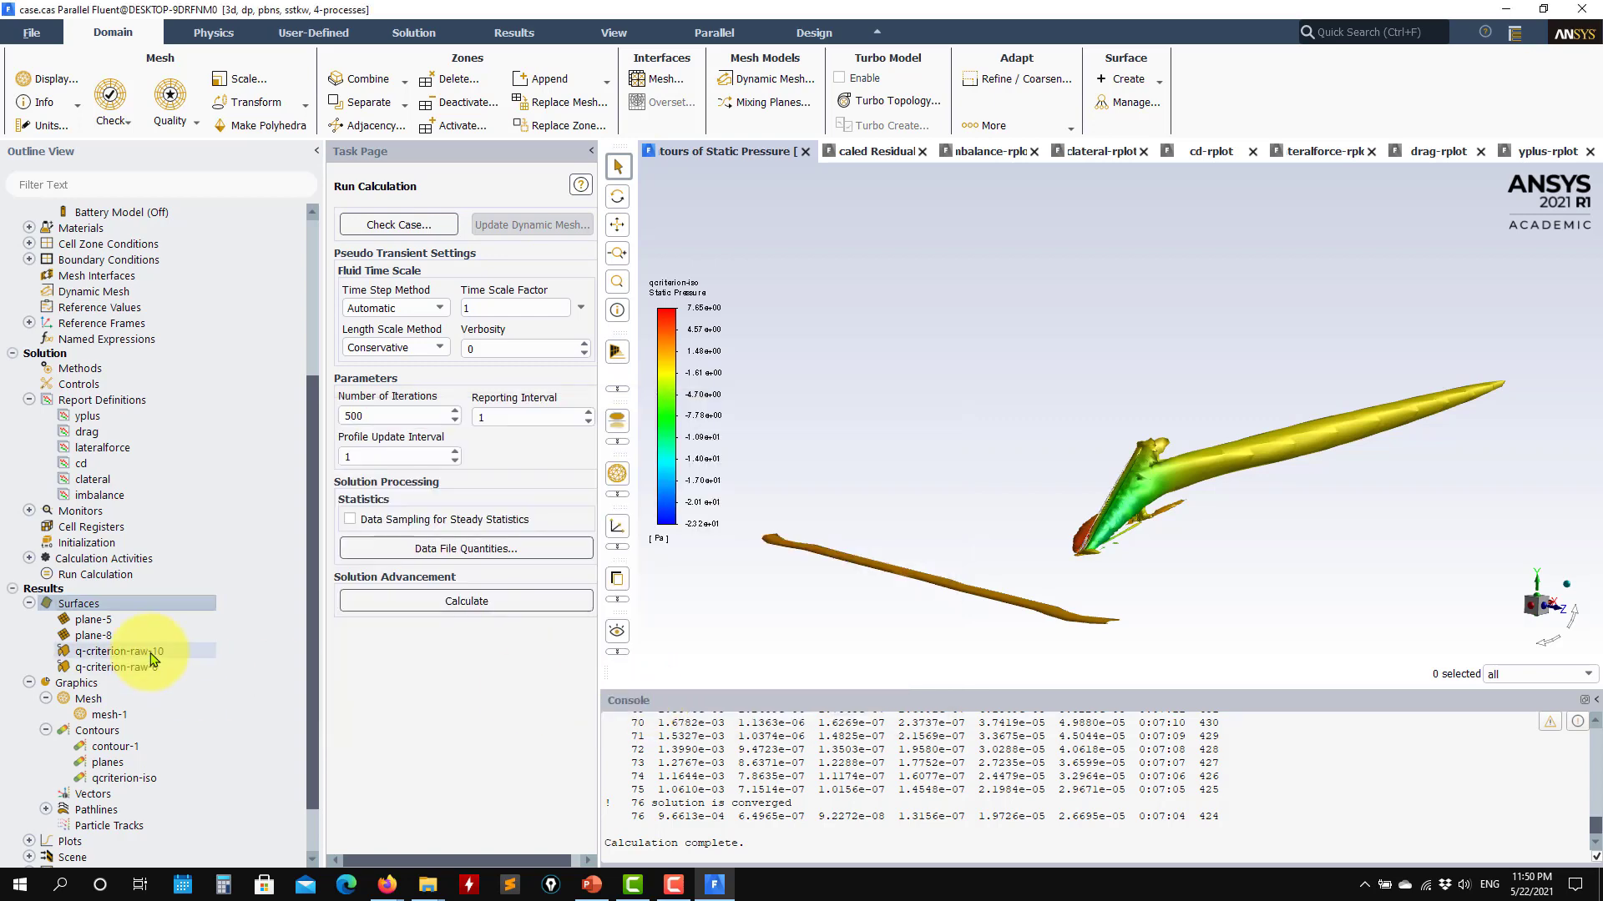
Set the iso-value of the q-criterion-raw-10 surface to 1000 and save it.
{"action": "double_click", "coordinate": [248, 657]}
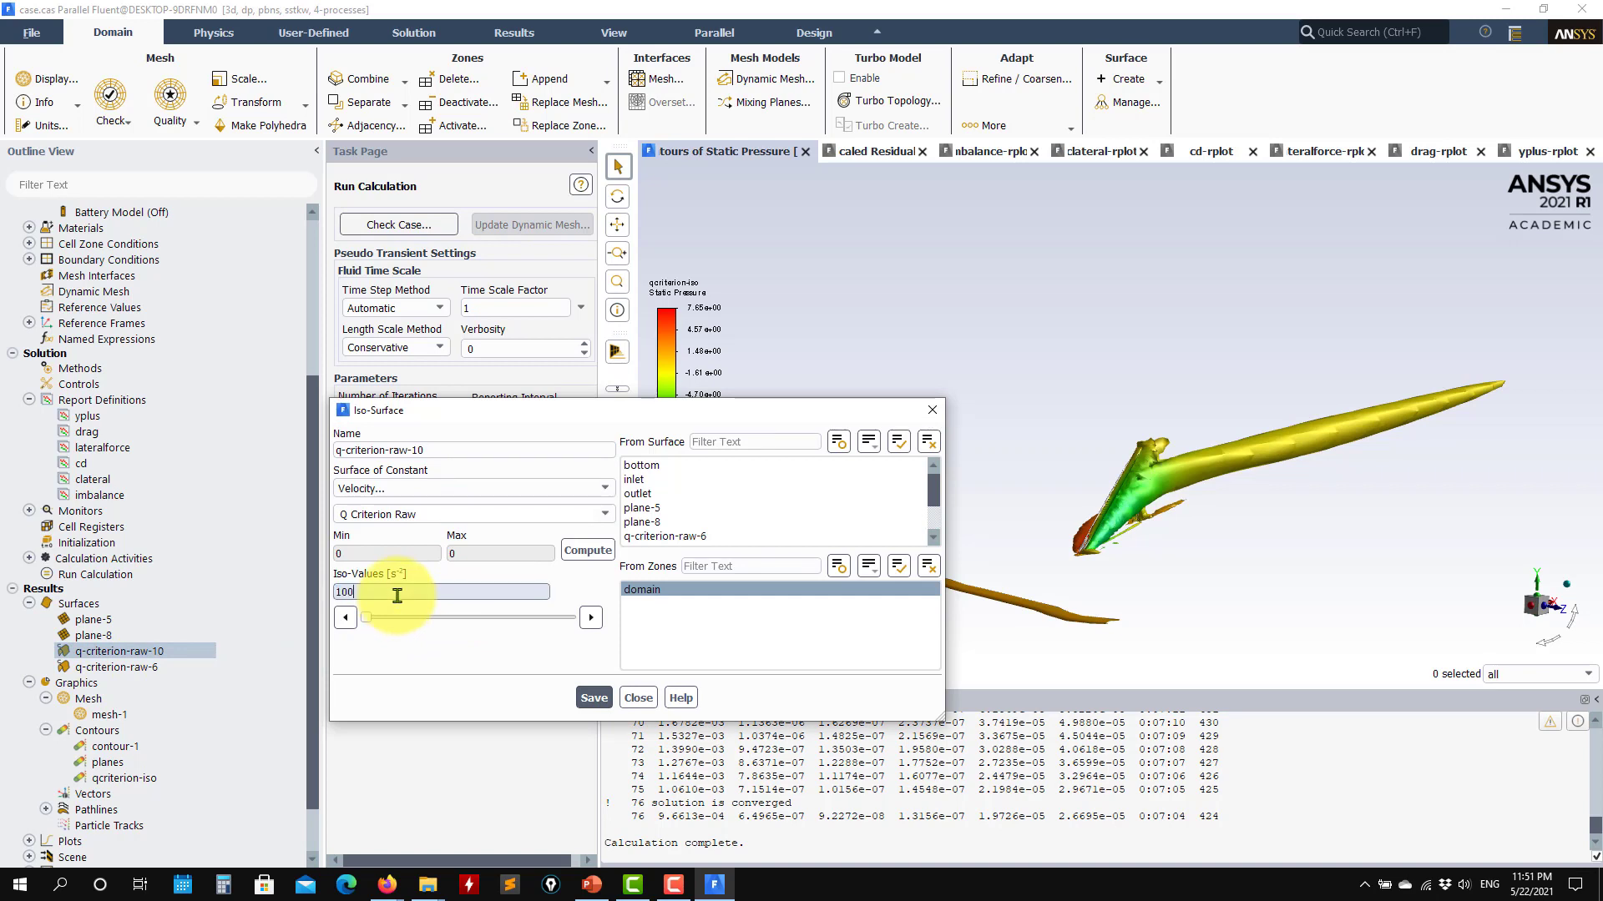
{"action": "left_click", "coordinate": [594, 698]}
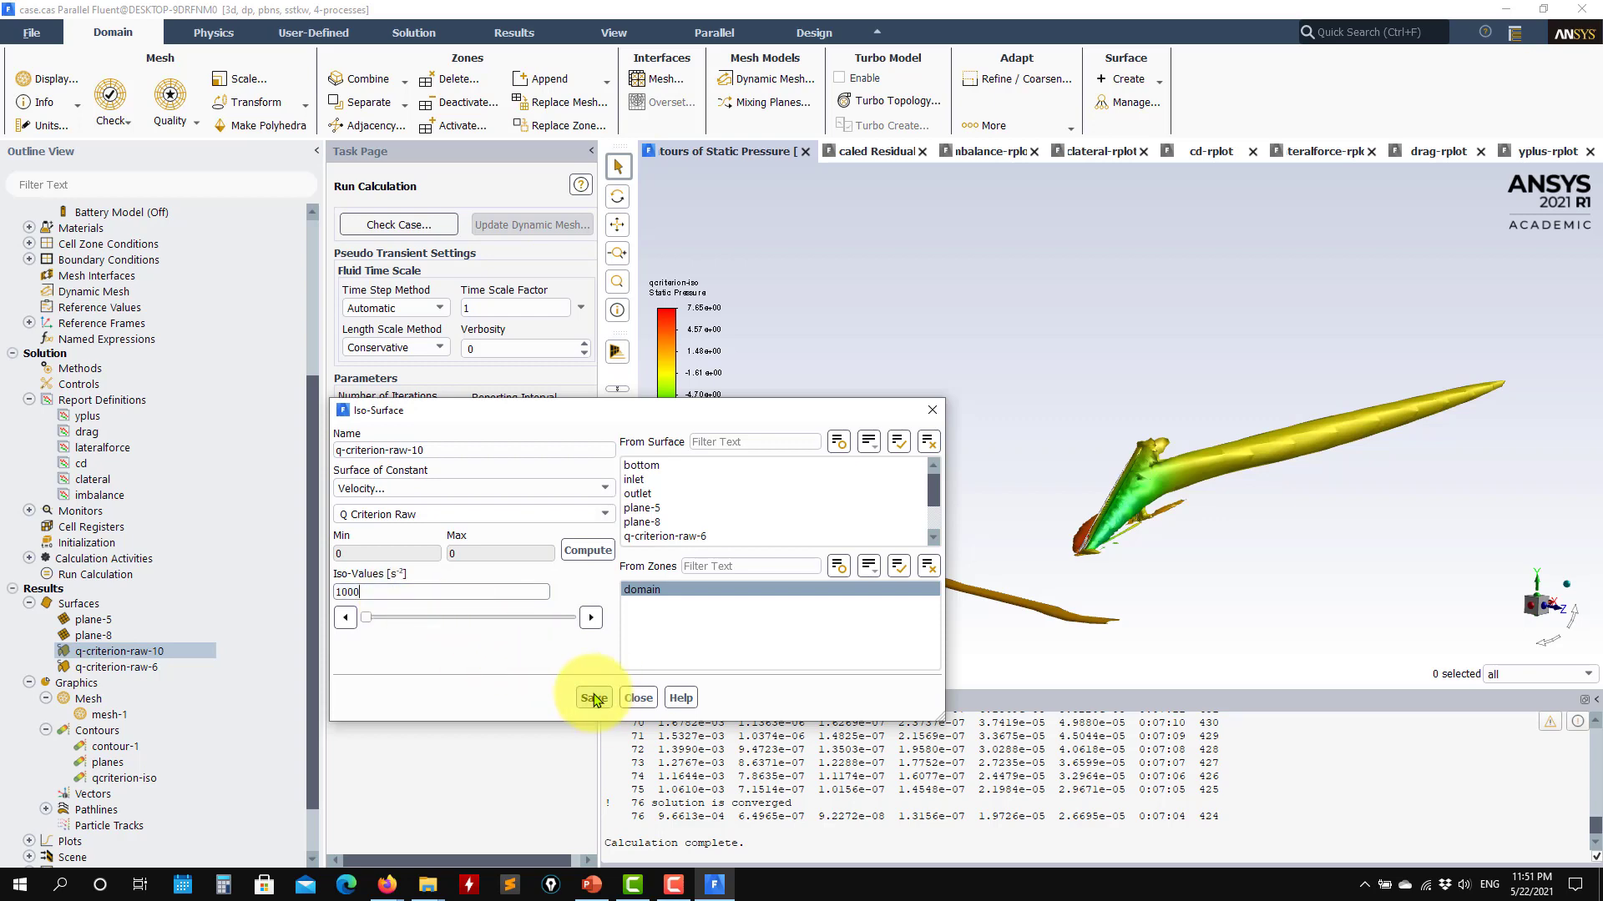
{"action": "left_click", "coordinate": [638, 698]}
Switch the qcriterion-iso contour's surface from q-criterion-raw-6 to q-criterion-raw-10 and display the static pressure on it.
{"action": "left_click", "coordinate": [129, 779]}
{"action": "double_click", "coordinate": [129, 779]}
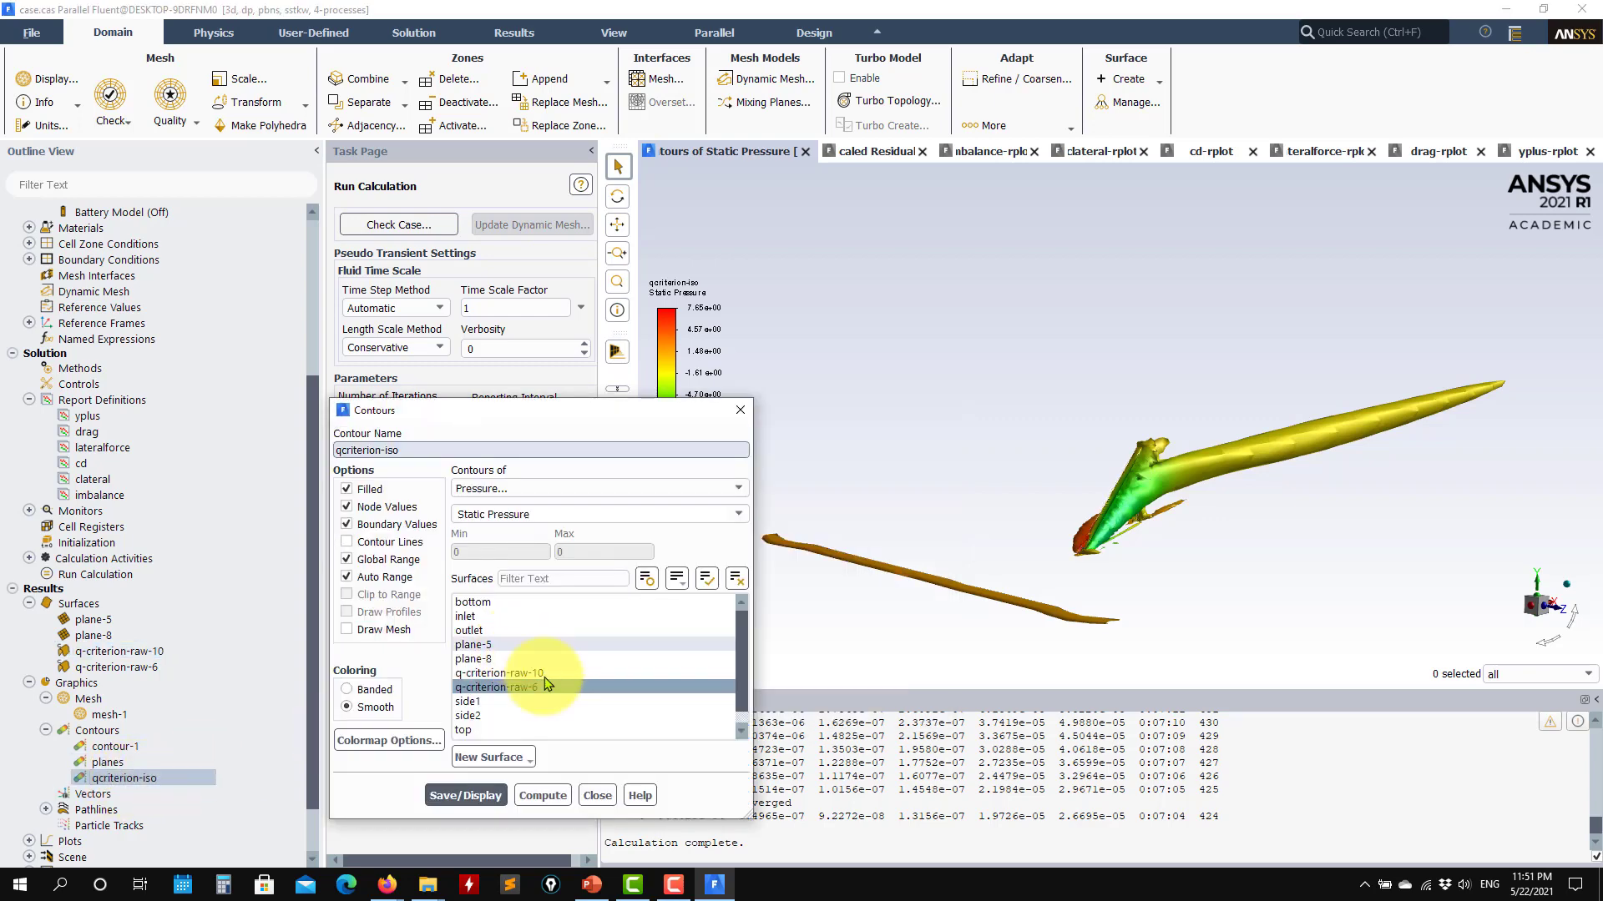
{"action": "left_click", "coordinate": [538, 686]}
{"action": "left_click", "coordinate": [501, 672]}
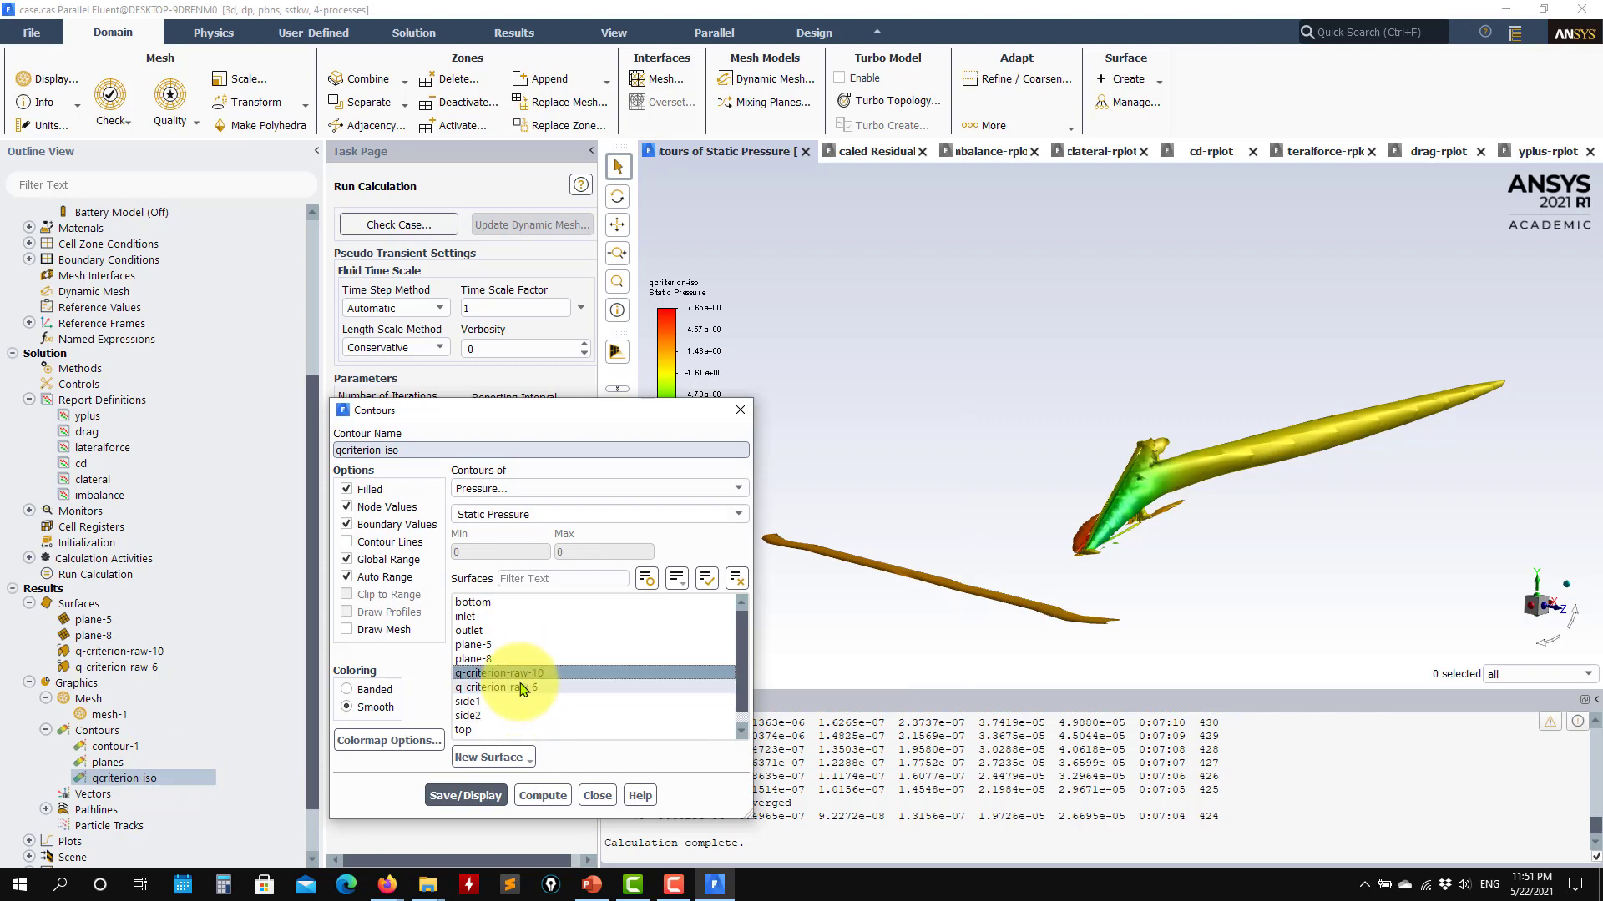
{"action": "left_click", "coordinate": [465, 796]}
{"action": "left_click_drag", "start_coordinate": [1165, 677], "coordinate": [1118, 567]}
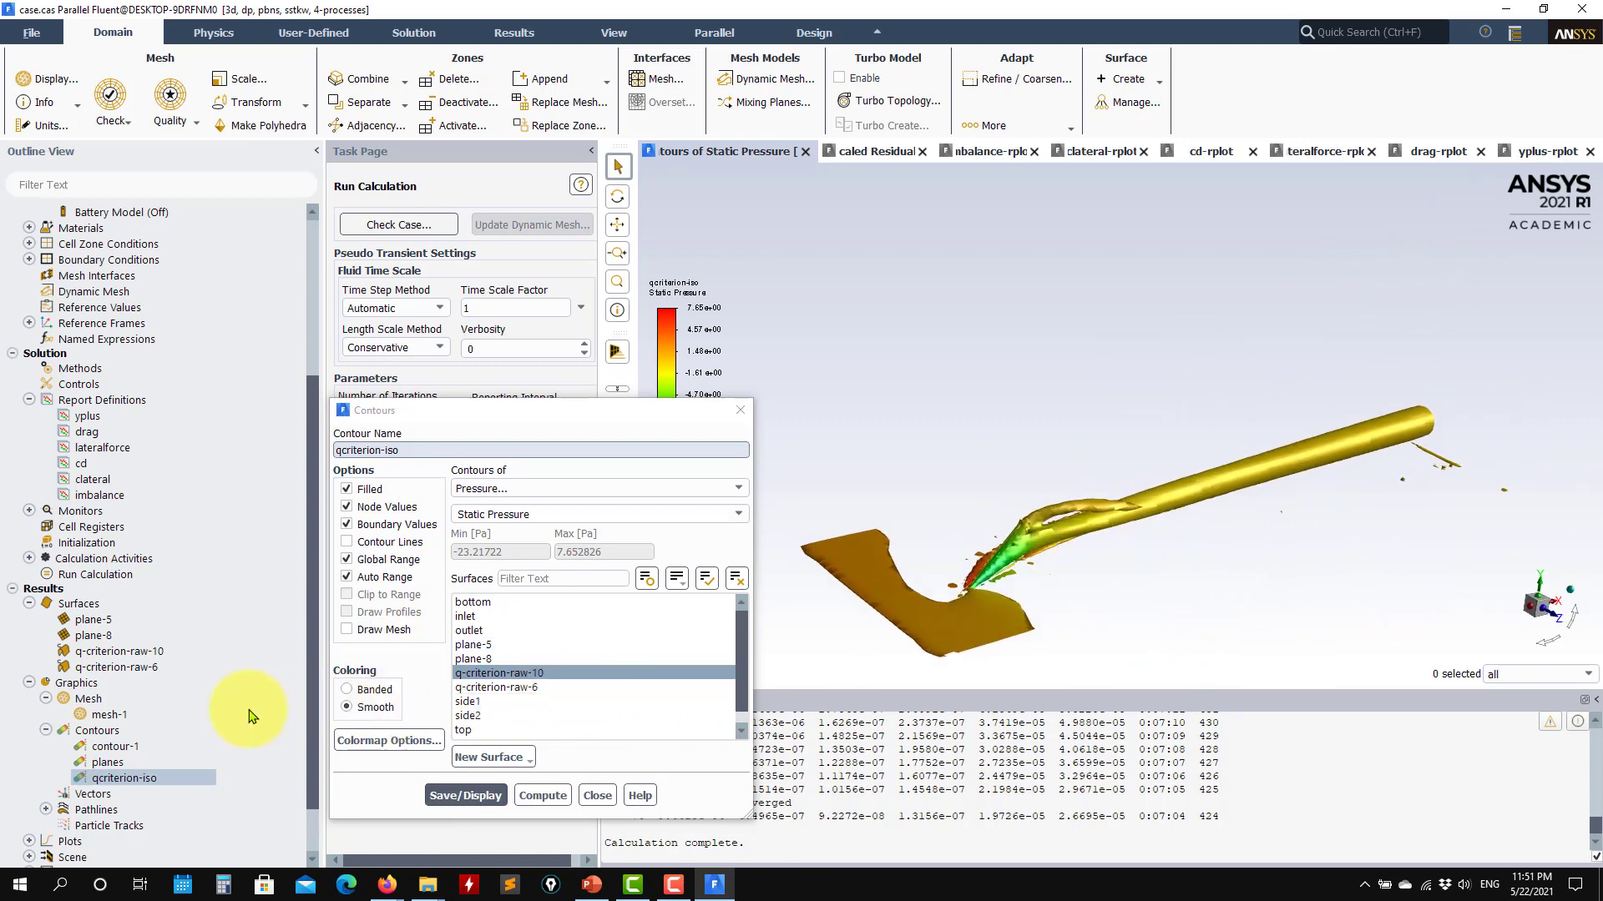
Set the iso-value of the q-criterion-raw-10 surface to 10000, save it, and redisplay the qcriterion-iso contour.
{"action": "double_click", "coordinate": [159, 653]}
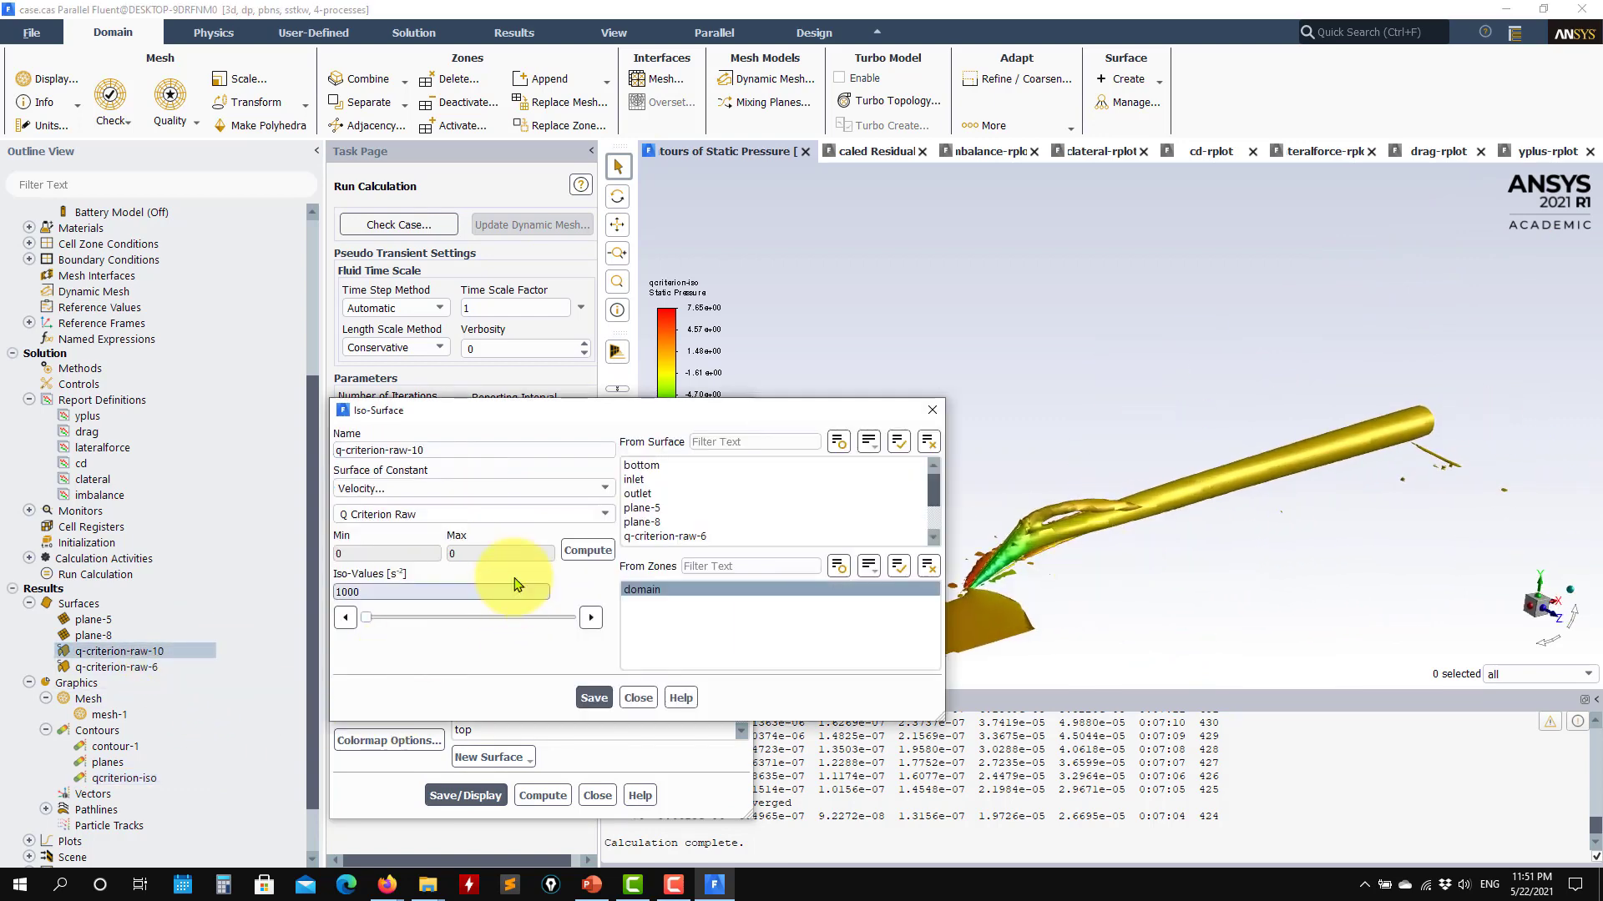
{"action": "left_click", "coordinate": [417, 589]}
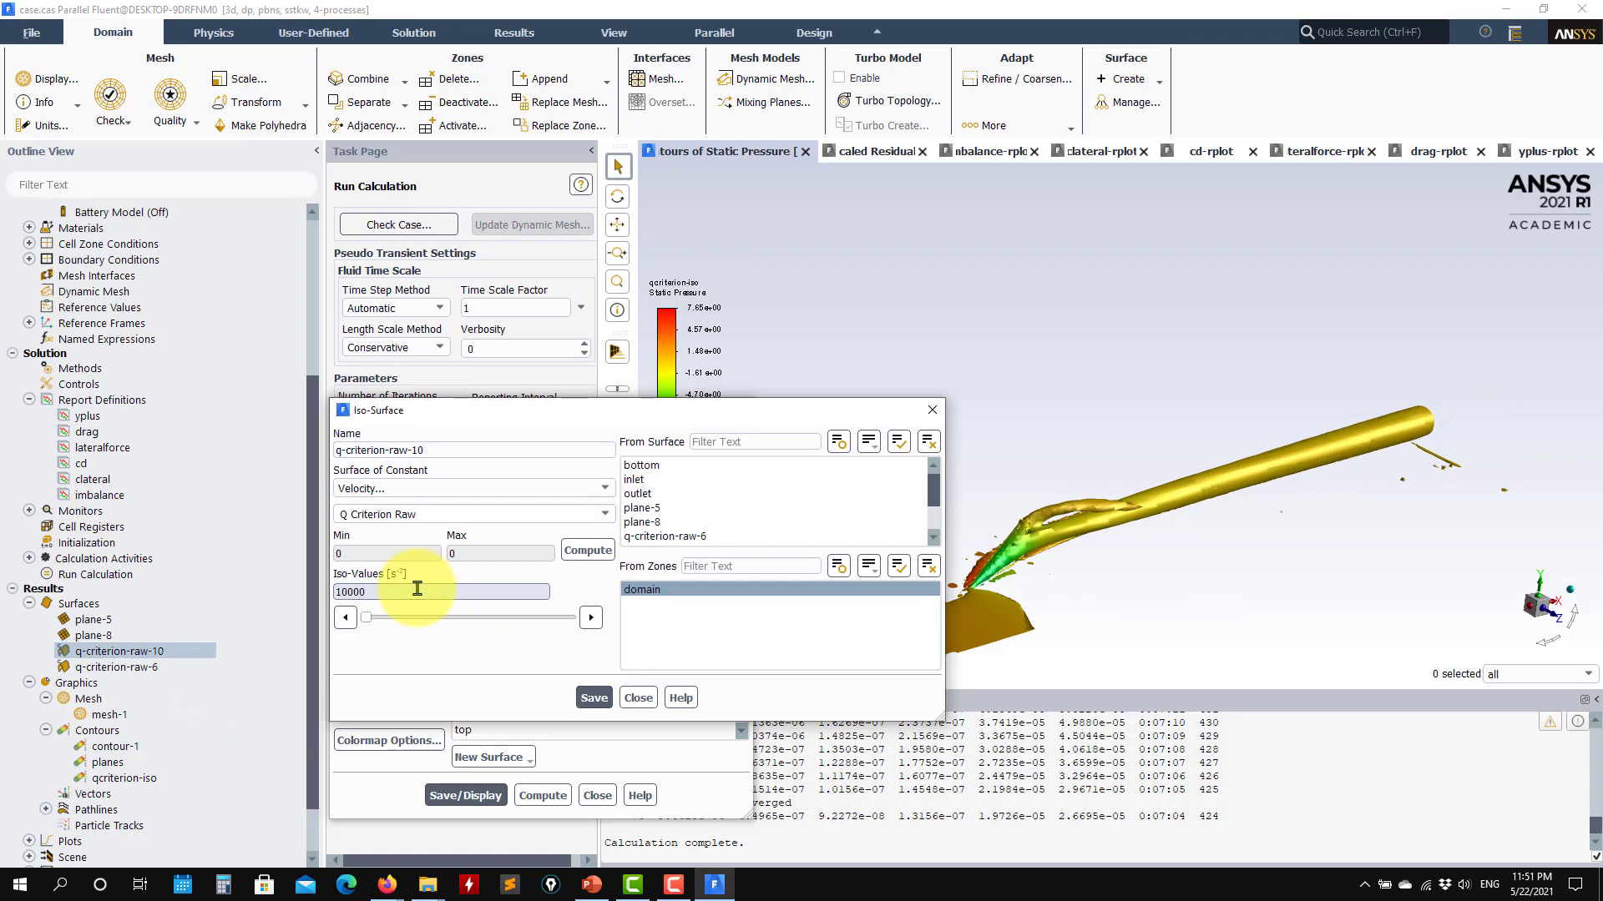
{"action": "left_click", "coordinate": [592, 700]}
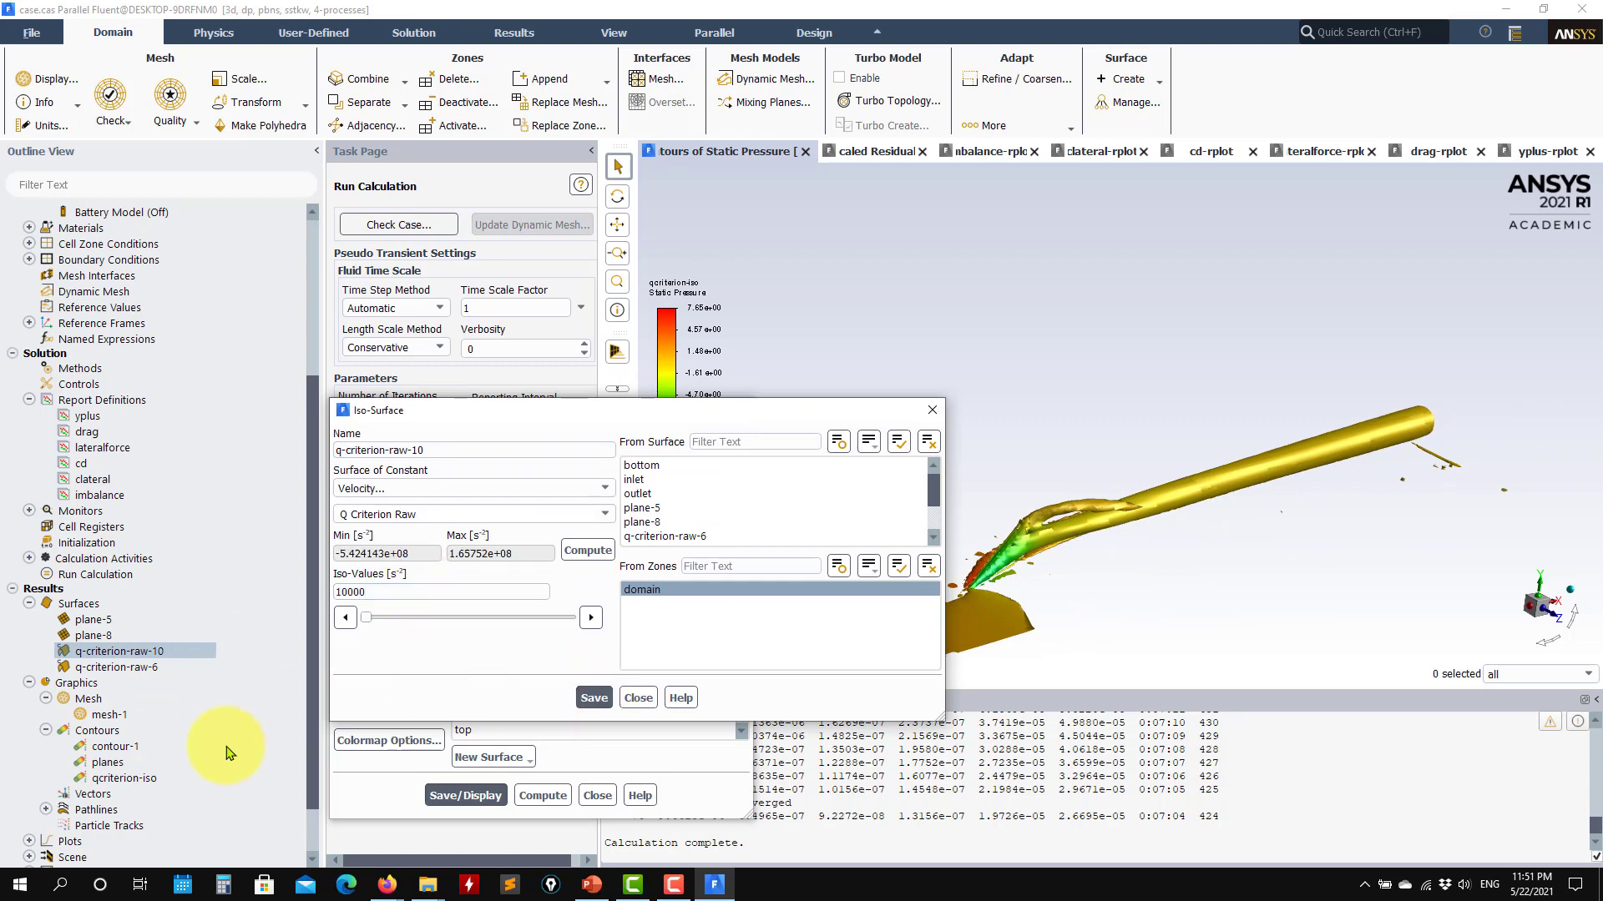
{"action": "left_click", "coordinate": [638, 698]}
{"action": "left_click", "coordinate": [452, 796]}
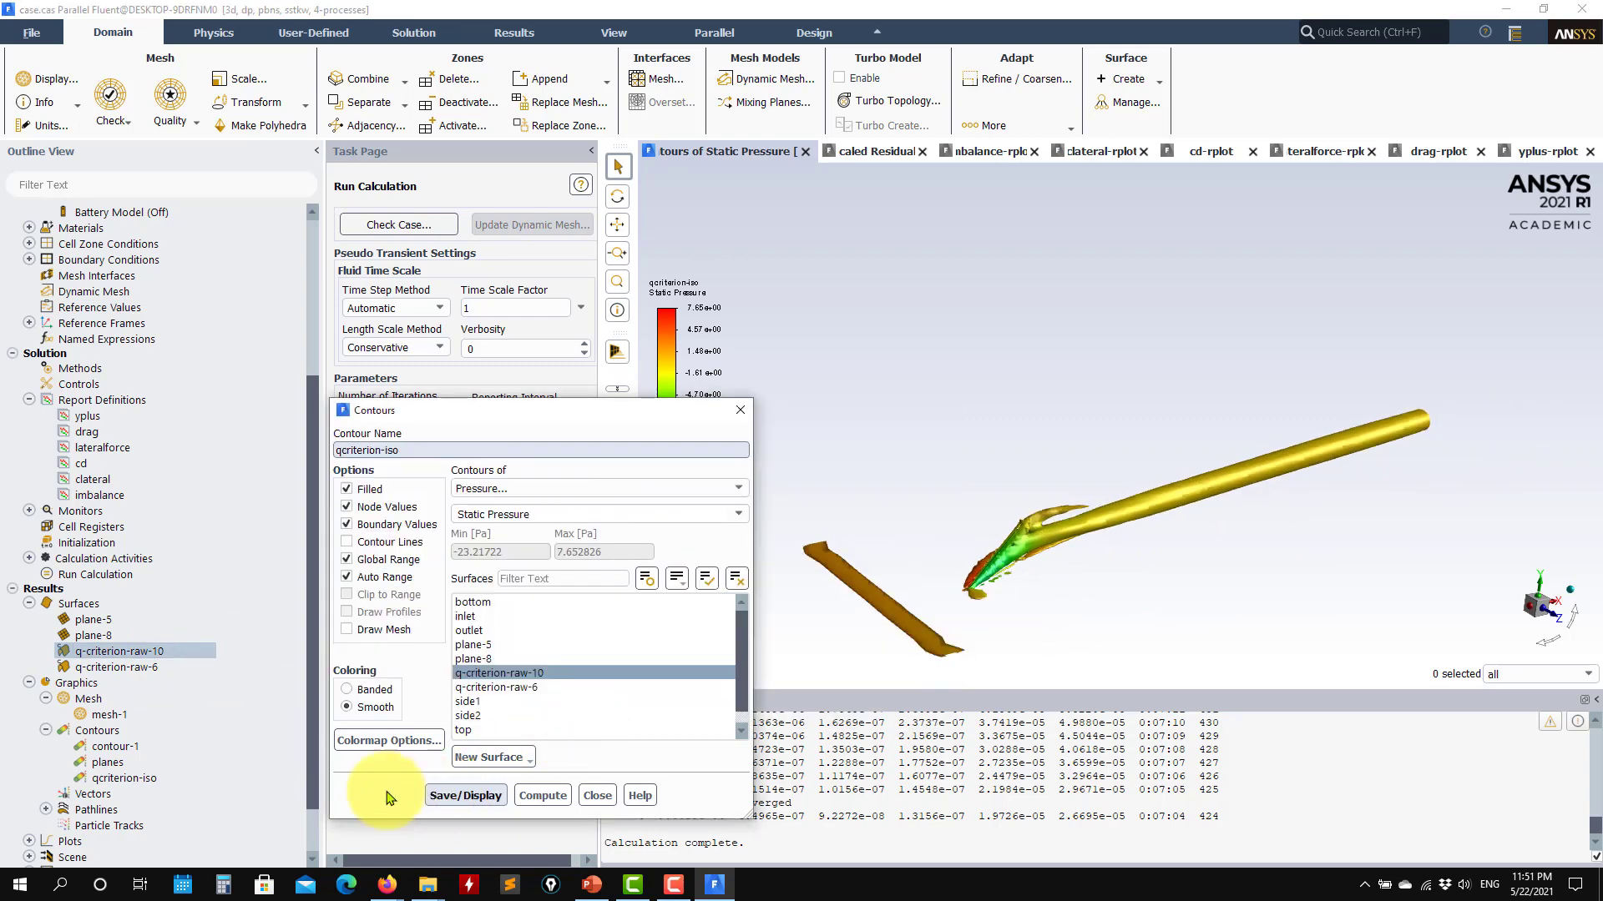
Check the q-criterion-raw-6 iso-value, set q-criterion-raw-10 to 50000, and redisplay the qcriterion-iso contour on it.
{"action": "double_click", "coordinate": [146, 666]}
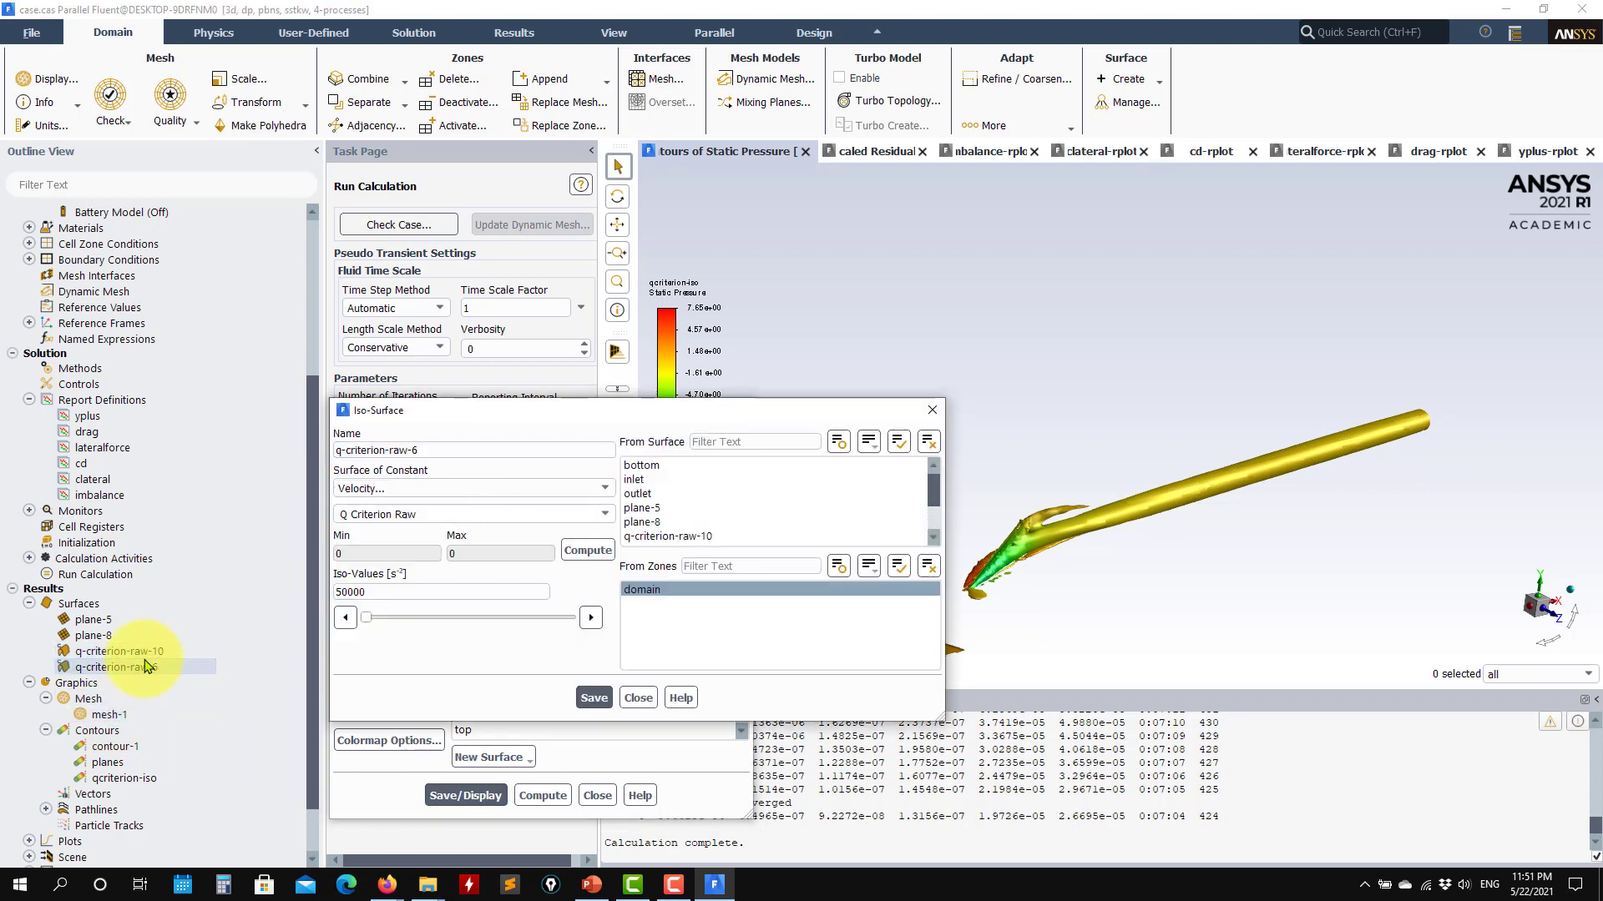
{"action": "double_click", "coordinate": [127, 652]}
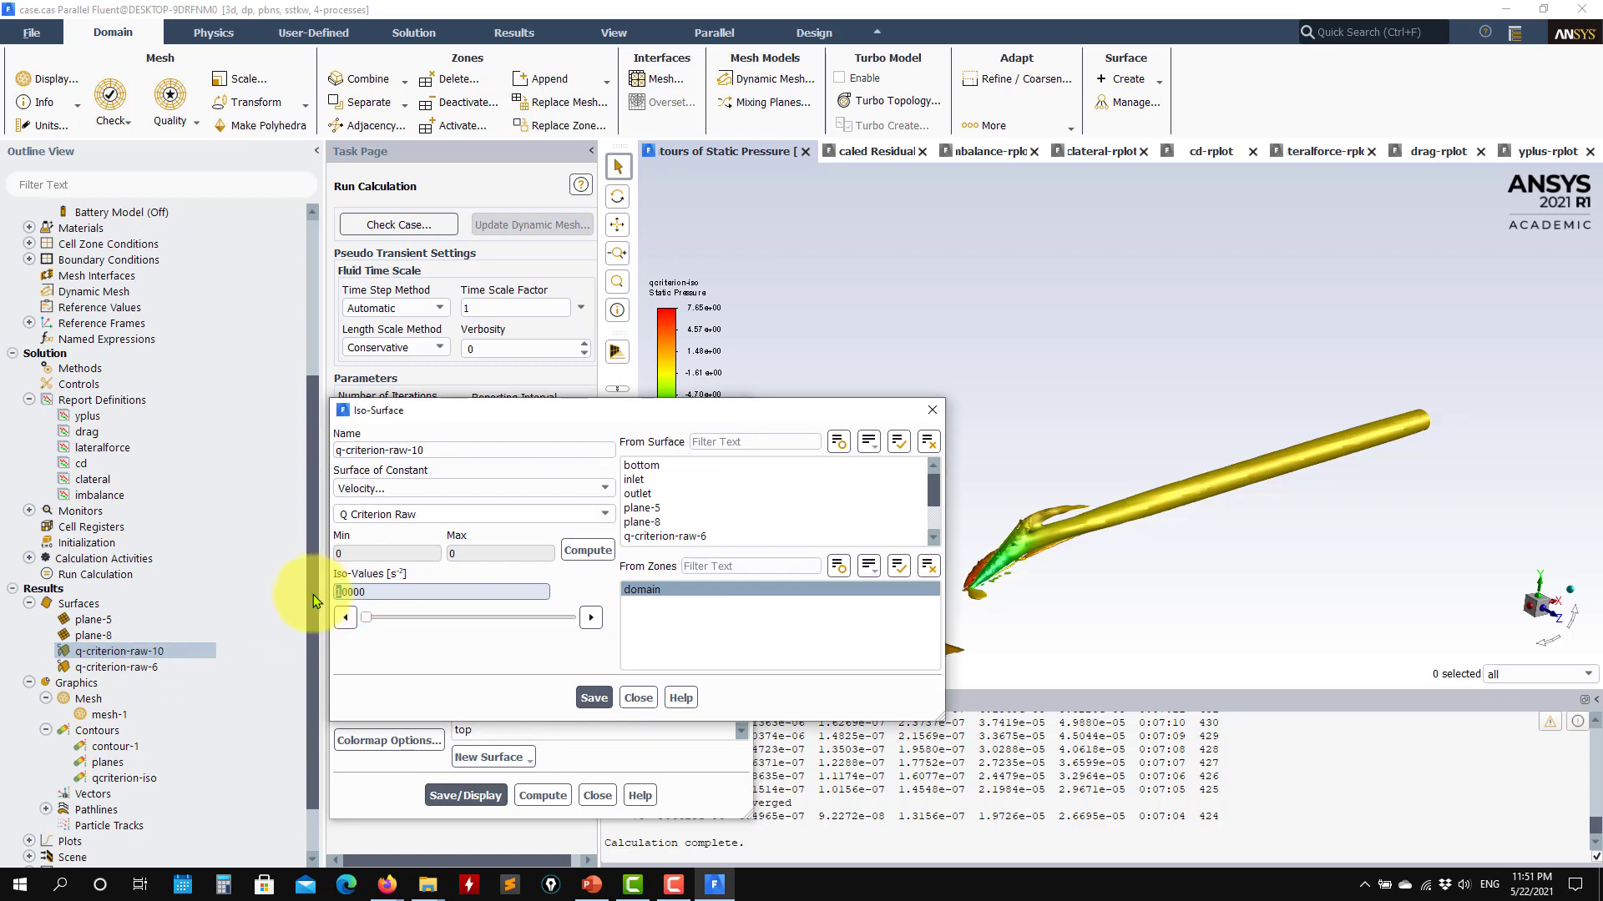
{"action": "left_click", "coordinate": [588, 697]}
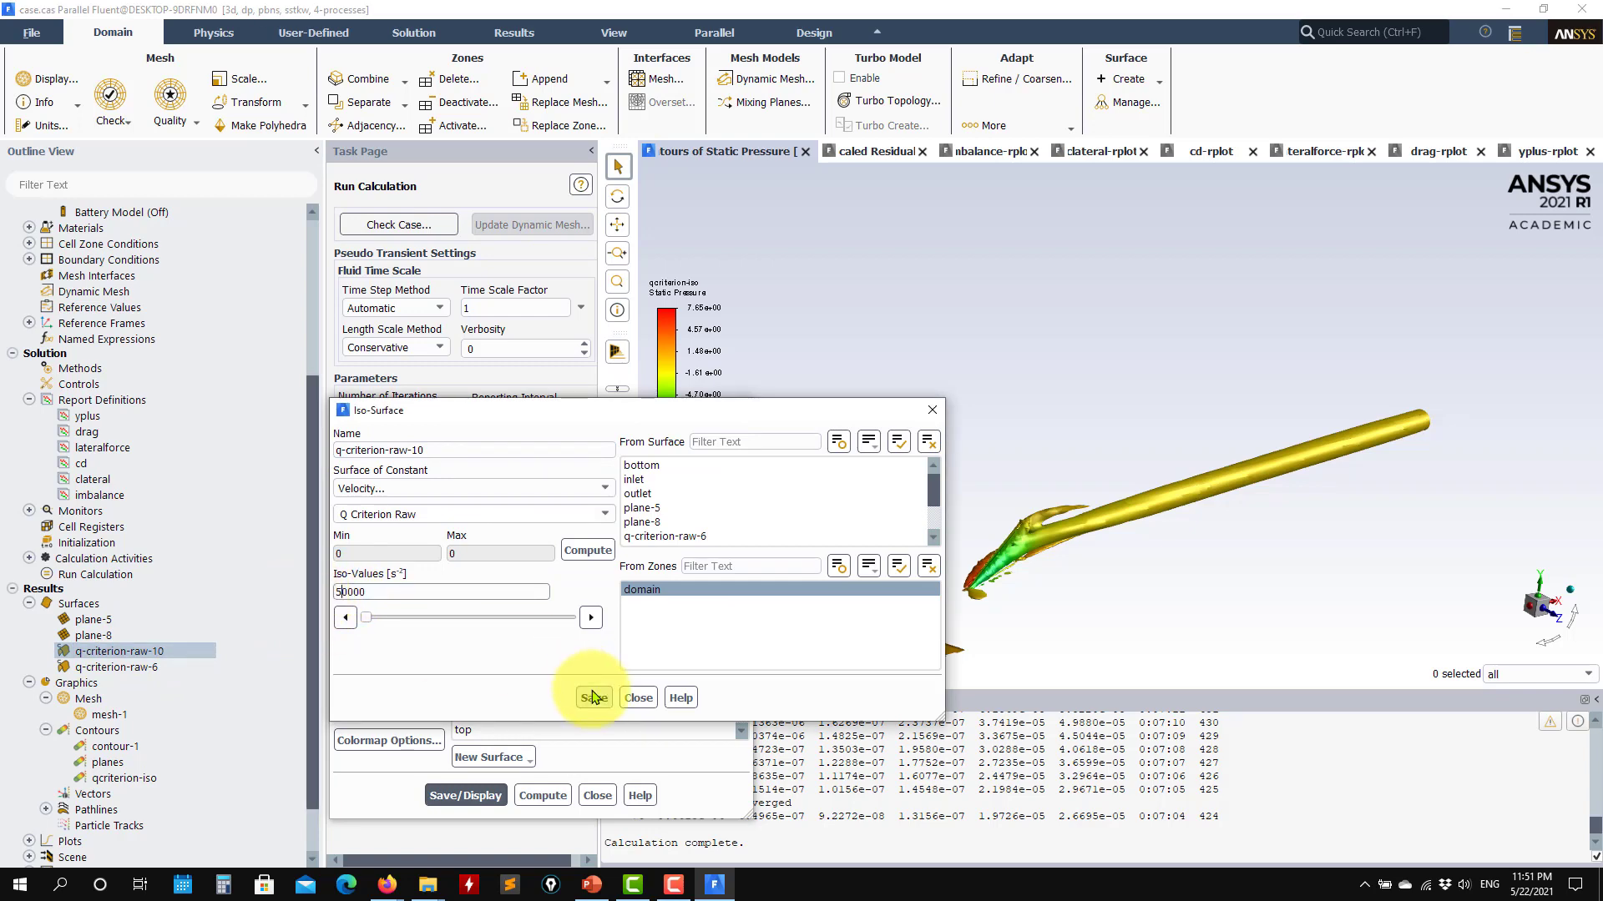
{"action": "left_click", "coordinate": [638, 698]}
{"action": "left_click", "coordinate": [466, 795]}
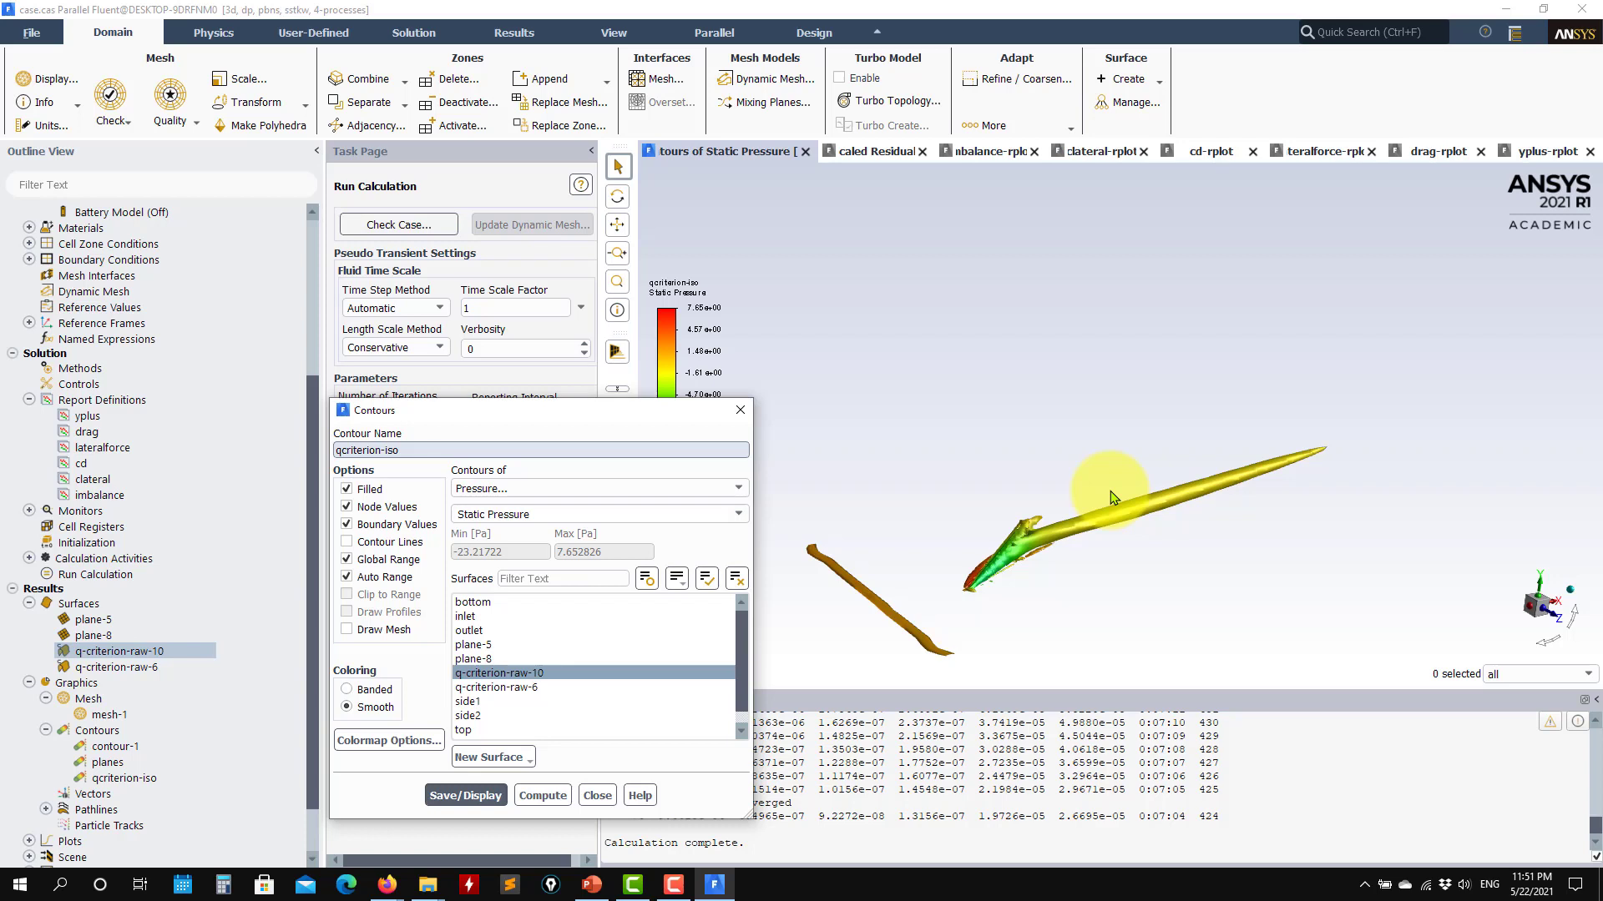
Switch to PowerPoint to compare the tip vortex with the results slide, and return to Fluent, closing the contour definition.
{"action": "left_click", "coordinate": [591, 885]}
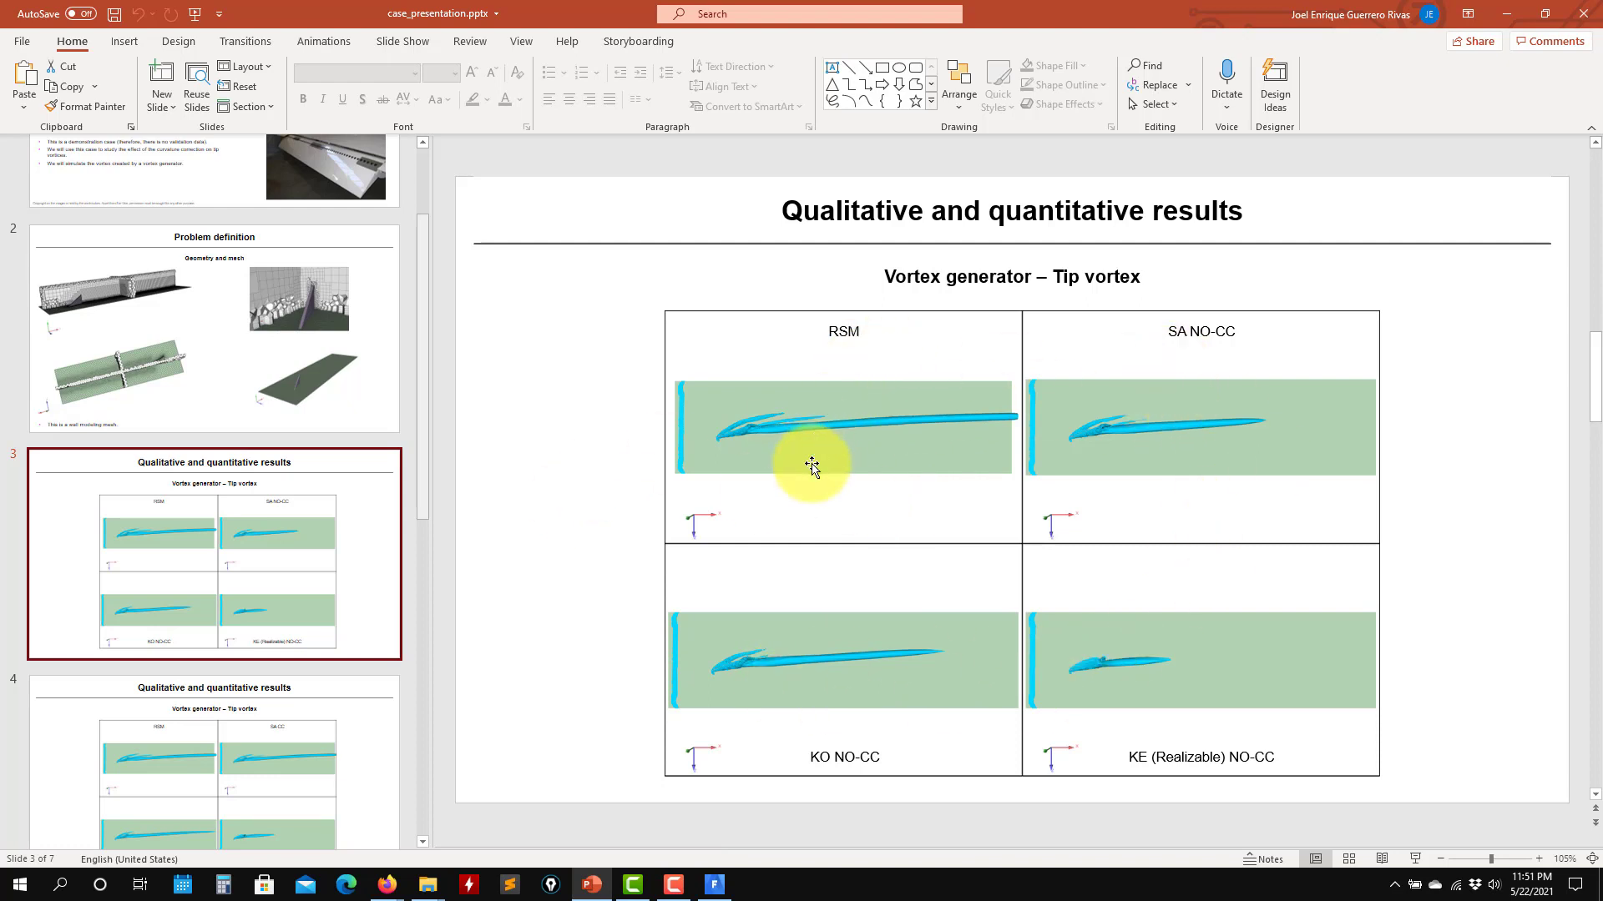
{"action": "left_click", "coordinate": [1507, 14]}
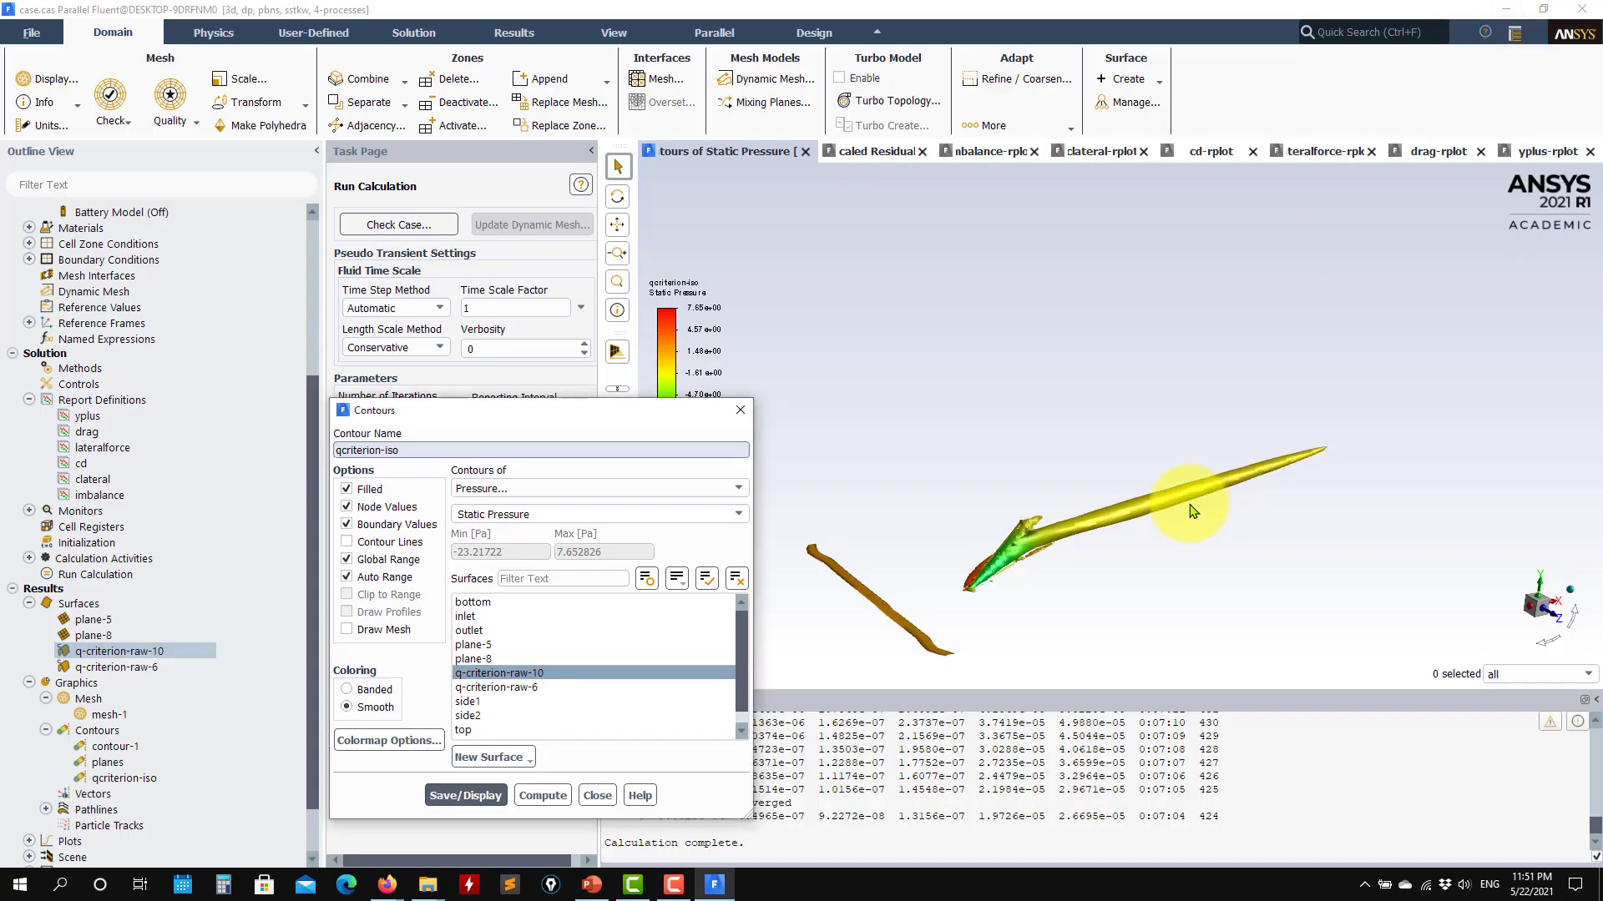
{"action": "left_click", "coordinate": [1058, 576]}
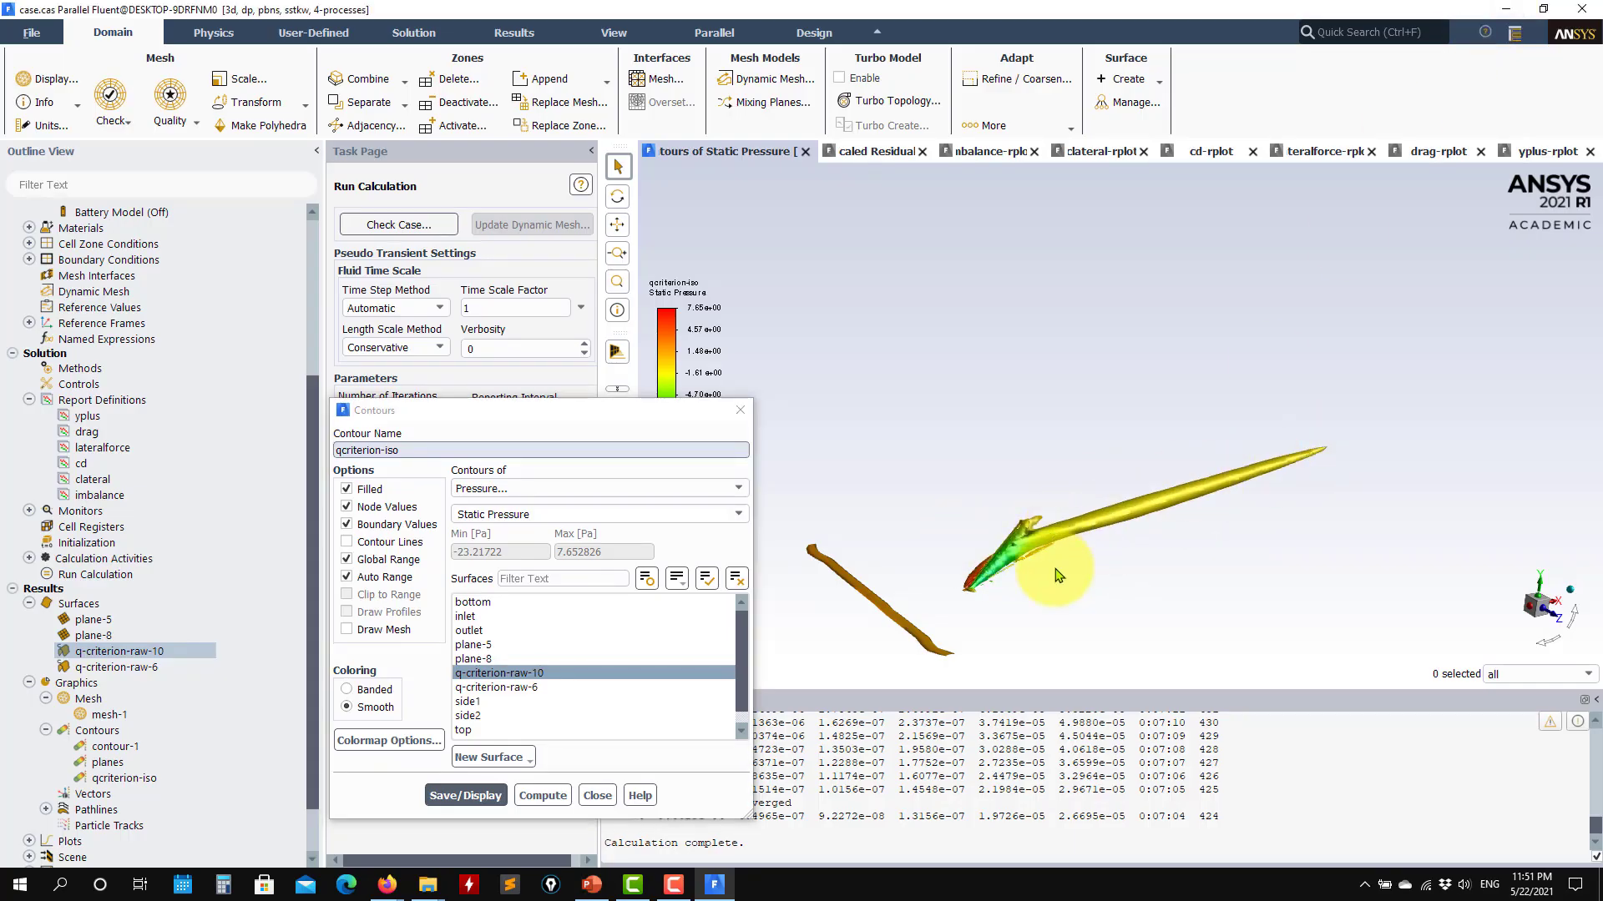
{"action": "left_click_drag", "start_coordinate": [1057, 575], "coordinate": [869, 579]}
{"action": "left_click", "coordinate": [598, 795]}
Enable Curvature Correction in the SST k-omega viscous model with a constant CCURV of 1.
{"action": "scroll", "coordinate": [107, 541], "scroll_direction": "up", "scroll_amount": 1}
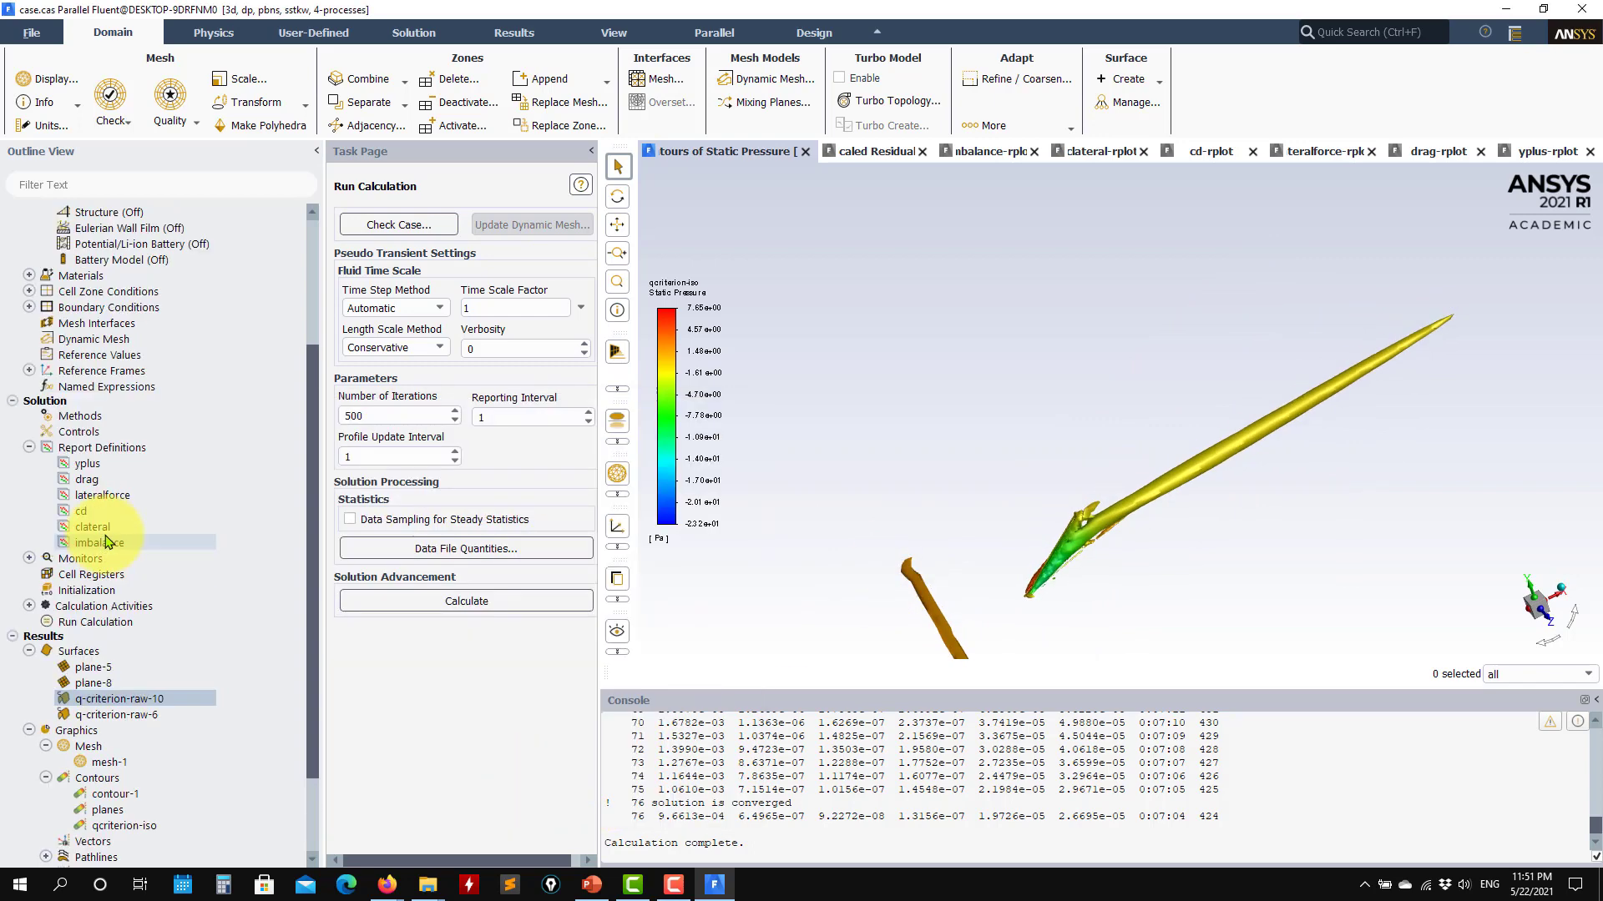
{"action": "scroll", "coordinate": [107, 541], "scroll_direction": "up", "scroll_amount": 4}
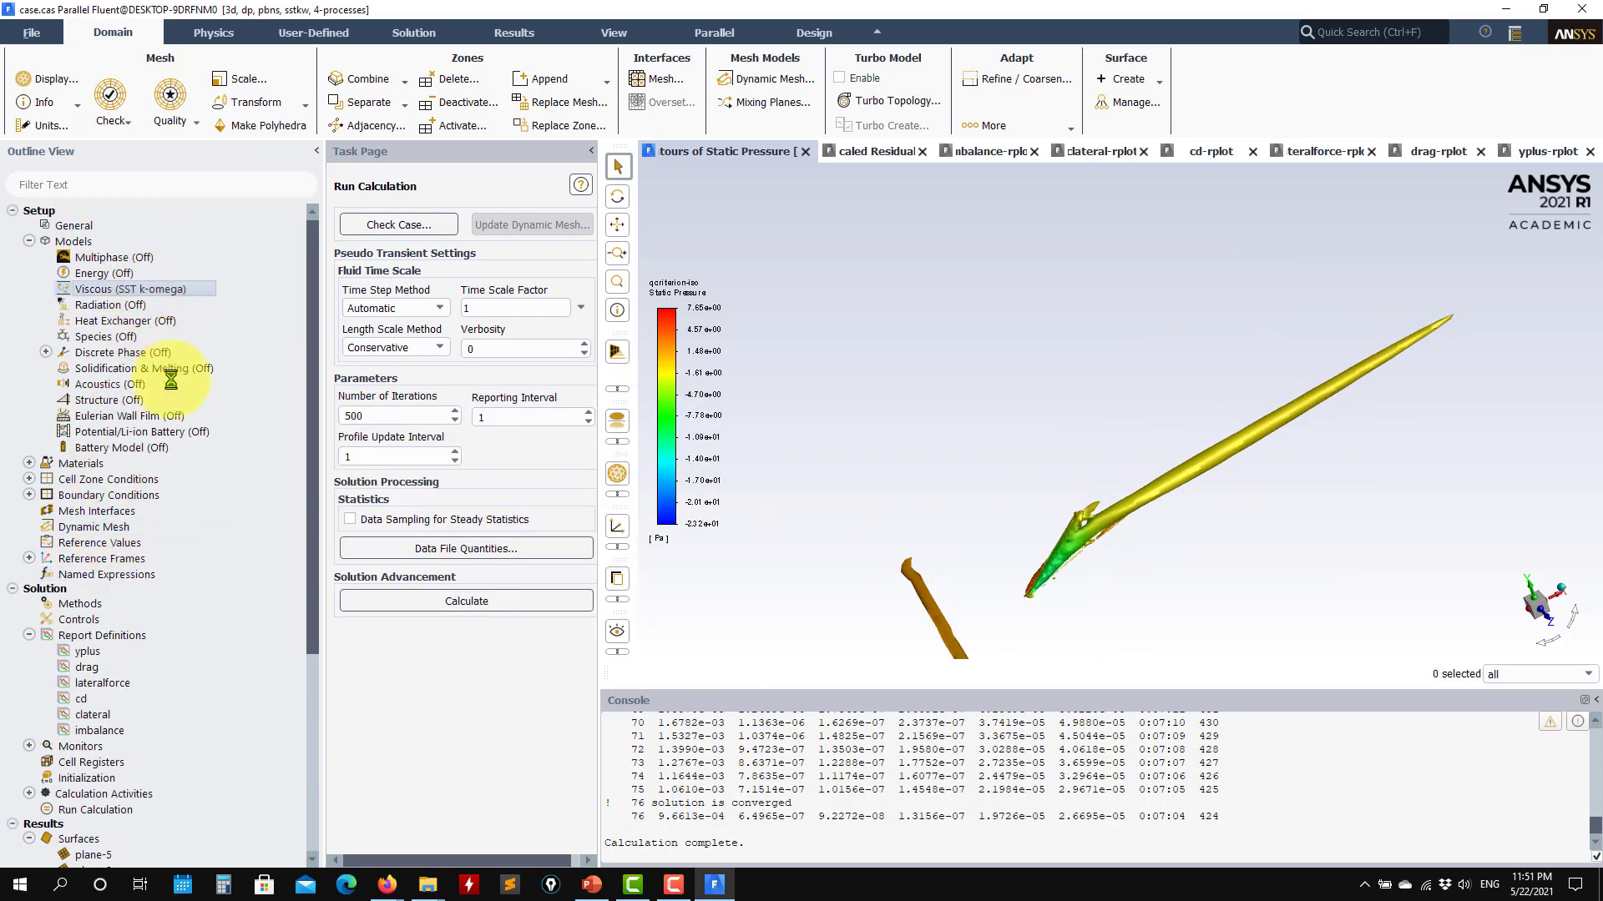
{"action": "left_click", "coordinate": [392, 576]}
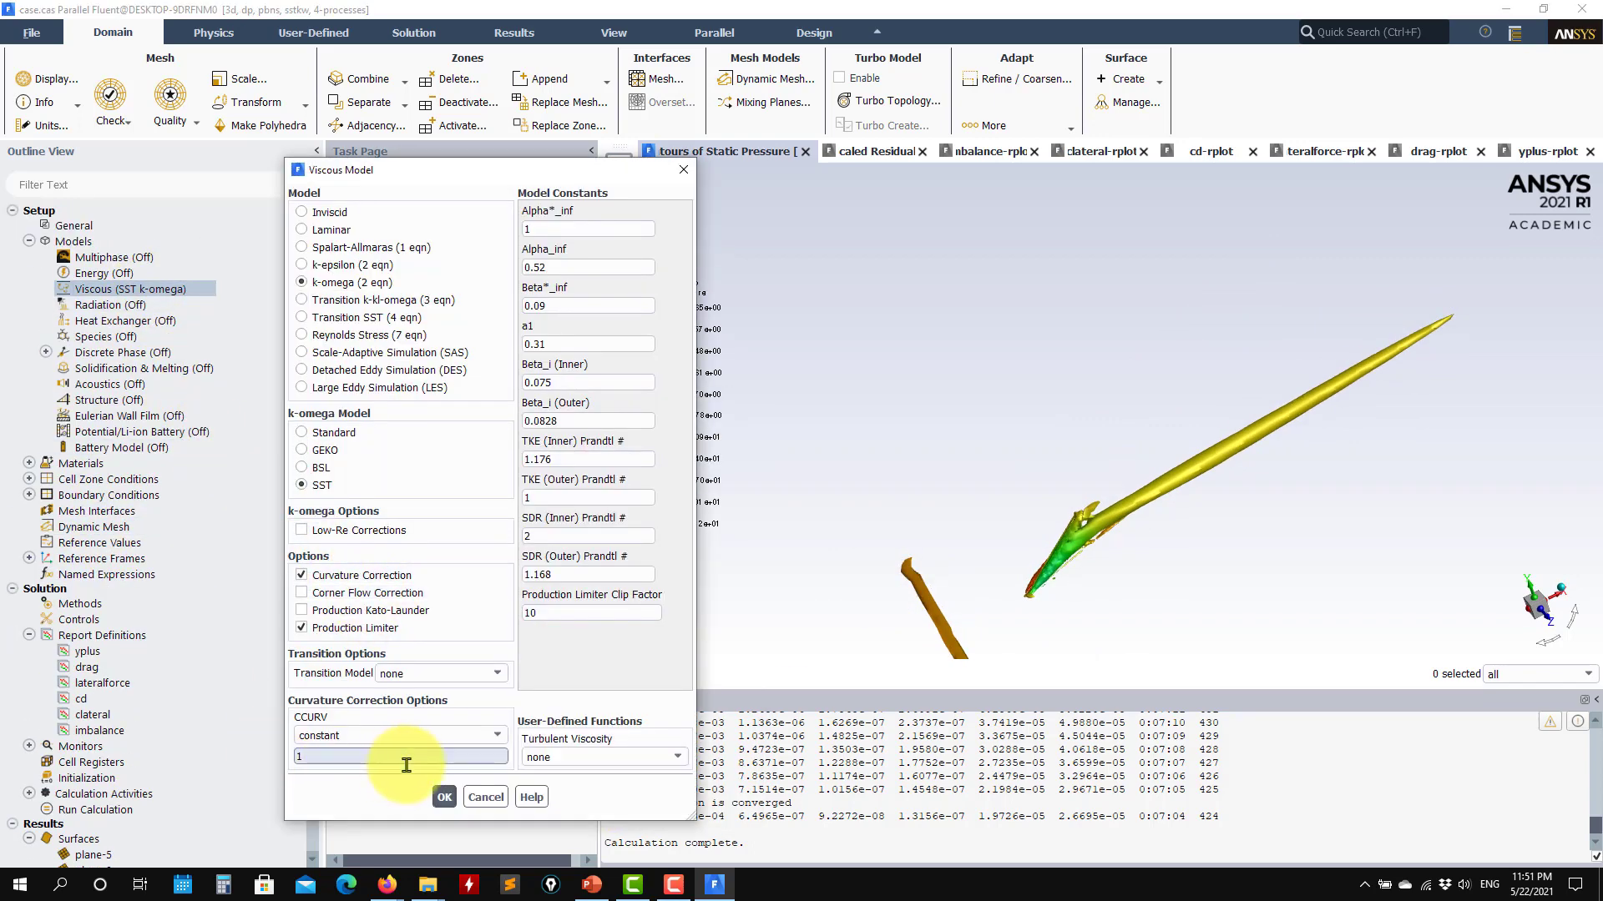
{"action": "left_click", "coordinate": [444, 798]}
{"action": "scroll", "coordinate": [134, 652], "scroll_direction": "down", "scroll_amount": 6}
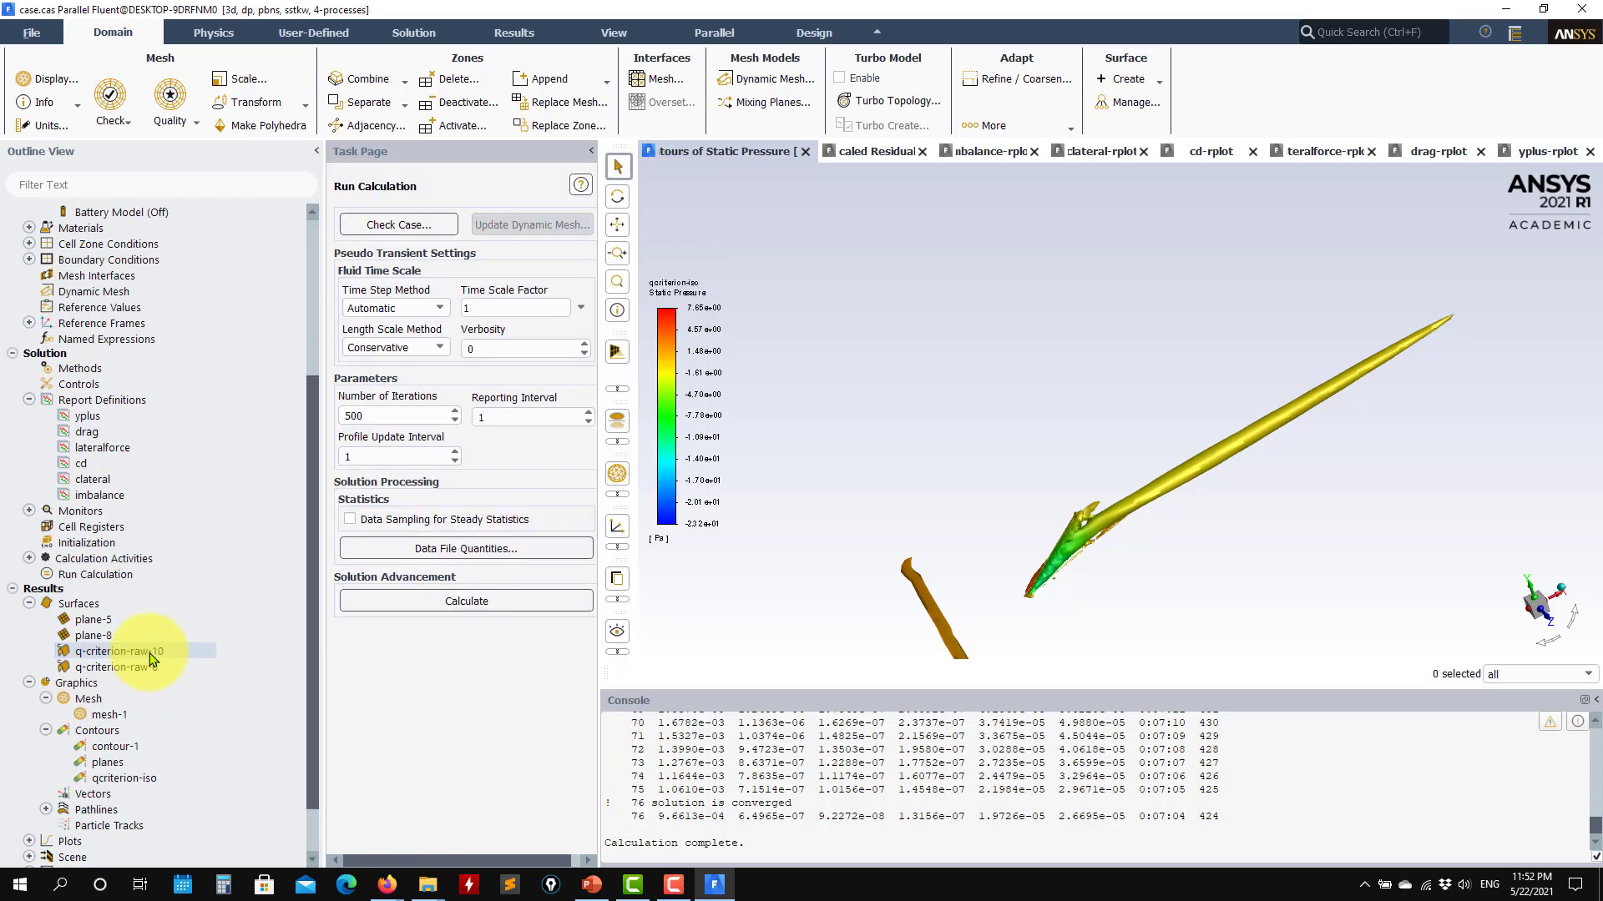
Continue the calculation with 500 iterations, monitor the scaled residuals, and acknowledge its completion.
{"action": "left_click", "coordinate": [464, 601]}
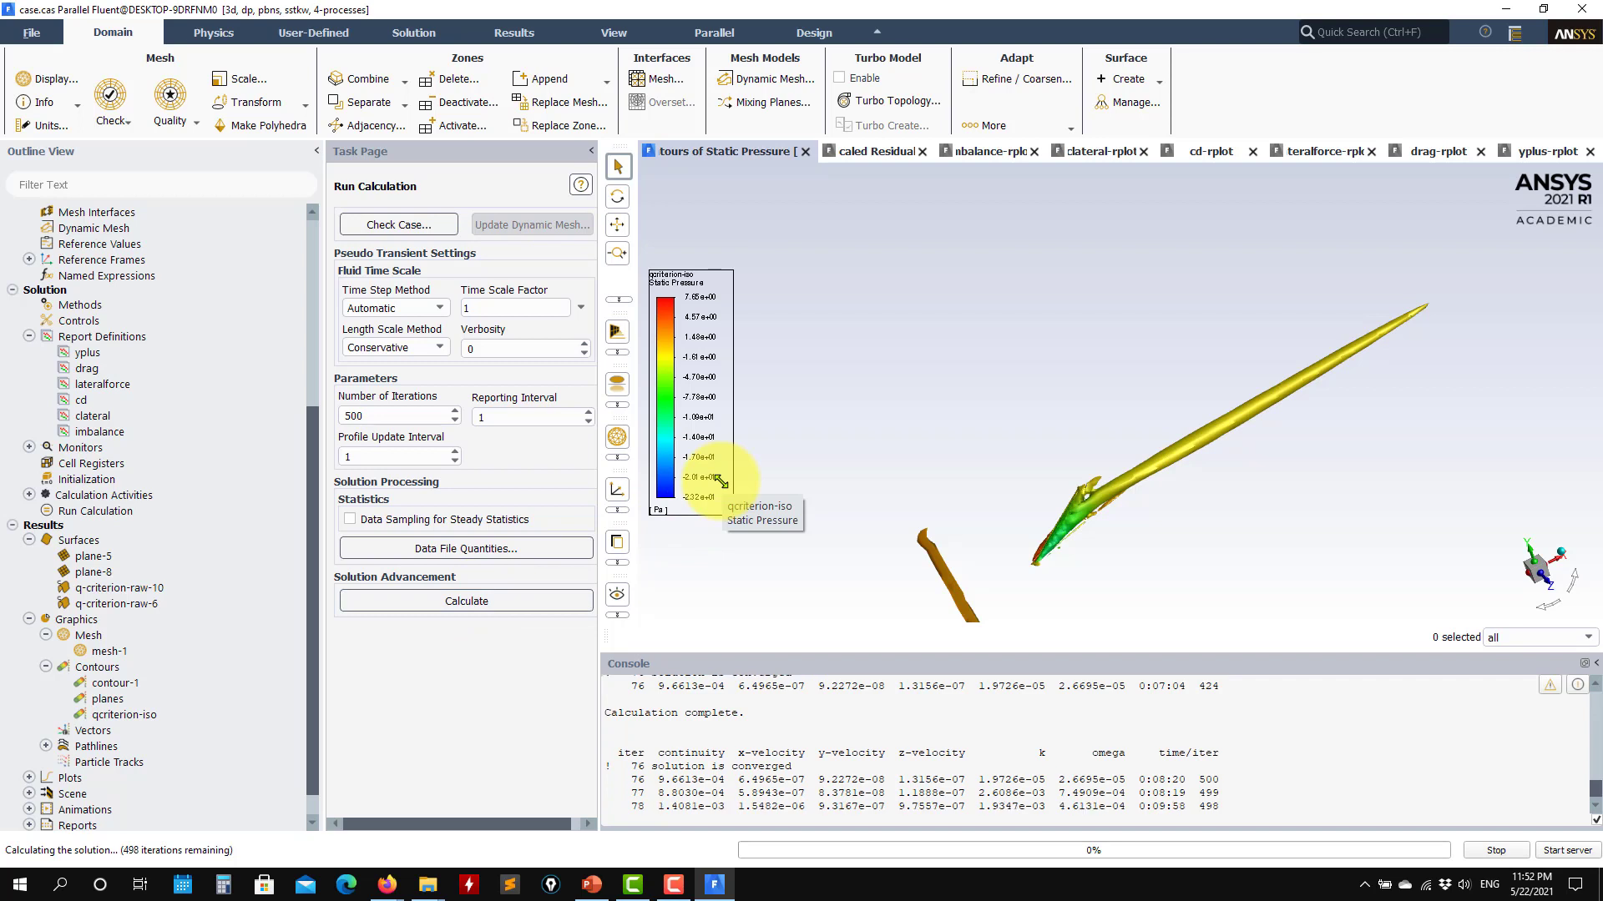
{"action": "left_click", "coordinate": [888, 159]}
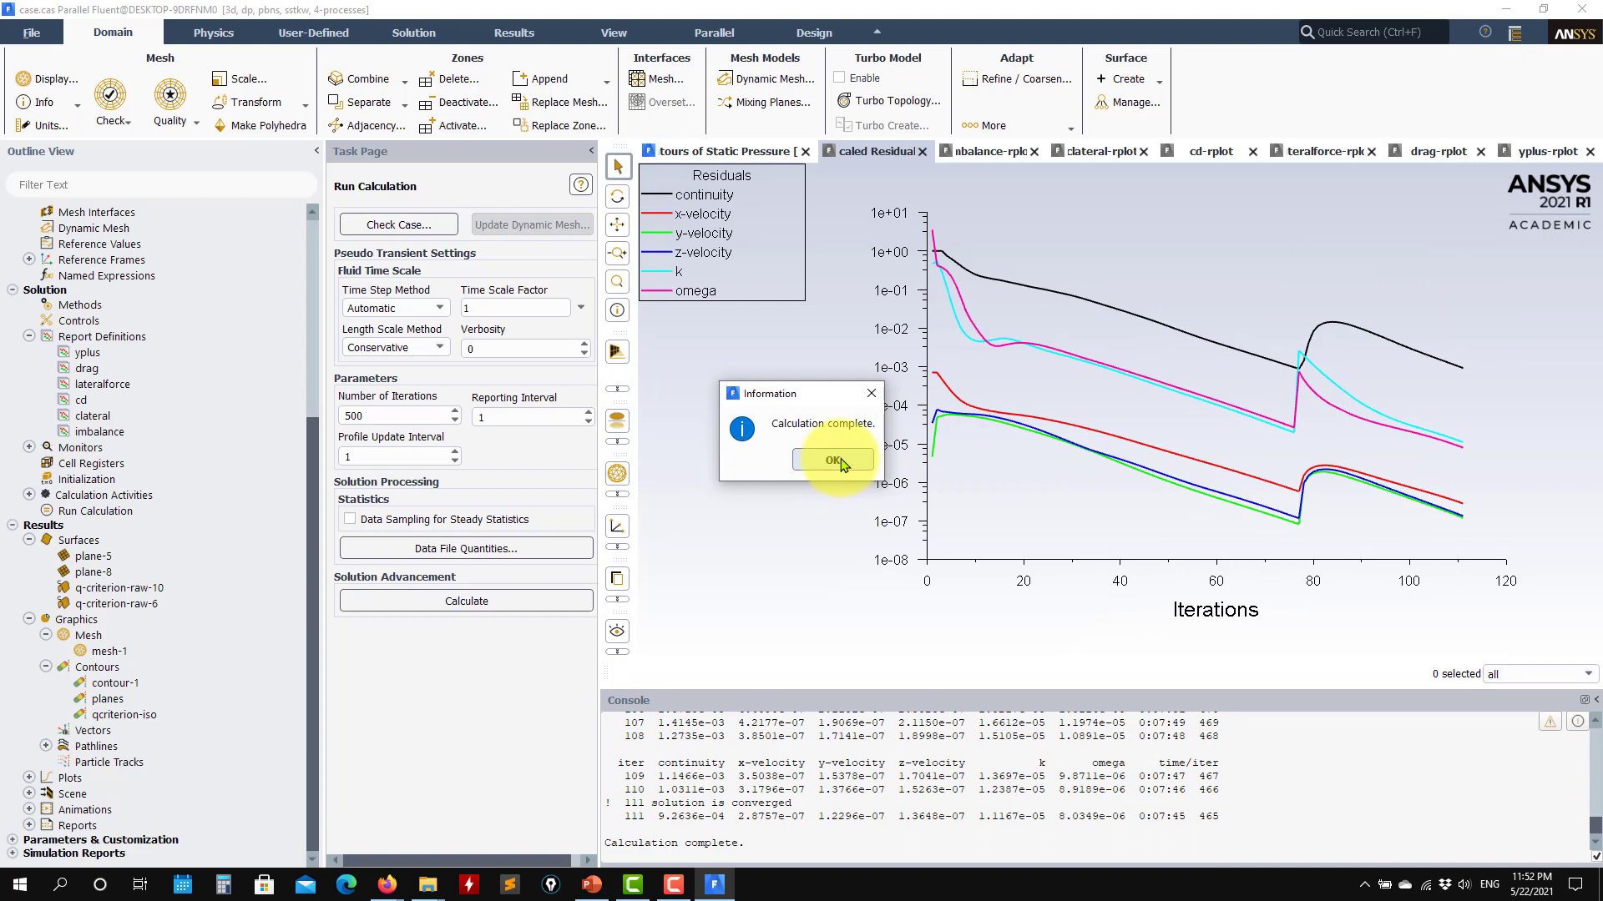
{"action": "left_click", "coordinate": [835, 461]}
Review the convergence plots of cd, drag, lateral force and clateral.
{"action": "left_click", "coordinate": [1212, 151]}
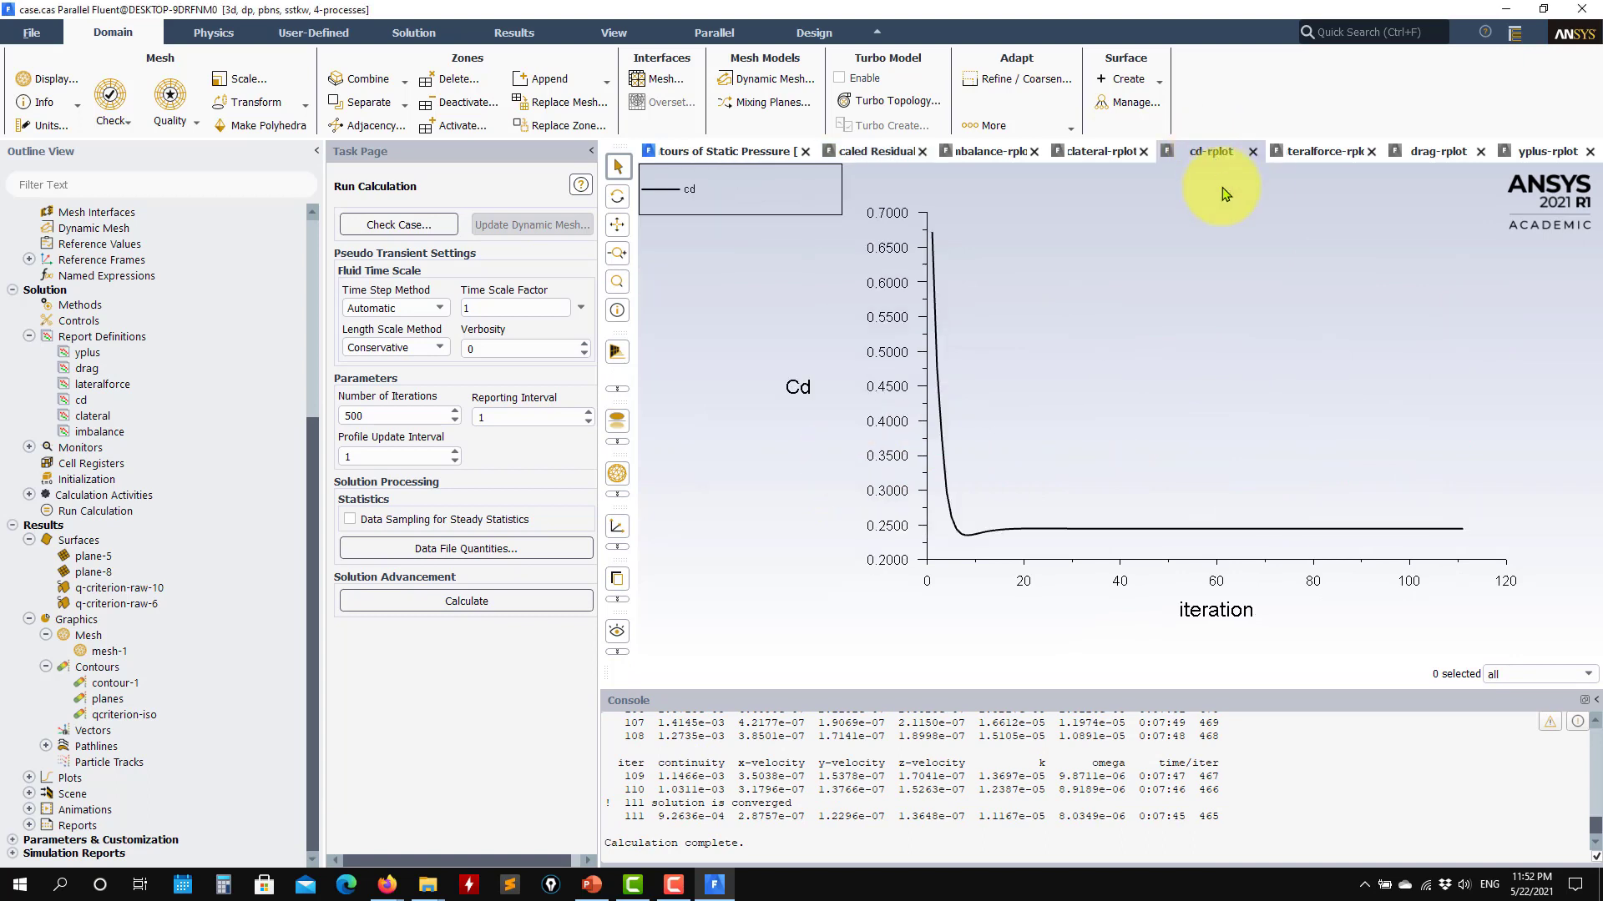
{"action": "left_click", "coordinate": [1429, 152]}
{"action": "left_click", "coordinate": [1328, 151]}
{"action": "left_click", "coordinate": [1109, 151]}
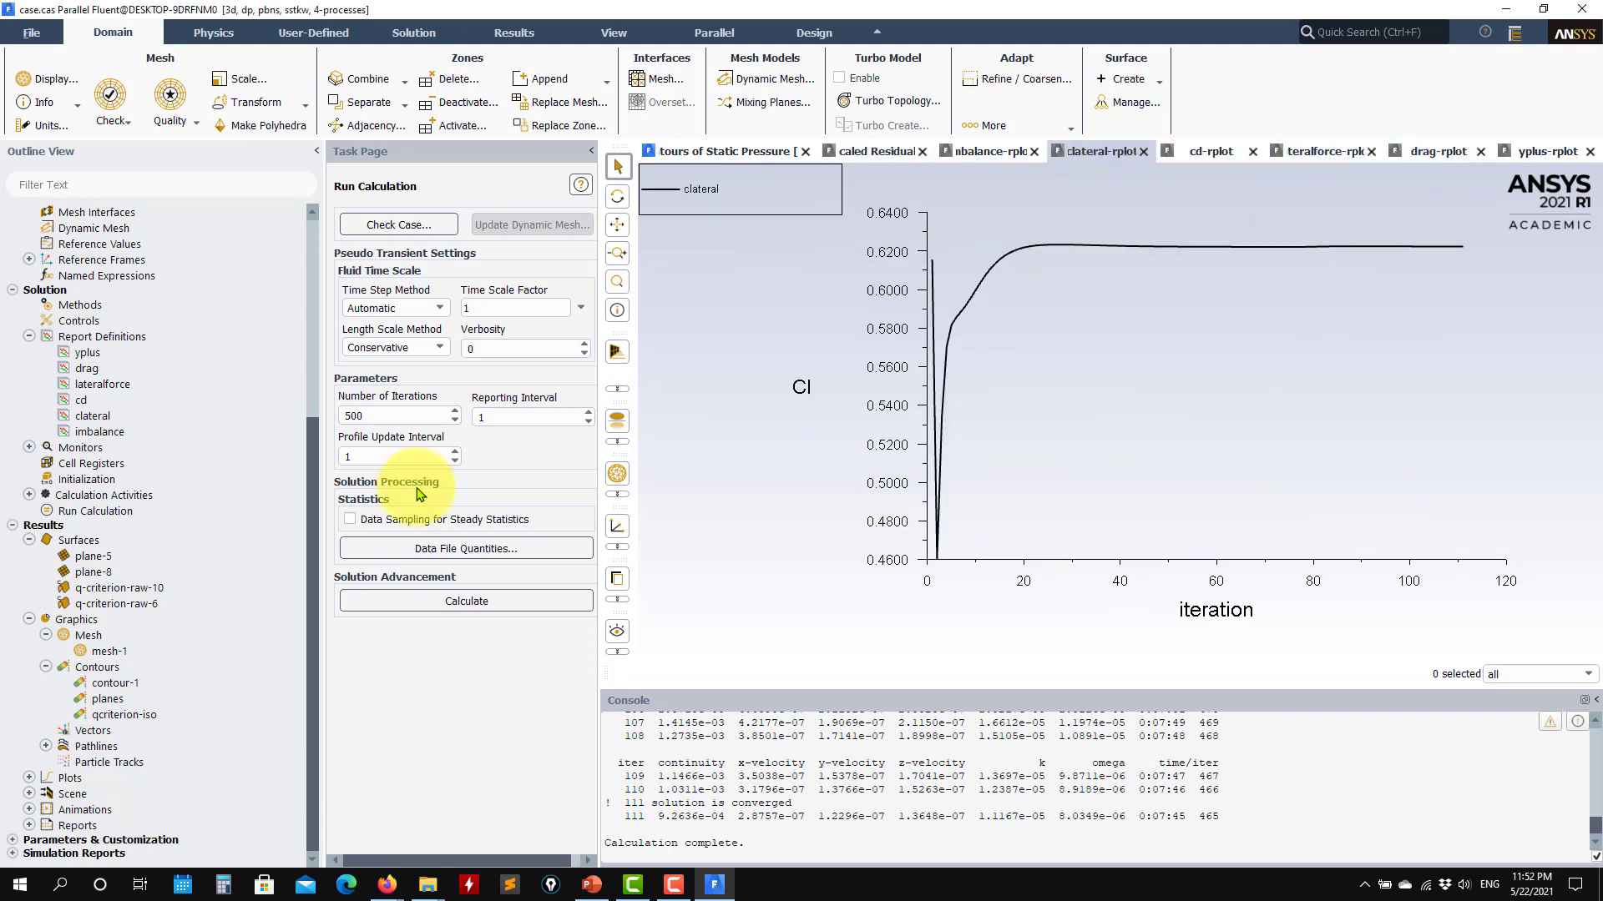
Redisplay the static pressure qcriterion-iso contour on q-criterion-raw-10 with the new solution.
{"action": "left_click", "coordinate": [119, 716]}
{"action": "double_click", "coordinate": [181, 715]}
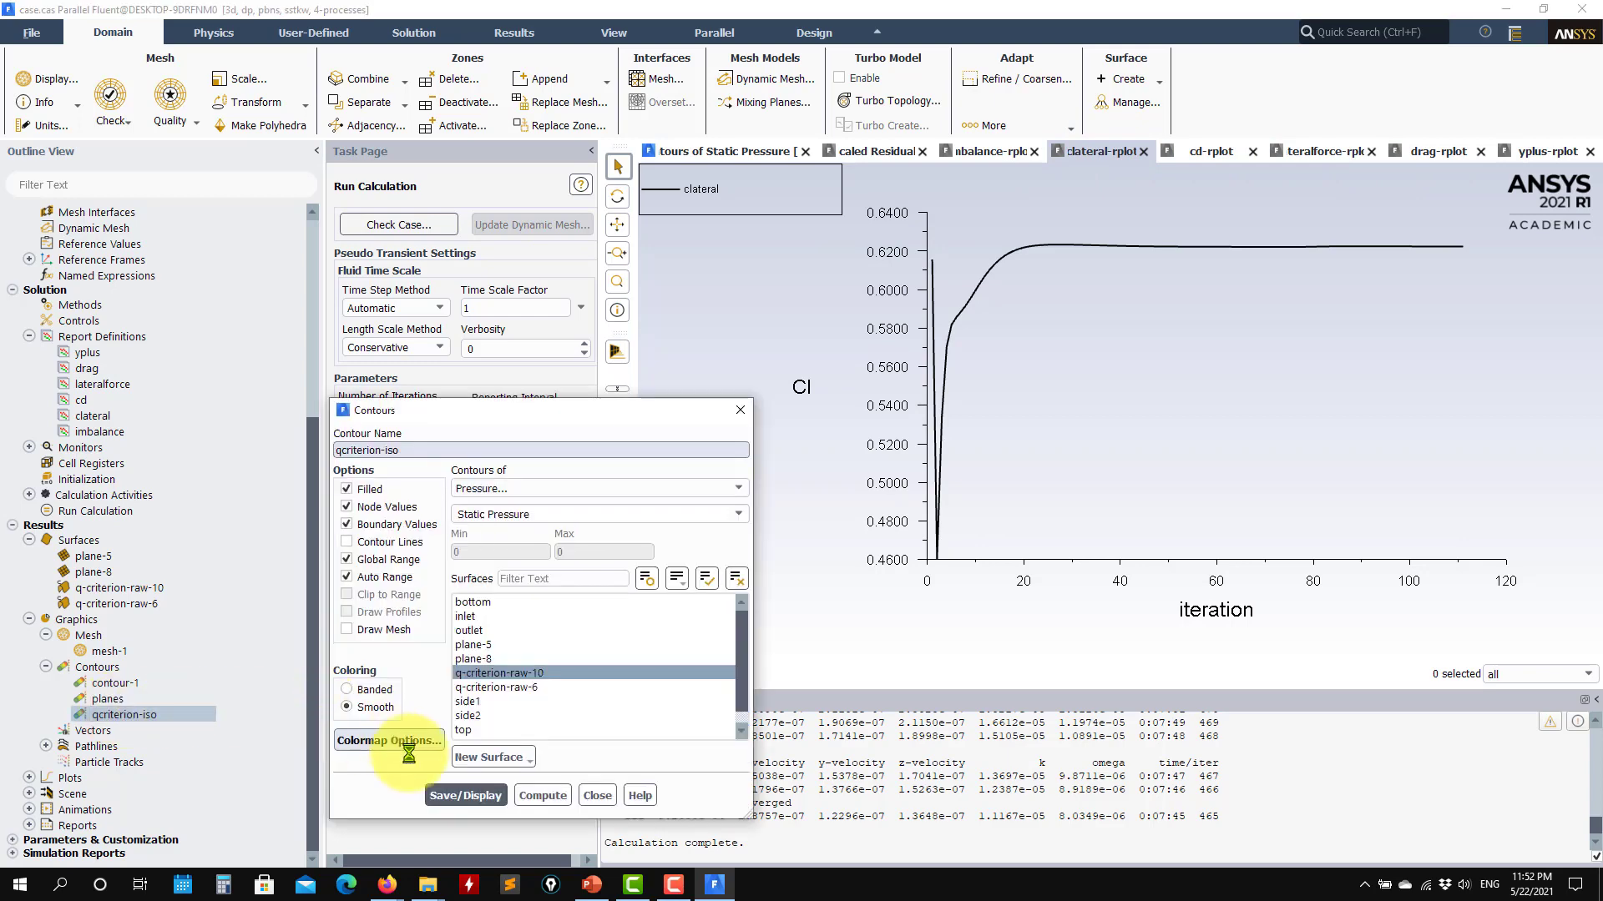
{"action": "left_click", "coordinate": [465, 795]}
{"action": "left_click_drag", "start_coordinate": [1268, 479], "coordinate": [966, 572]}
Add the bottom surface to the qcriterion-iso contour and display it together with the iso-surface.
{"action": "scroll", "coordinate": [596, 652], "scroll_direction": "down", "scroll_amount": 1}
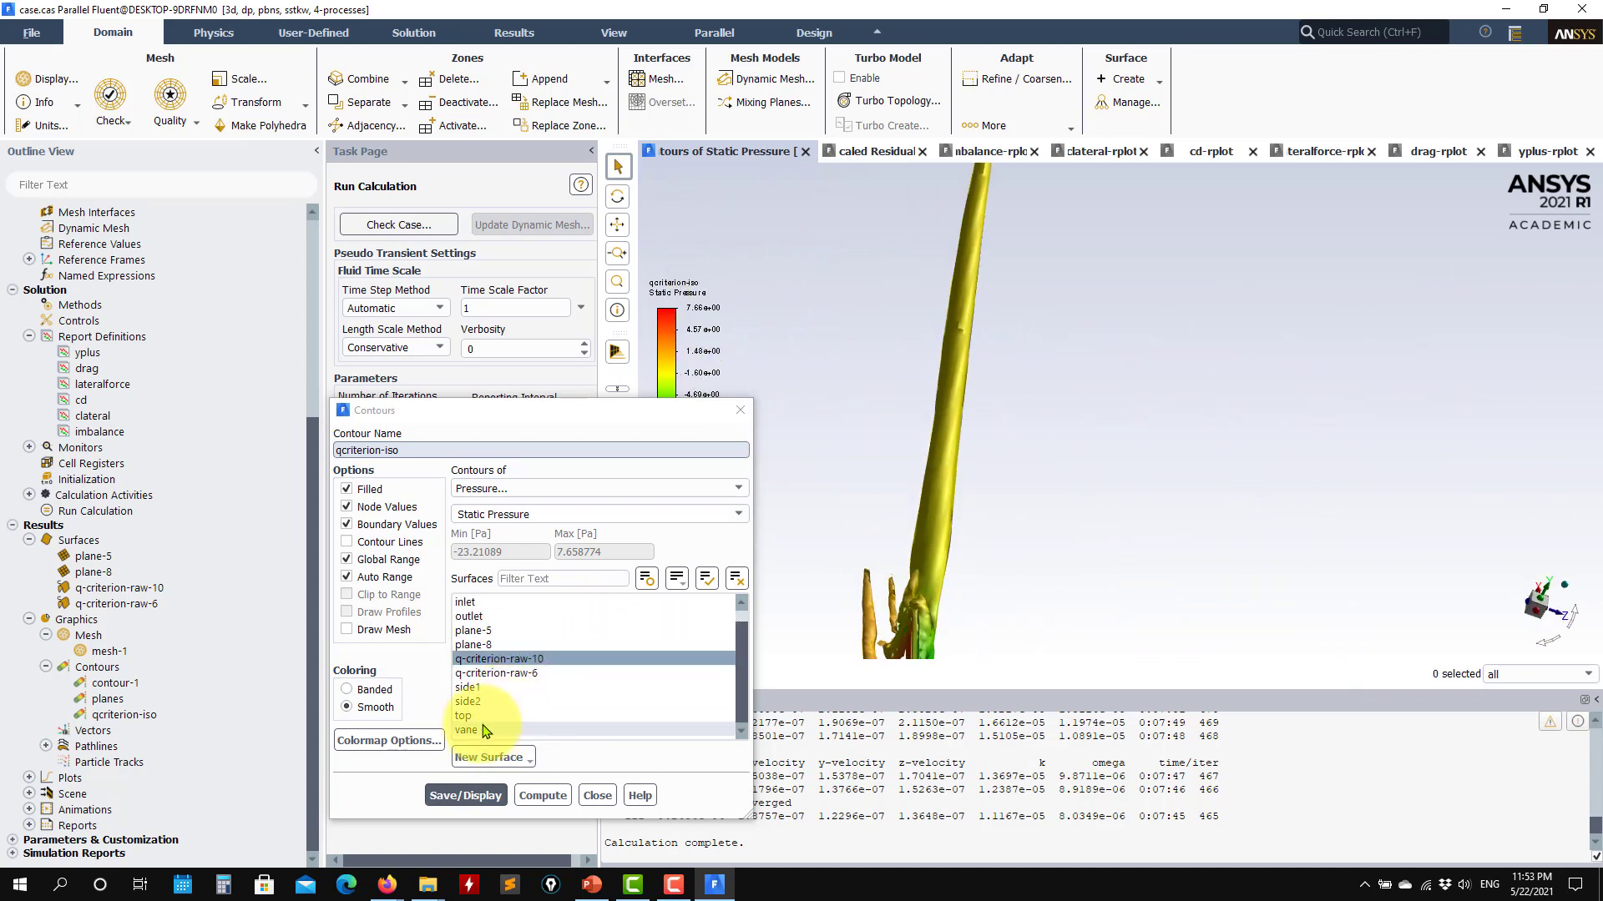
{"action": "scroll", "coordinate": [504, 648], "scroll_direction": "up", "scroll_amount": 1}
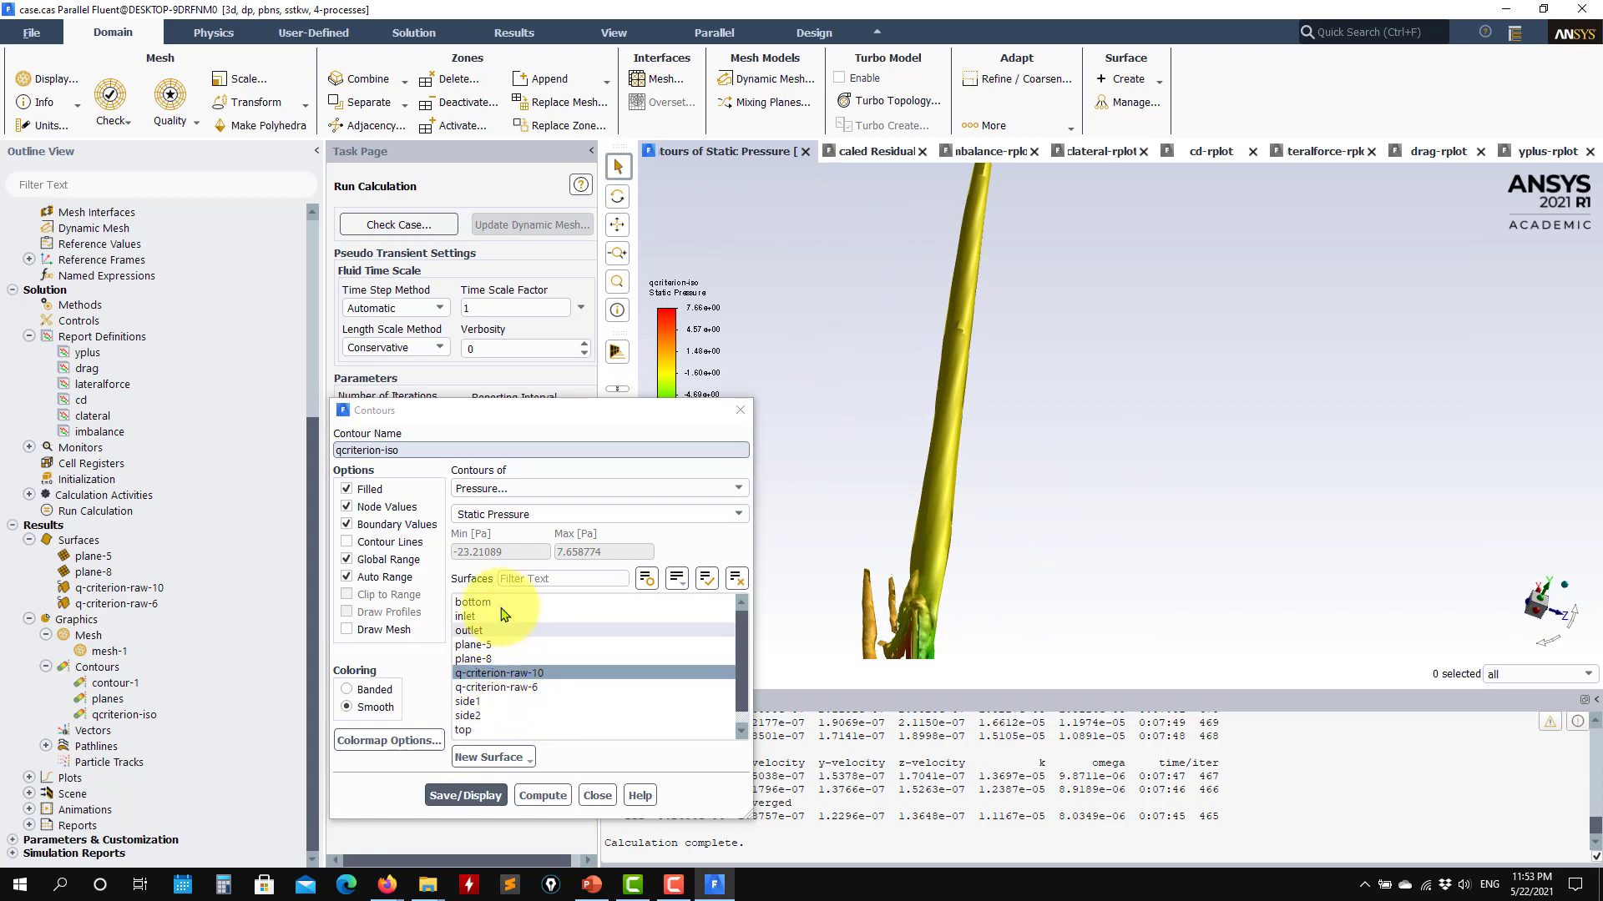
{"action": "left_click", "coordinate": [500, 604]}
{"action": "left_click", "coordinate": [465, 796]}
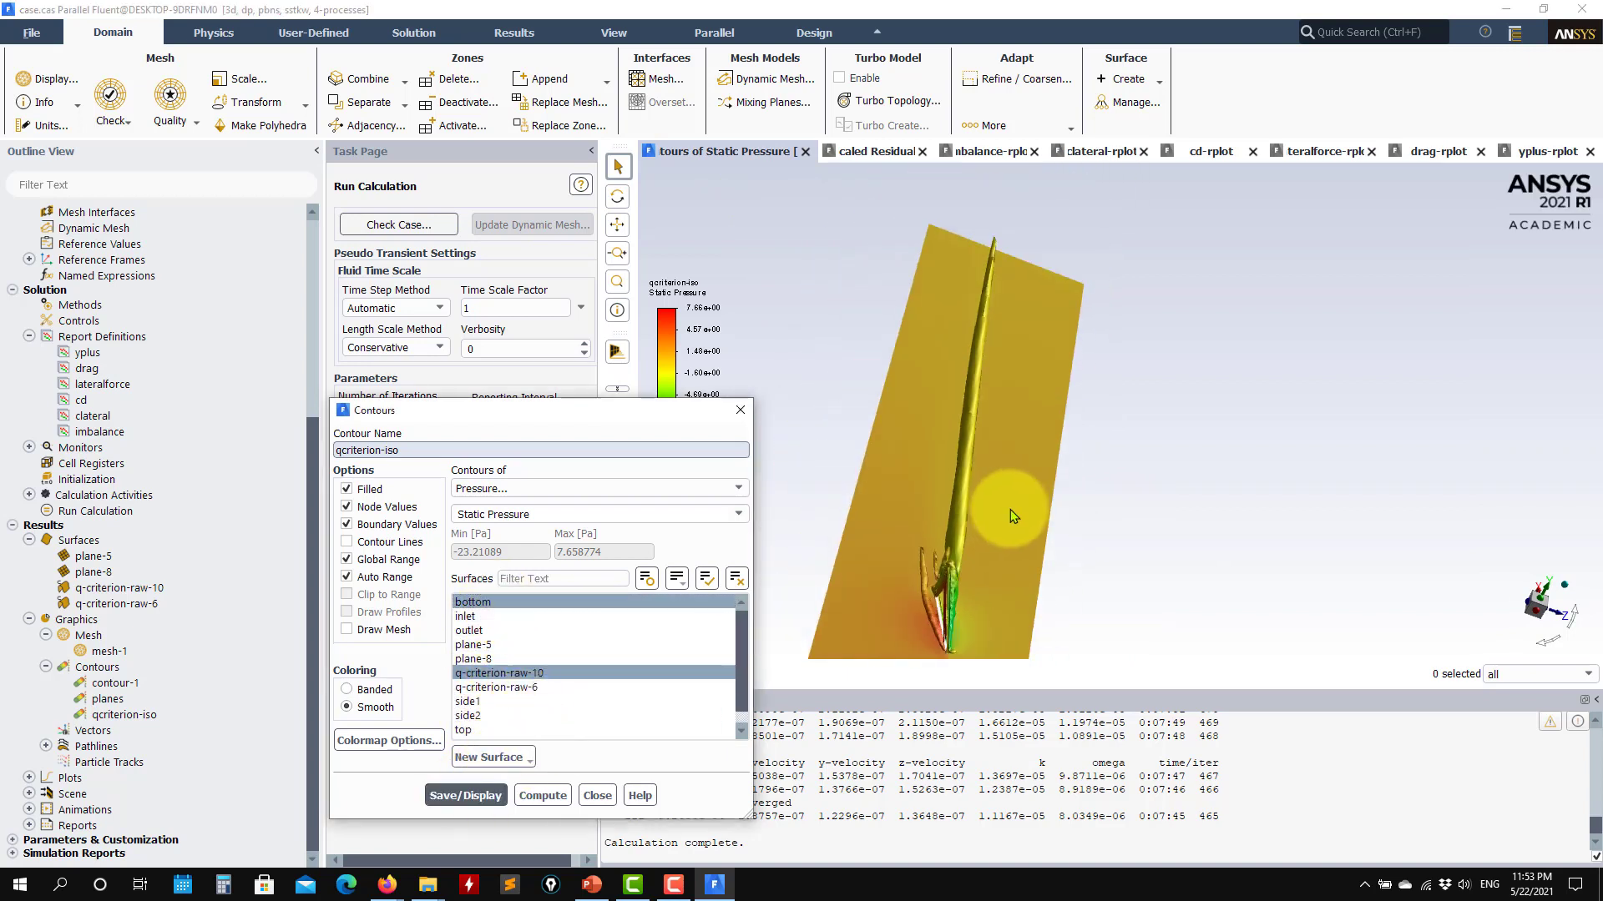
Examine the tip vortex over the bottom surface from several angles, and close the contour definition.
{"action": "left_click_drag", "start_coordinate": [984, 455], "coordinate": [940, 602]}
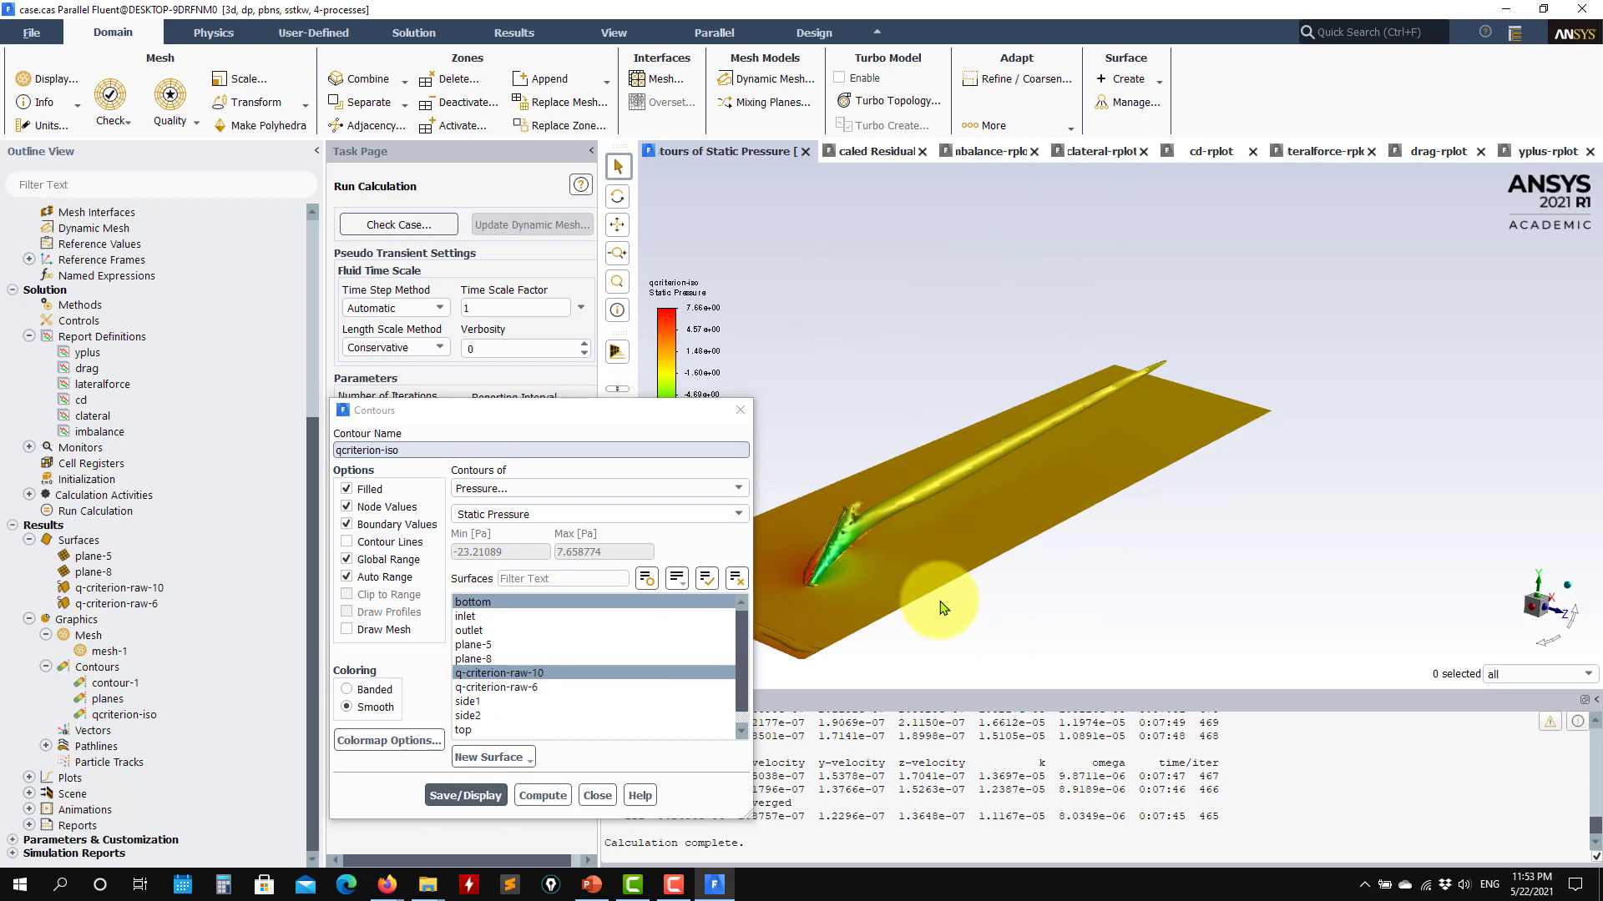
{"action": "scroll", "coordinate": [1175, 571], "scroll_direction": "up", "scroll_amount": 1}
{"action": "left_click_drag", "start_coordinate": [1016, 532], "coordinate": [1126, 473]}
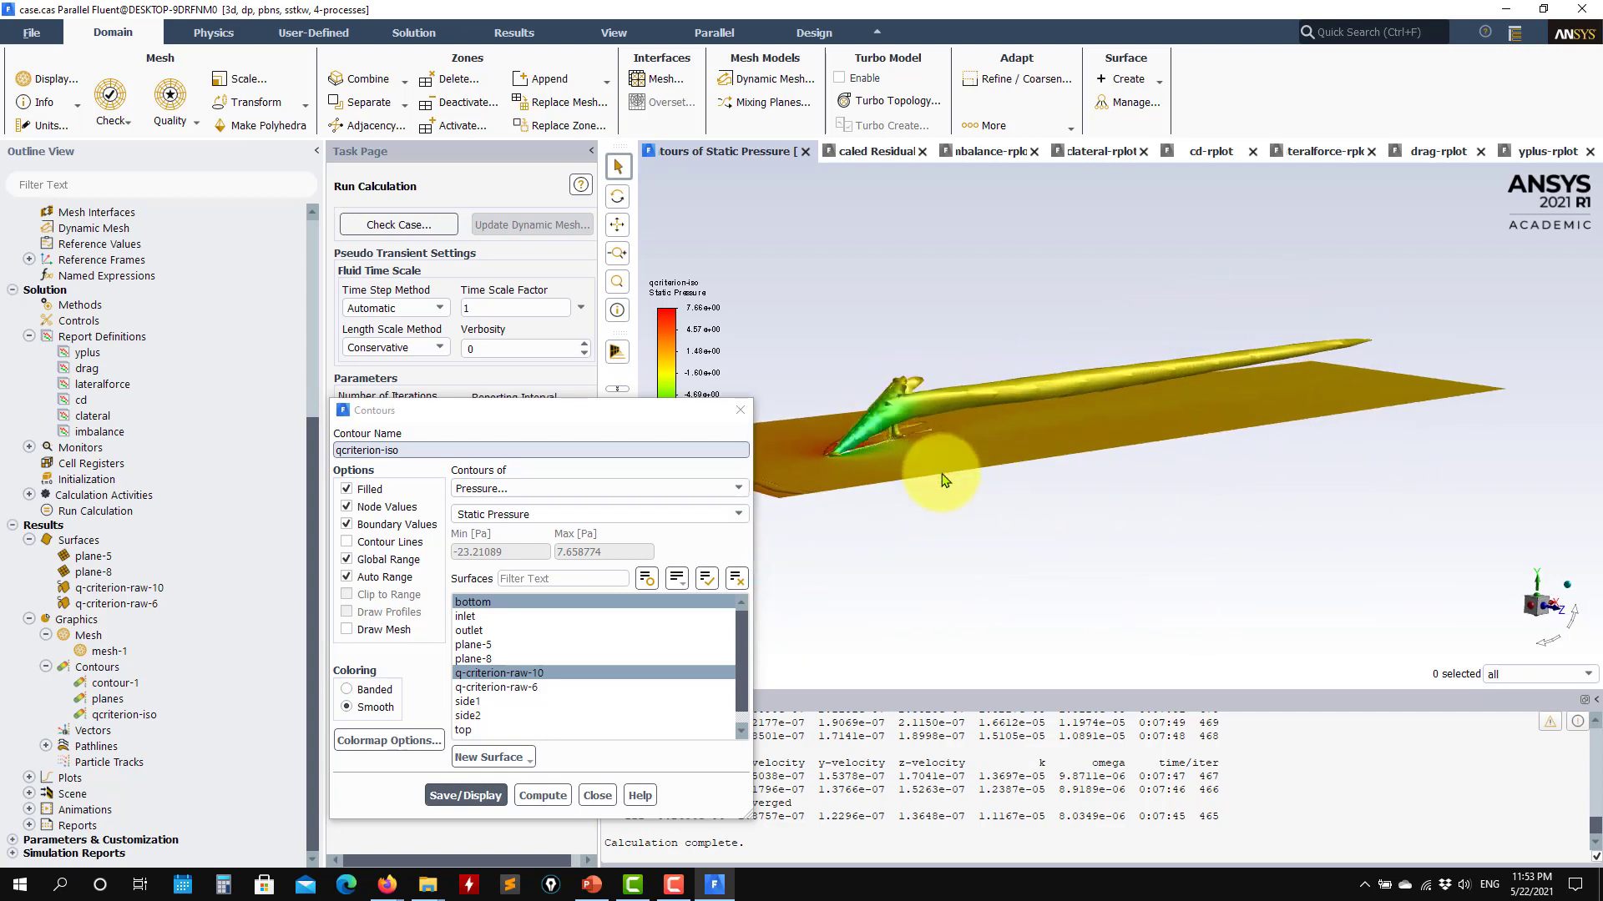
{"action": "left_click_drag", "start_coordinate": [945, 480], "coordinate": [1400, 357]}
{"action": "left_click_drag", "start_coordinate": [1329, 407], "coordinate": [1377, 359]}
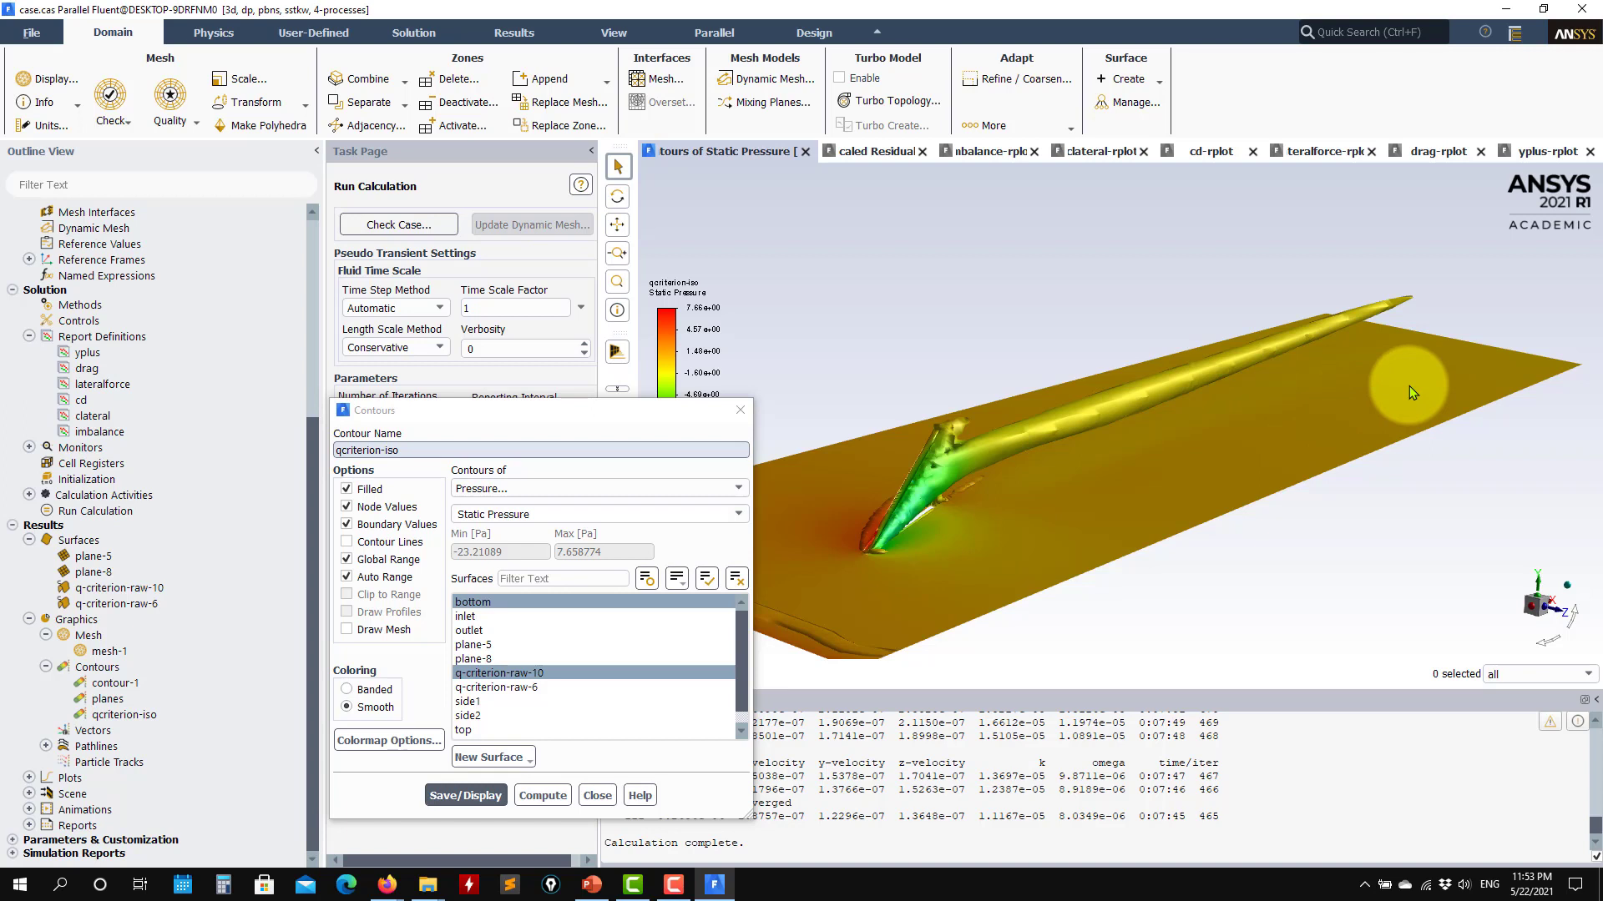
{"action": "left_click_drag", "start_coordinate": [1410, 387], "coordinate": [1354, 396]}
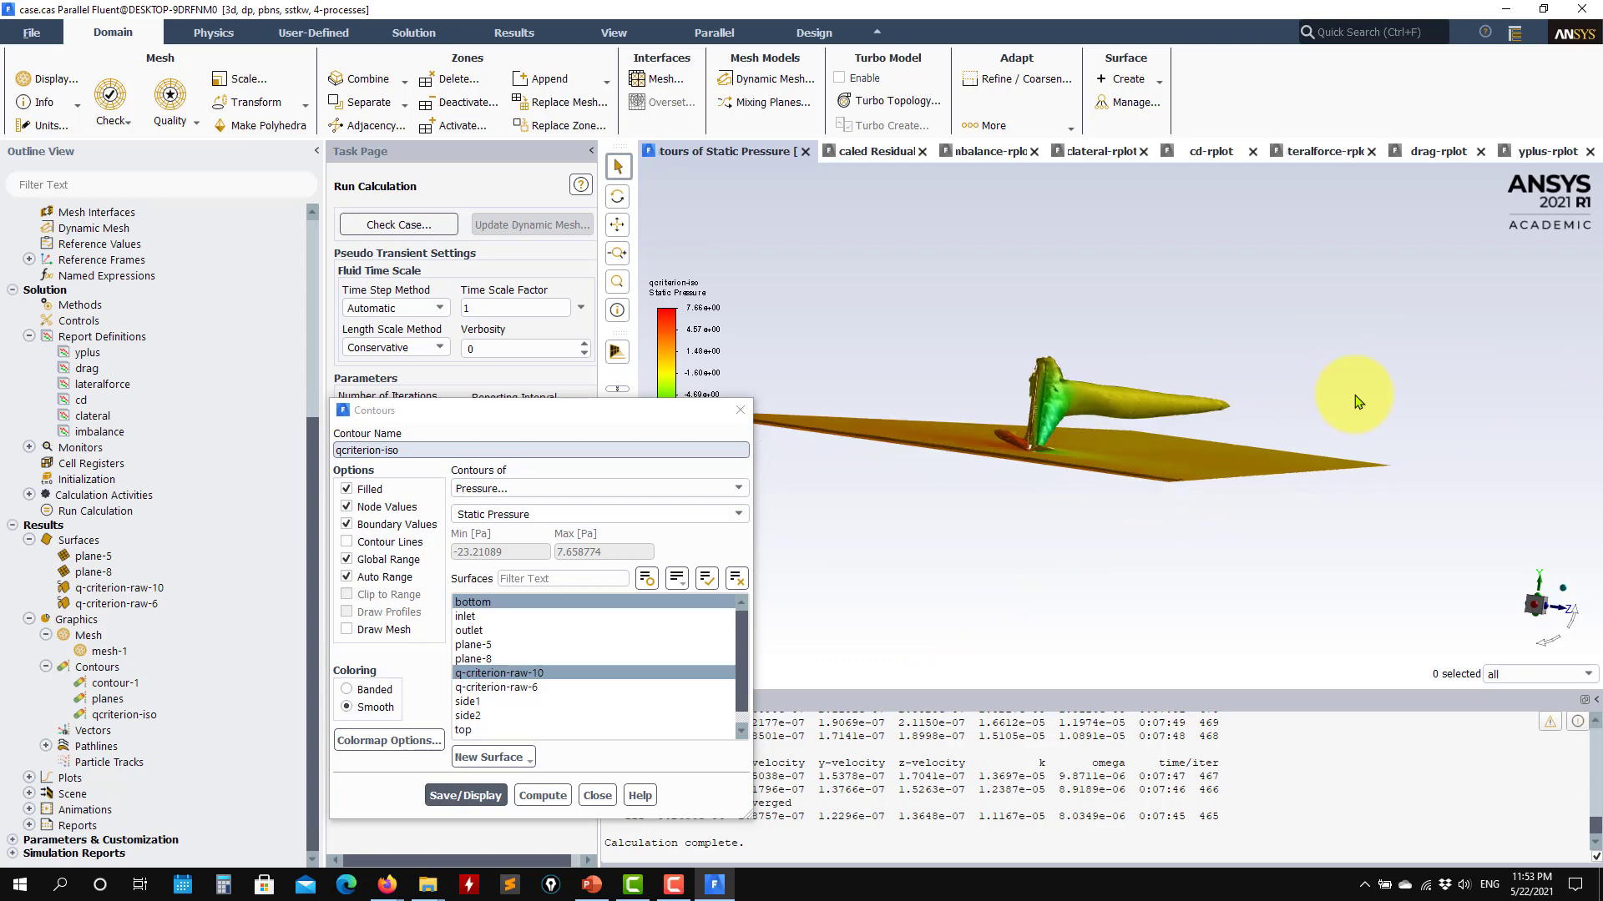
{"action": "left_click_drag", "start_coordinate": [1173, 499], "coordinate": [1219, 478]}
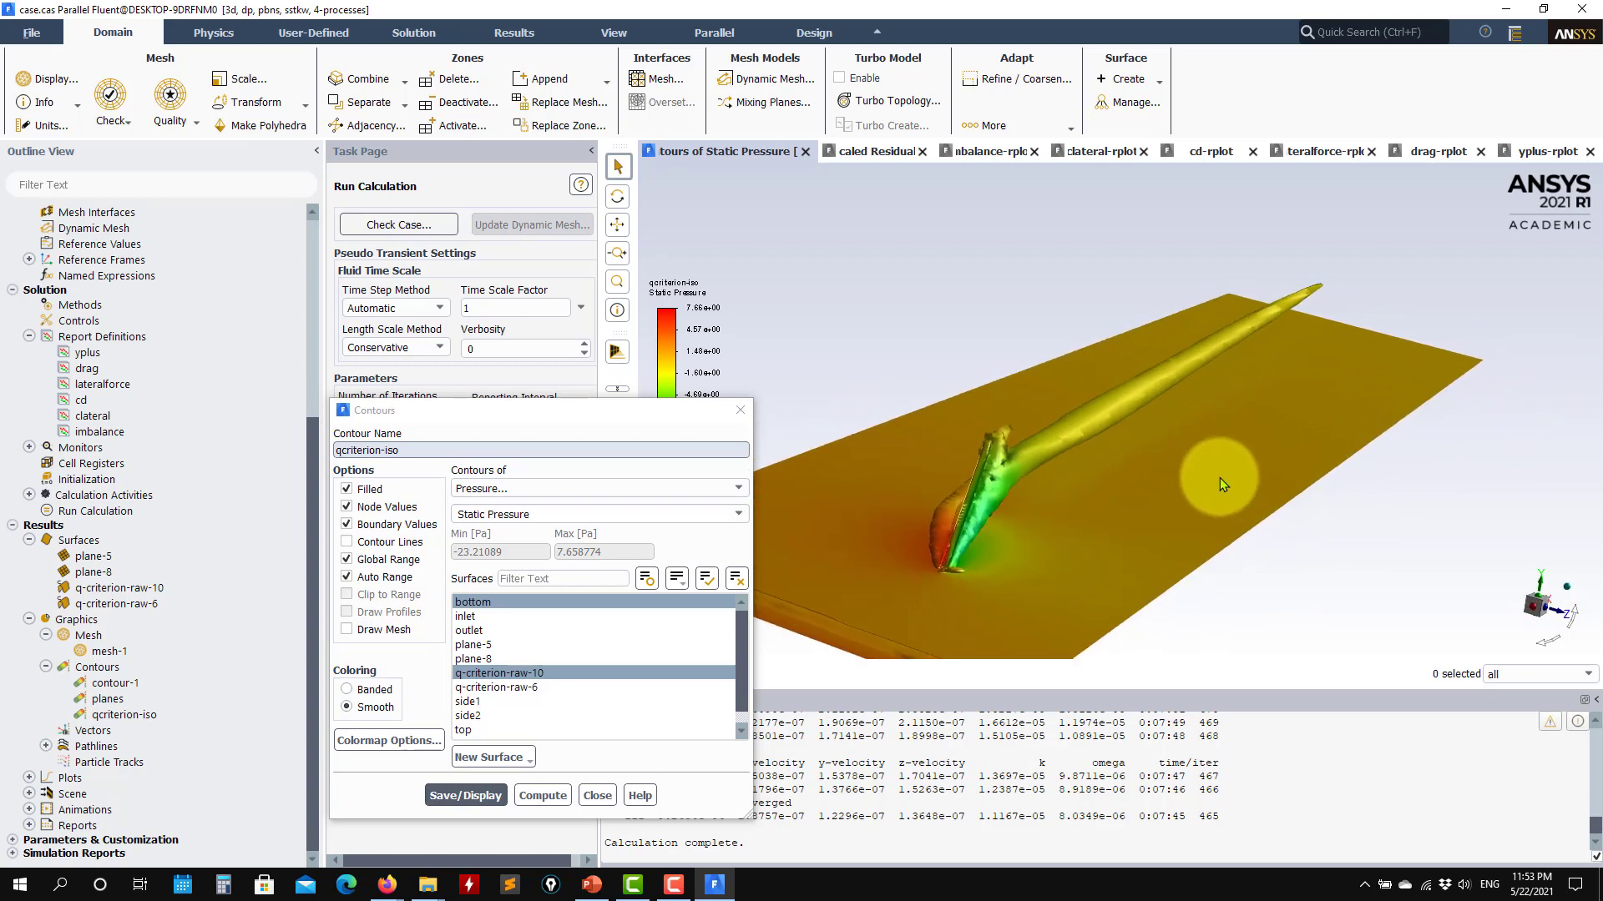
{"action": "left_click_drag", "start_coordinate": [1050, 424], "coordinate": [1119, 509]}
{"action": "left_click", "coordinate": [615, 800]}
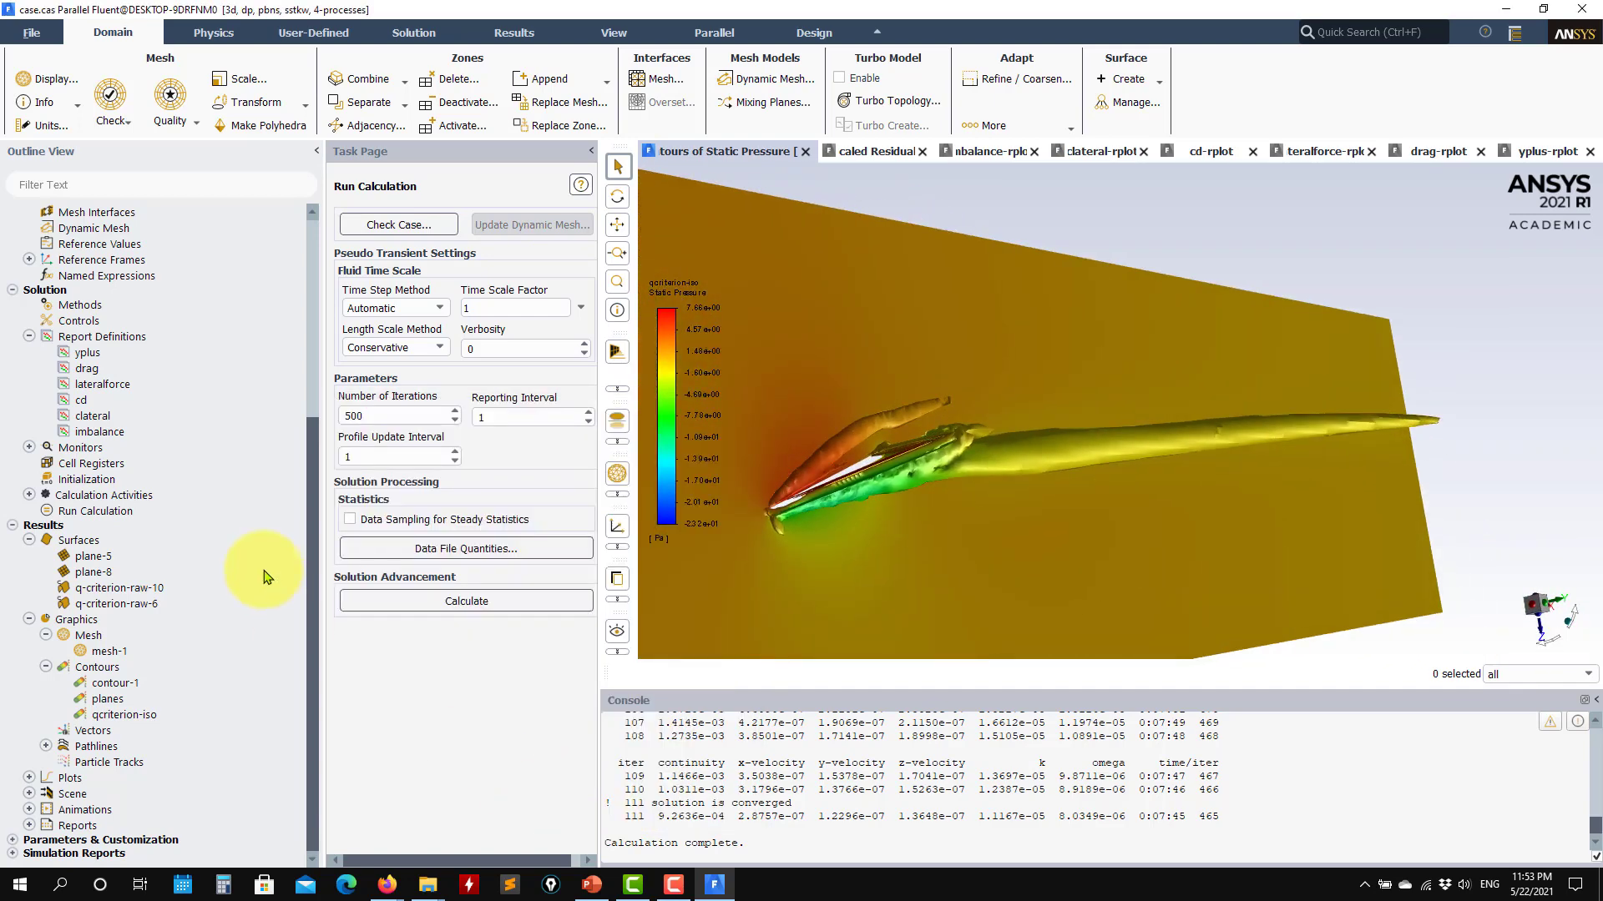
Switch the viscous model to Spalart-Allmaras (1 eqn) with Curvature Correction.
{"action": "scroll", "coordinate": [140, 351], "scroll_direction": "up", "scroll_amount": 6}
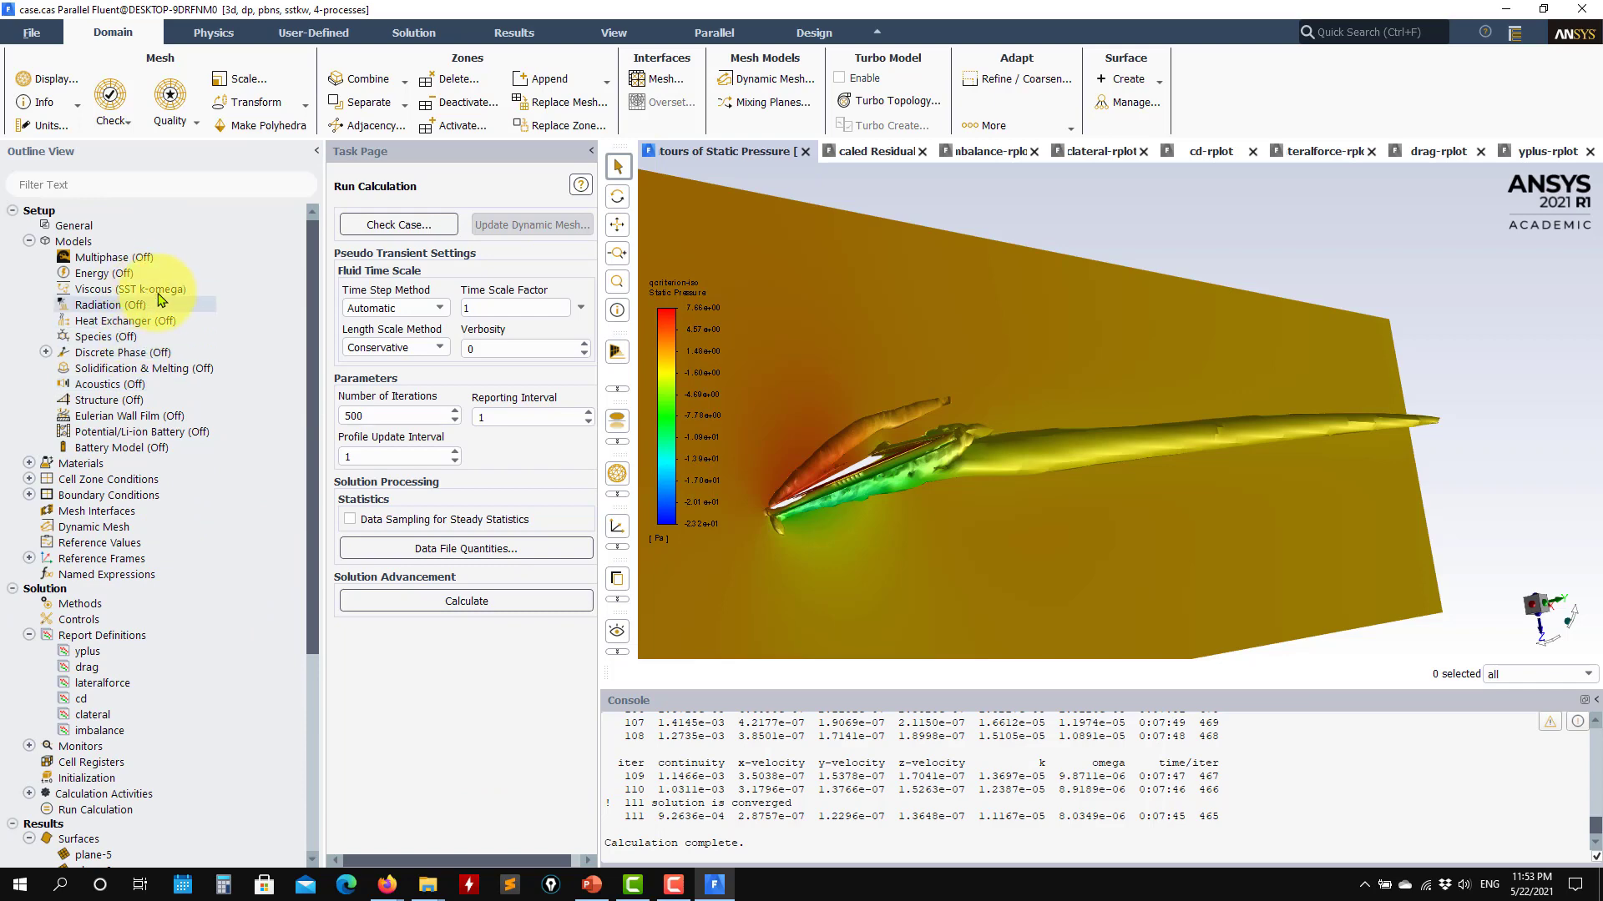
{"action": "double_click", "coordinate": [164, 291]}
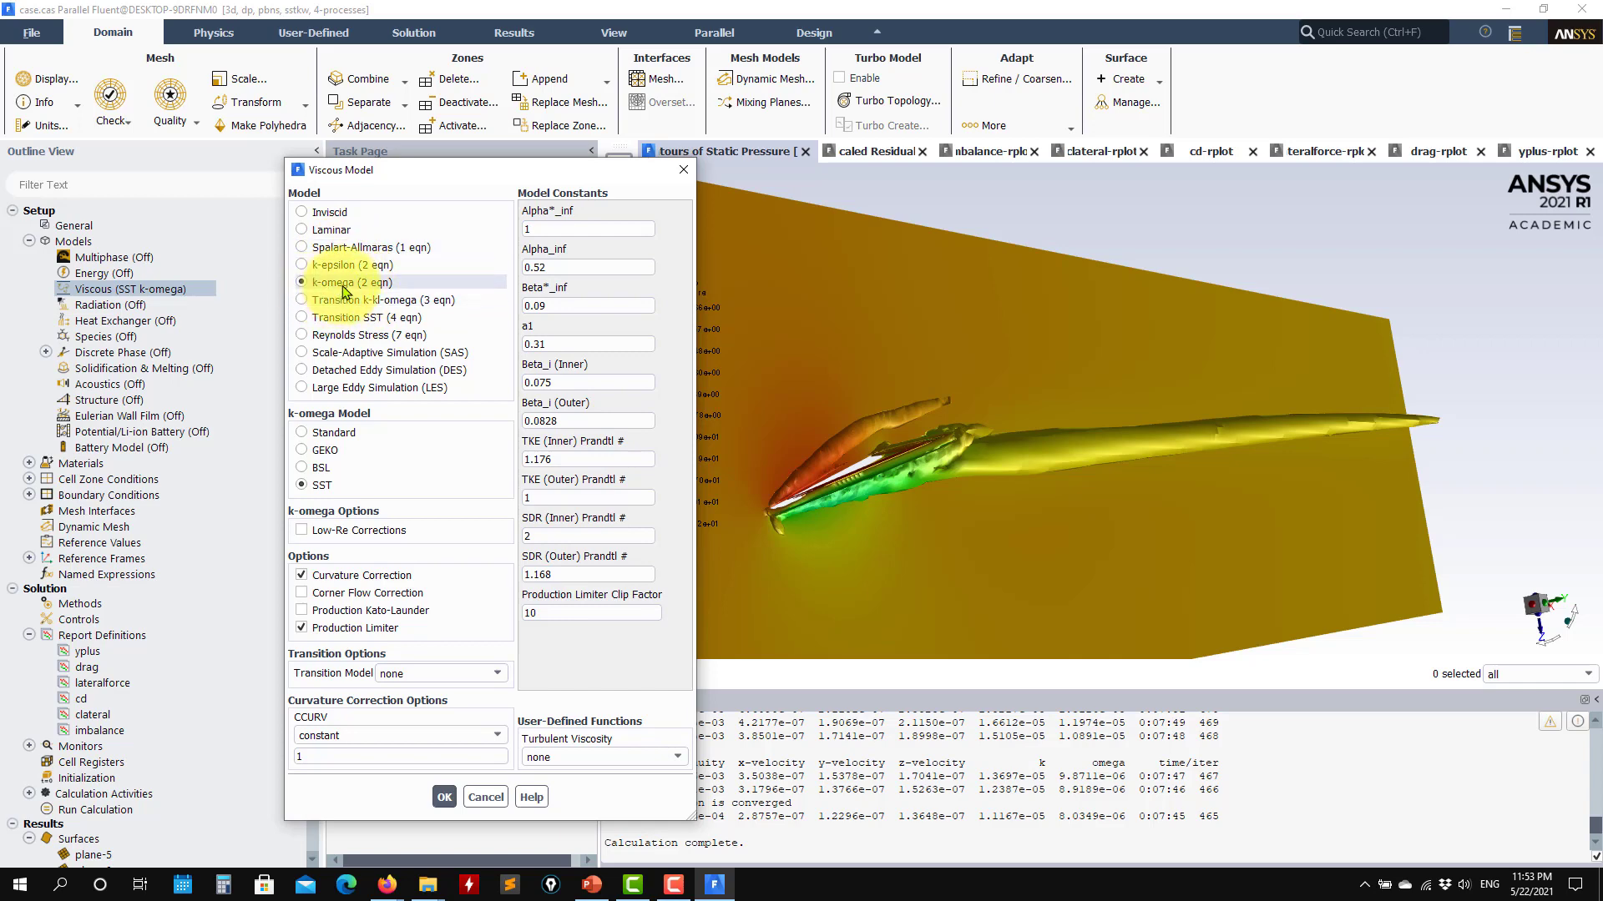
{"action": "left_click", "coordinate": [385, 247]}
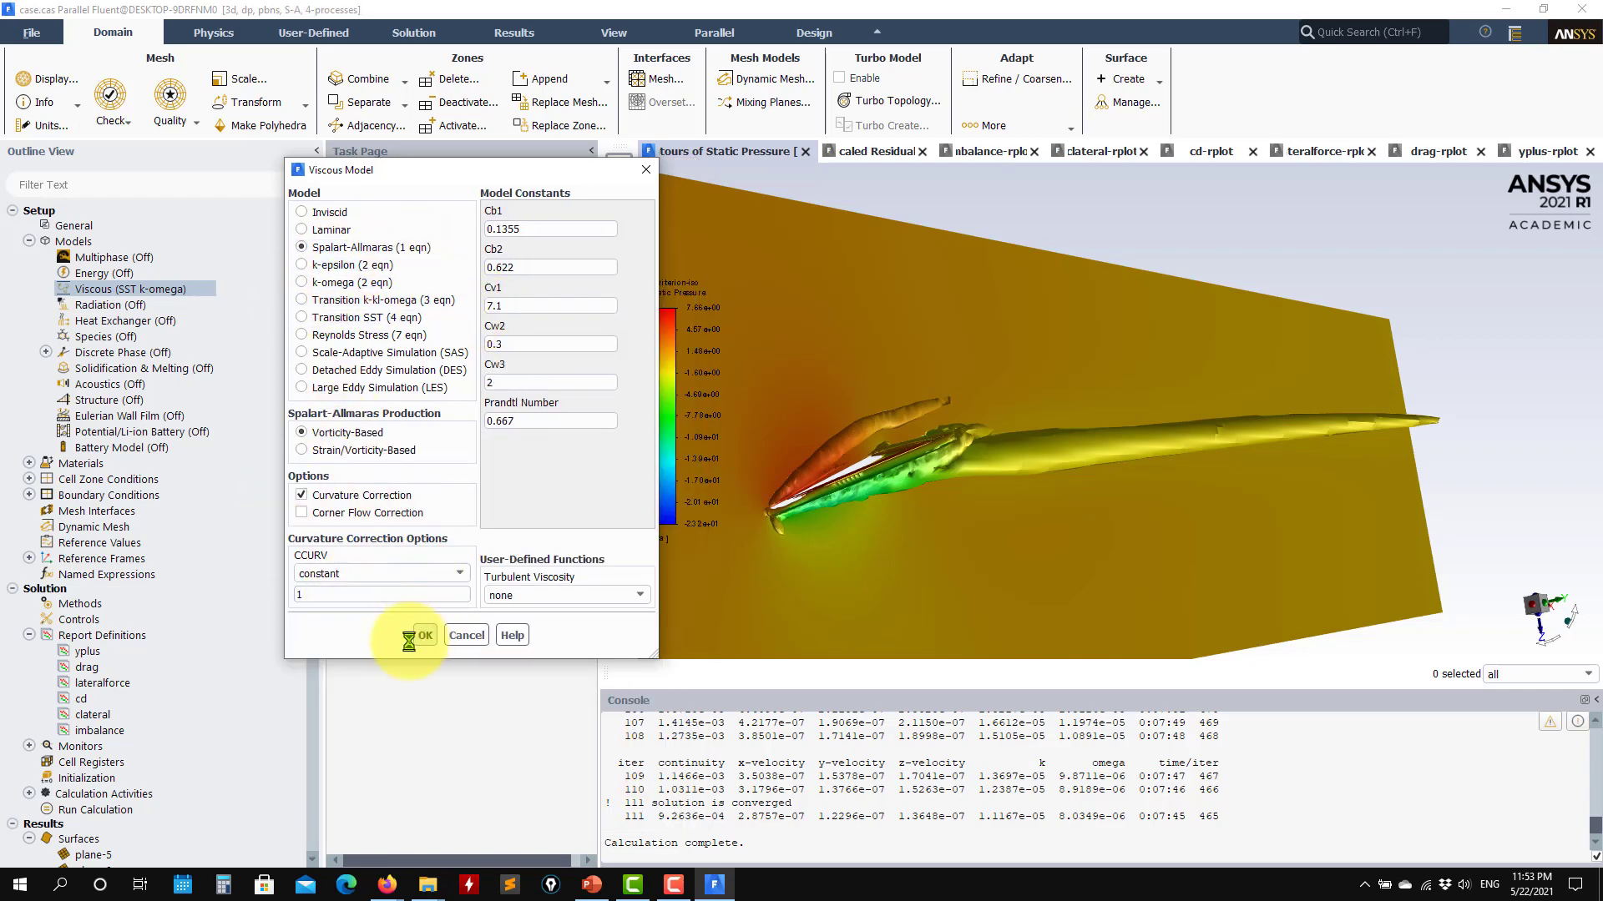
{"action": "left_click", "coordinate": [413, 638]}
Start the 500-iteration calculation with the Spalart-Allmaras model and show the scaled residuals while it runs.
{"action": "left_click", "coordinate": [422, 602]}
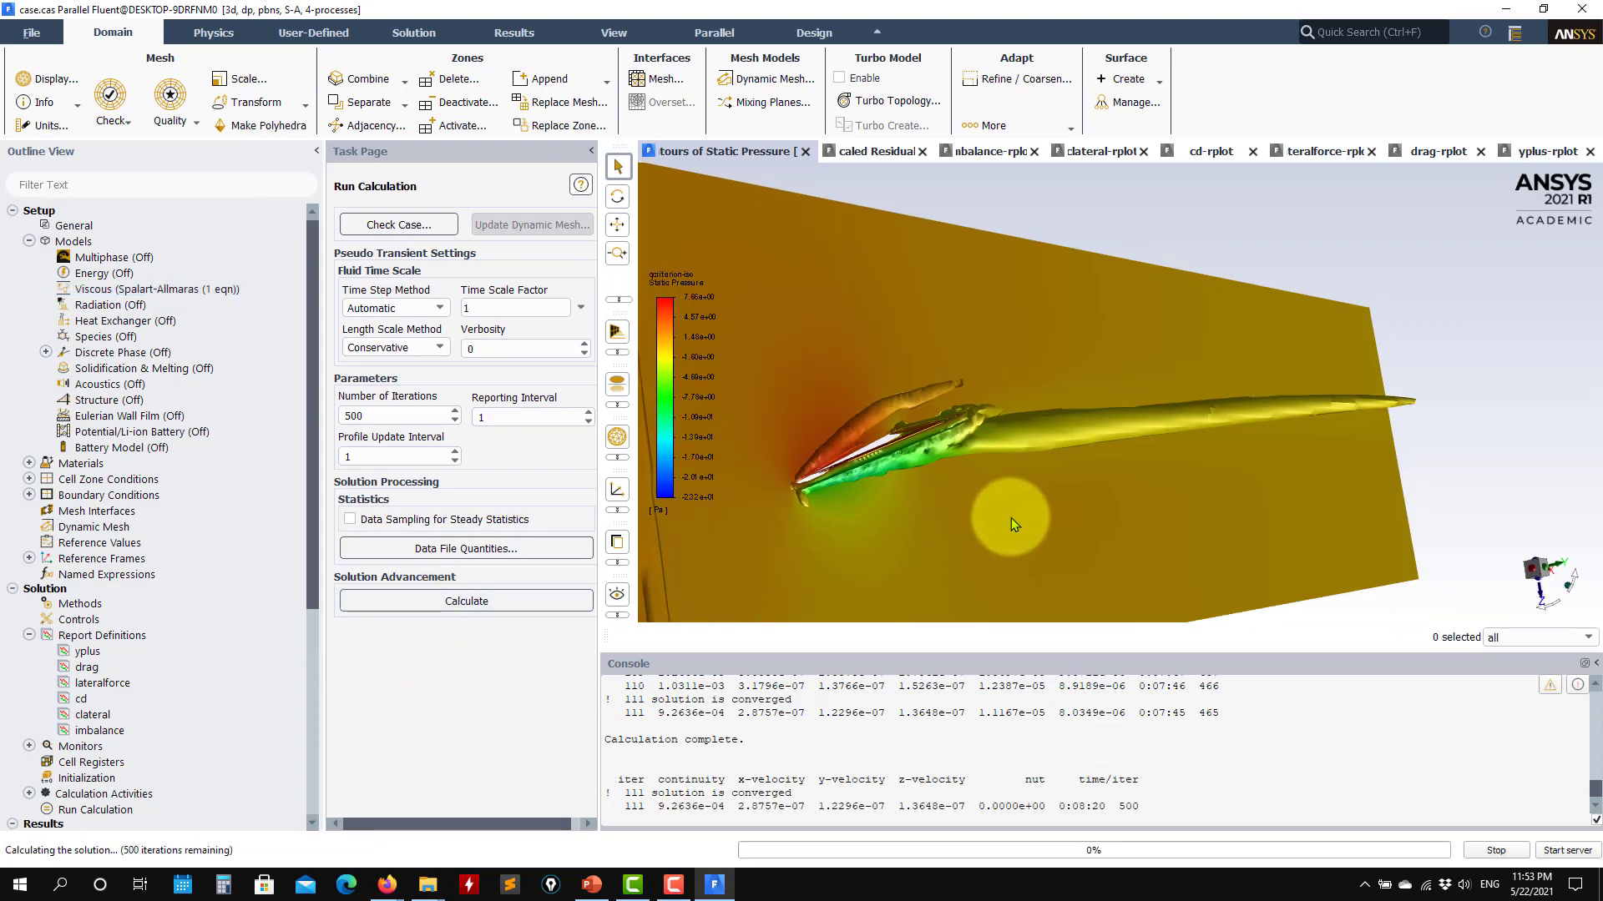
{"action": "left_click_drag", "start_coordinate": [1062, 463], "coordinate": [1129, 474]}
{"action": "scroll", "coordinate": [1128, 474], "scroll_direction": "down", "scroll_amount": 4}
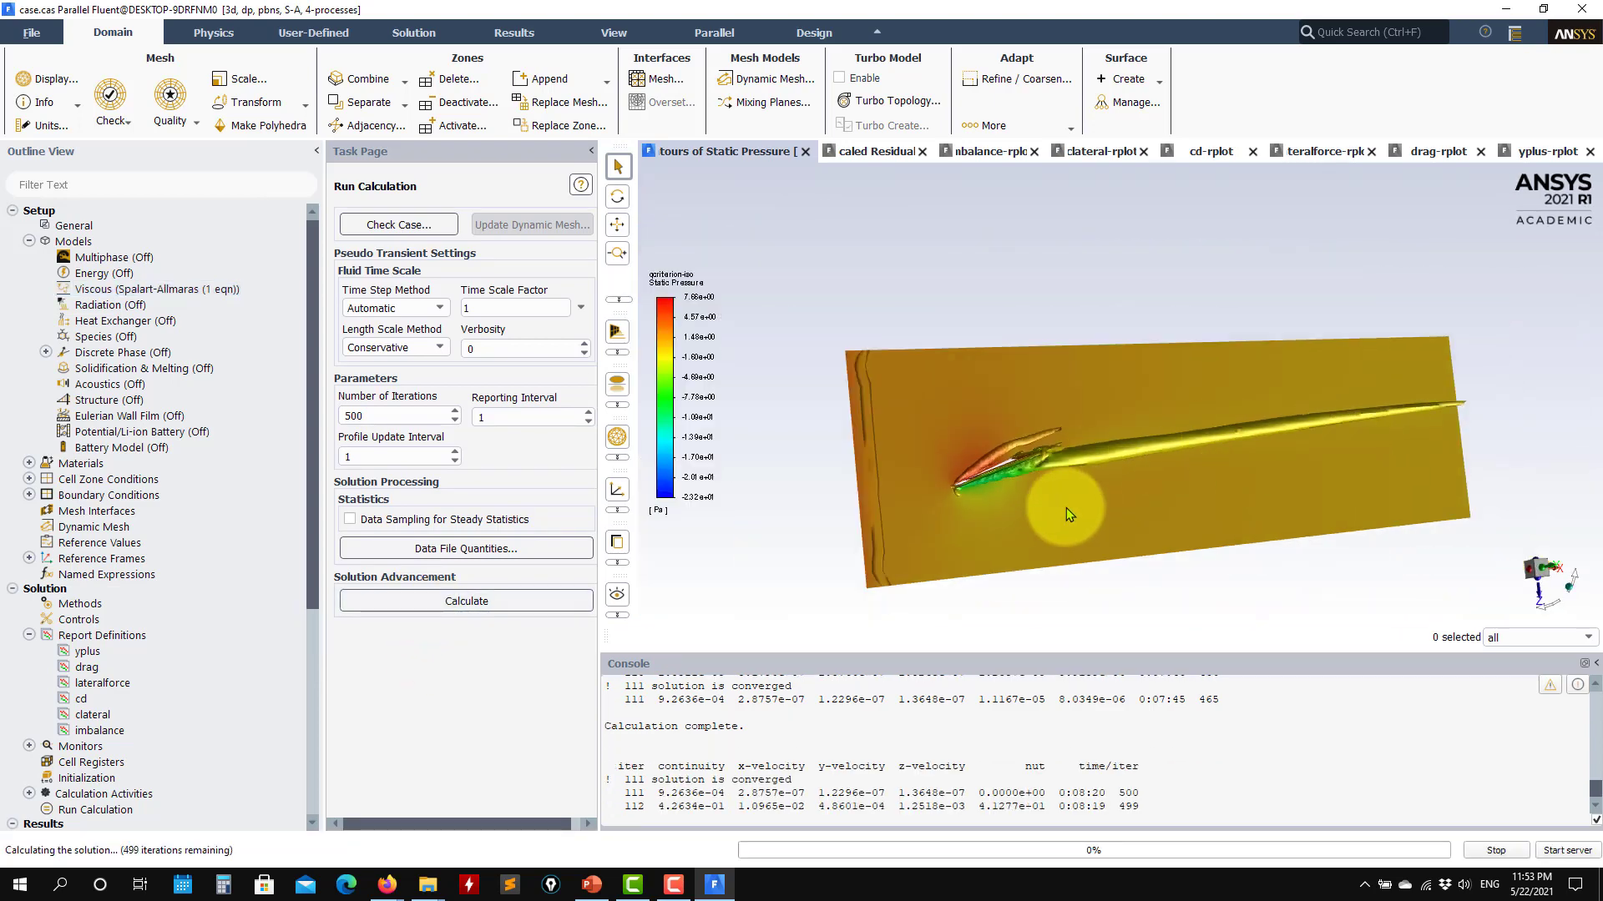
{"action": "left_click", "coordinate": [884, 158]}
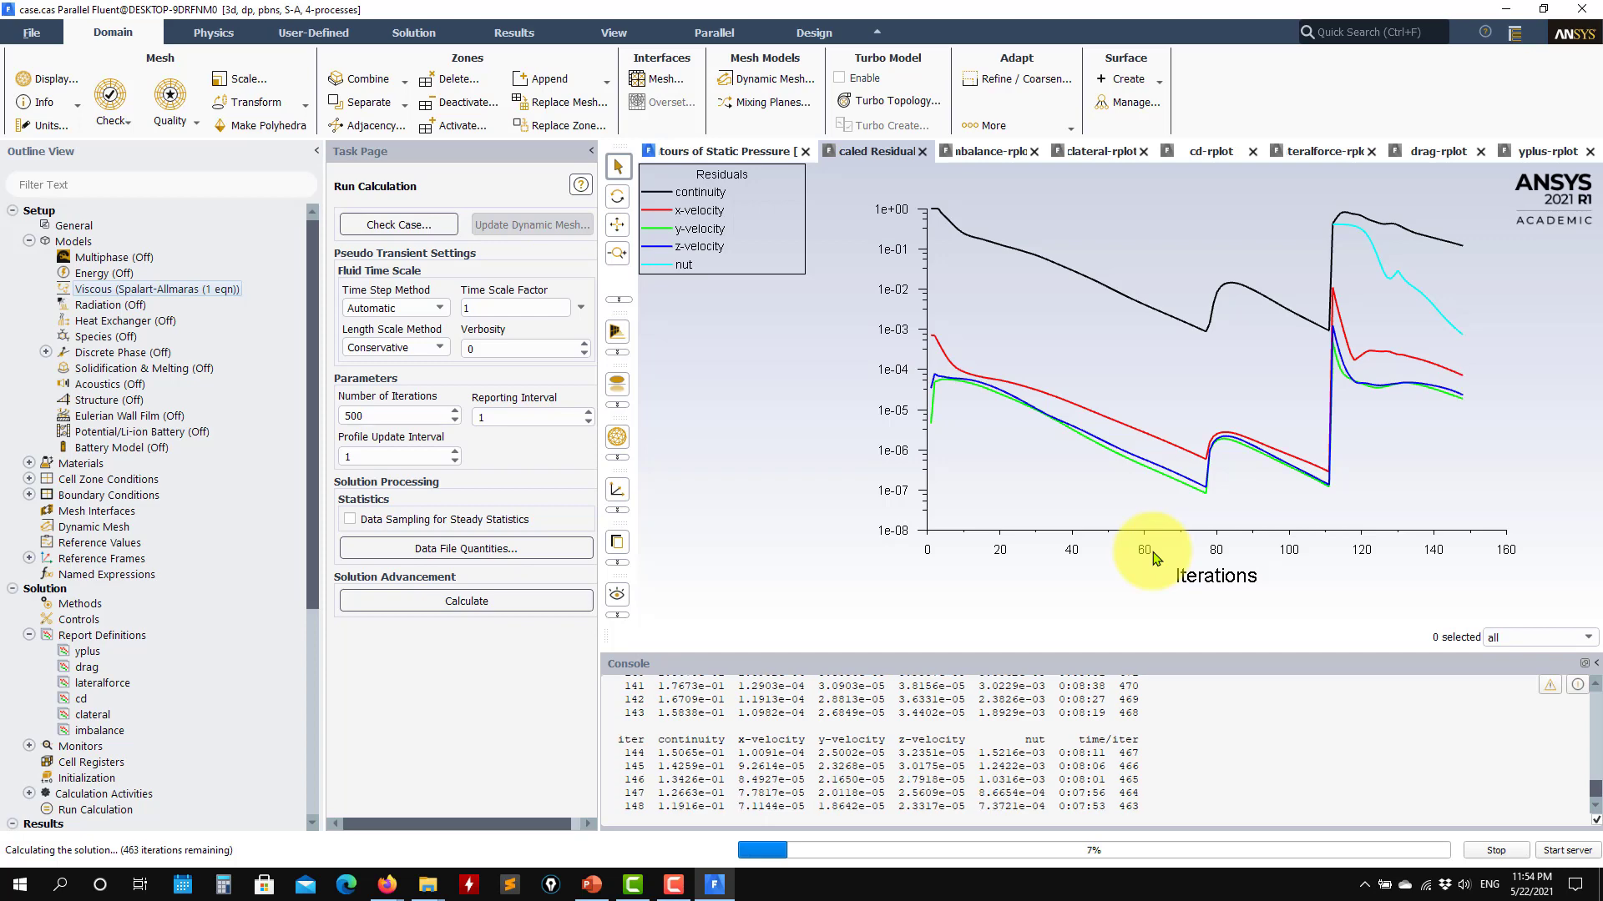
Stop the running calculation, and rerun it for up to 500 iterations with the Spalart-Allmaras production set to Strain/Vorticity-Based.
{"action": "left_click", "coordinate": [1496, 850]}
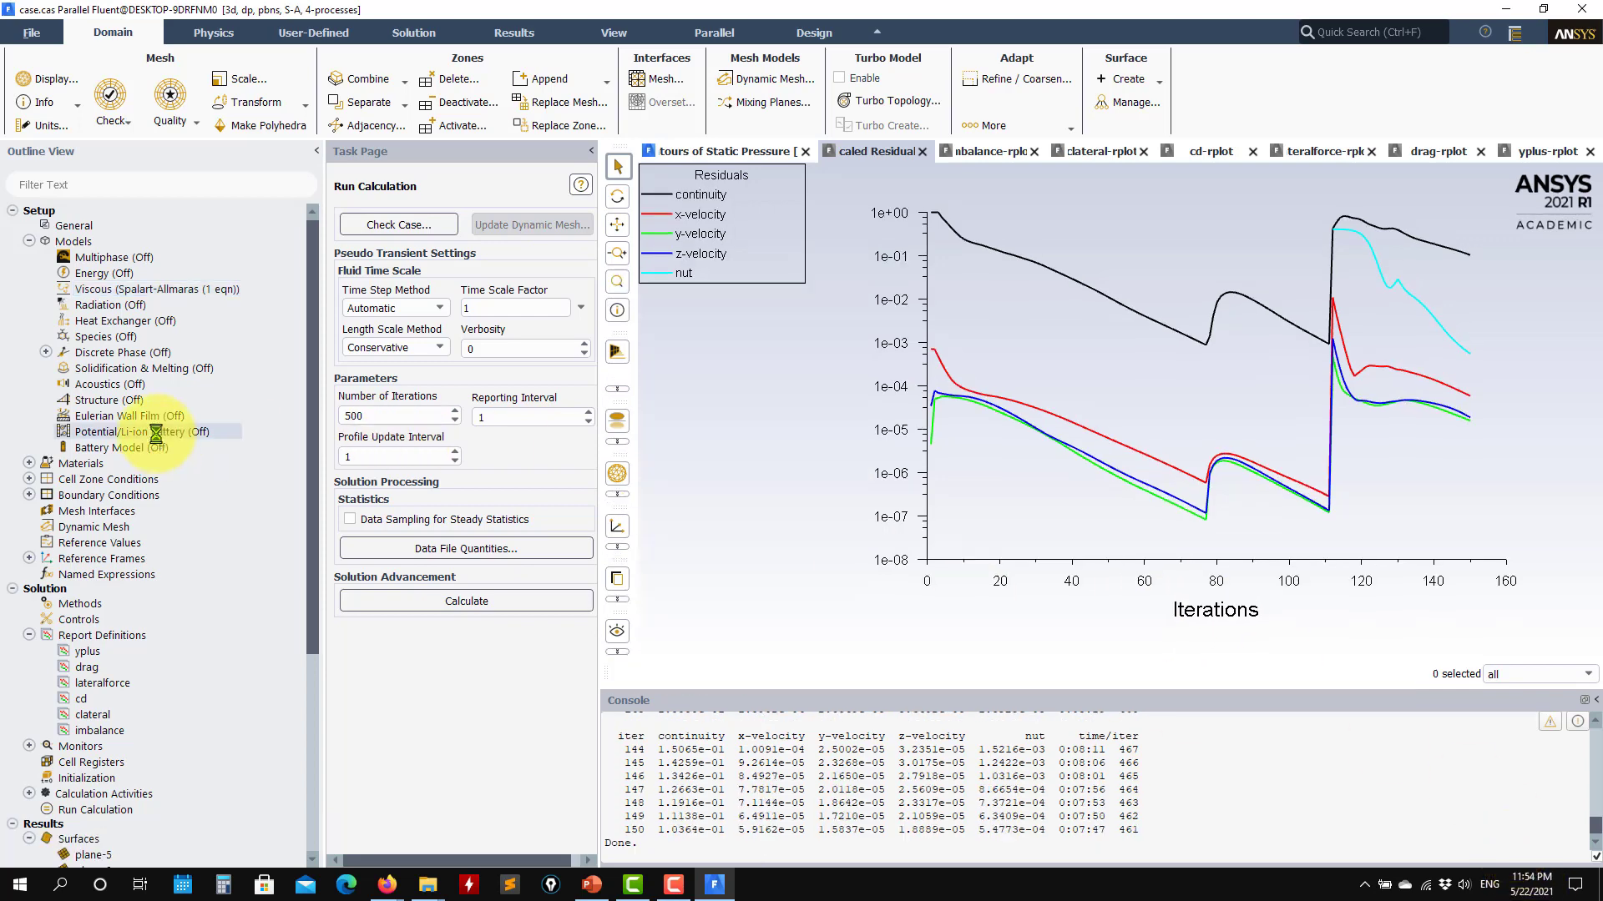
{"action": "double_click", "coordinate": [210, 289]}
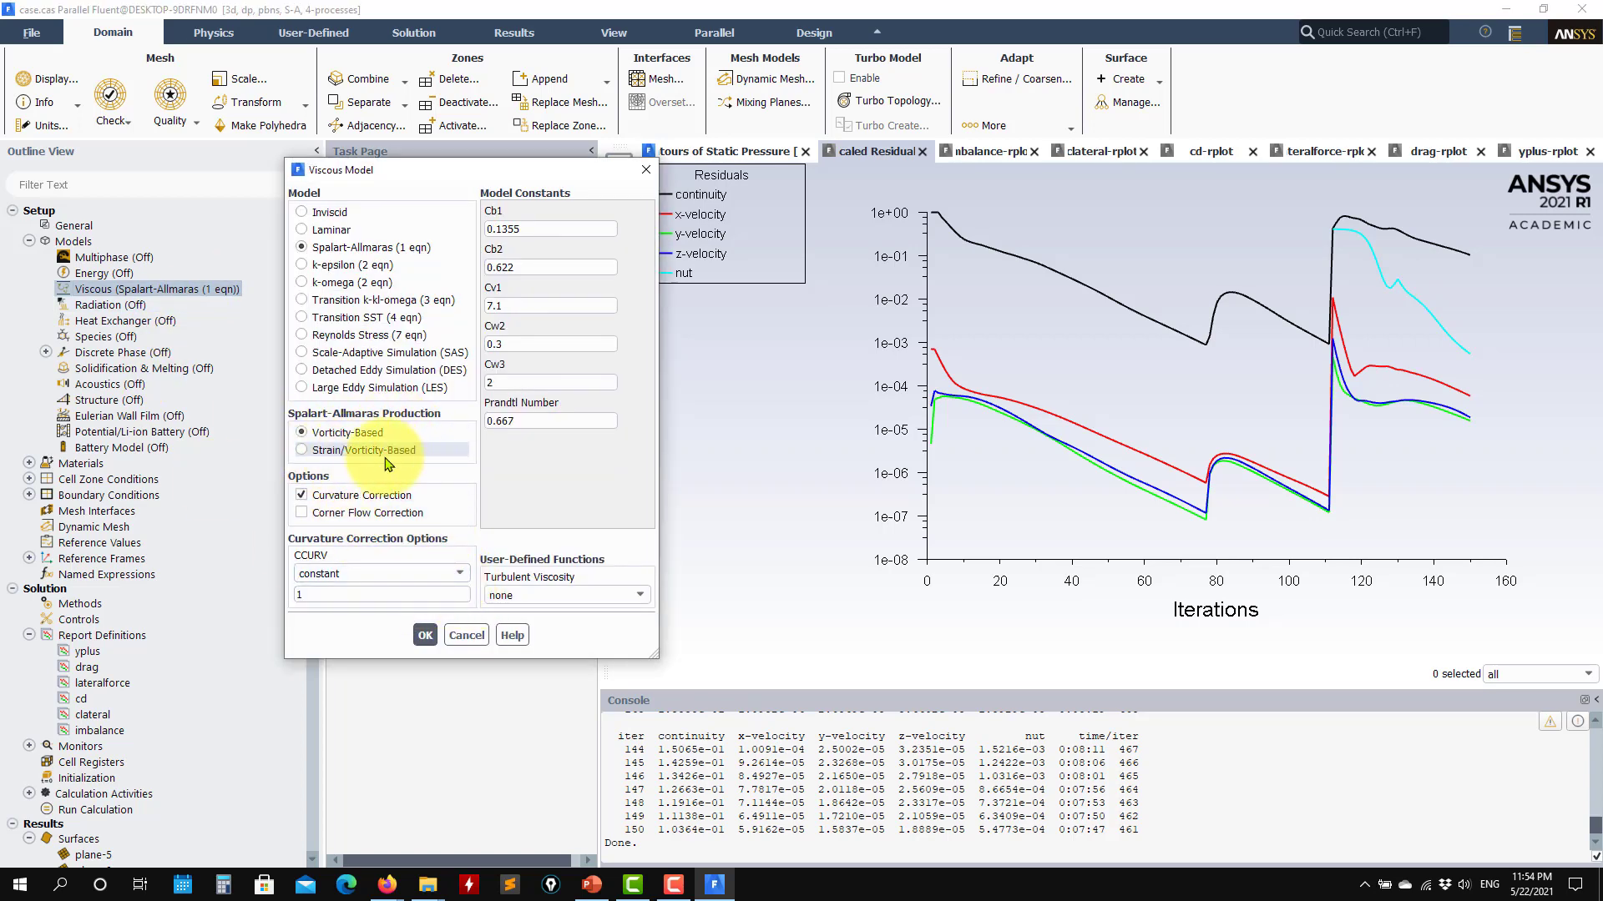
{"action": "left_click", "coordinate": [334, 452]}
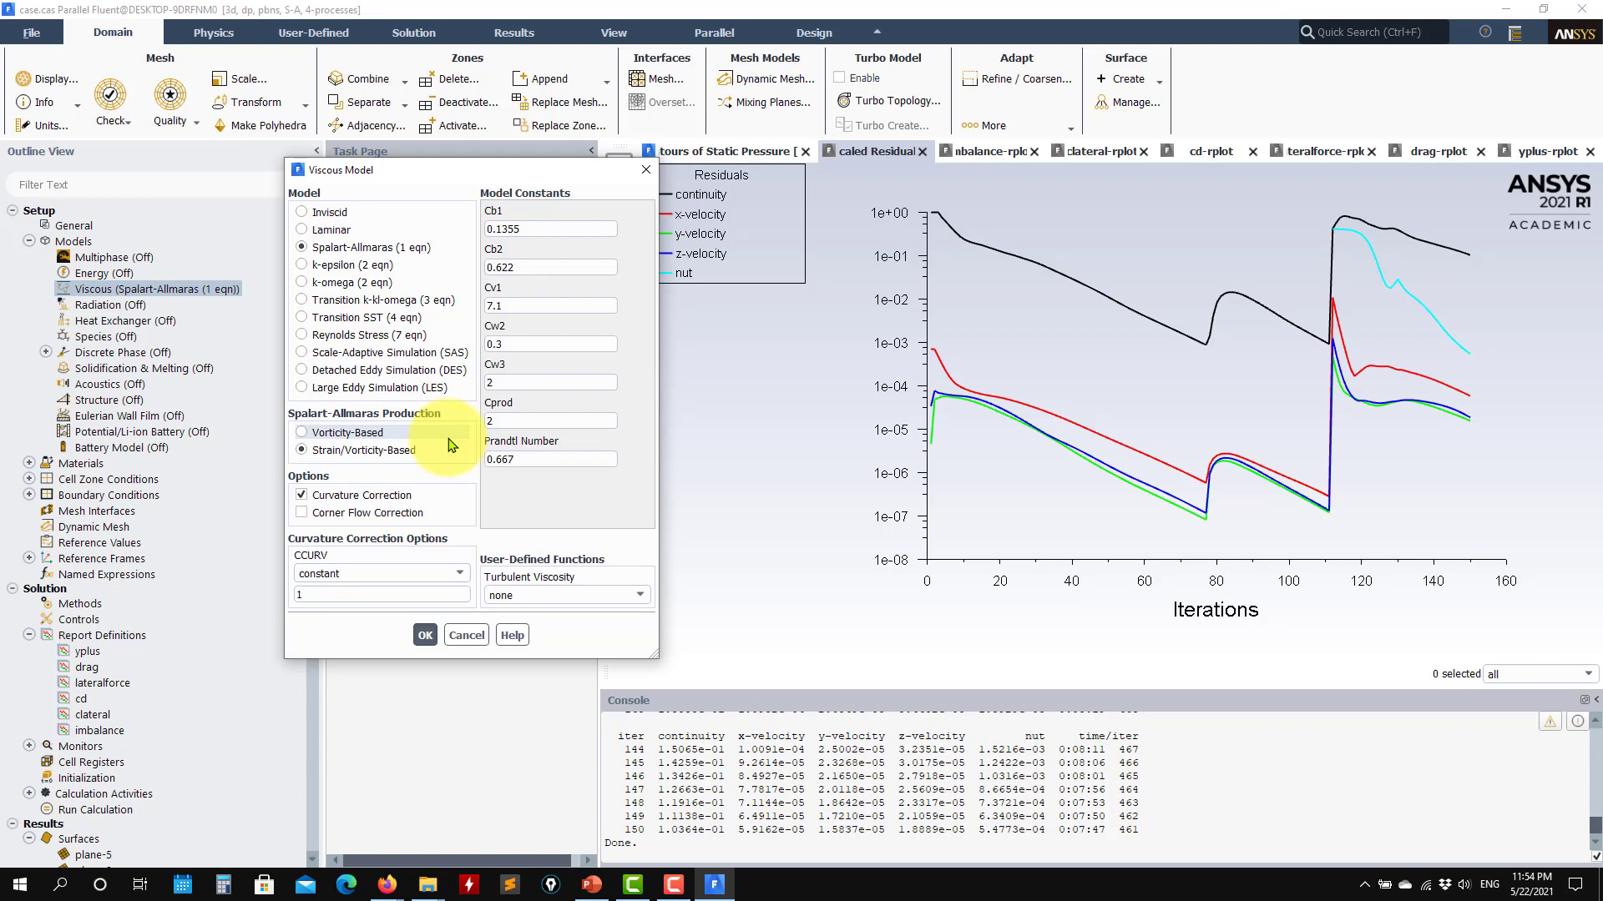
{"action": "left_click", "coordinate": [387, 437]}
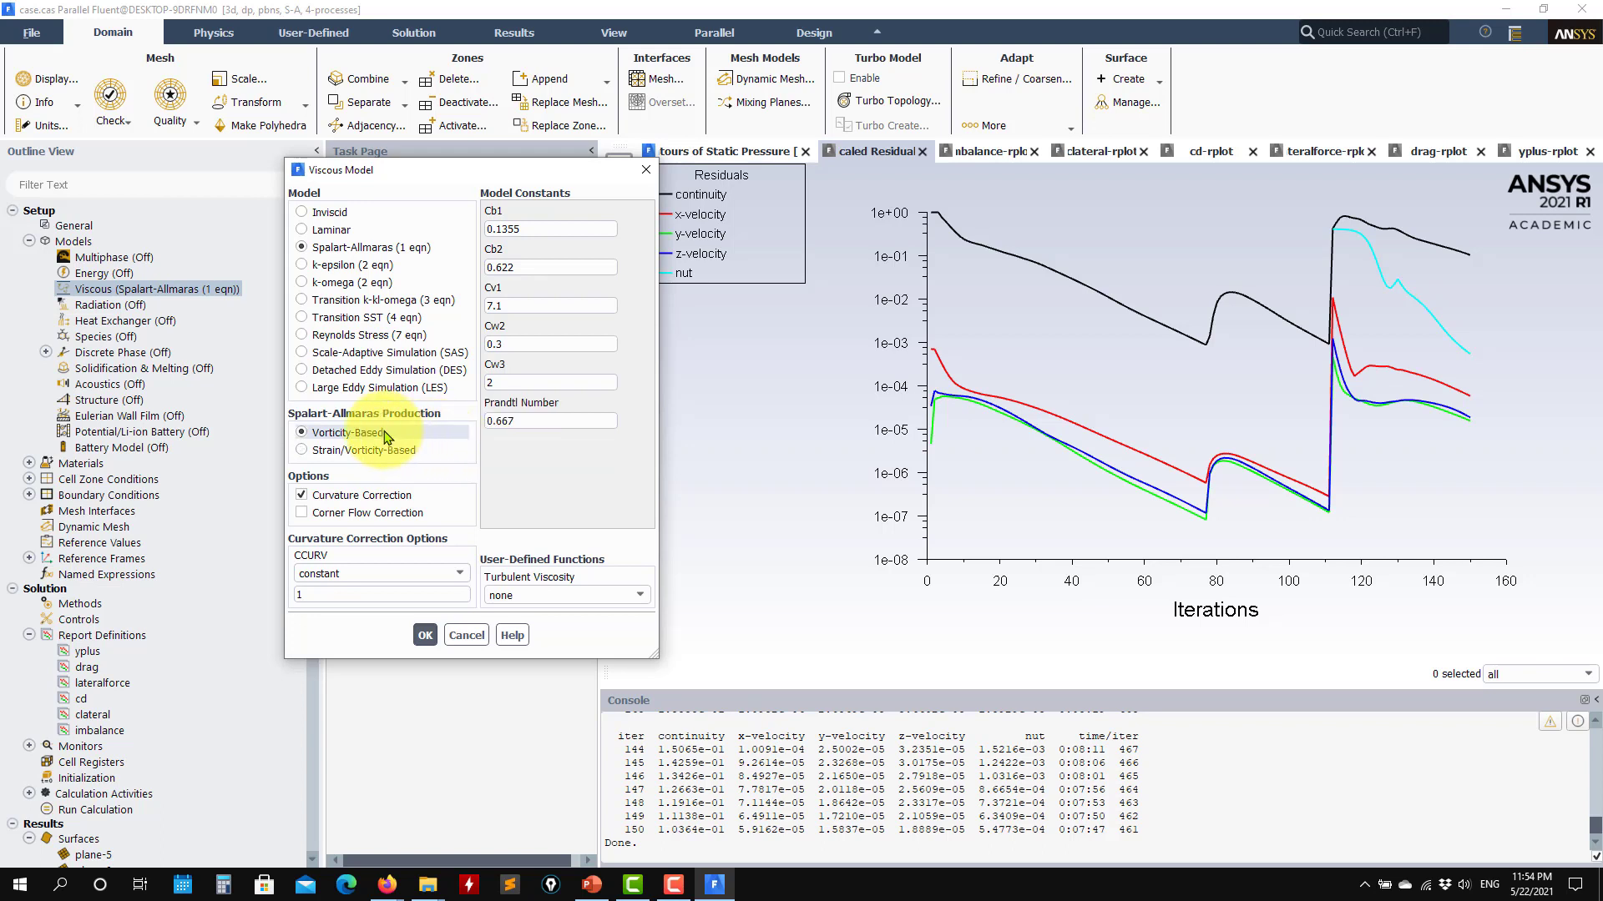
{"action": "left_click", "coordinate": [399, 450]}
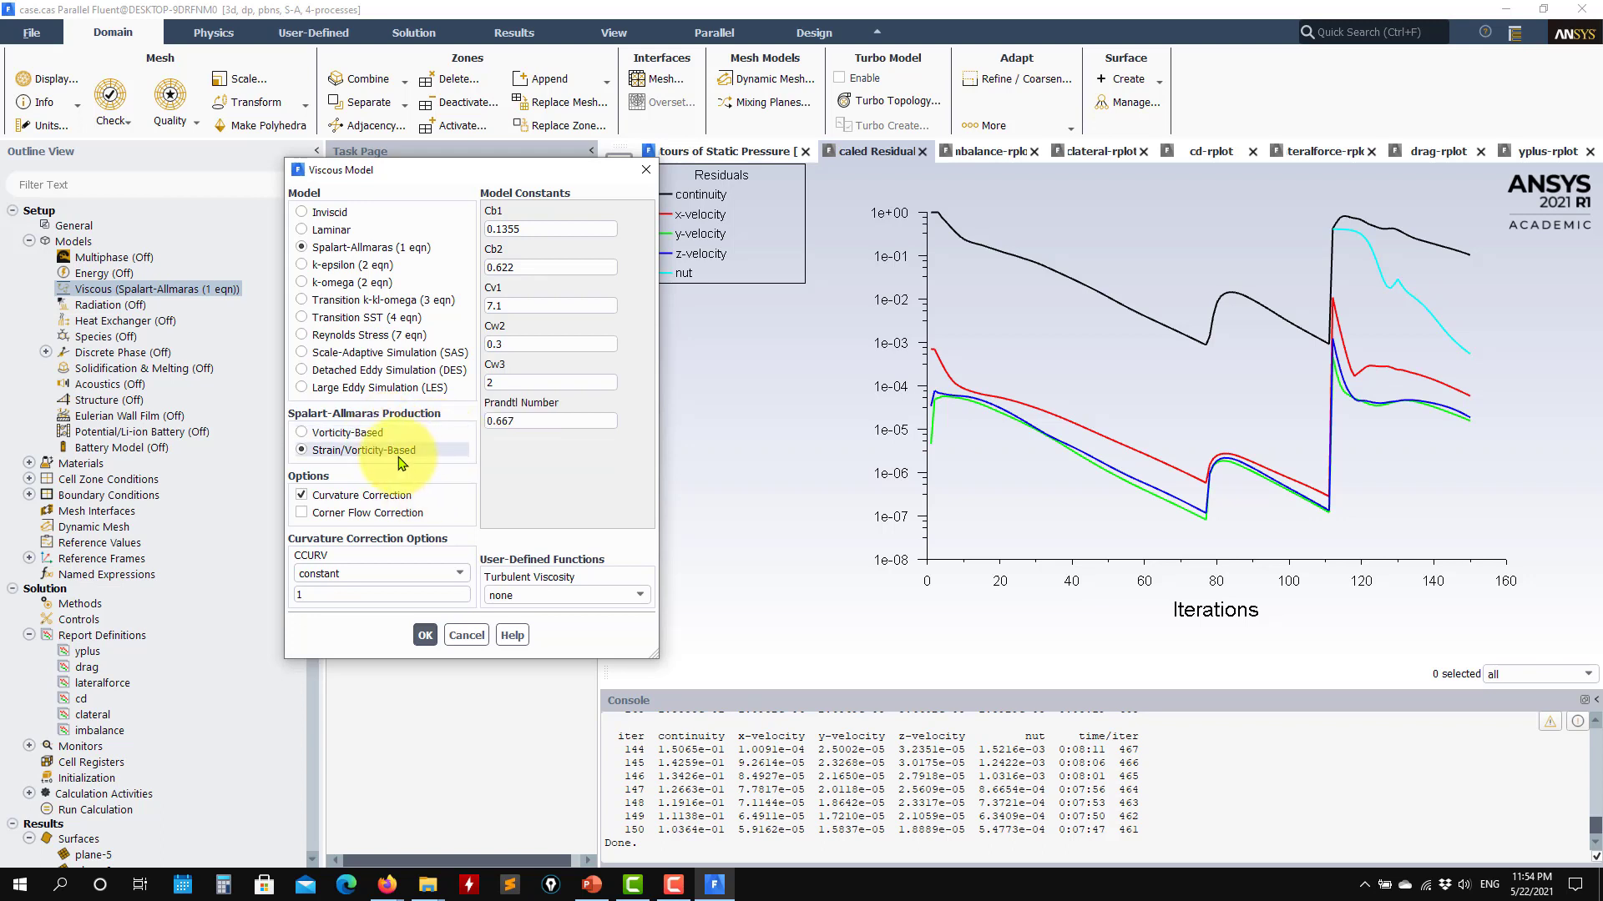
{"action": "left_click", "coordinate": [425, 636]}
{"action": "left_click", "coordinate": [413, 599]}
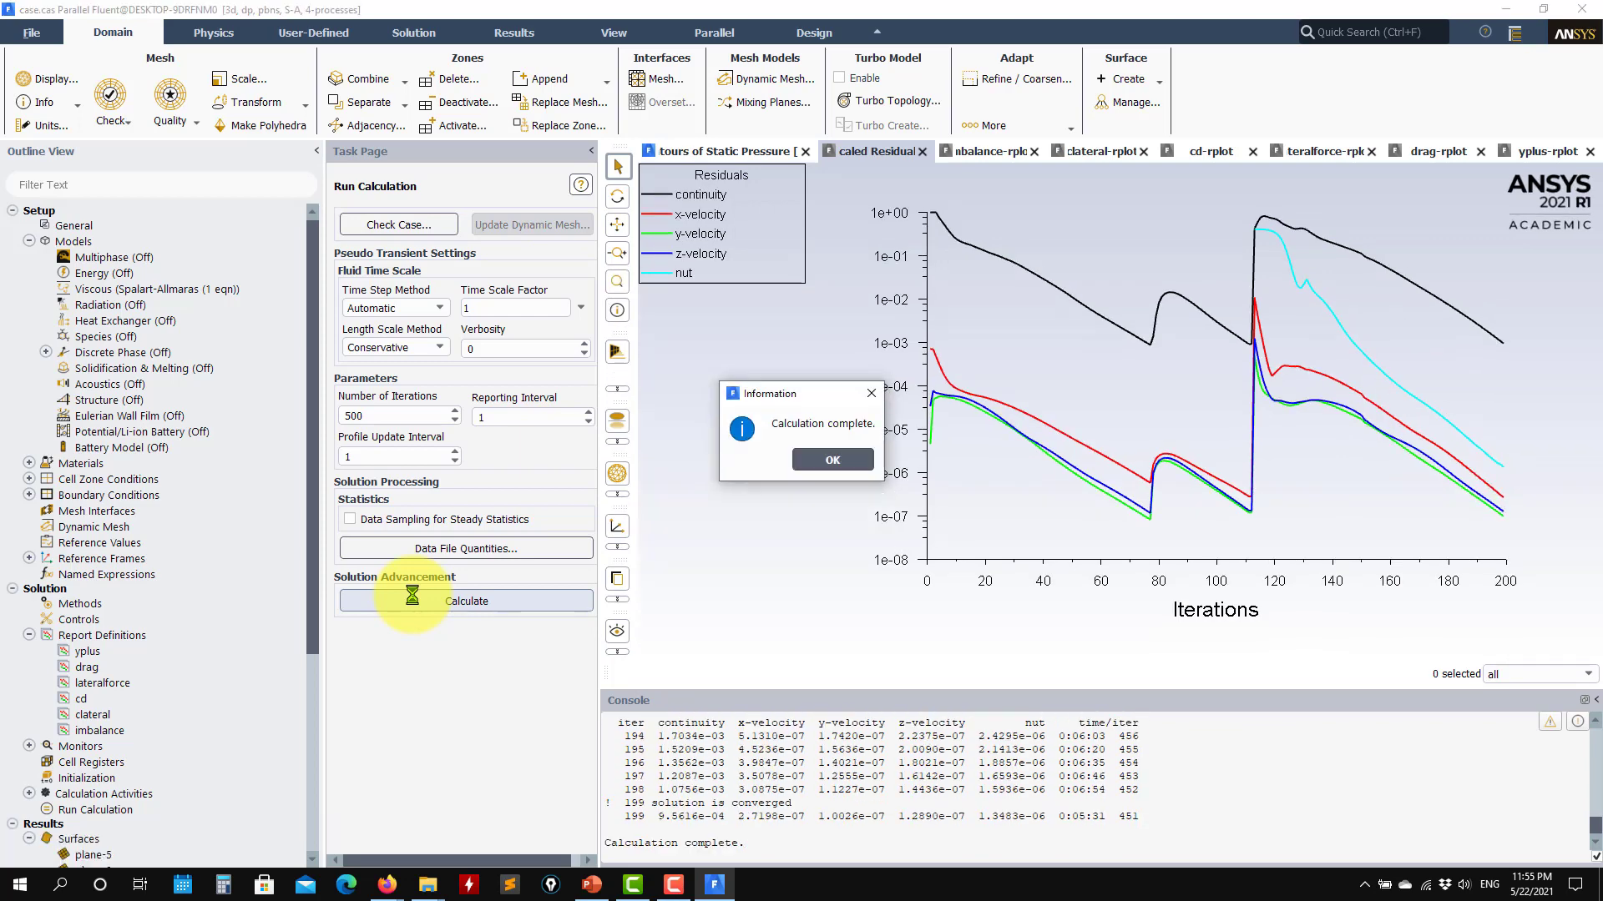
{"action": "left_click", "coordinate": [832, 460]}
Redisplay the qcriterion-iso static pressure contour for the new Spalart-Allmaras solution and examine the tip vortex from several angles.
{"action": "scroll", "coordinate": [155, 667], "scroll_direction": "down", "scroll_amount": 5}
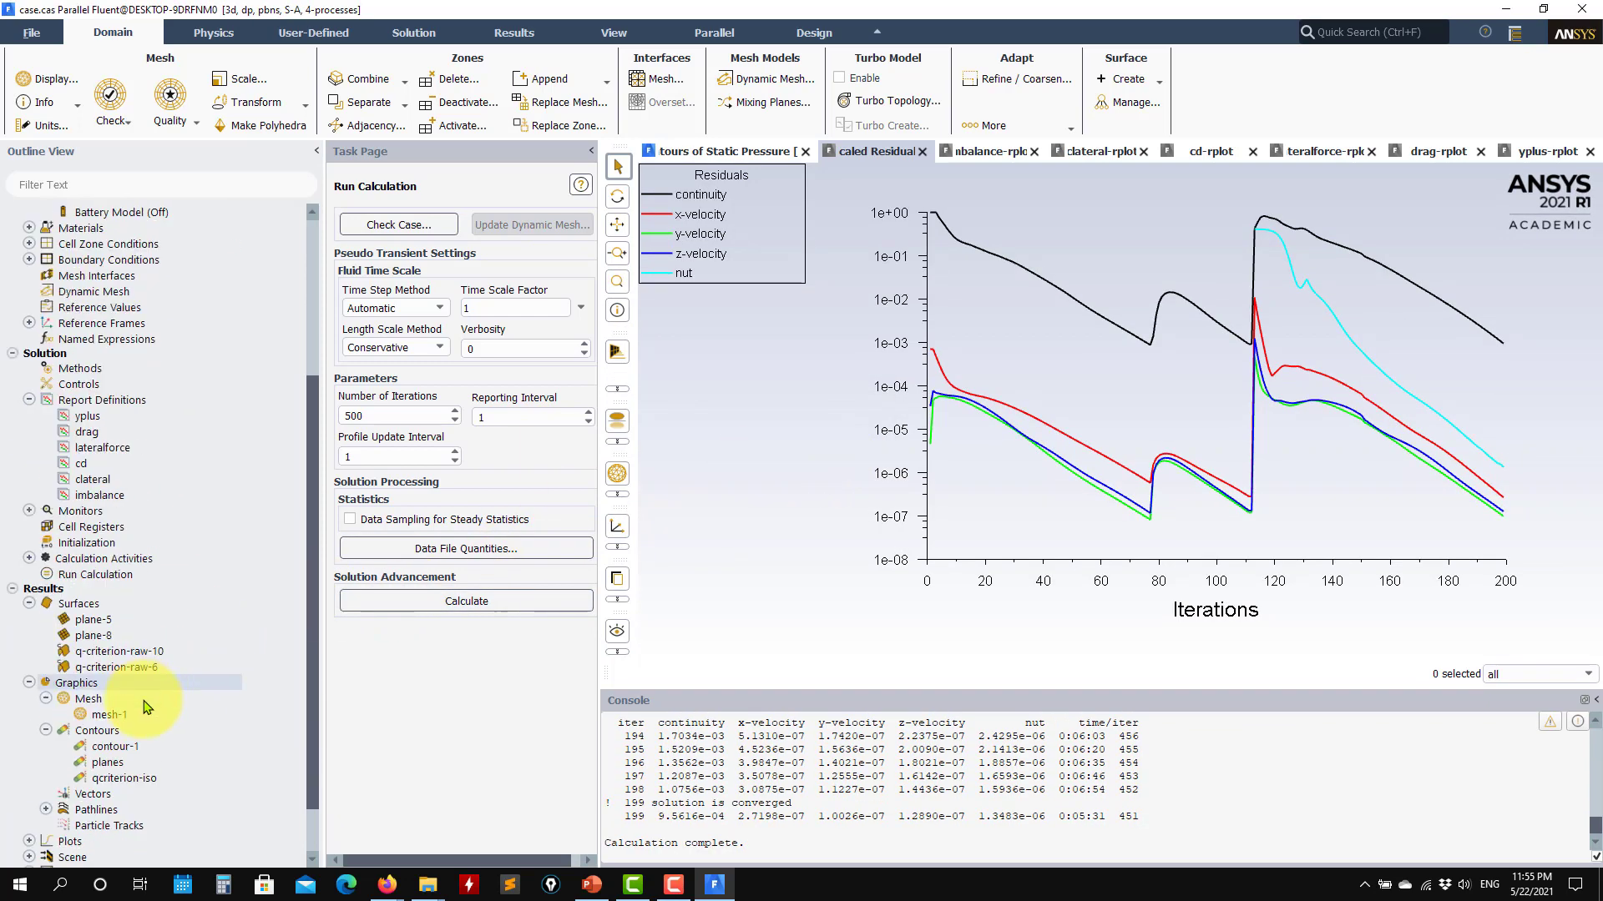
{"action": "scroll", "coordinate": [146, 707], "scroll_direction": "down", "scroll_amount": 1}
{"action": "double_click", "coordinate": [109, 715]}
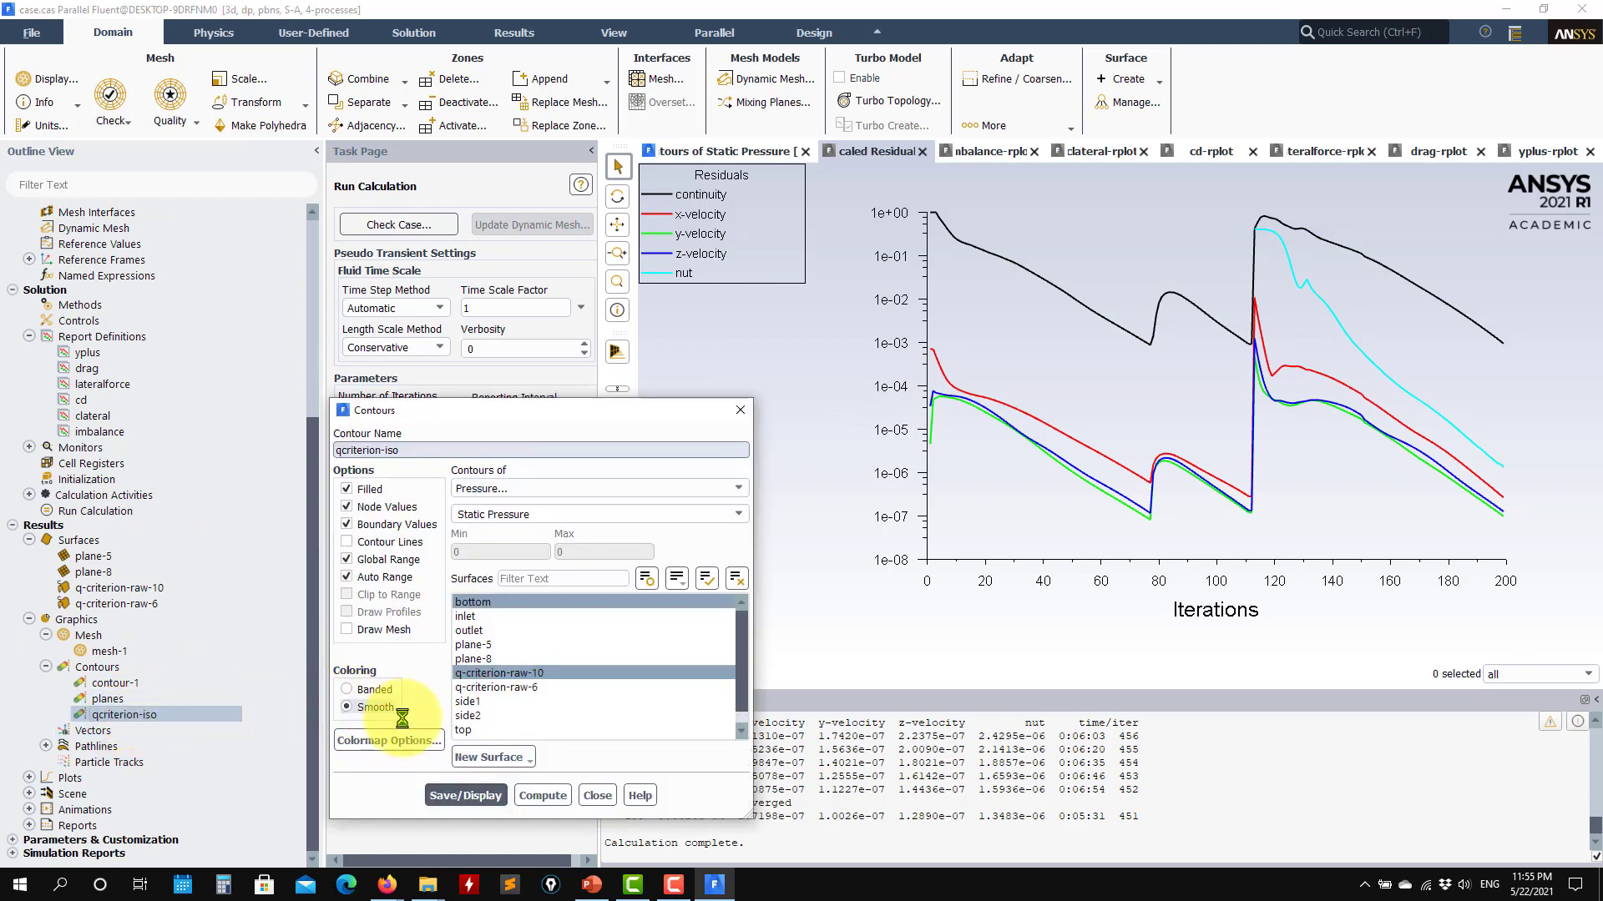
{"action": "left_click", "coordinate": [459, 797]}
{"action": "mouse_move", "coordinate": [1329, 512]}
{"action": "left_mouse_down"}
{"action": "mouse_move", "coordinate": [1136, 479]}
{"action": "mouse_move", "coordinate": [1214, 339]}
{"action": "mouse_move", "coordinate": [1335, 384]}
{"action": "mouse_move", "coordinate": [1245, 408]}
{"action": "mouse_move", "coordinate": [1424, 393]}
{"action": "mouse_move", "coordinate": [1293, 414]}
{"action": "mouse_move", "coordinate": [1335, 404]}
{"action": "mouse_move", "coordinate": [1370, 447]}
{"action": "mouse_move", "coordinate": [1348, 401]}
{"action": "mouse_move", "coordinate": [1314, 415]}
{"action": "mouse_move", "coordinate": [1089, 407]}
{"action": "mouse_move", "coordinate": [1219, 440]}
{"action": "mouse_move", "coordinate": [1140, 512]}
{"action": "left_mouse_up"}
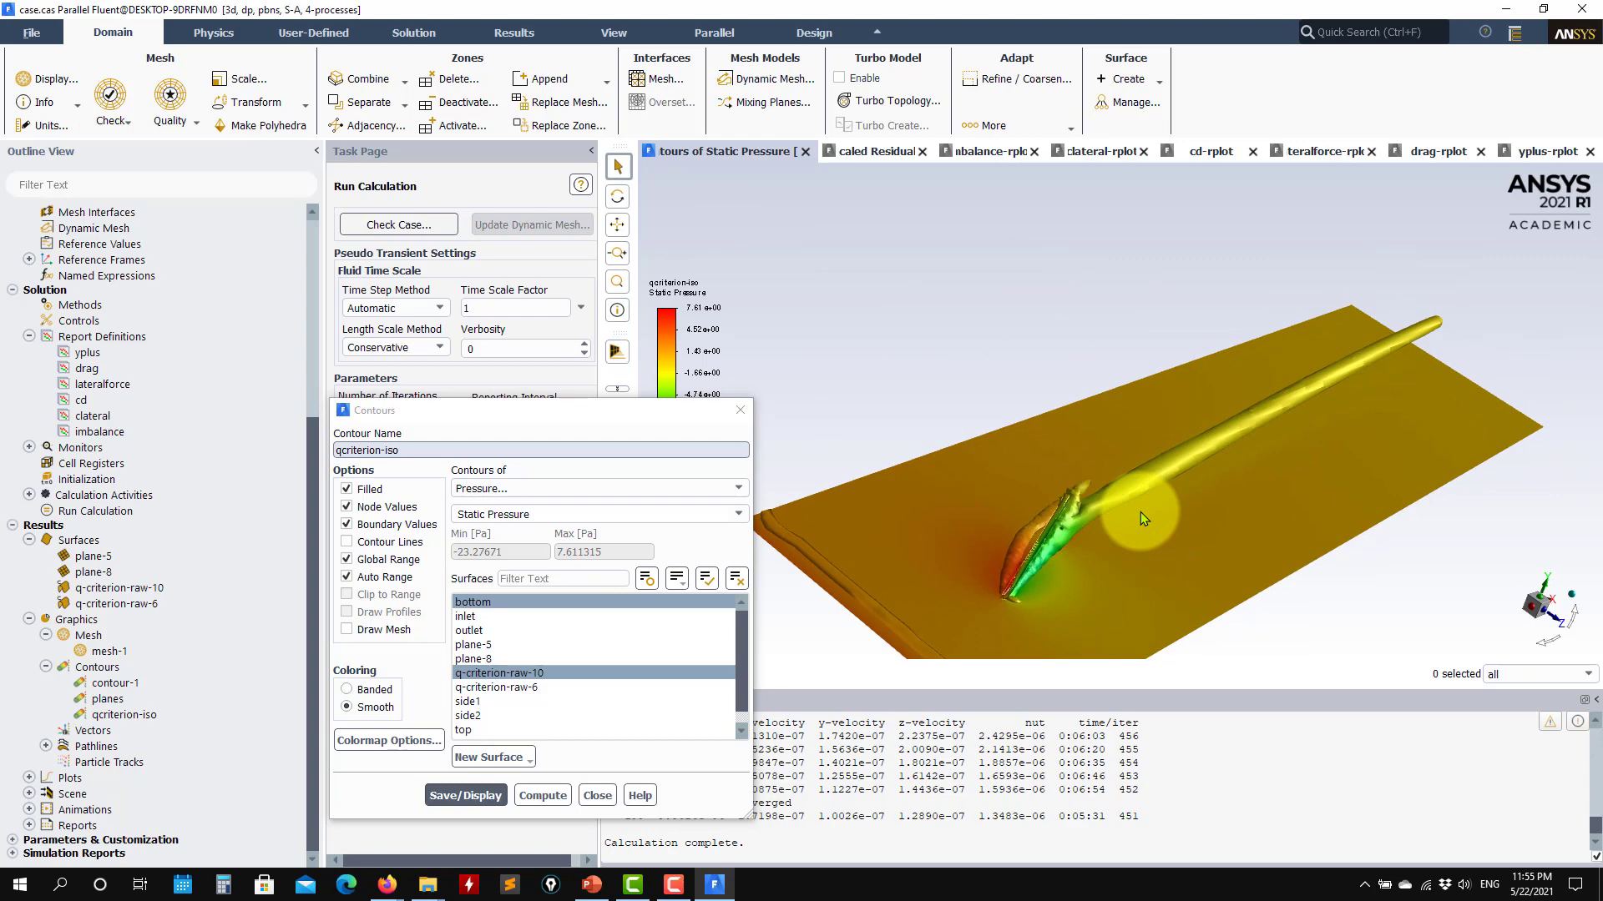
{"action": "left_click_drag", "start_coordinate": [1318, 413], "coordinate": [1057, 566]}
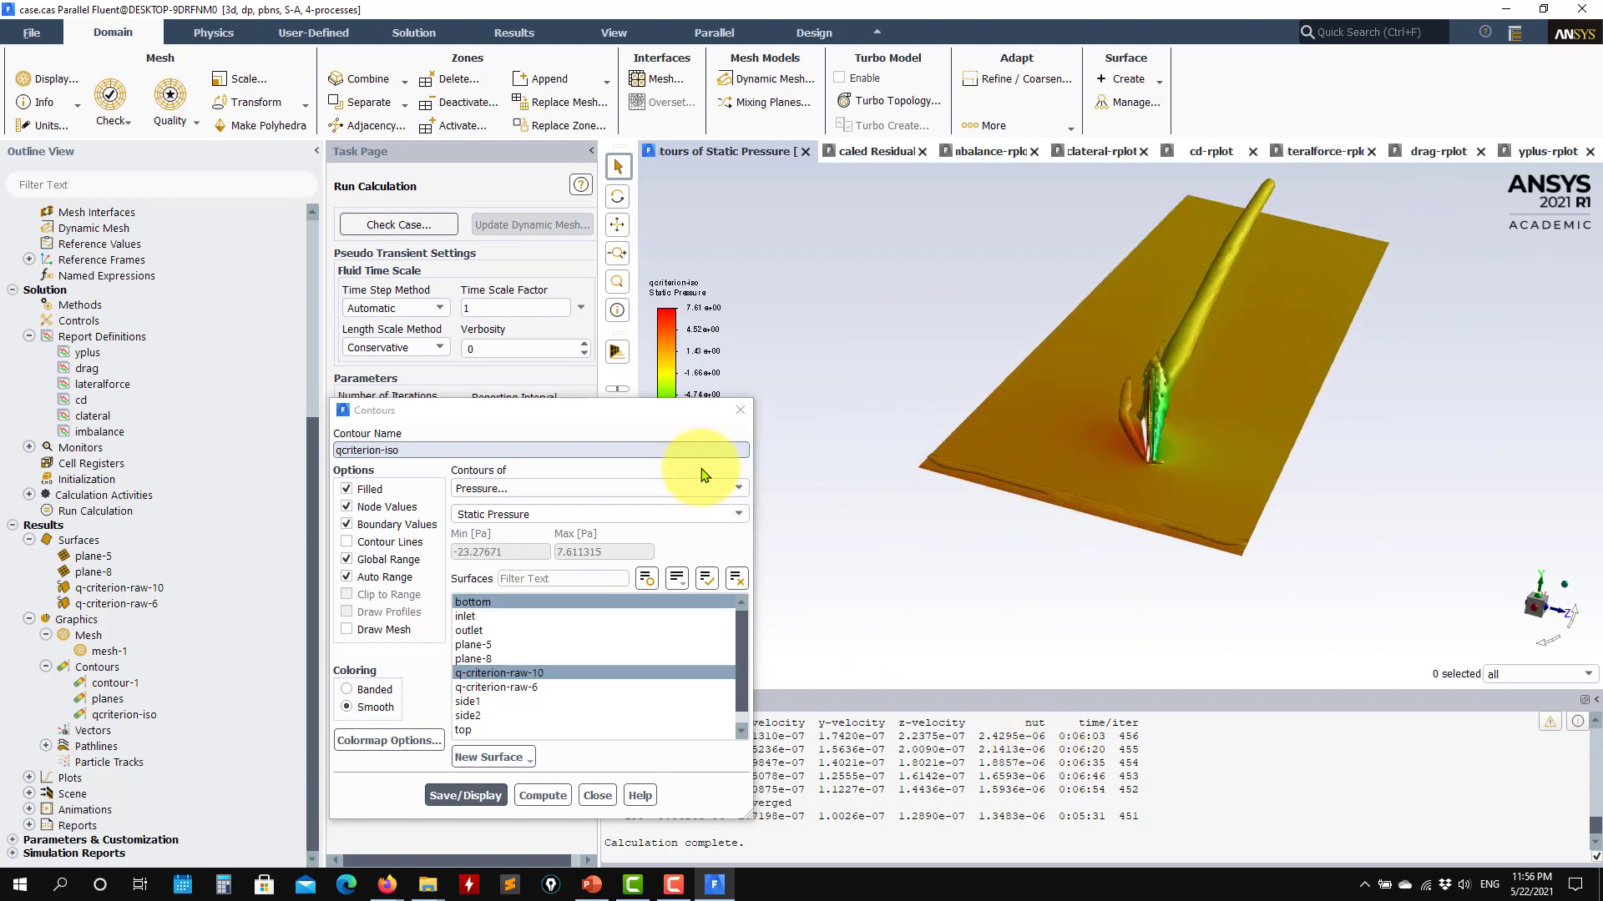
{"action": "left_click", "coordinate": [665, 424]}
{"action": "left_click_drag", "start_coordinate": [665, 424], "coordinate": [592, 284]}
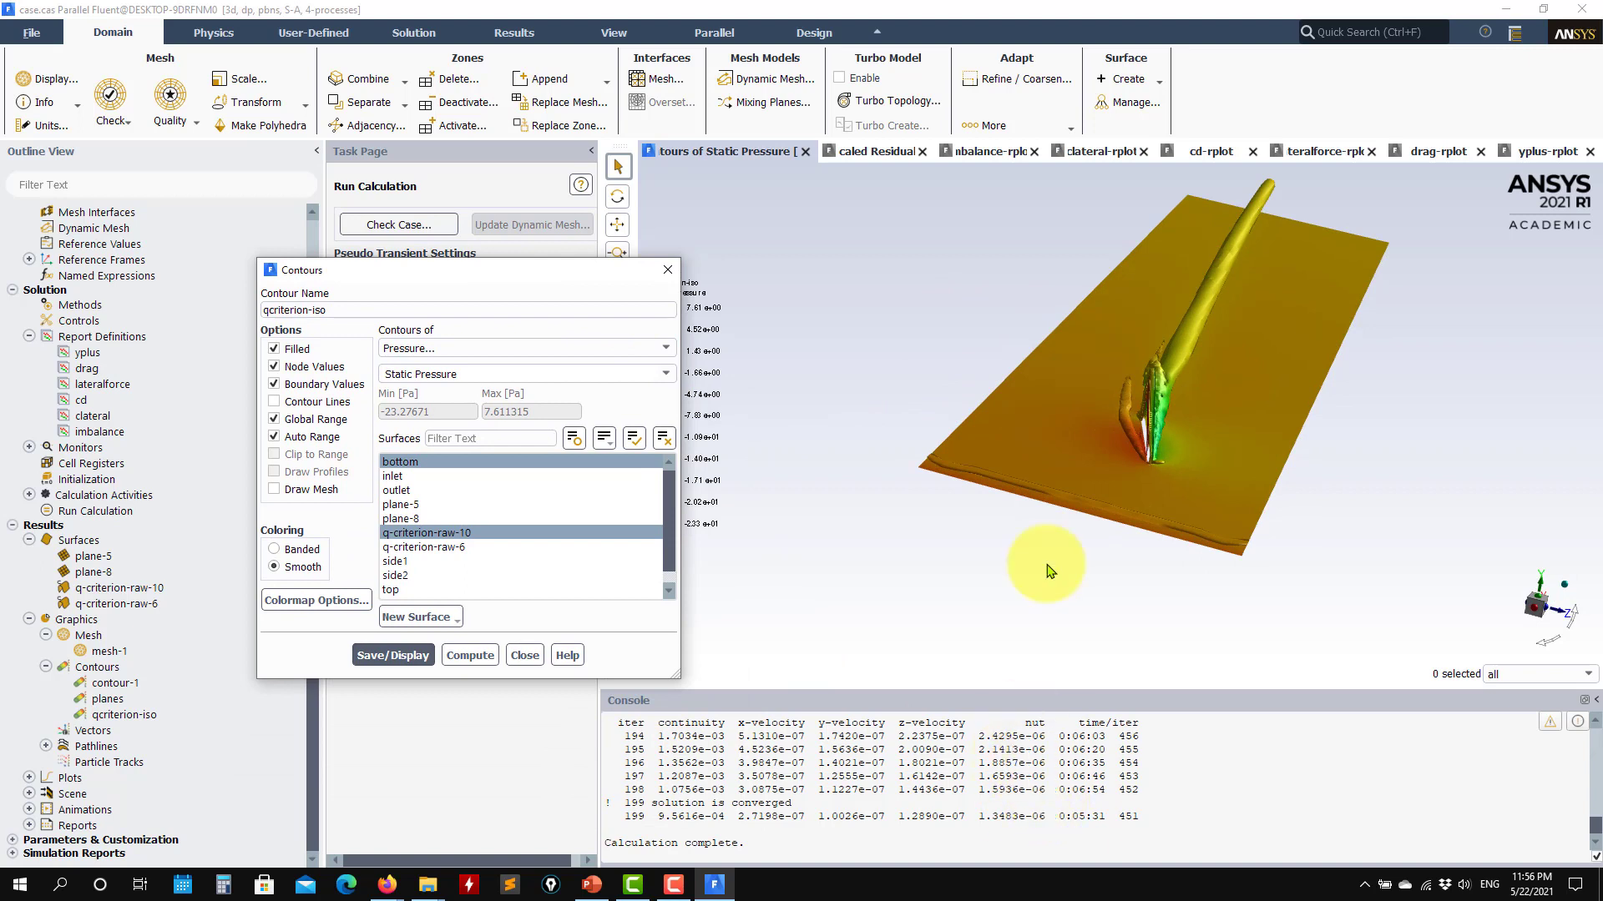
Check the cd report plot over the iterations and close the contour definition.
{"action": "left_click", "coordinate": [1212, 151]}
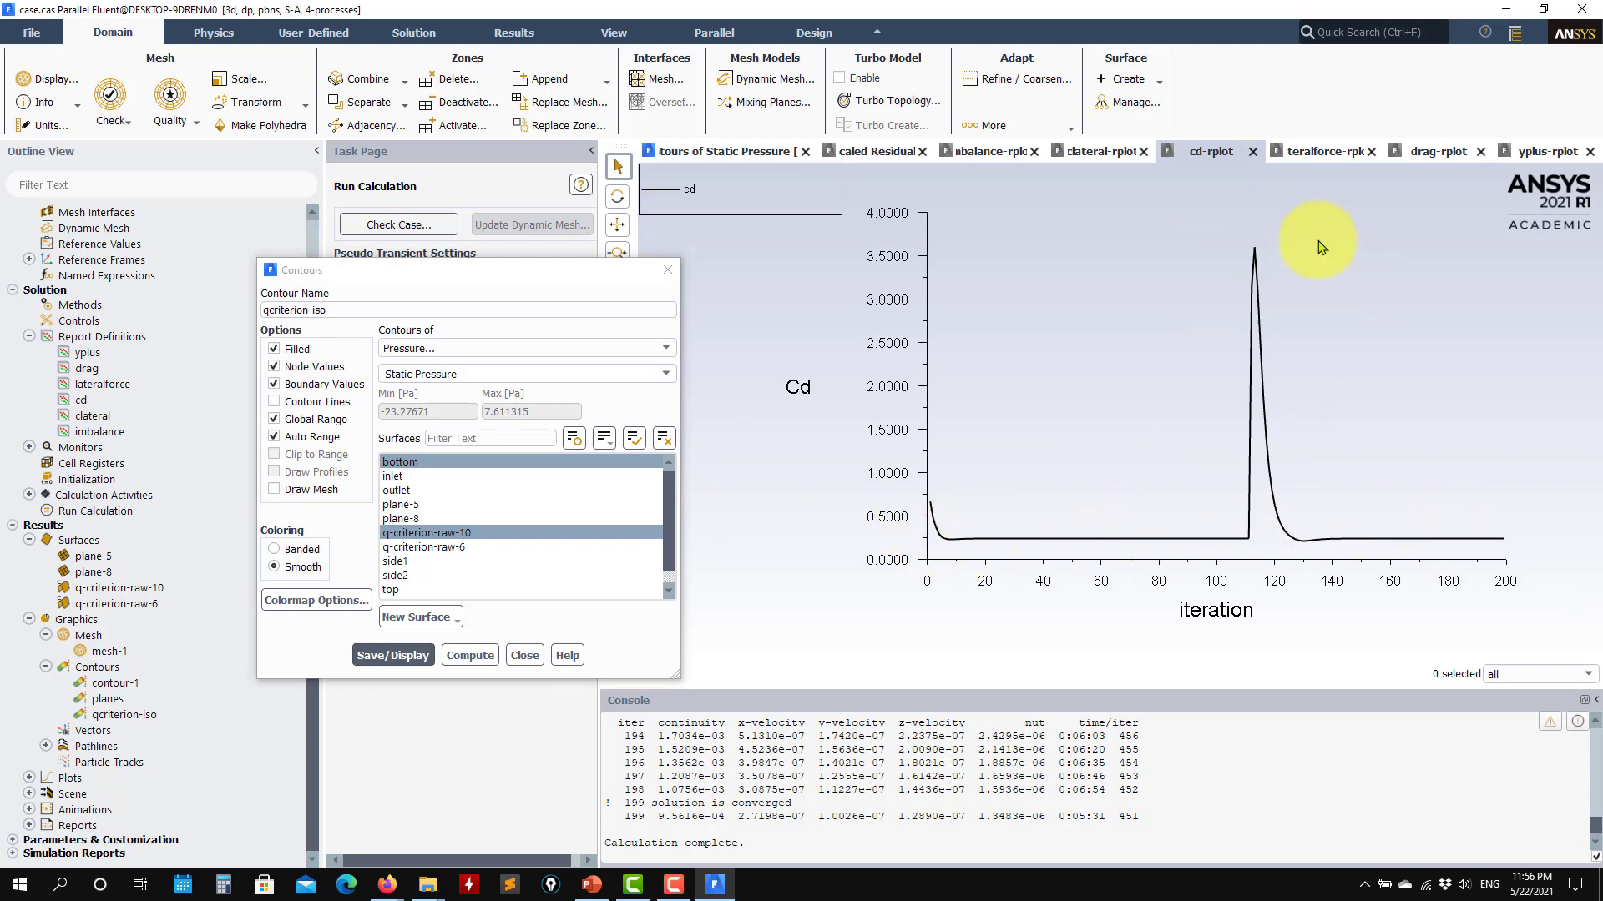
{"action": "left_click", "coordinate": [1506, 9]}
{"action": "left_click", "coordinate": [706, 887]}
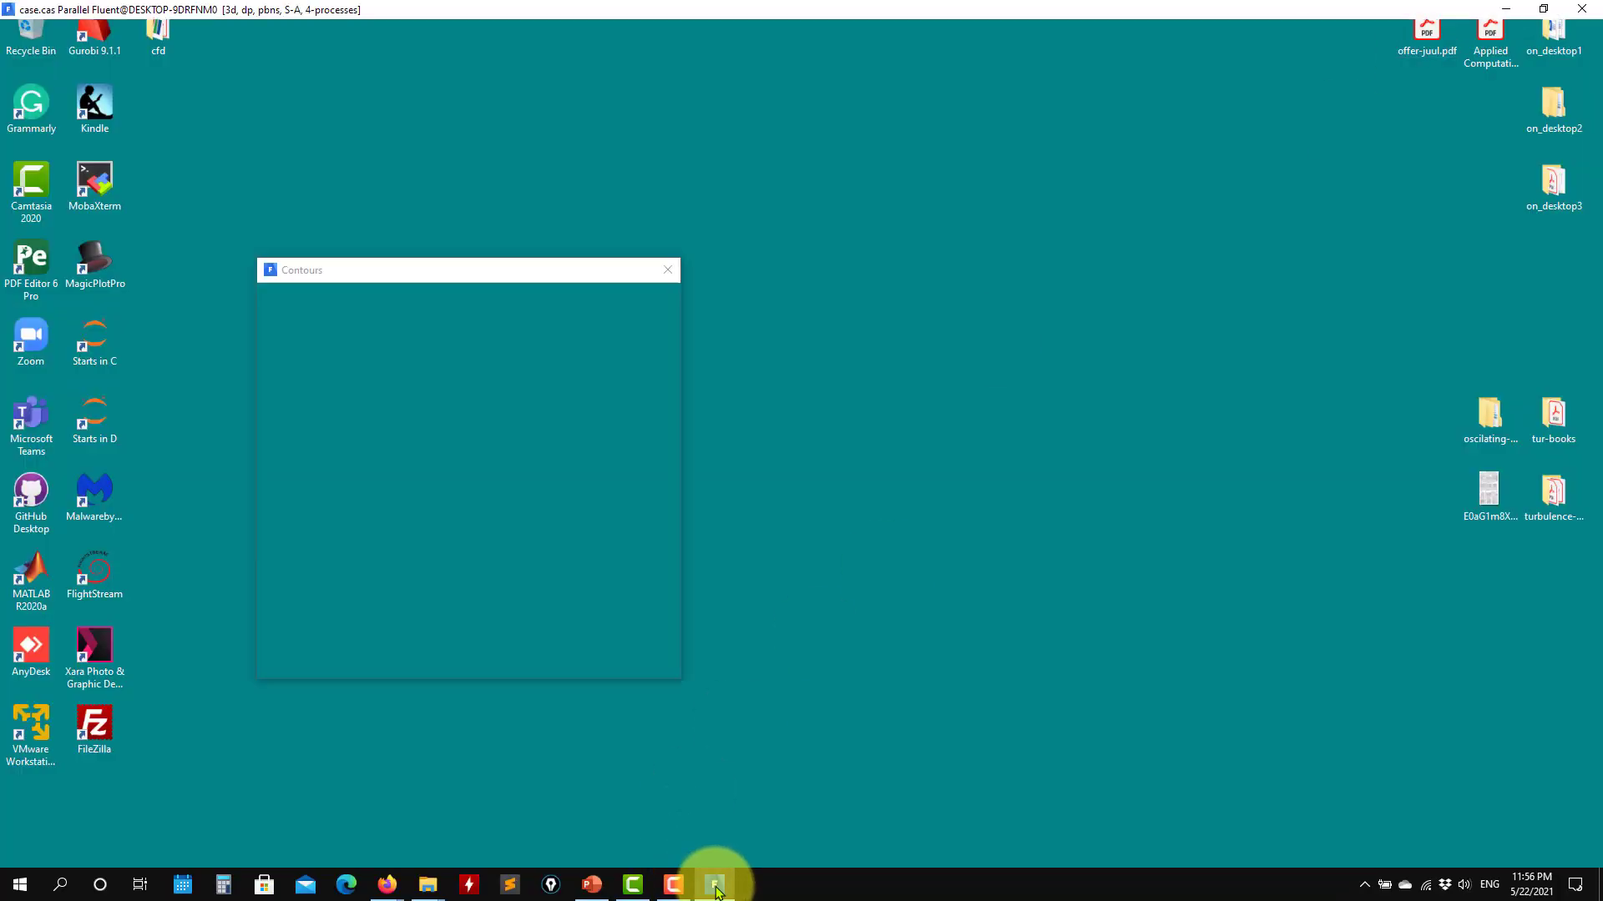
{"action": "left_click", "coordinate": [529, 654]}
Switch the viscous model to Reynolds Stress (7 eqn) with Linear Pressure-Strain and enable Pressure Gradient Effects for the enhanced wall treatment.
{"action": "scroll", "coordinate": [268, 547], "scroll_direction": "up", "scroll_amount": 5}
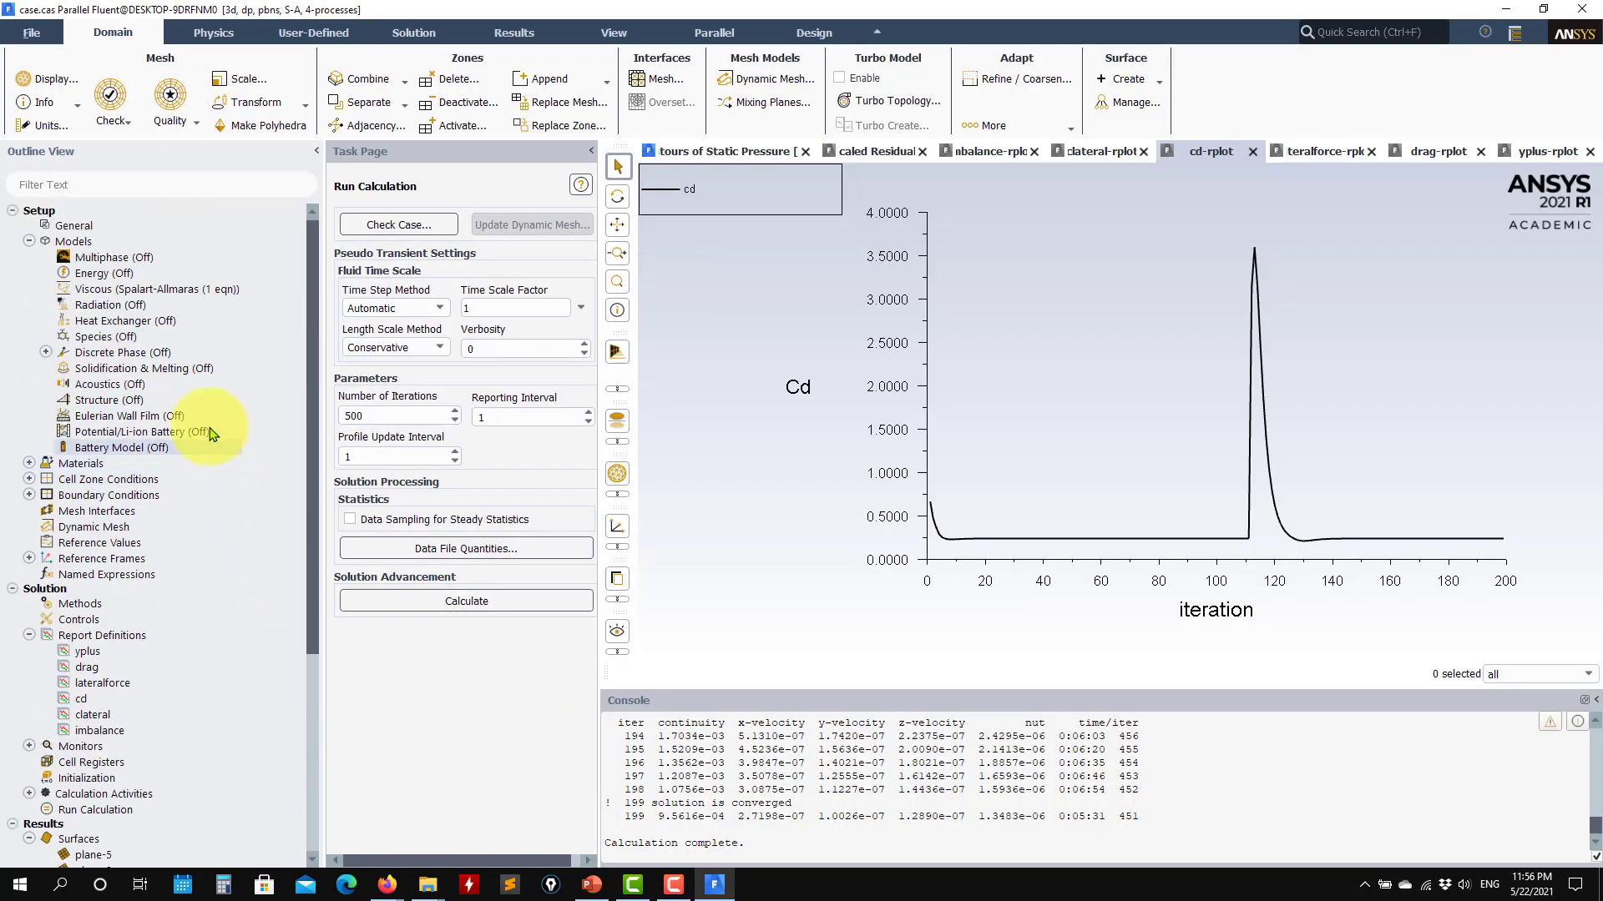
{"action": "double_click", "coordinate": [208, 291]}
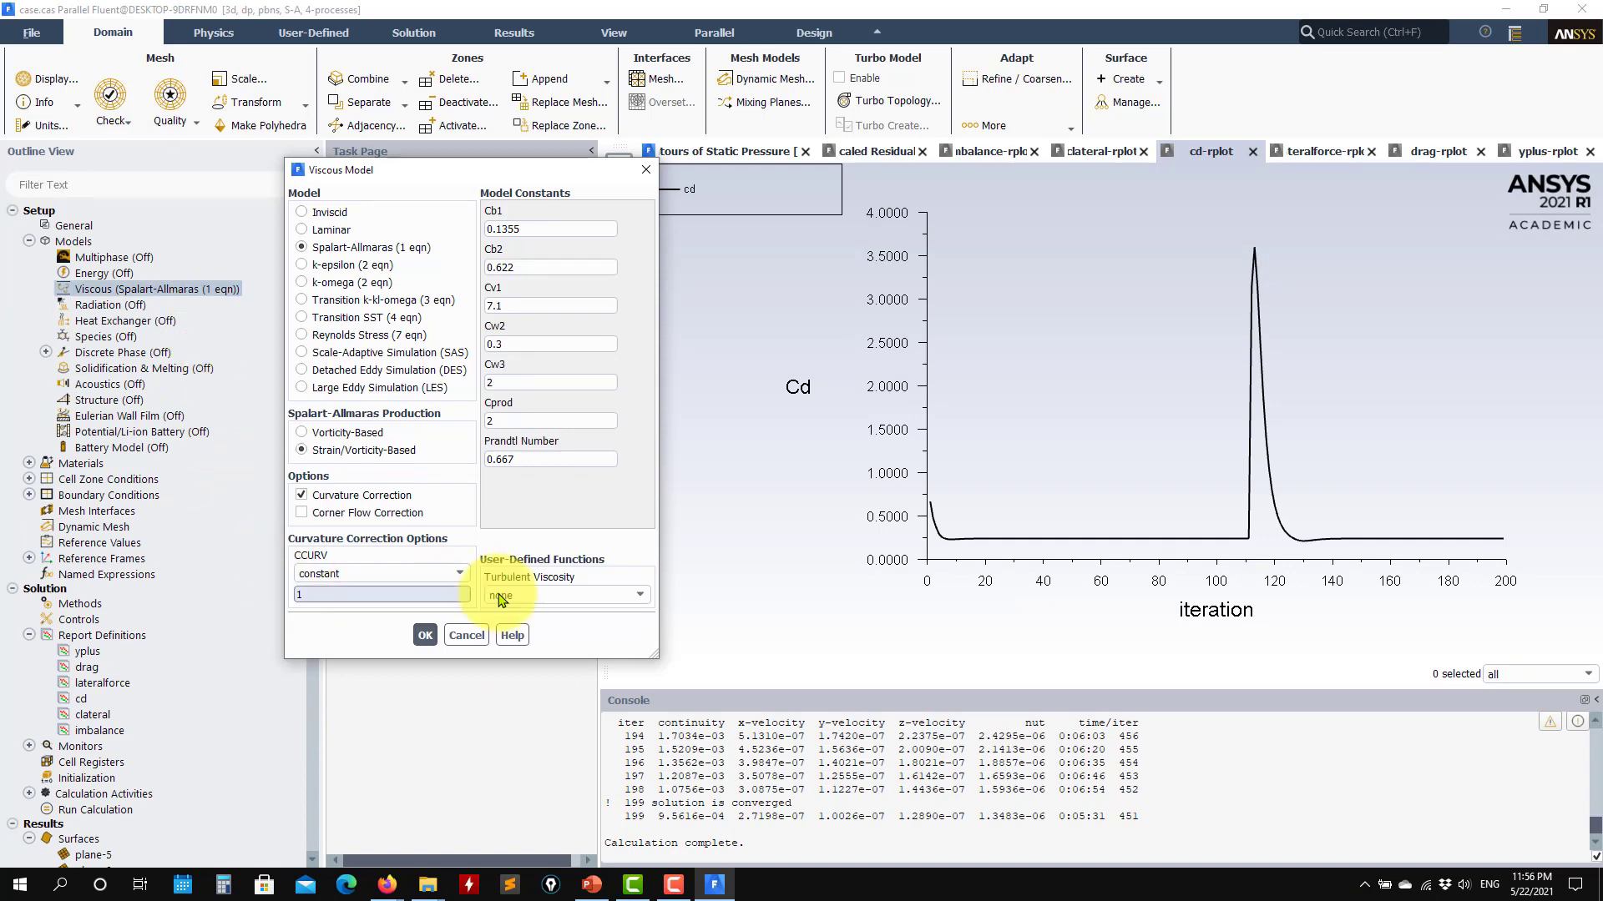
{"action": "double_click", "coordinate": [331, 596]}
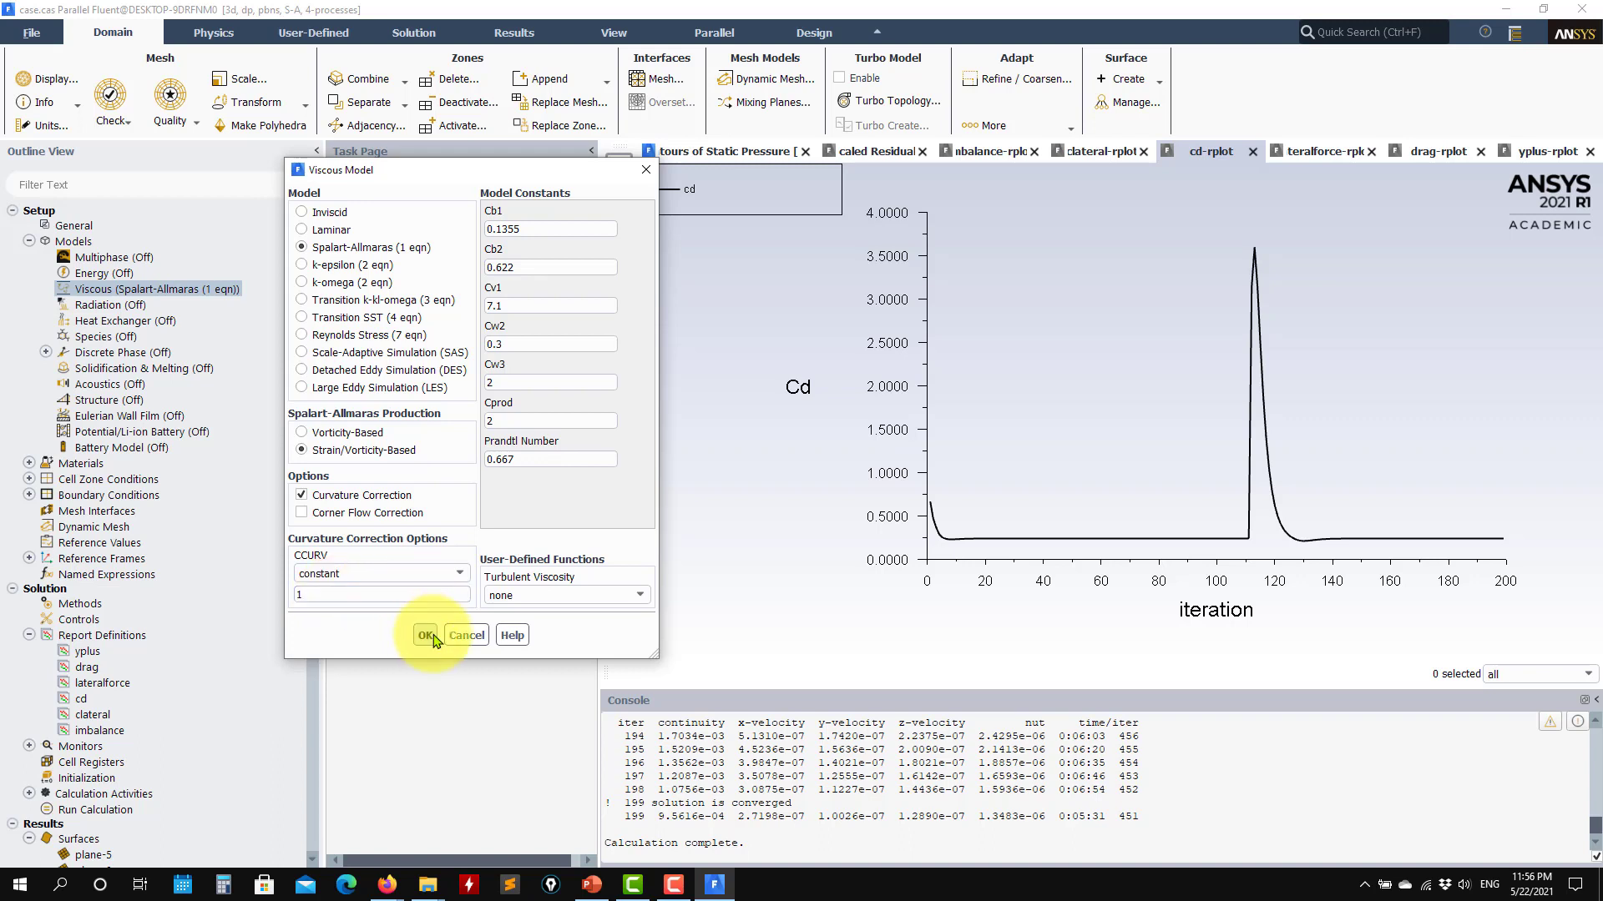
{"action": "left_click", "coordinate": [350, 335]}
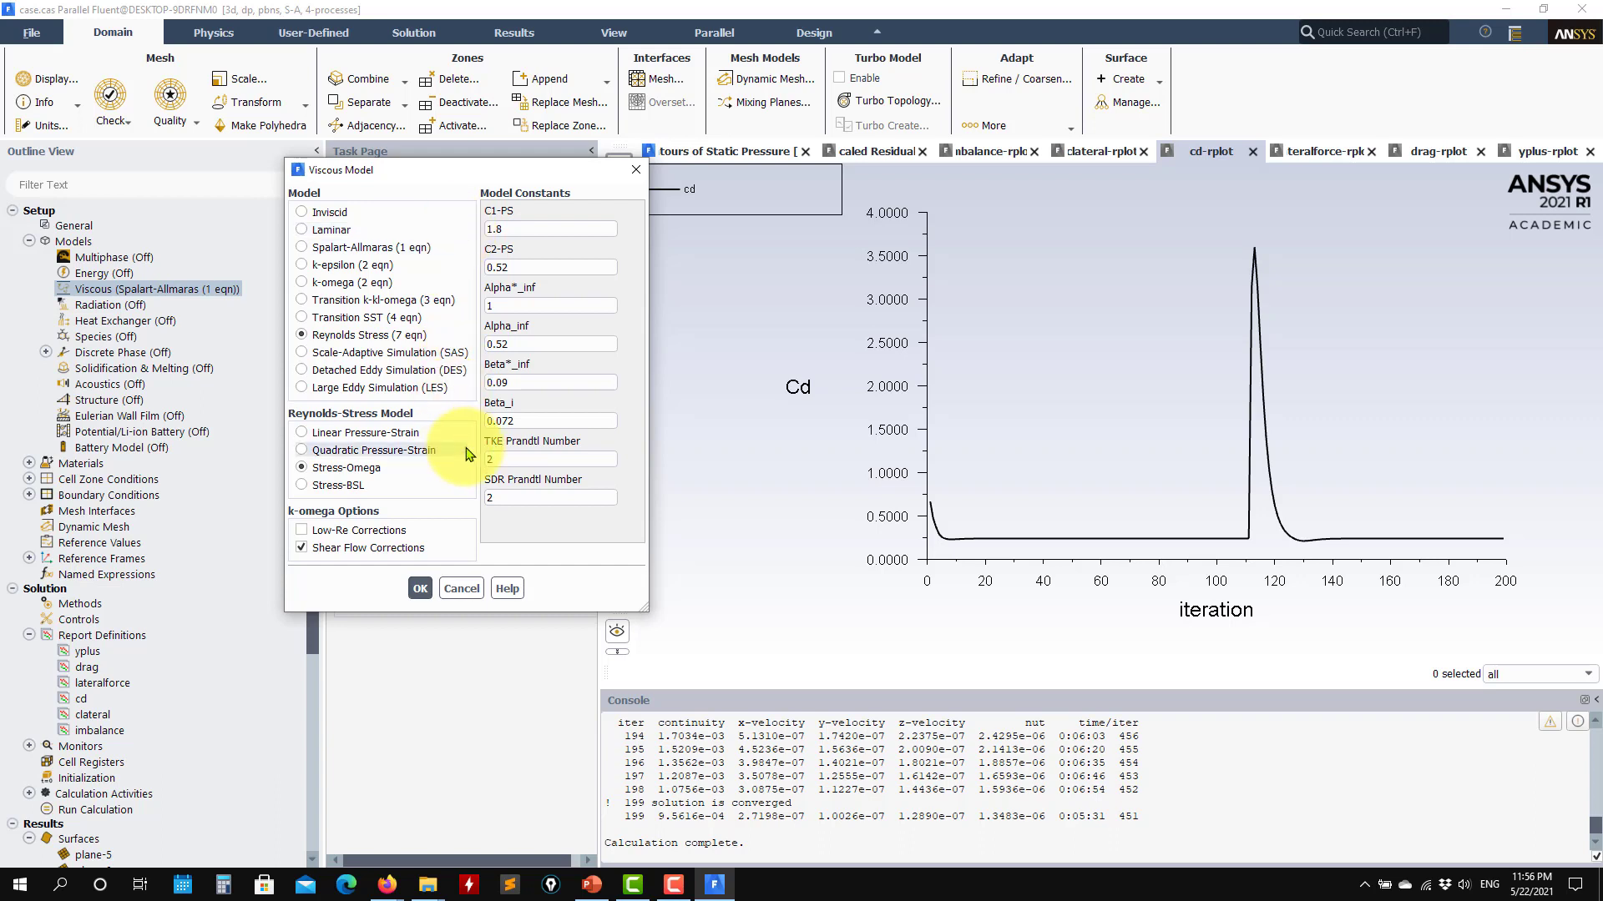
{"action": "left_click", "coordinate": [327, 439]}
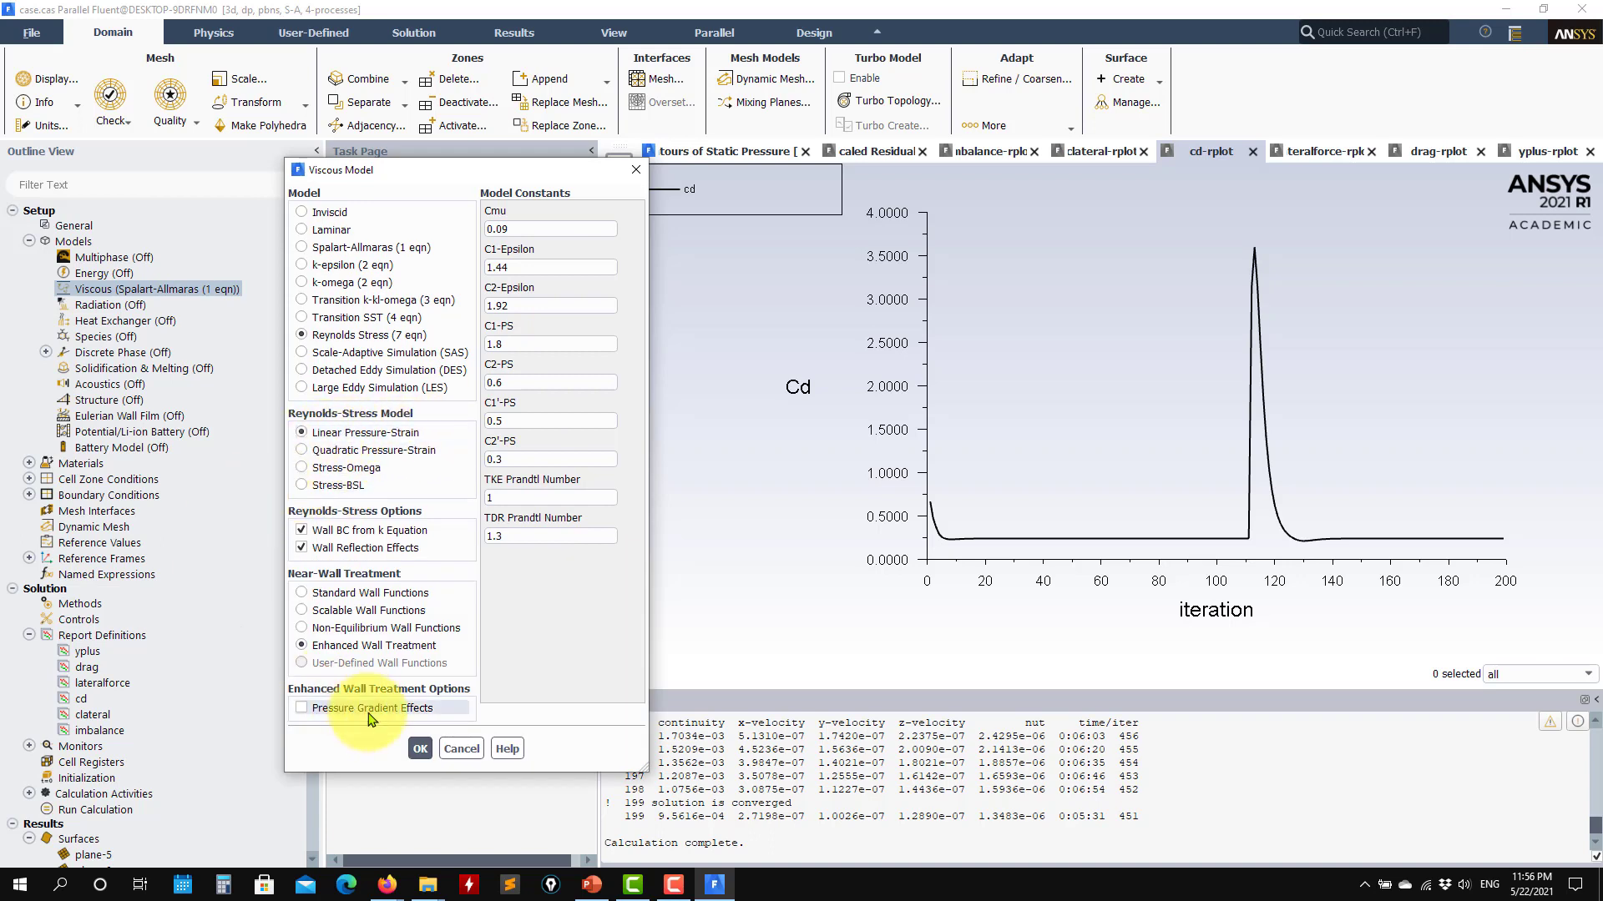
{"action": "left_click", "coordinate": [340, 708]}
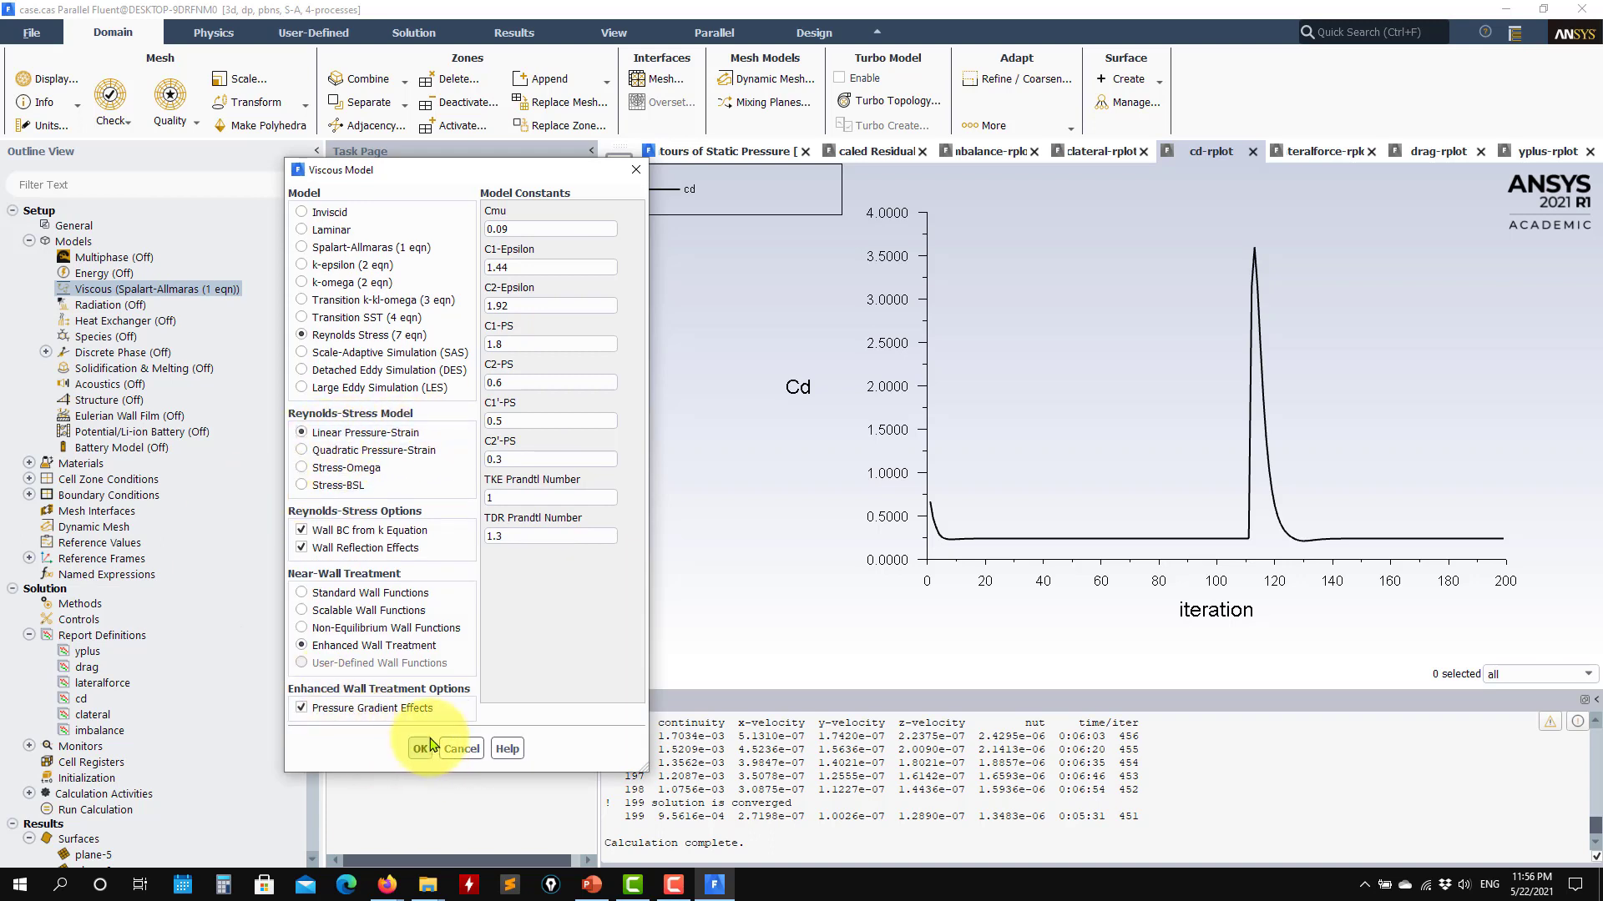
{"action": "left_click", "coordinate": [420, 748]}
Run the calculation with the Linear Pressure-Strain model while monitoring the residual, cd and lateral force plots, and stop it early.
{"action": "left_click", "coordinate": [425, 601]}
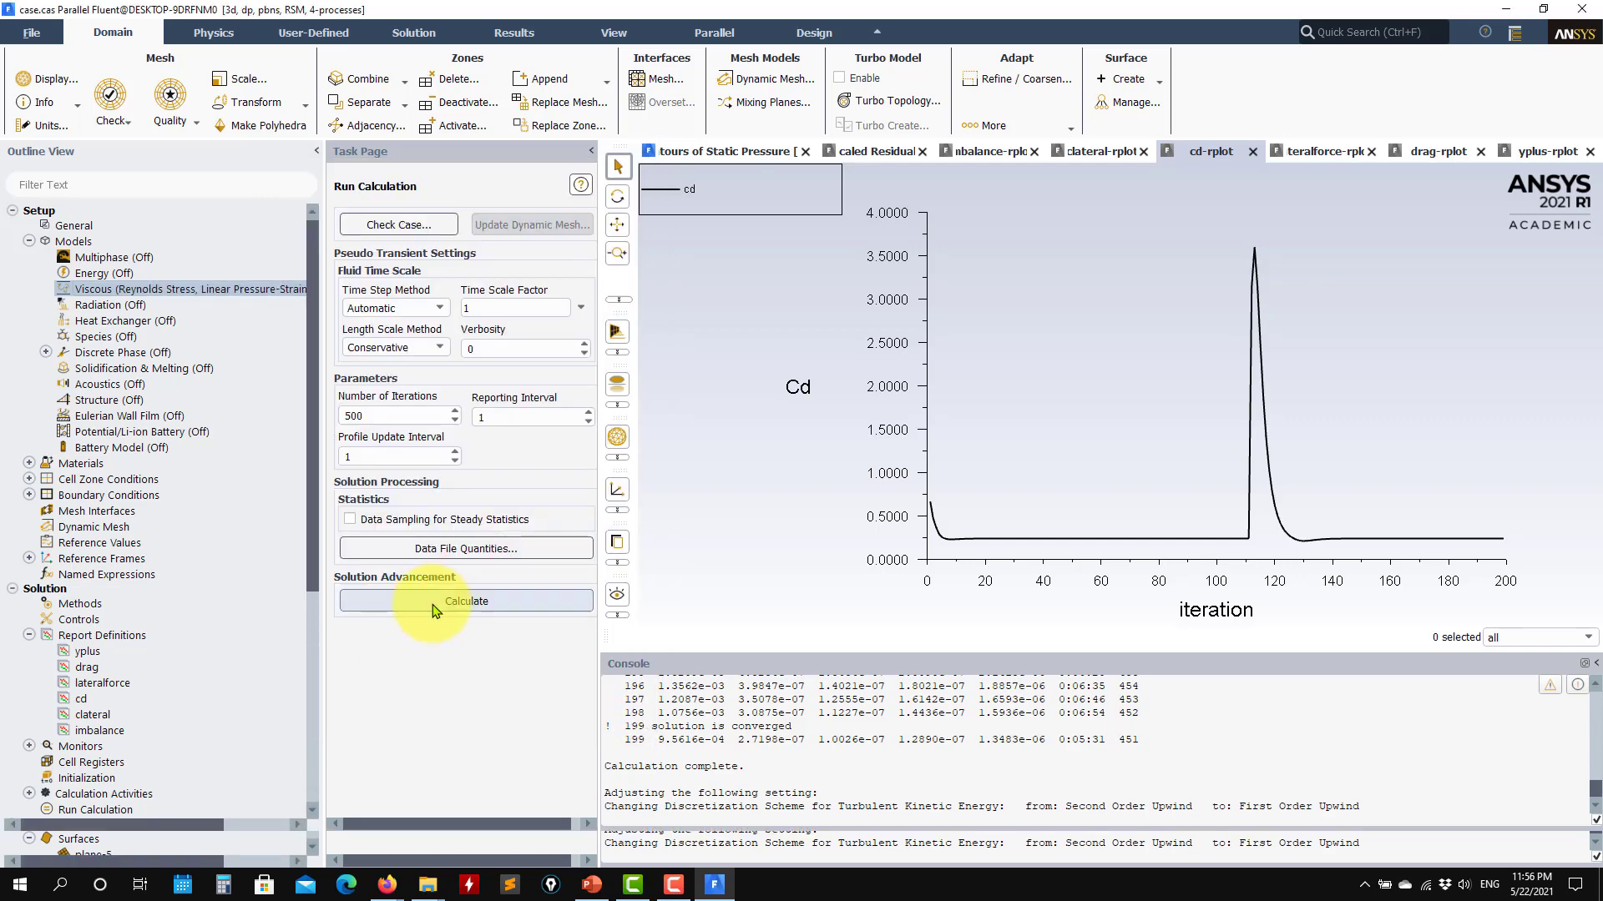
{"action": "left_click", "coordinate": [872, 151]}
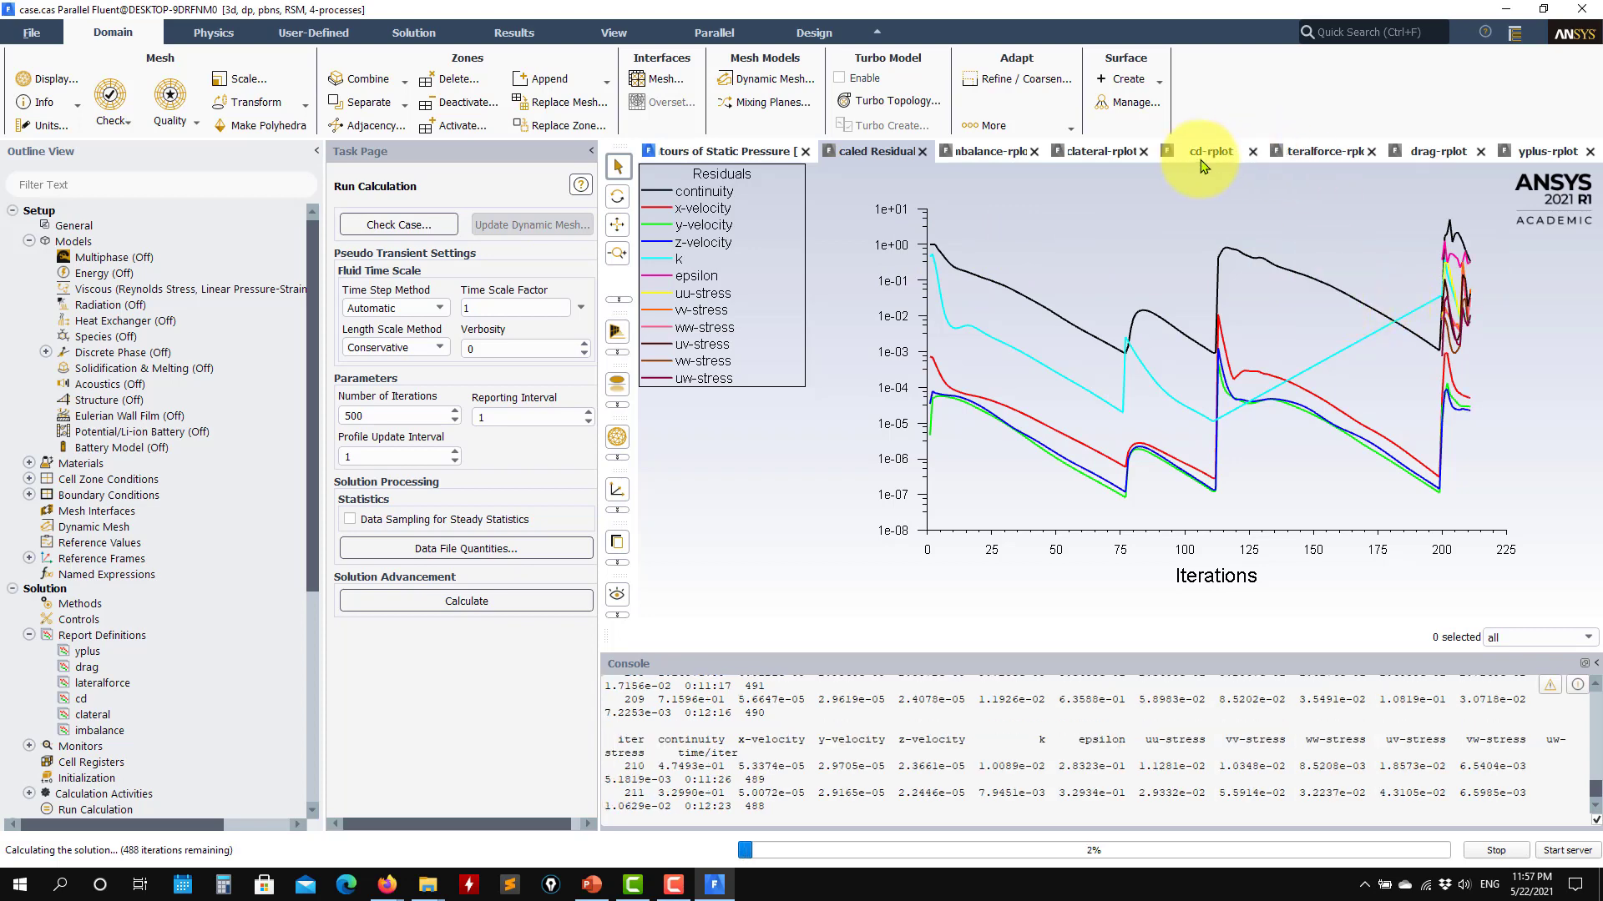
{"action": "left_click", "coordinate": [1226, 153]}
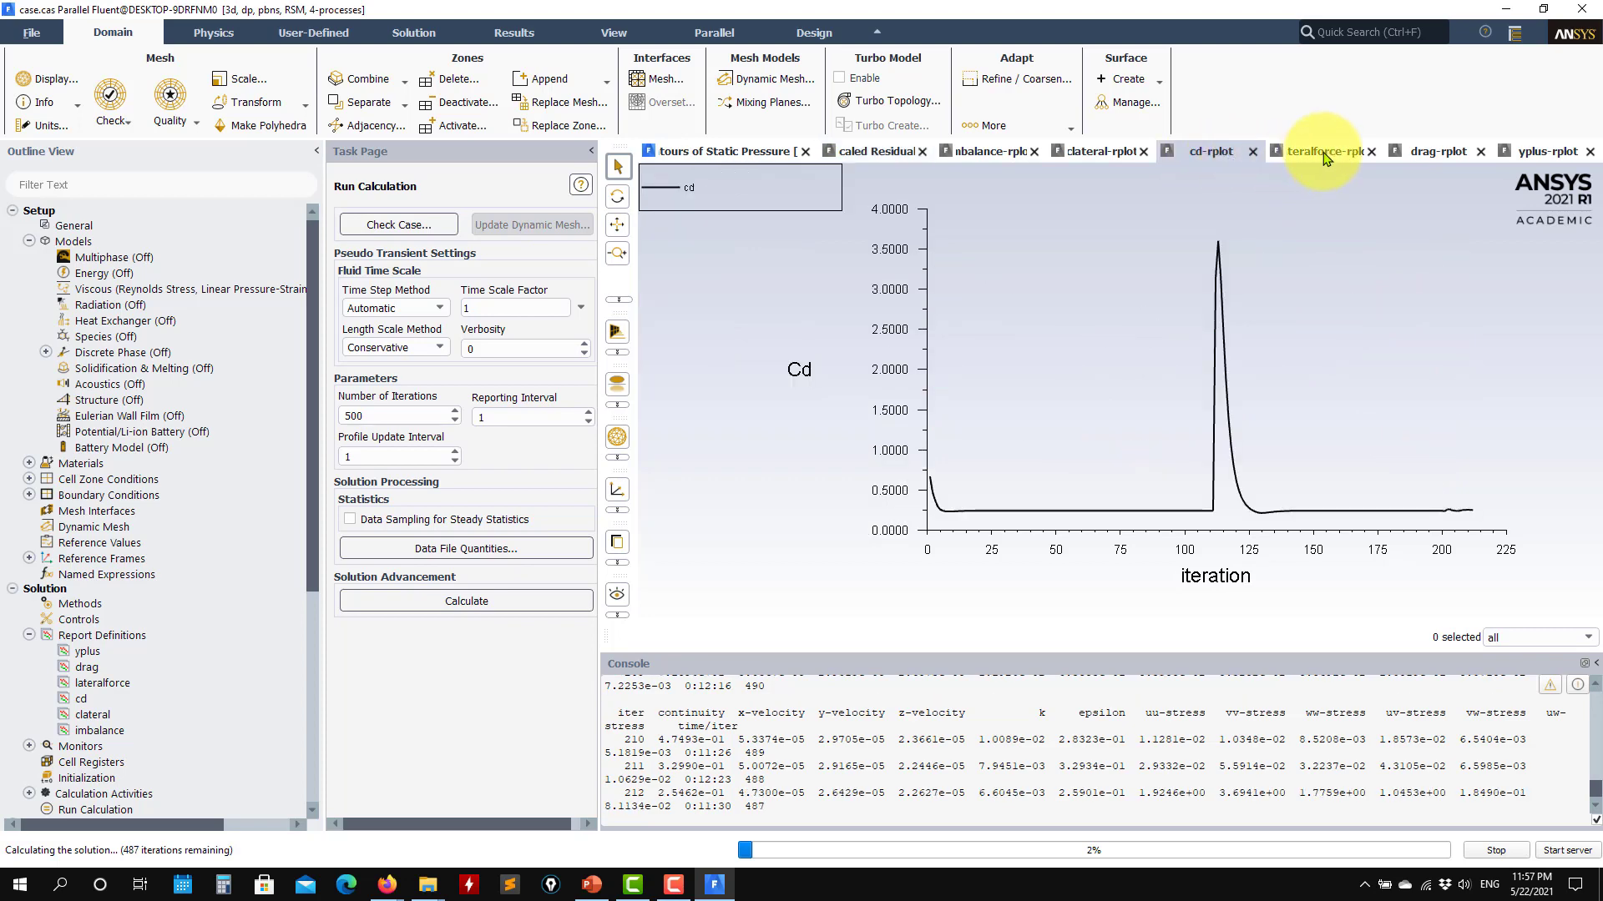
{"action": "left_click", "coordinate": [1324, 154]}
{"action": "left_click", "coordinate": [1214, 154]}
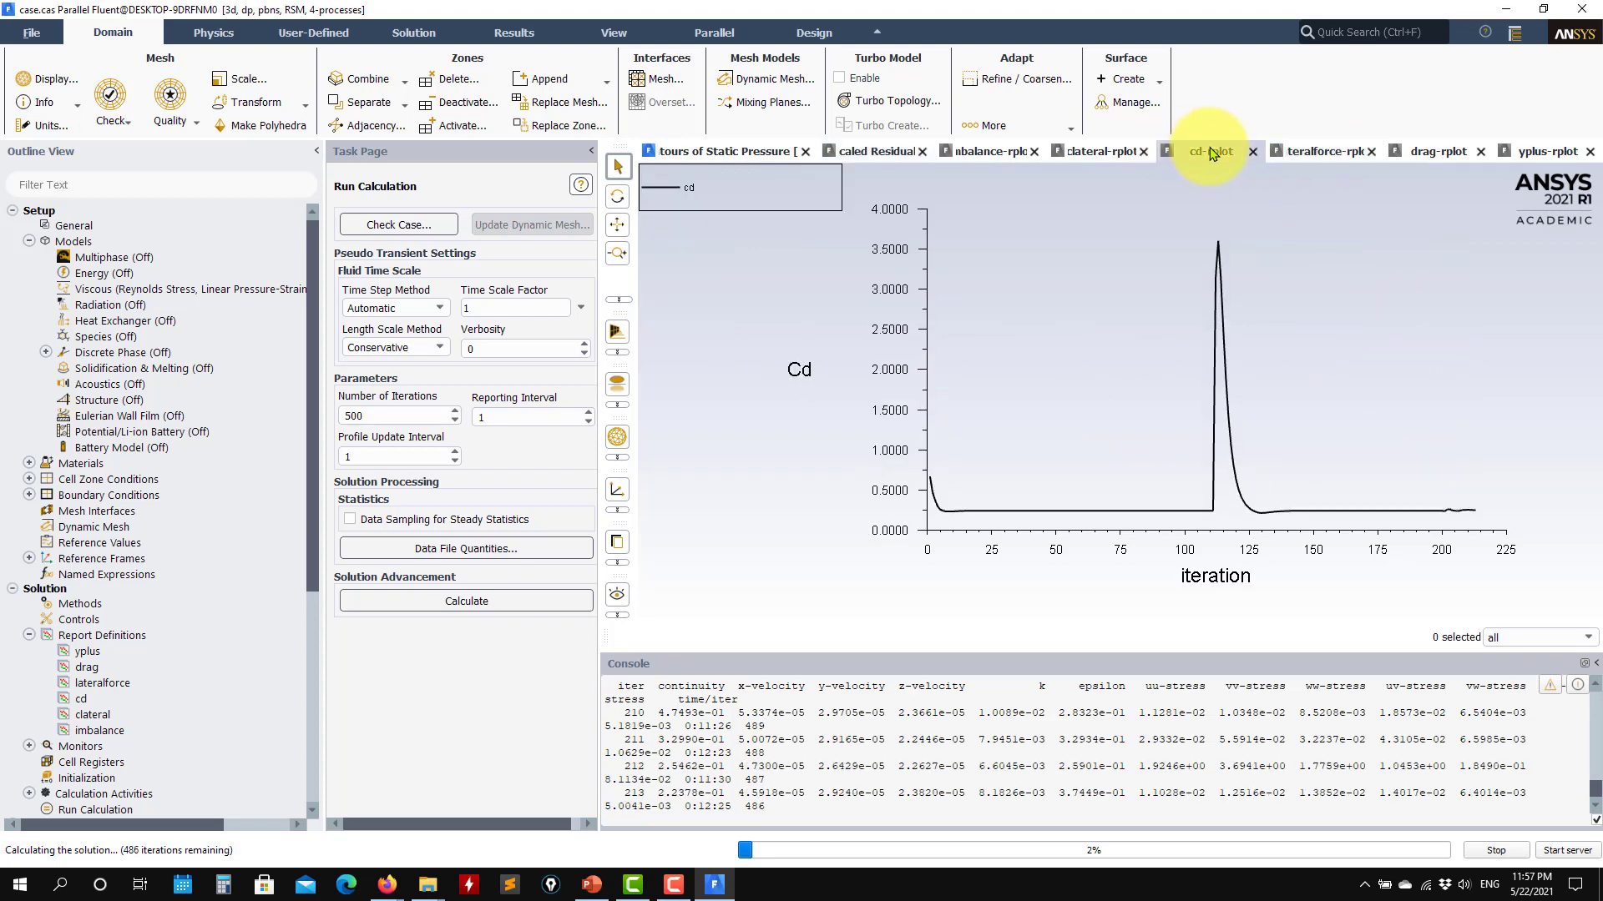
{"action": "left_click", "coordinate": [864, 154]}
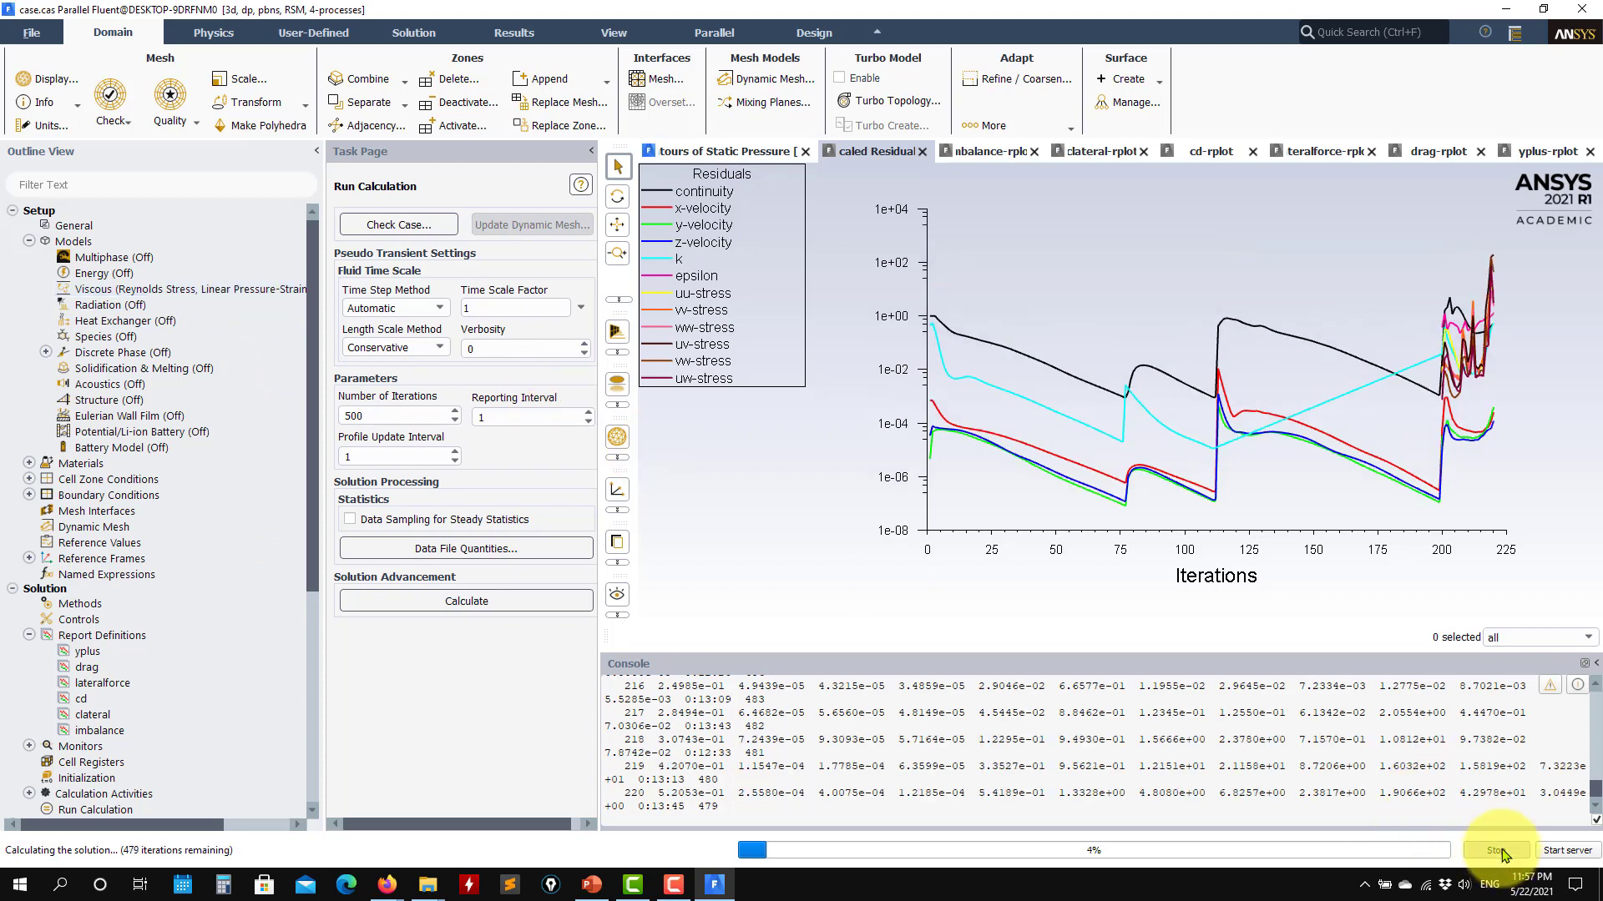
{"action": "left_click", "coordinate": [1498, 851]}
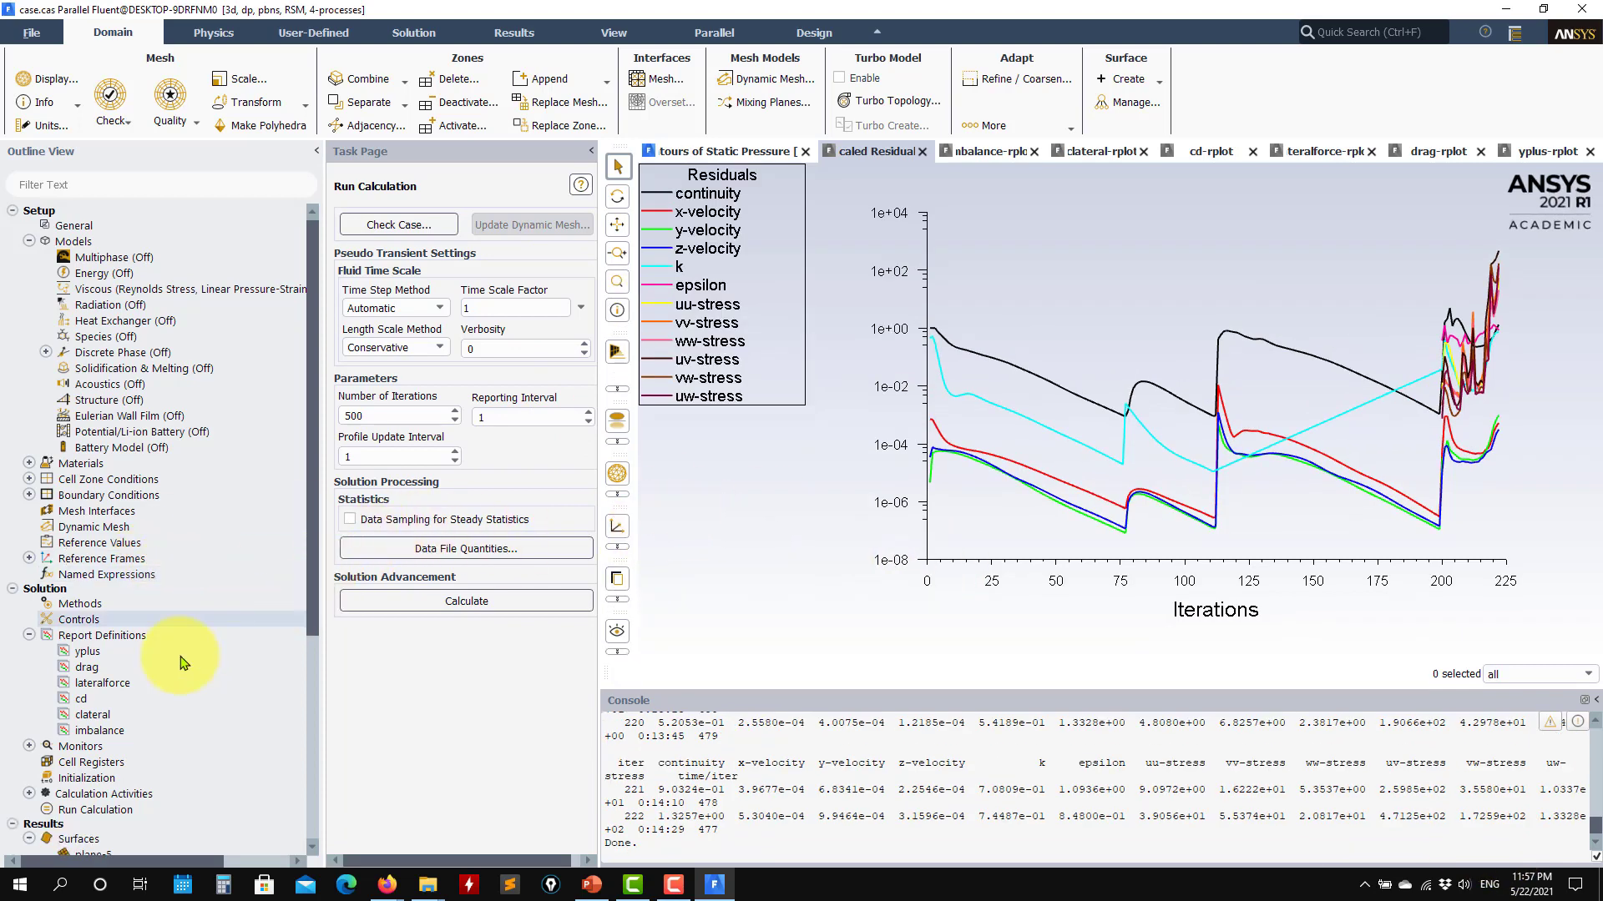
Redisplay the qcriterion-iso contour for the Reynolds Stress solution, inspect the vortex from another angle, and close the contour definition.
{"action": "scroll", "coordinate": [118, 673], "scroll_direction": "down", "scroll_amount": 7}
{"action": "double_click", "coordinate": [133, 703]}
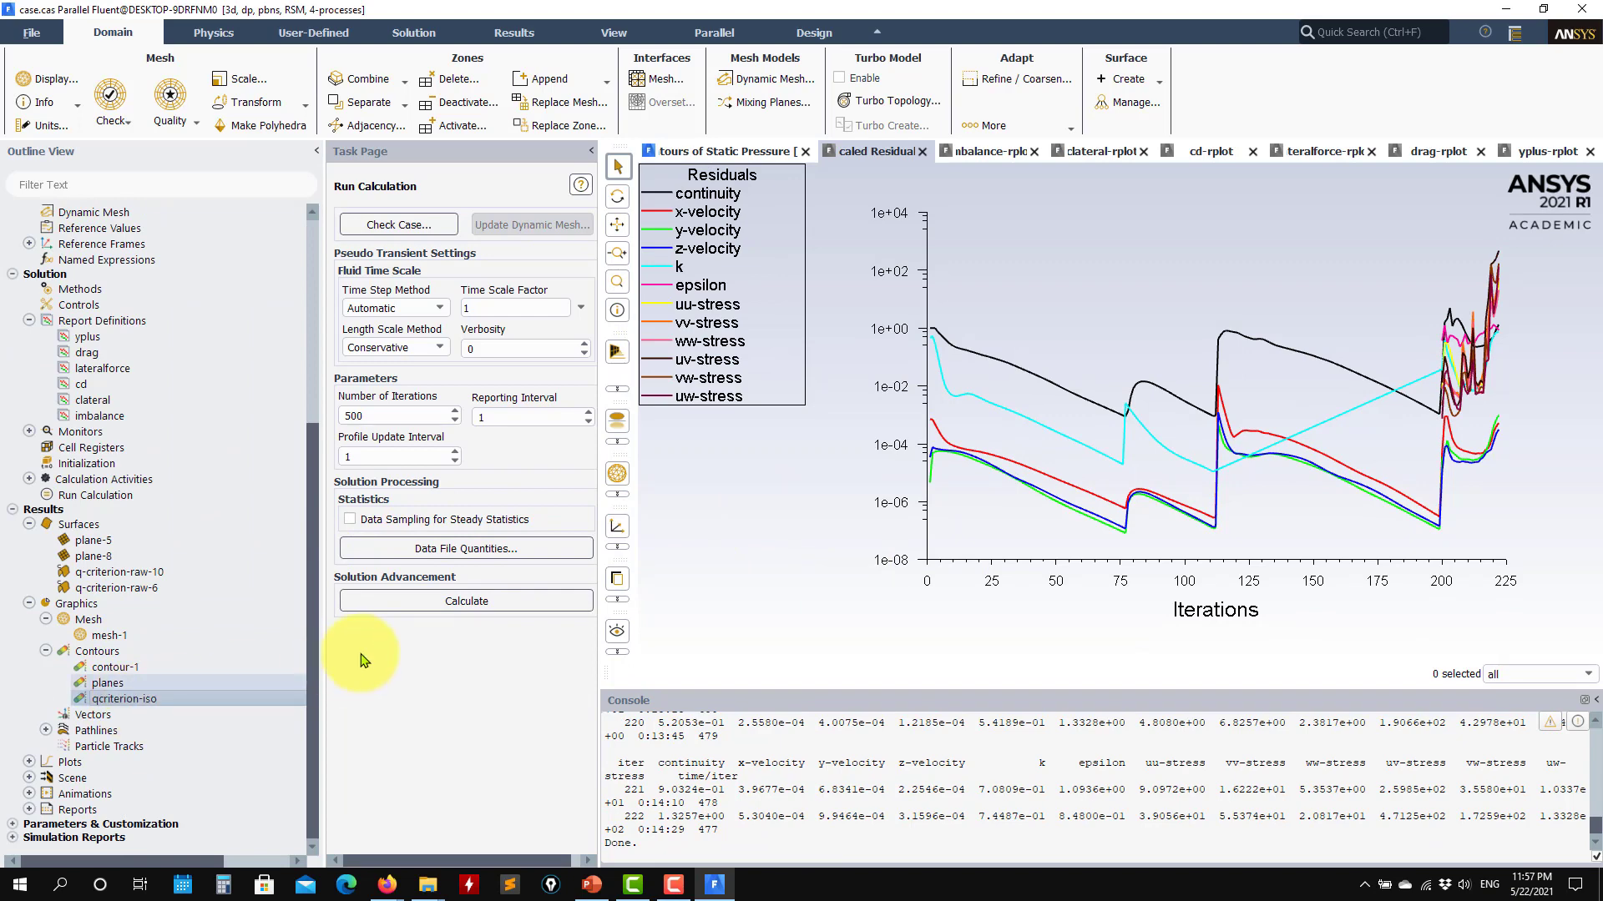
{"action": "left_click", "coordinate": [392, 655]}
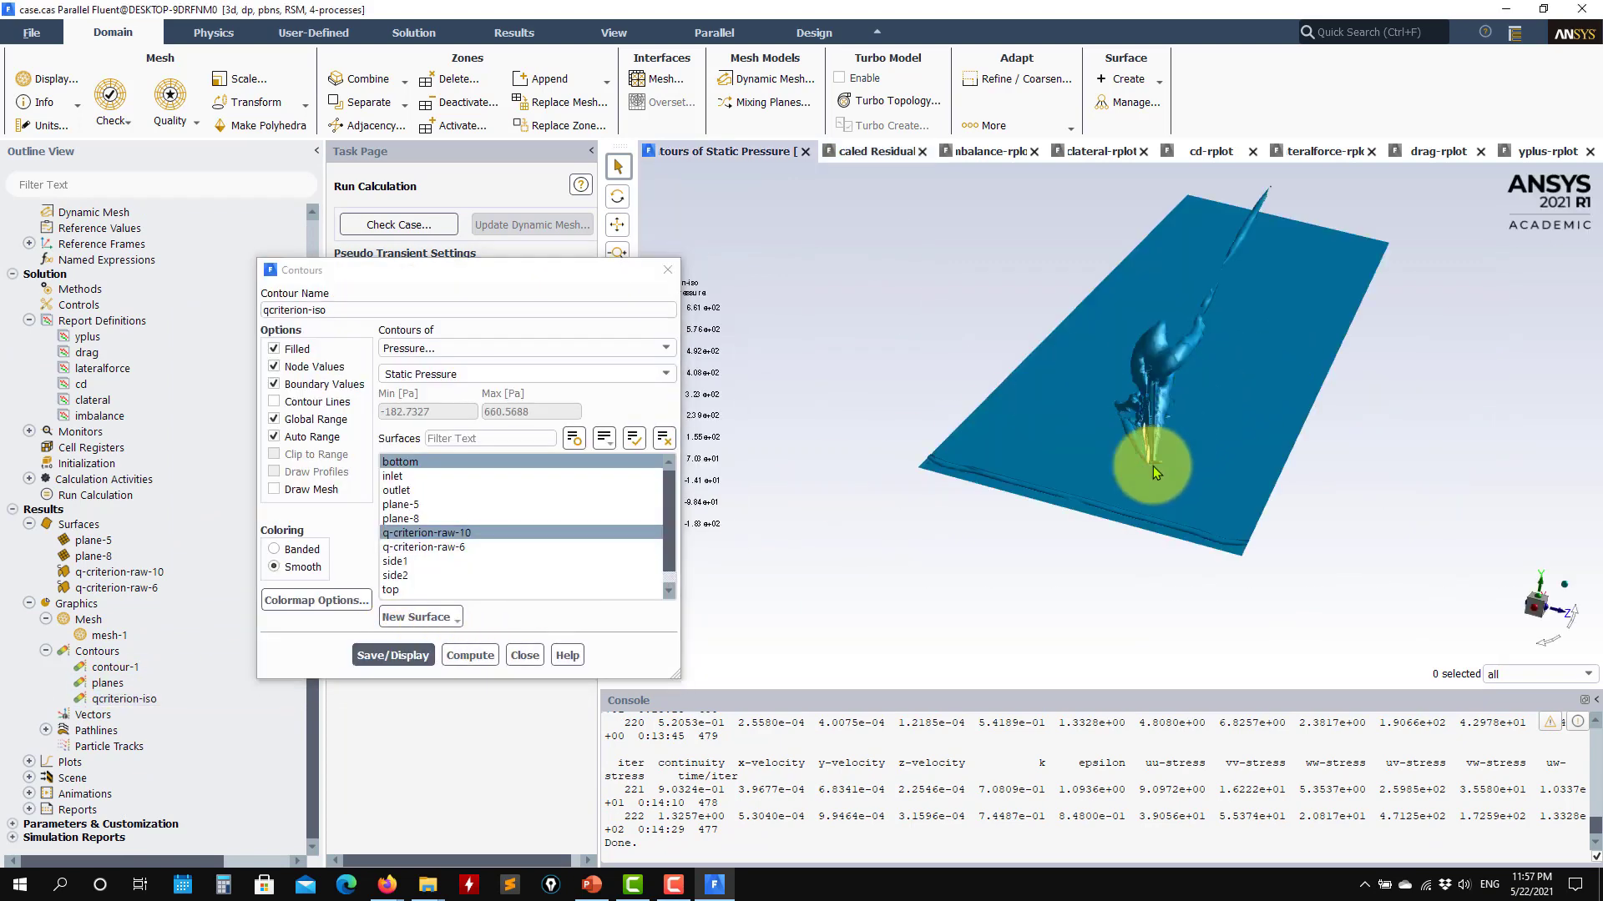
{"action": "left_click_drag", "start_coordinate": [1155, 472], "coordinate": [1035, 393]}
{"action": "left_click", "coordinate": [524, 655]}
Change the Reynolds-Stress model to Quadratic Pressure-Strain in the viscous model settings.
{"action": "scroll", "coordinate": [209, 351], "scroll_direction": "up", "scroll_amount": 7}
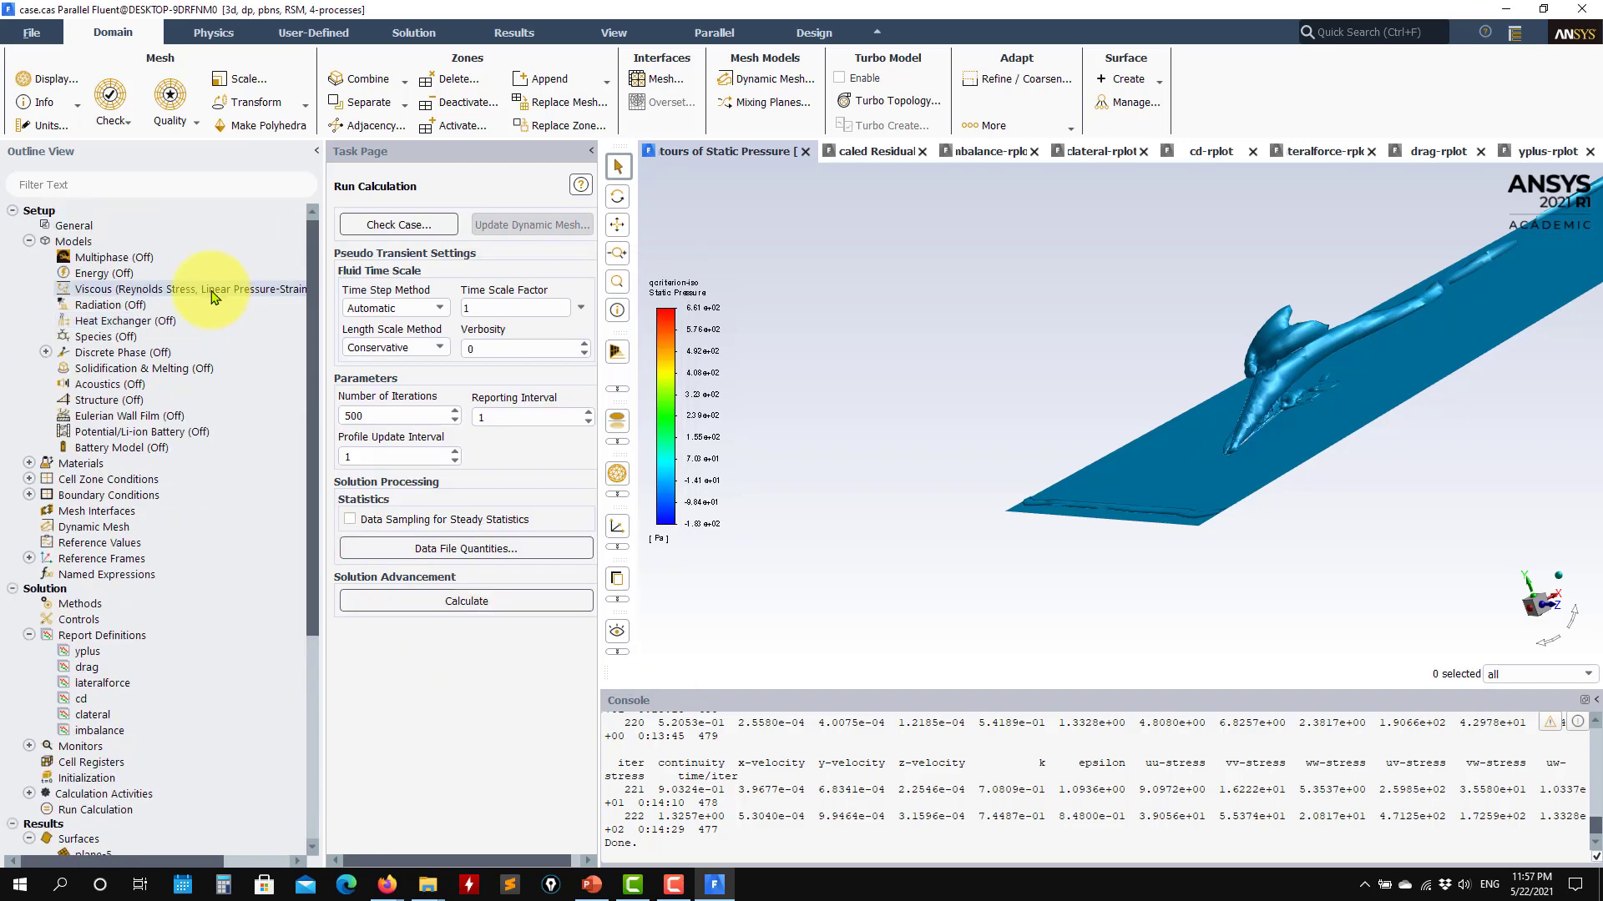
{"action": "double_click", "coordinate": [214, 290]}
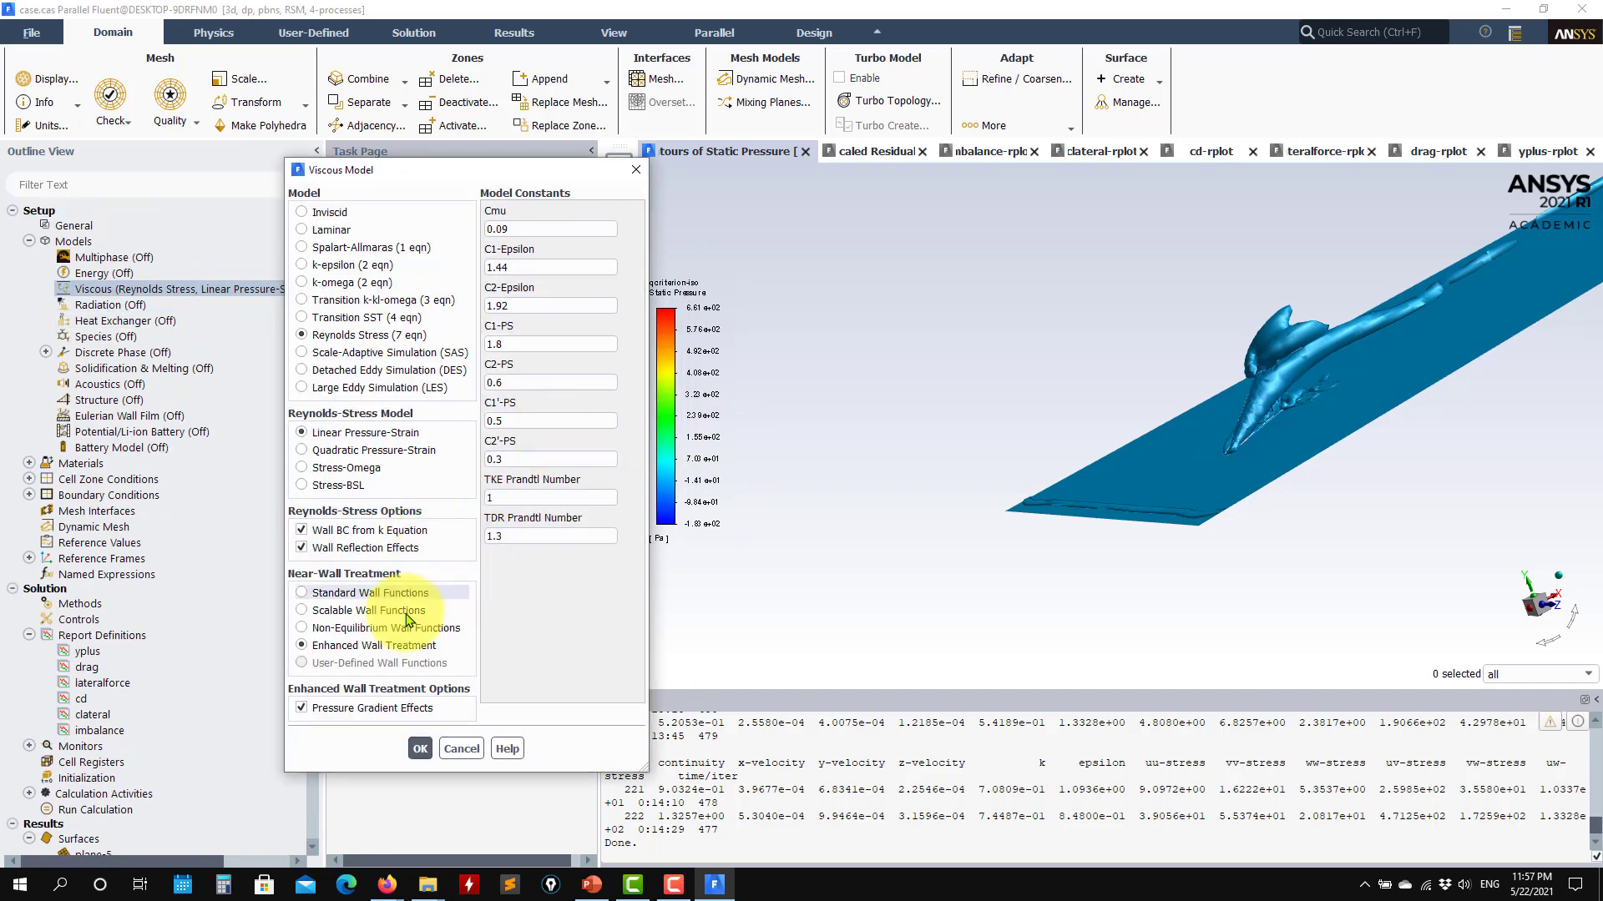
{"action": "left_click", "coordinate": [371, 453]}
{"action": "left_click", "coordinate": [362, 471]}
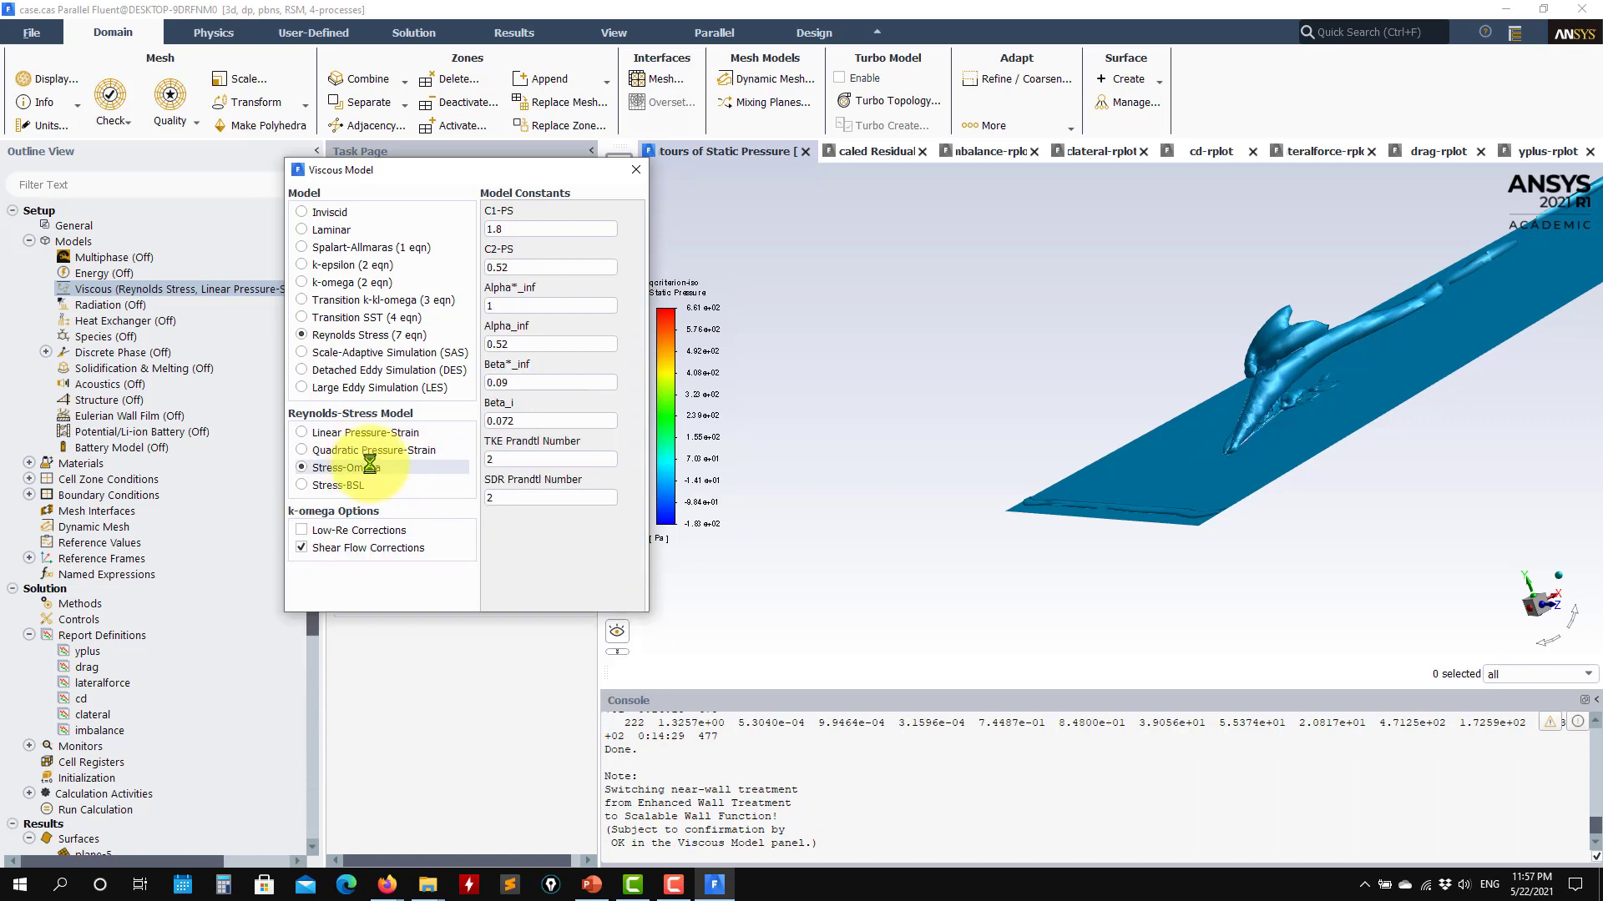
{"action": "left_click", "coordinate": [359, 450]}
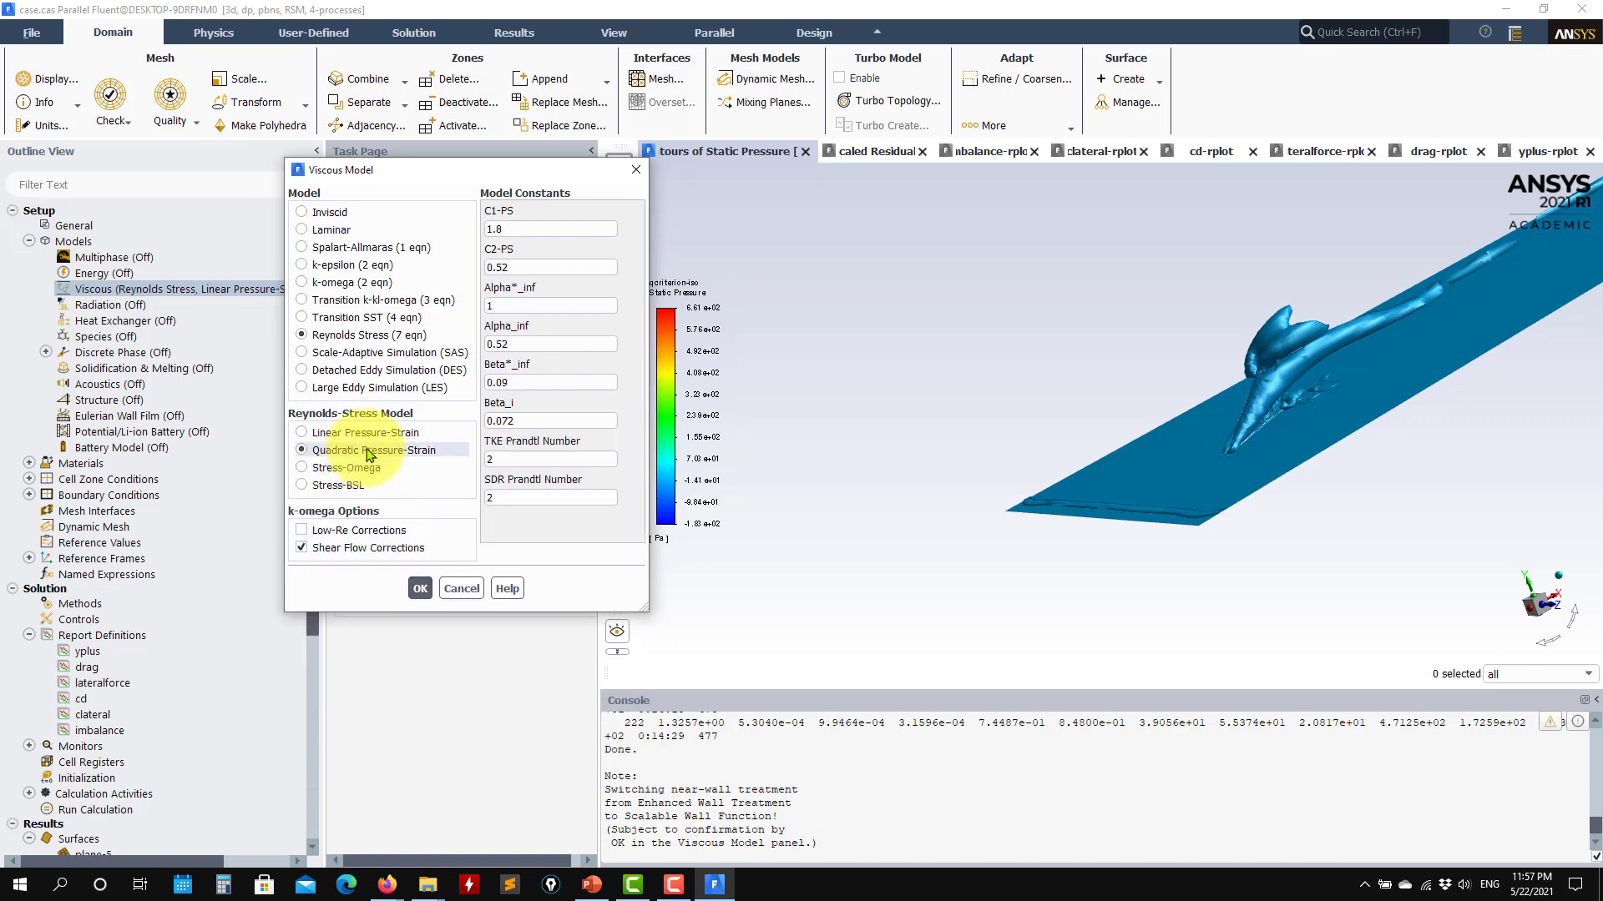
{"action": "left_click", "coordinate": [415, 669]}
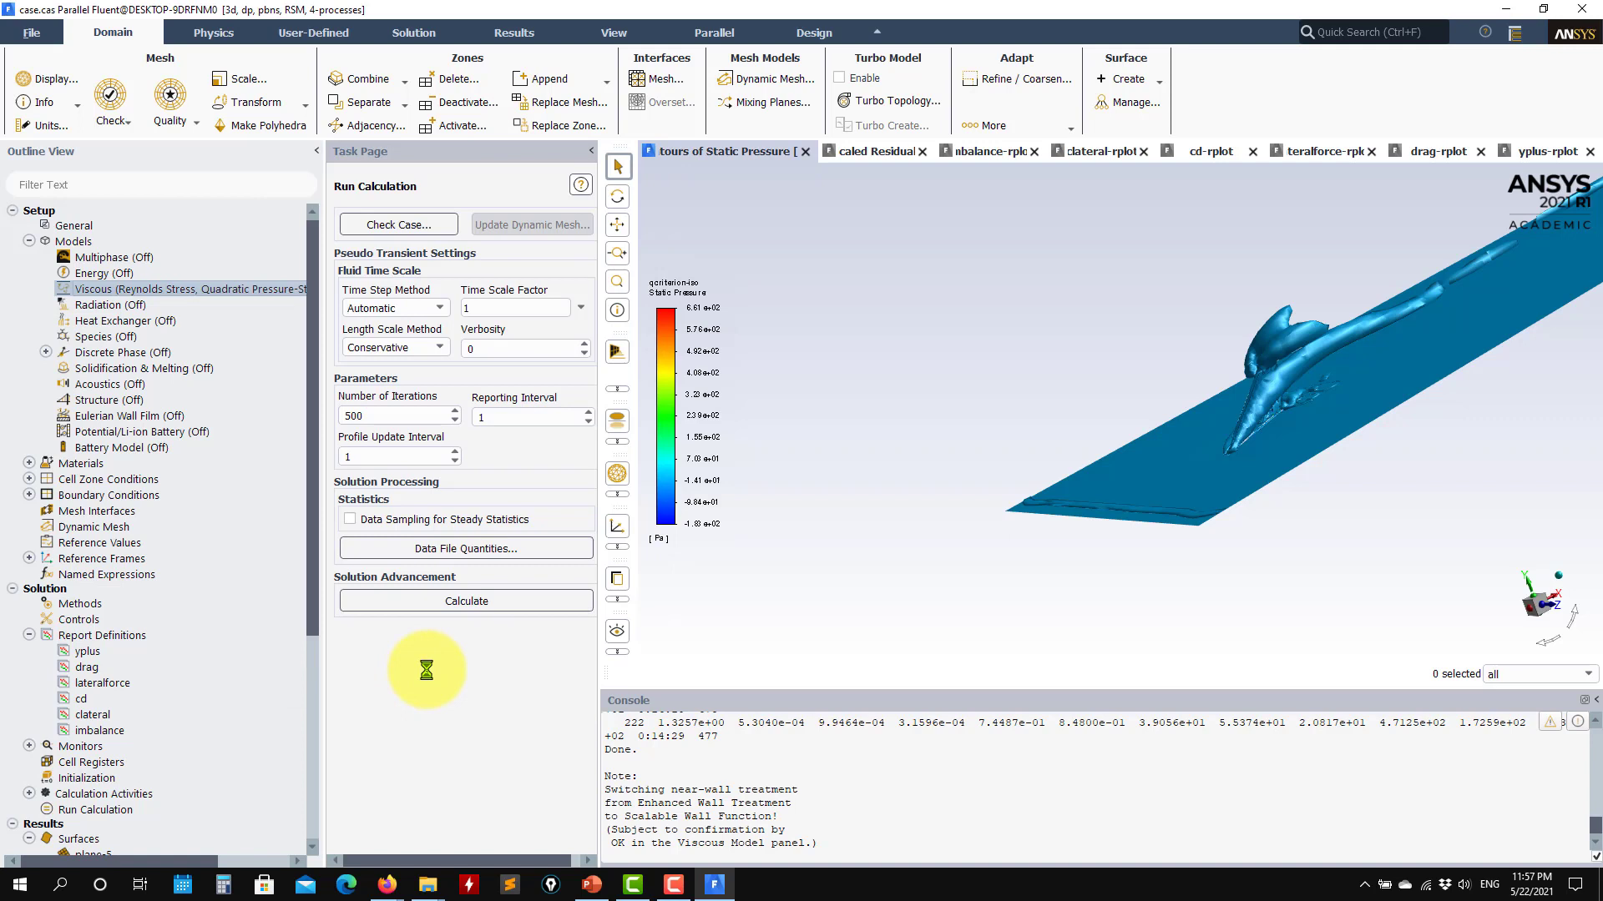
Start the 500-iteration calculation with the Quadratic Pressure-Strain model and check the scaled residuals and solver console output.
{"action": "left_click", "coordinate": [434, 601]}
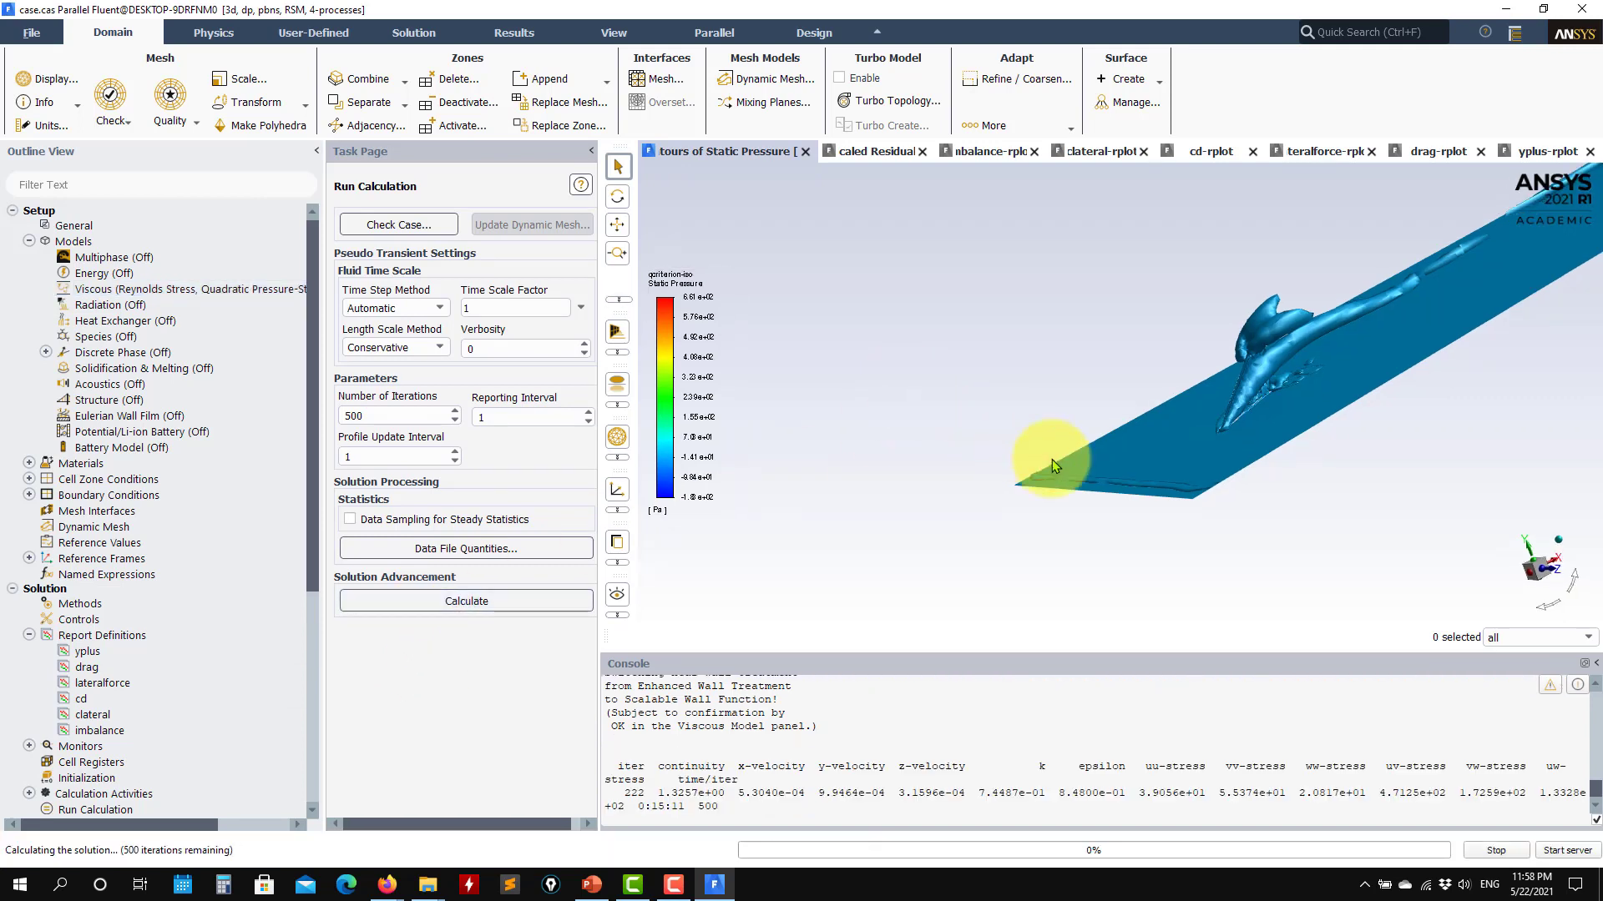
{"action": "left_click", "coordinate": [883, 154]}
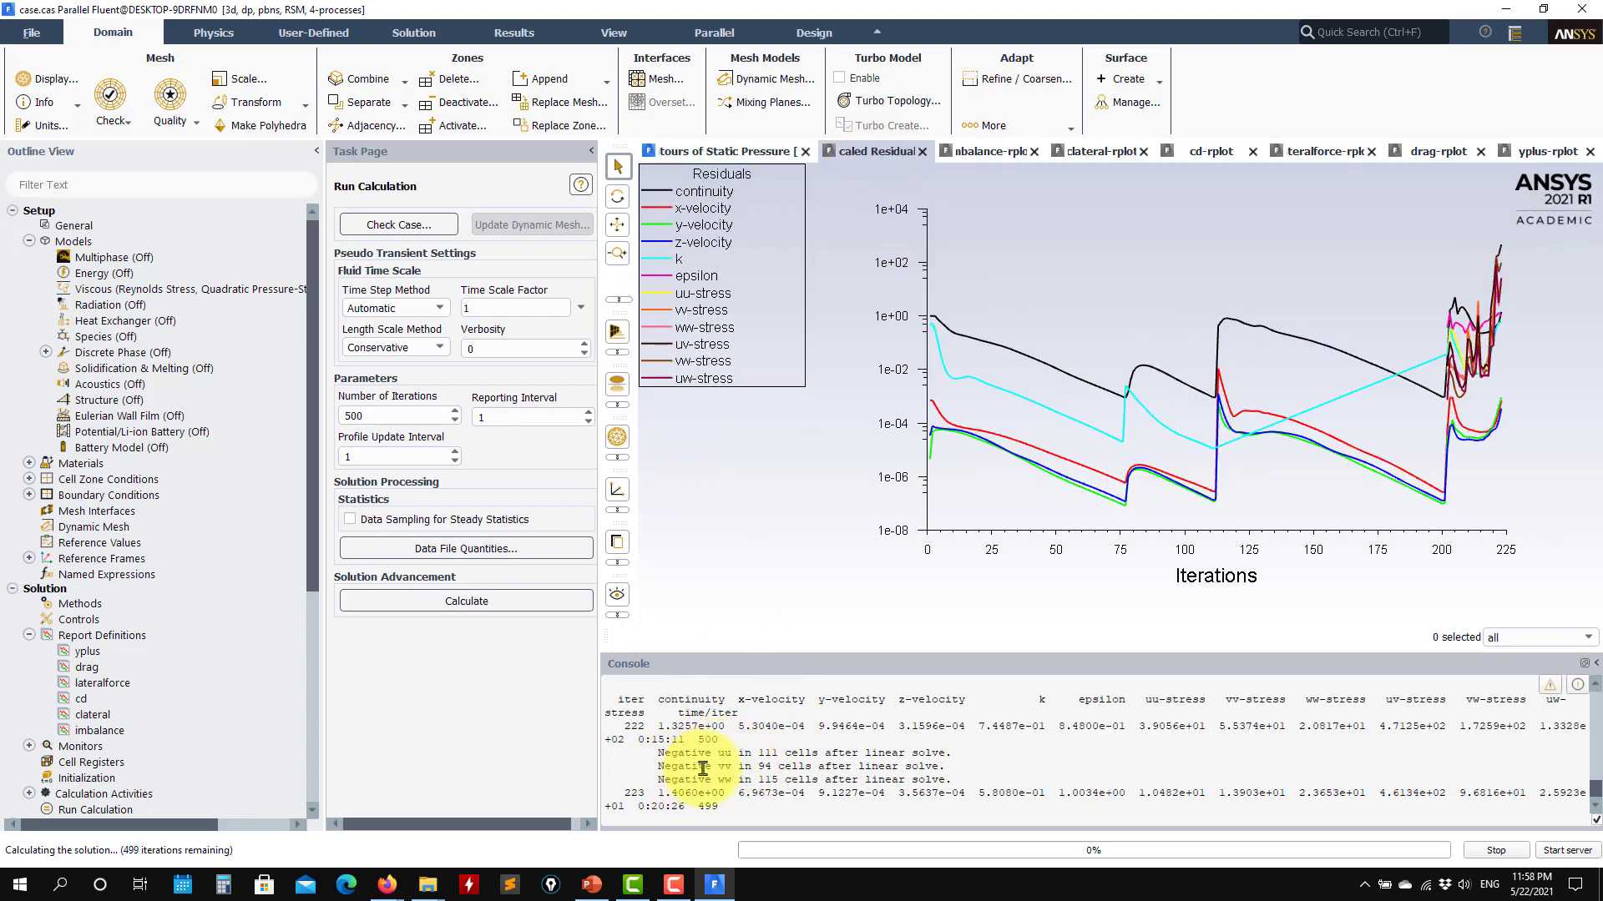
{"action": "left_click", "coordinate": [652, 754]}
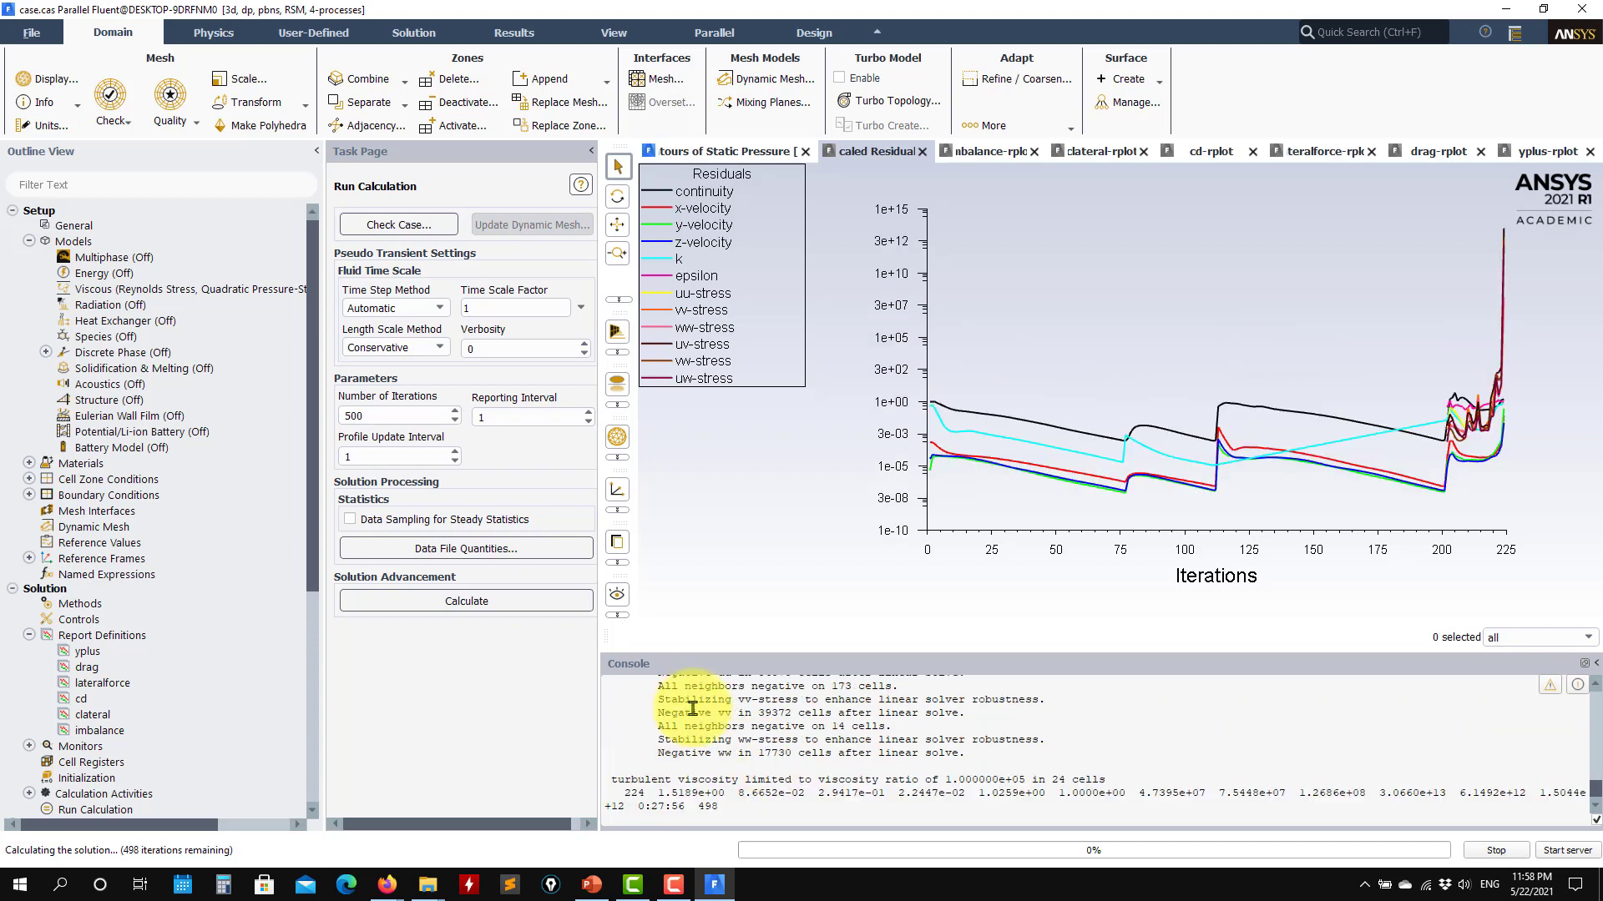
Review the latest iterations of the Quadratic Pressure-Strain run in the solver console and stop the calculation.
{"action": "scroll", "coordinate": [700, 706], "scroll_direction": "up", "scroll_amount": 3}
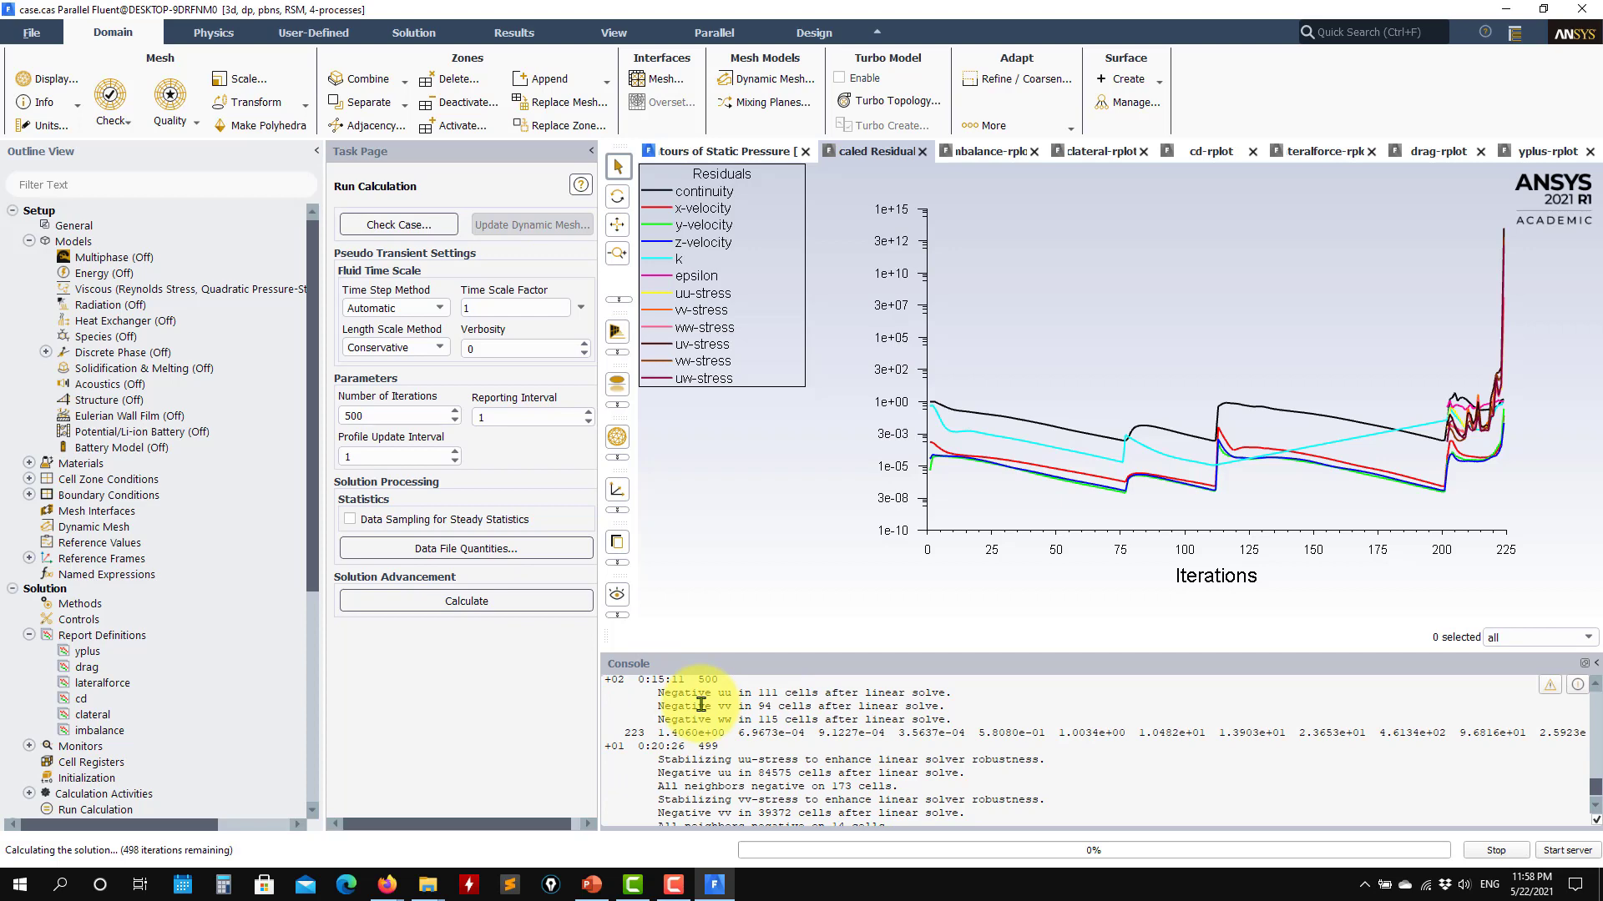
{"action": "scroll", "coordinate": [700, 705], "scroll_direction": "up", "scroll_amount": 2}
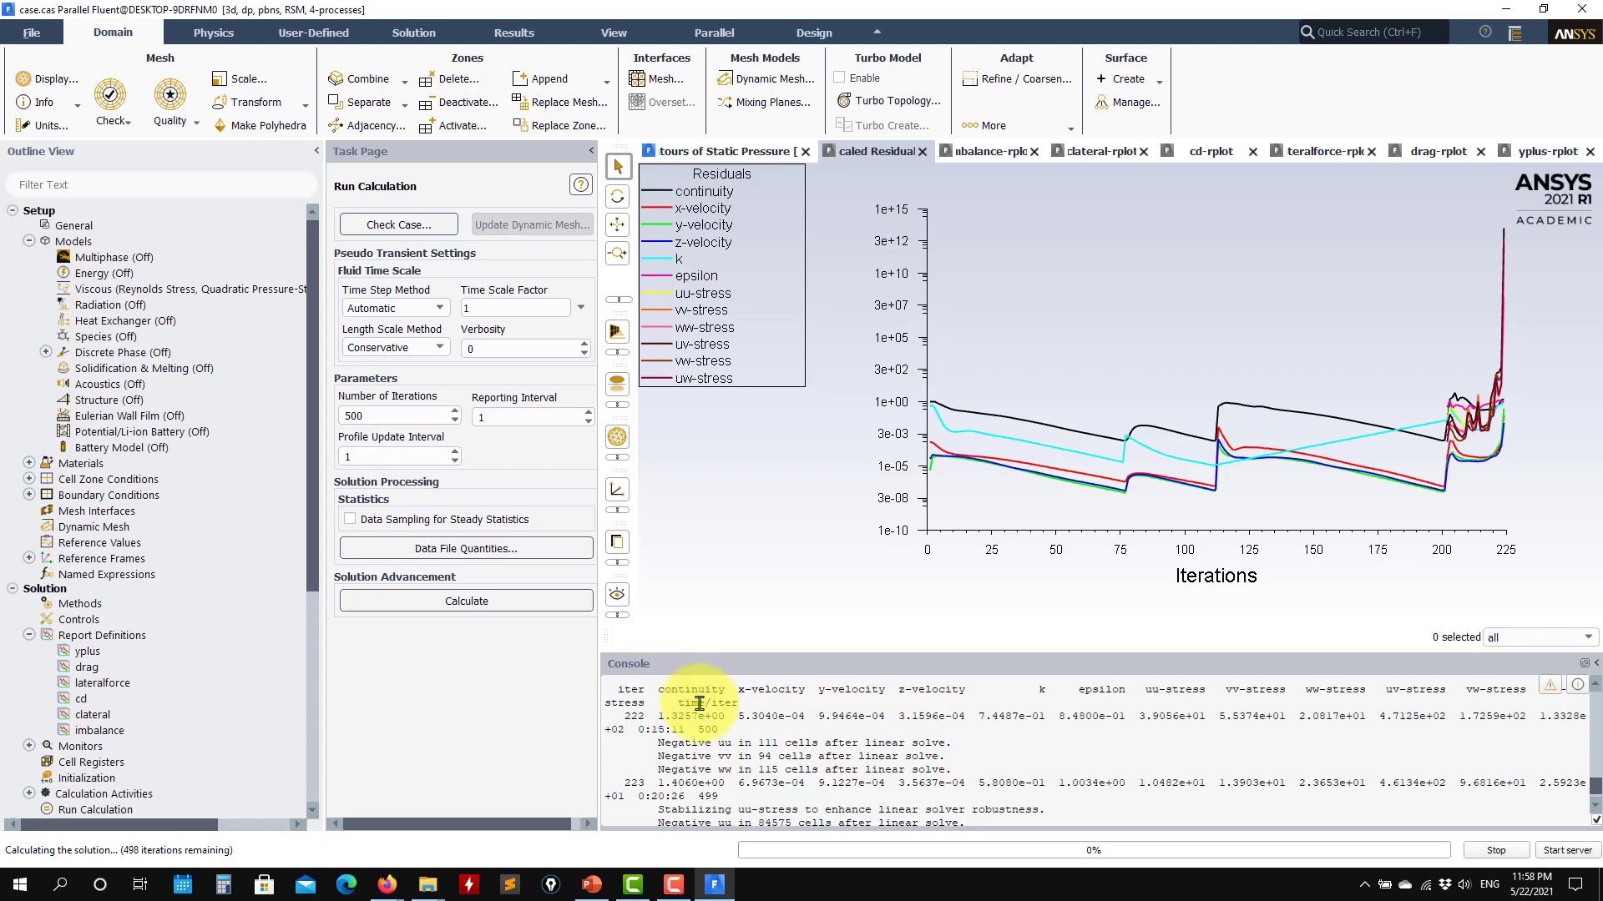
{"action": "left_click", "coordinate": [1490, 852]}
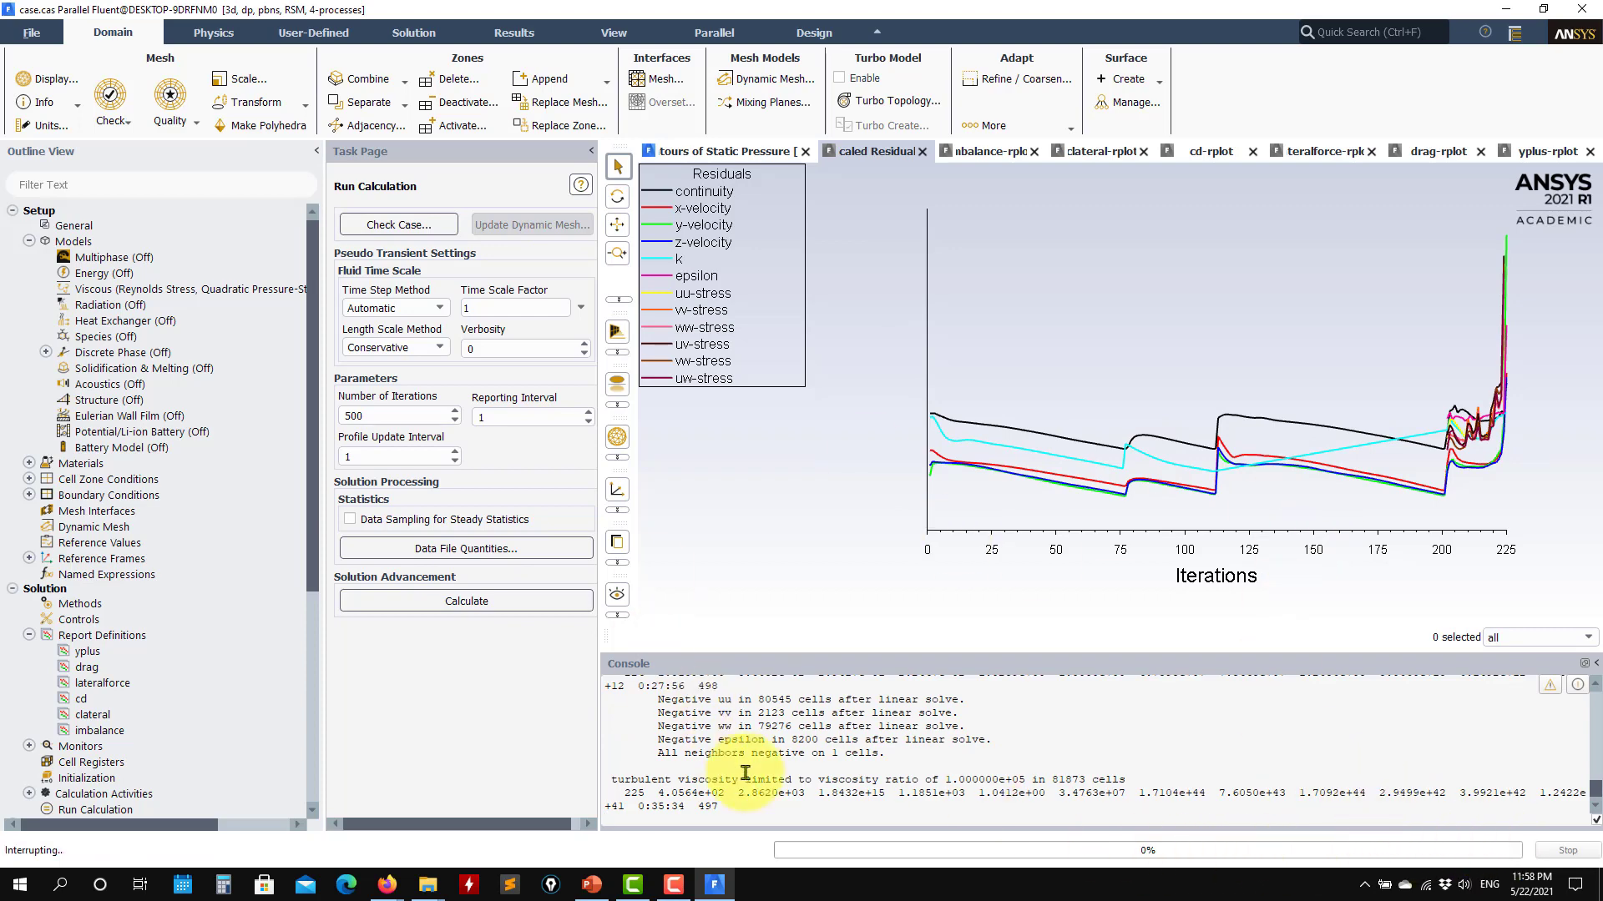
{"action": "scroll", "coordinate": [288, 539], "scroll_direction": "down", "scroll_amount": 5}
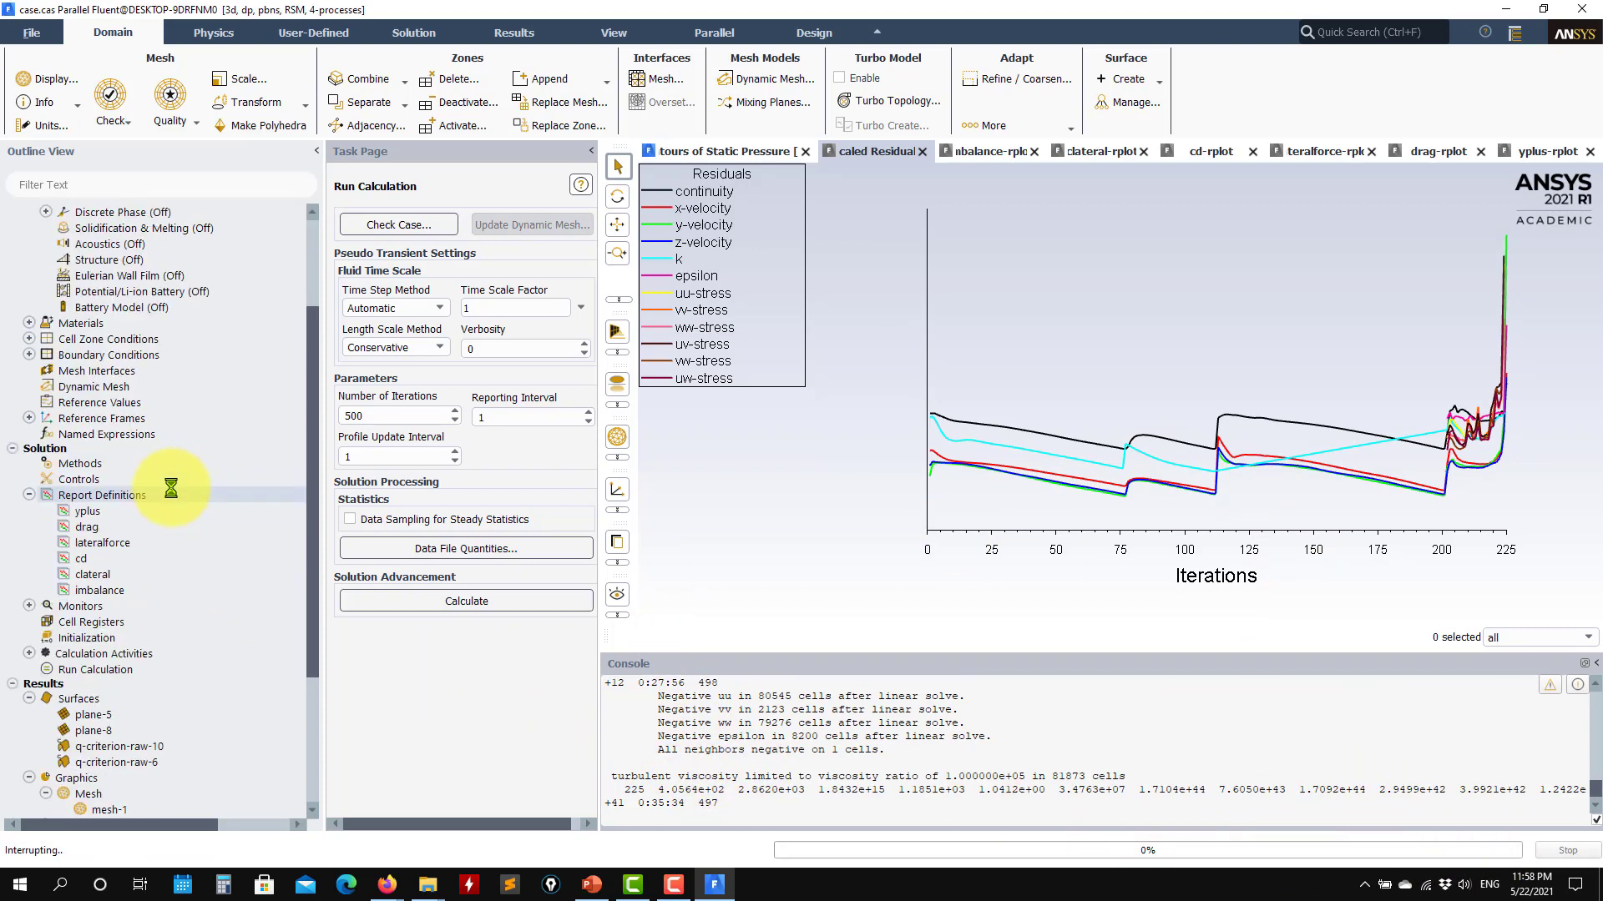
{"action": "scroll", "coordinate": [288, 459], "scroll_direction": "up", "scroll_amount": 5}
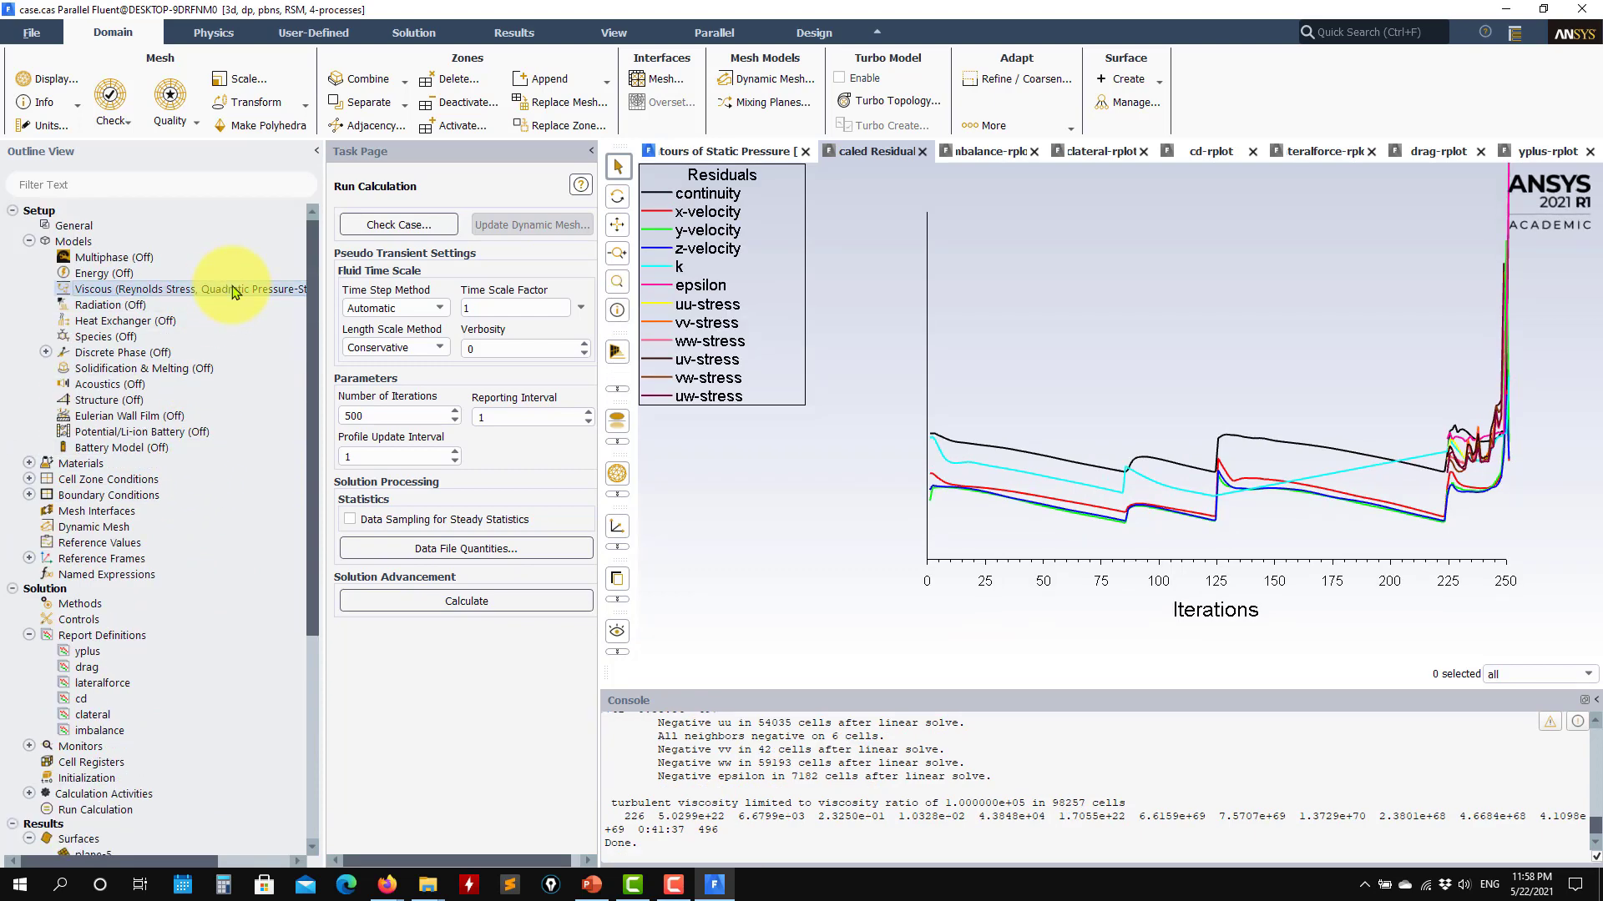
{"action": "double_click", "coordinate": [234, 290]}
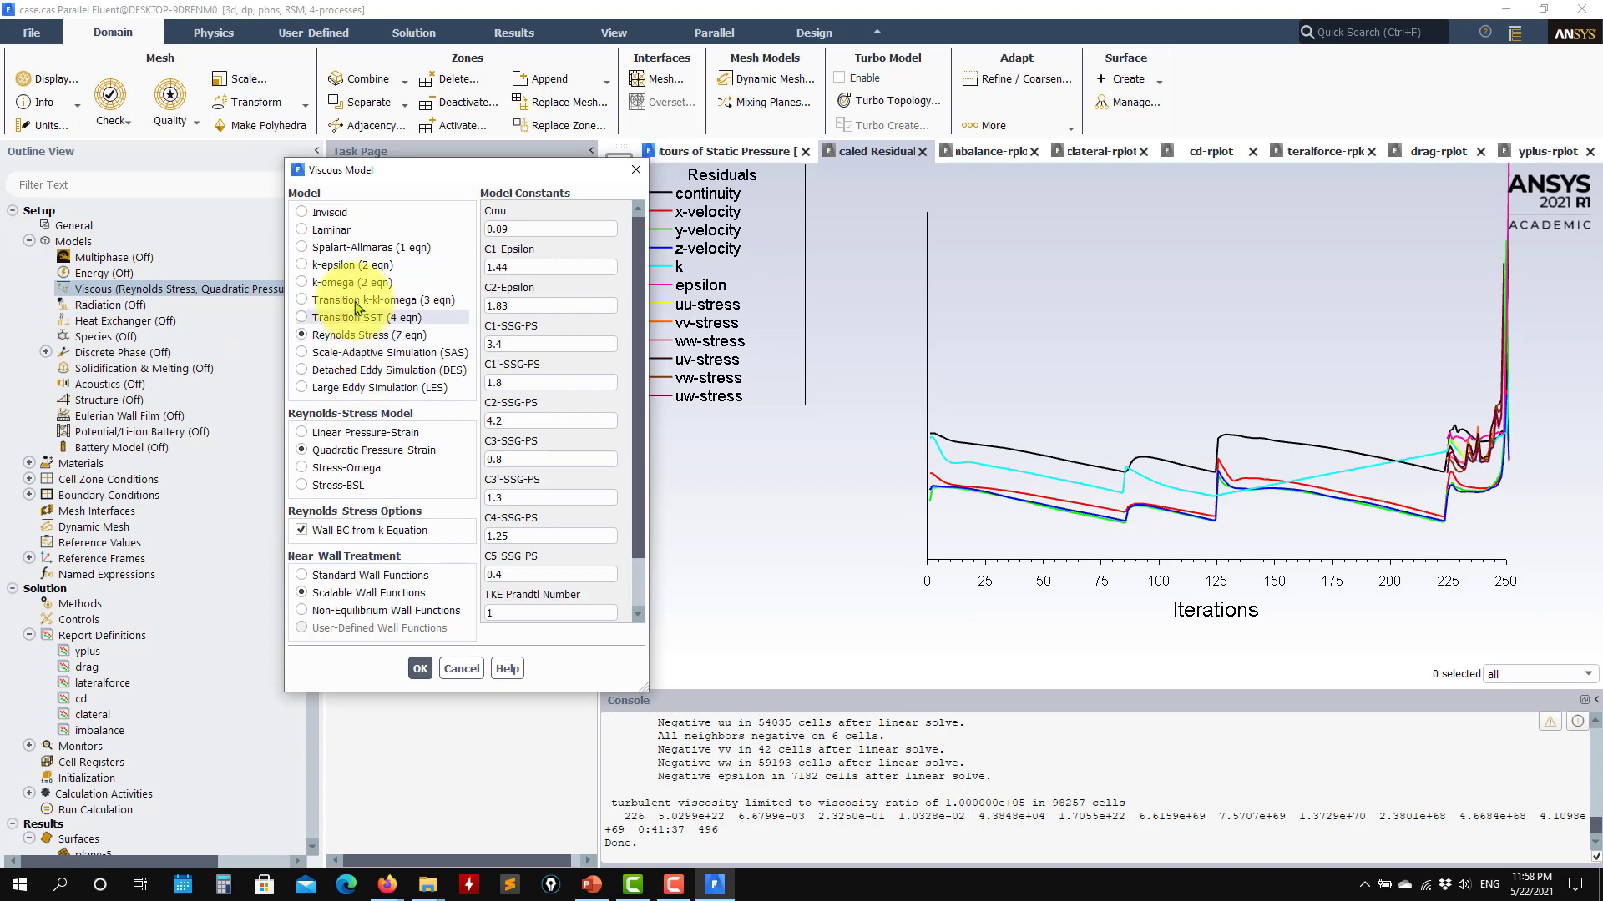
{"action": "left_click", "coordinate": [351, 266]}
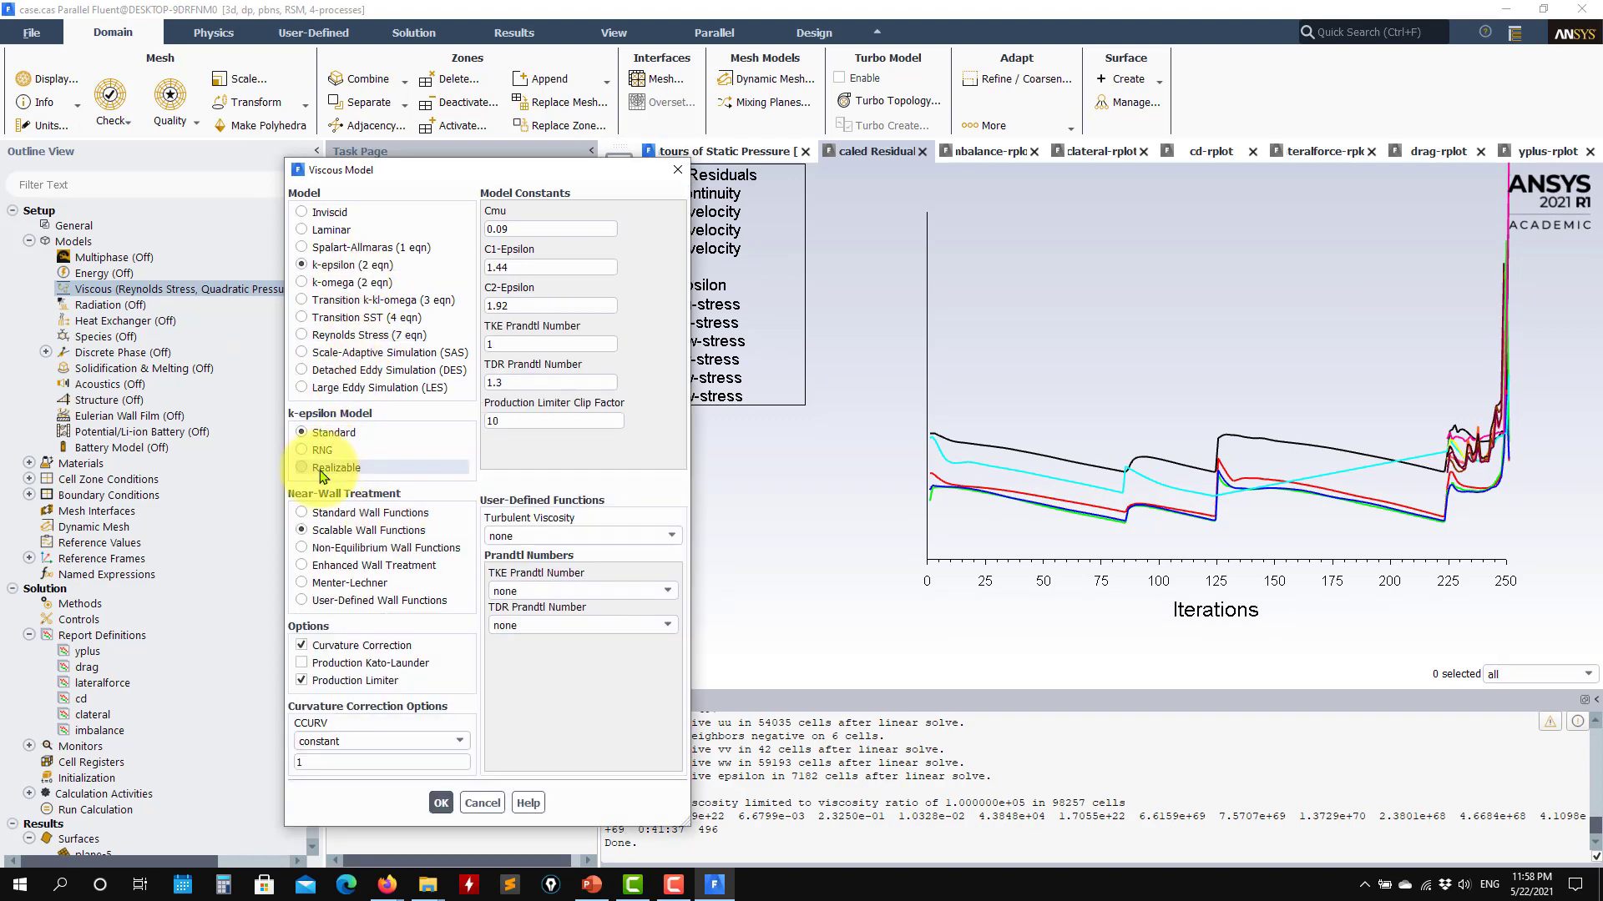
{"action": "left_click", "coordinate": [319, 469]}
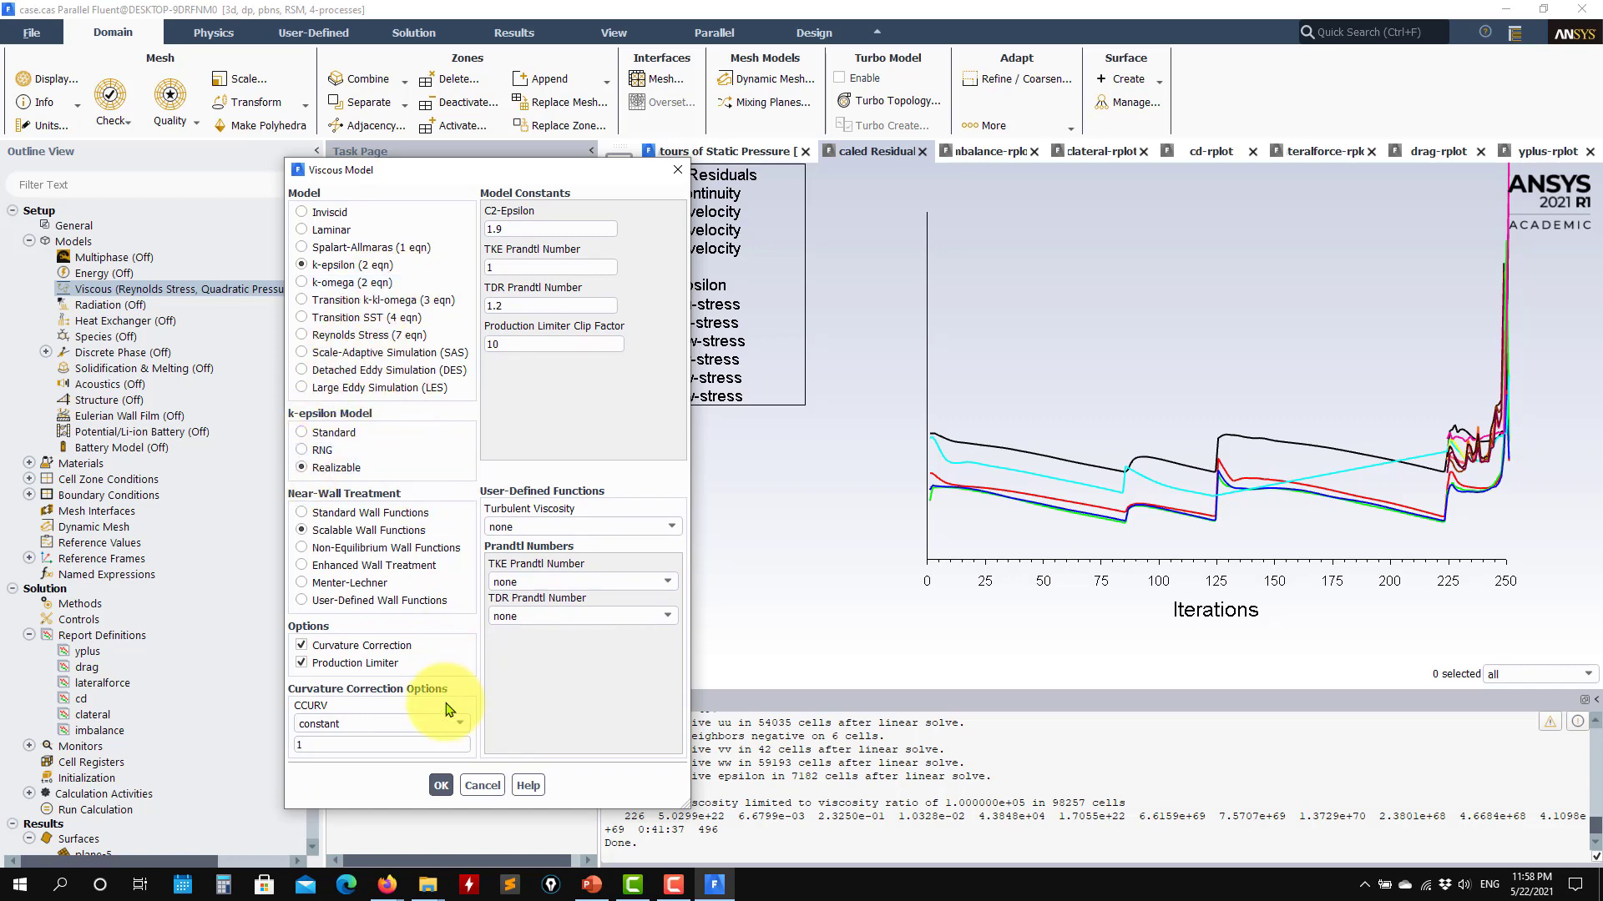
{"action": "left_click", "coordinate": [483, 785]}
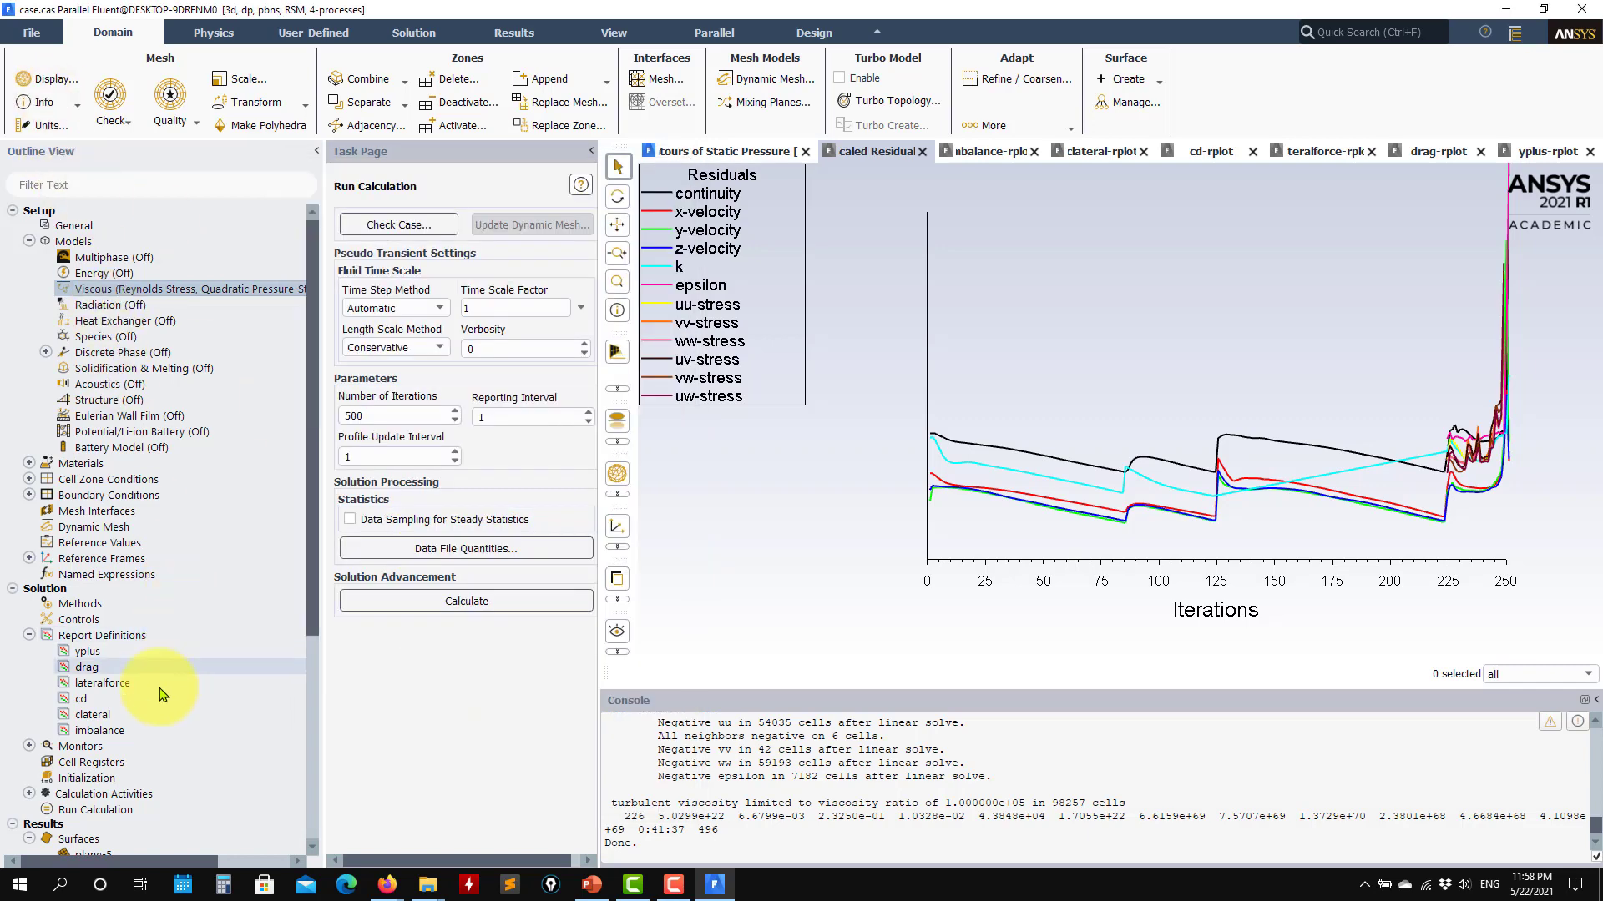
Re-initialize the solution, discarding the unsaved data, and start the 500-iteration calculation with the Quadratic Pressure-Strain model again.
{"action": "scroll", "coordinate": [117, 649], "scroll_direction": "down", "scroll_amount": 4}
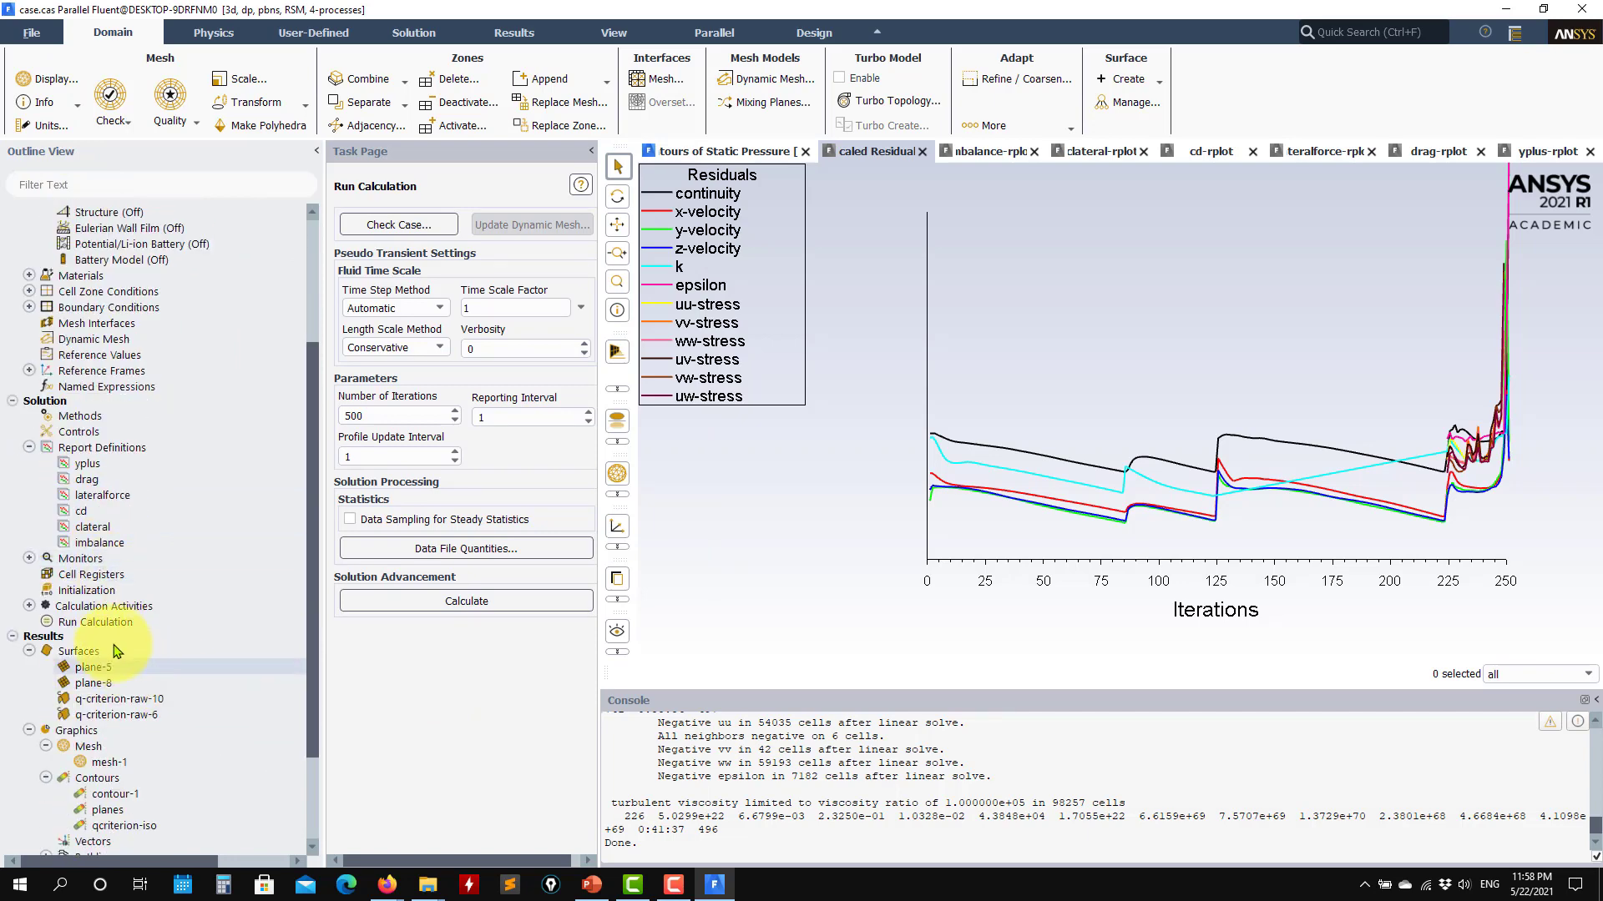
{"action": "left_click", "coordinate": [87, 590]}
{"action": "left_click", "coordinate": [359, 644]}
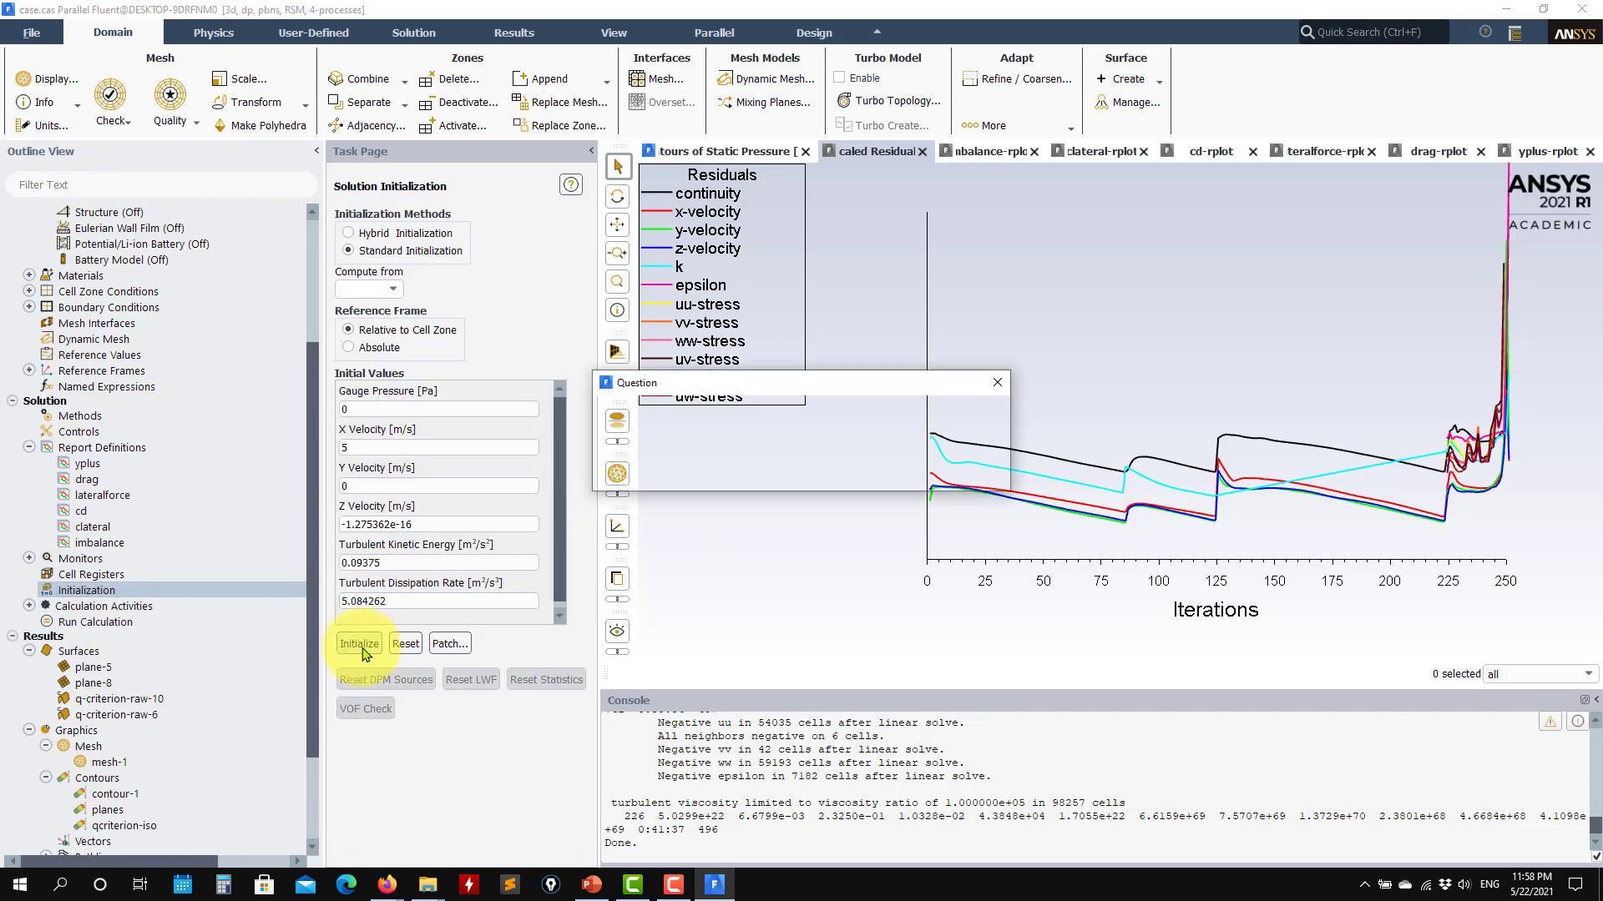
{"action": "left_click", "coordinate": [865, 469]}
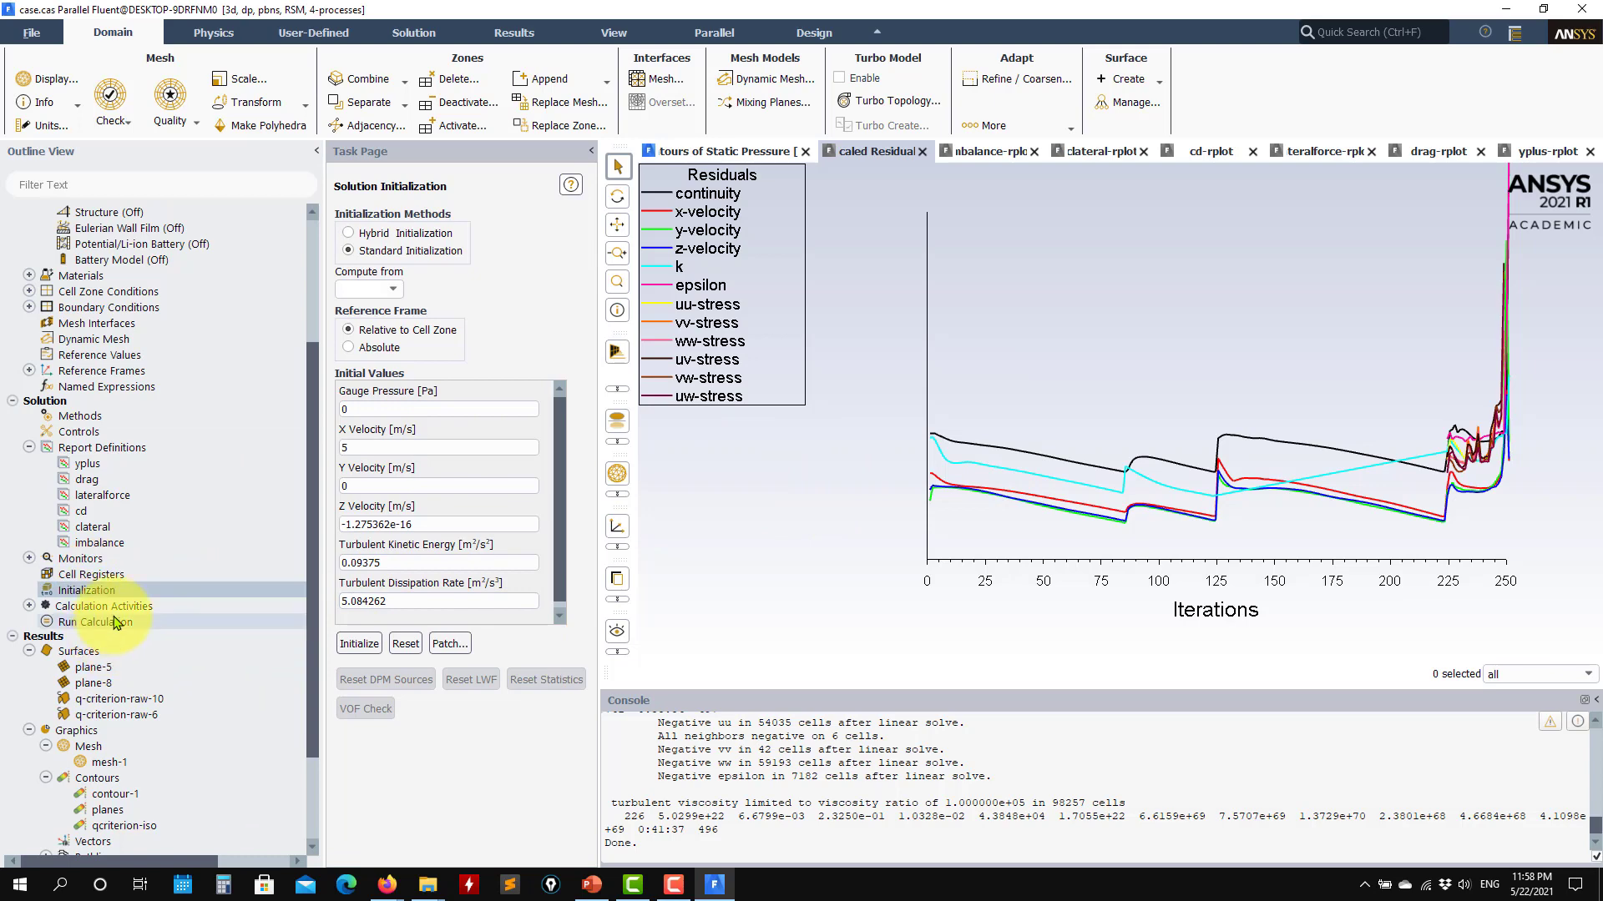
{"action": "left_click", "coordinate": [117, 623]}
{"action": "left_click", "coordinate": [551, 599]}
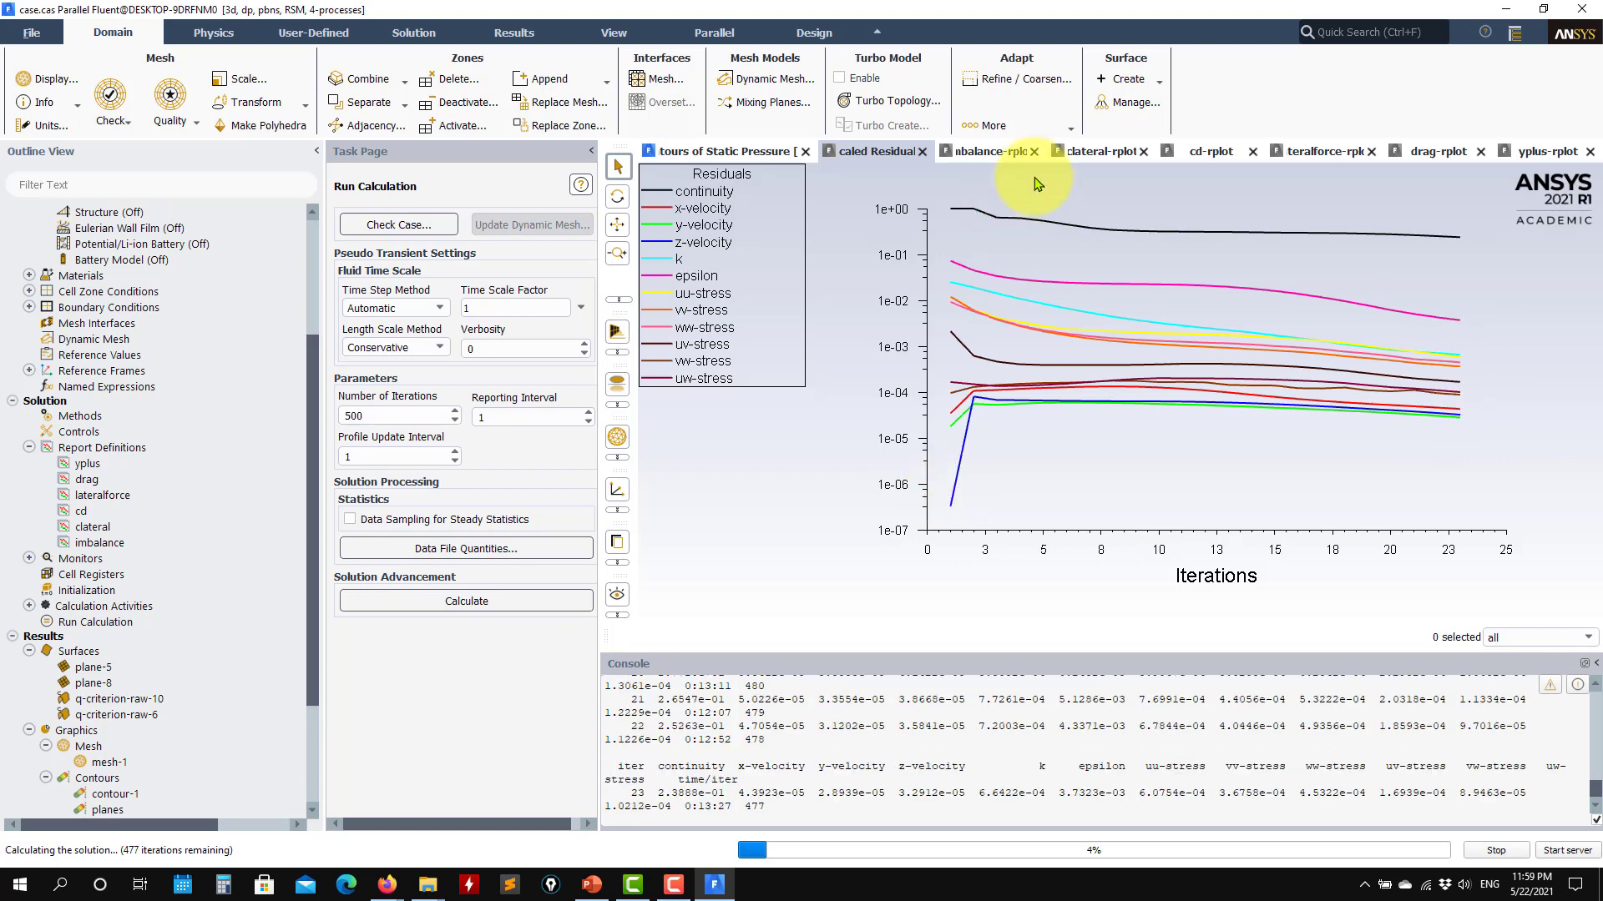
Monitor the cd, clateral, imbalance, yplus and scaled residual plots during the run, and stop the calculation early.
{"action": "left_click", "coordinate": [1210, 151]}
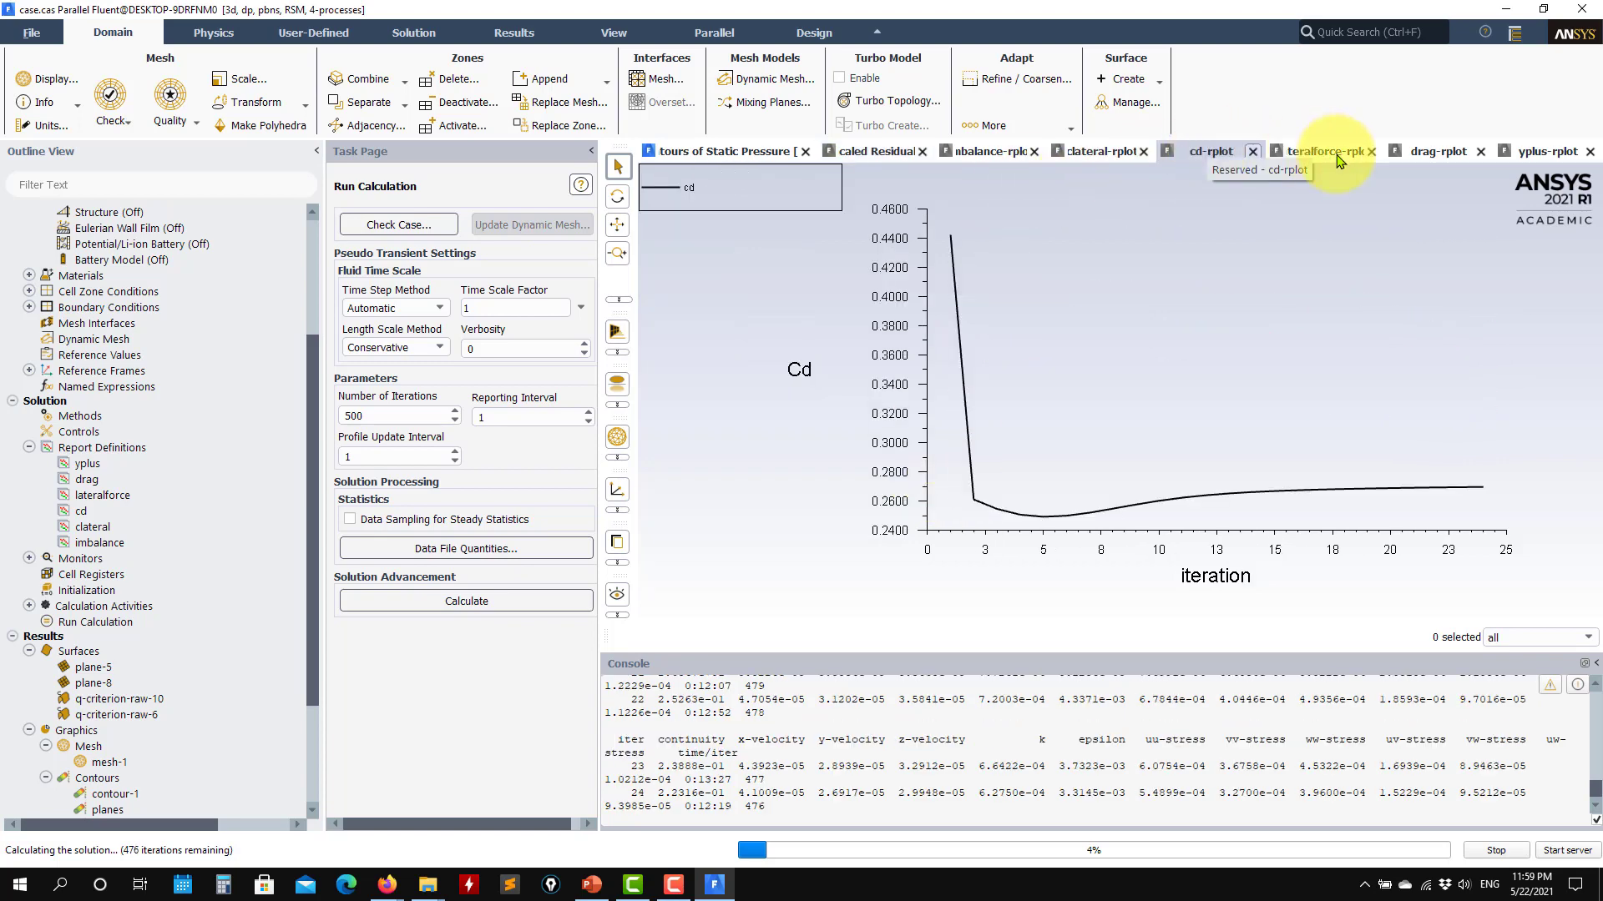
{"action": "left_click", "coordinate": [1077, 153]}
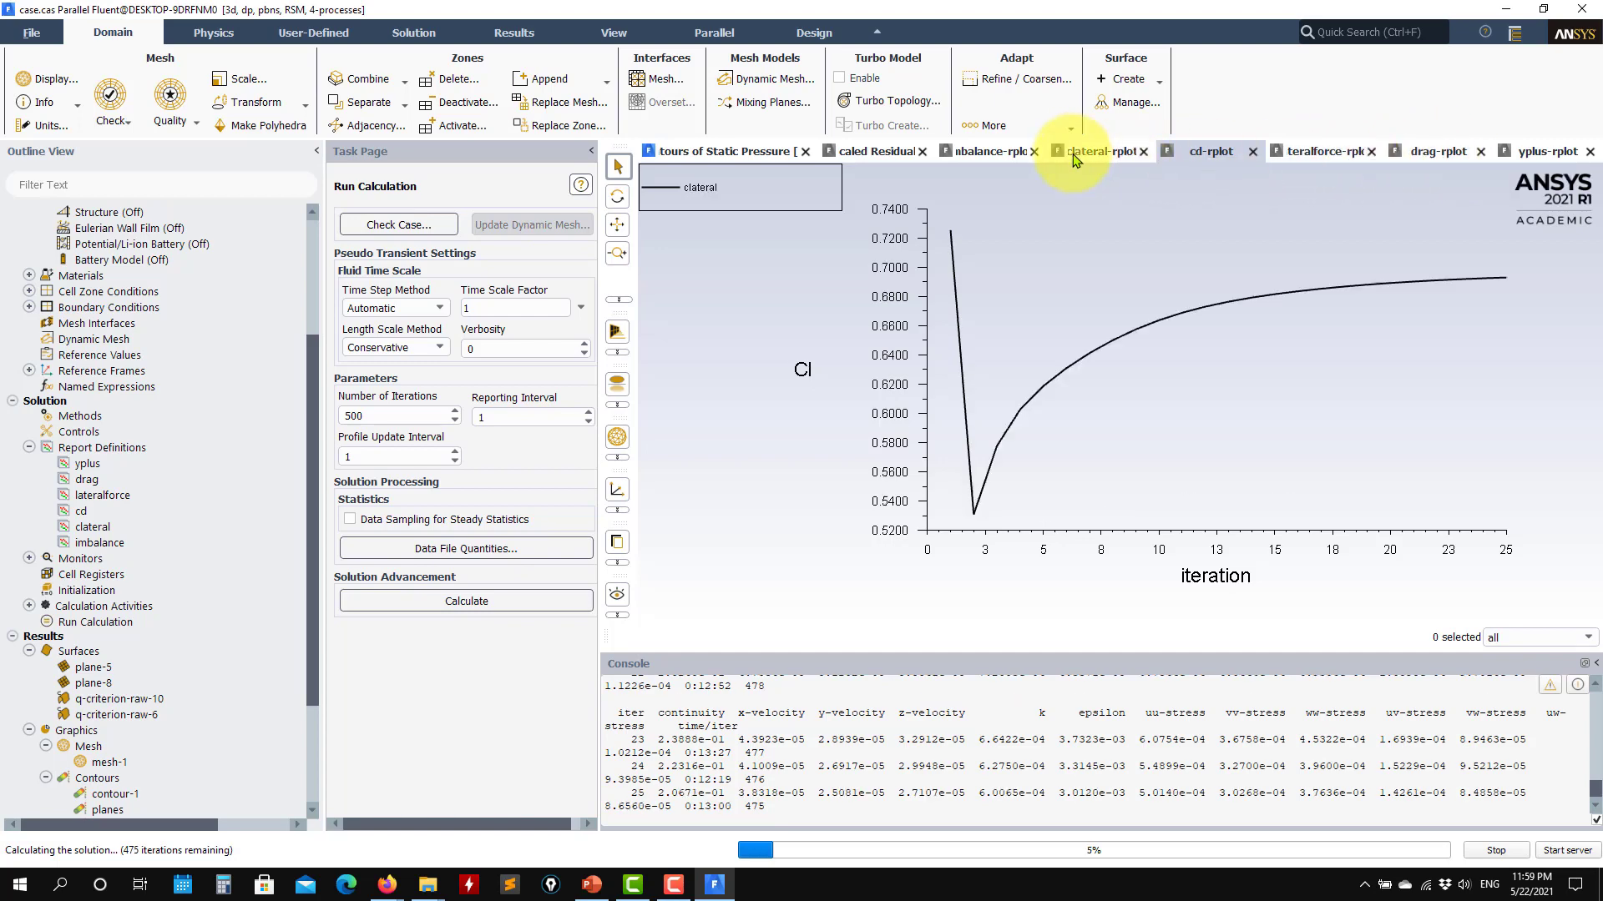
{"action": "left_click", "coordinate": [985, 151]}
{"action": "left_click", "coordinate": [1549, 153]}
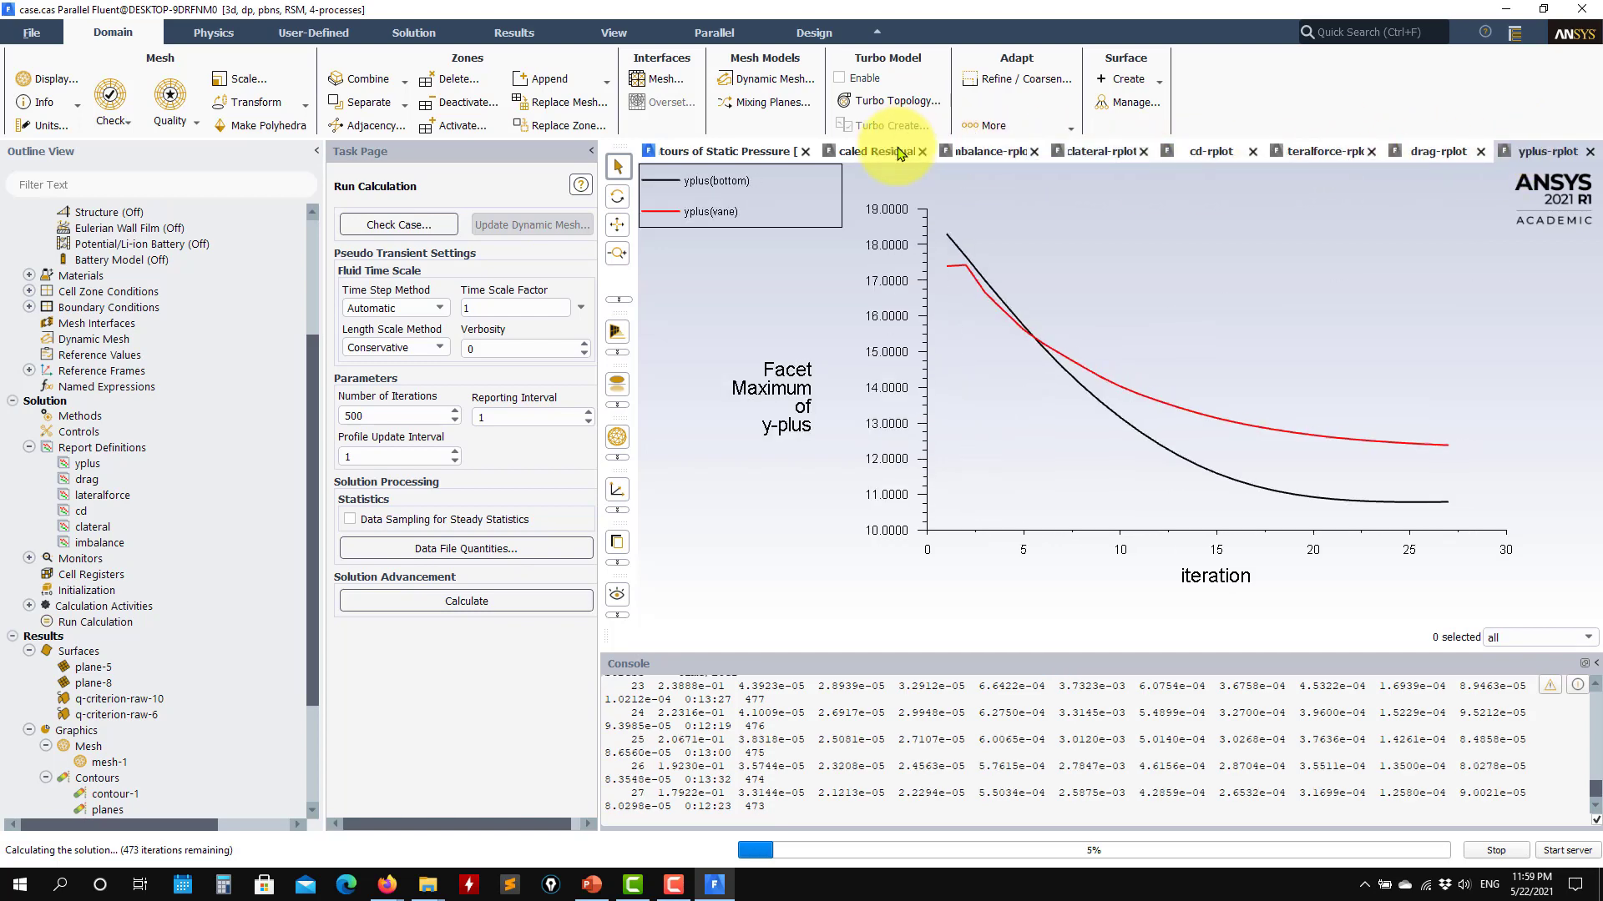
{"action": "left_click", "coordinate": [864, 159]}
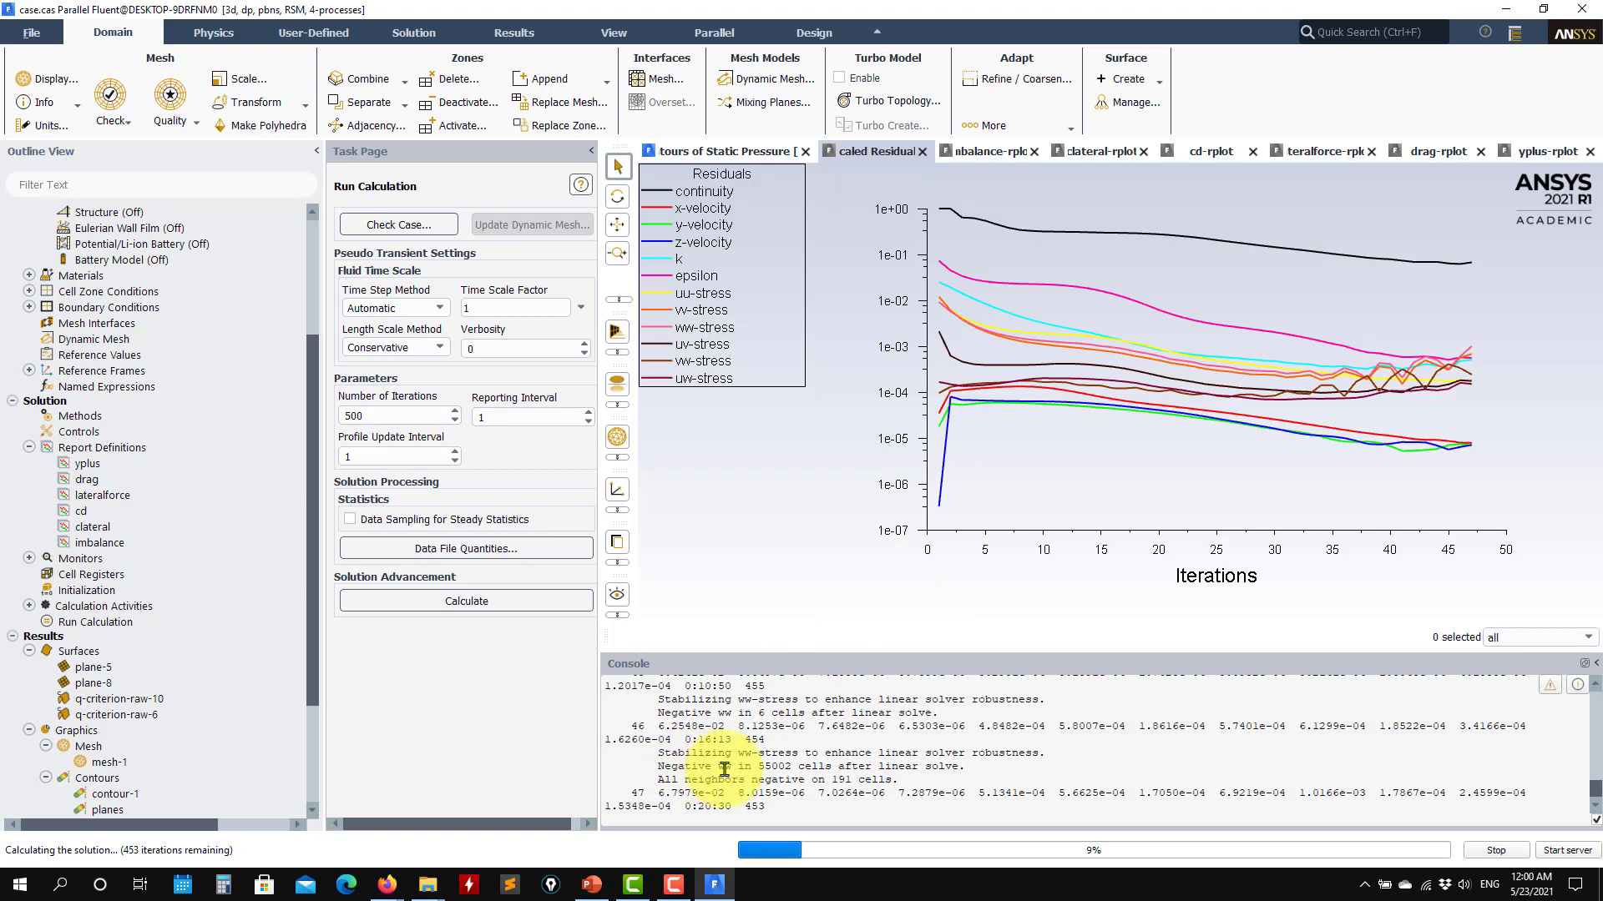
{"action": "left_click", "coordinate": [1494, 849]}
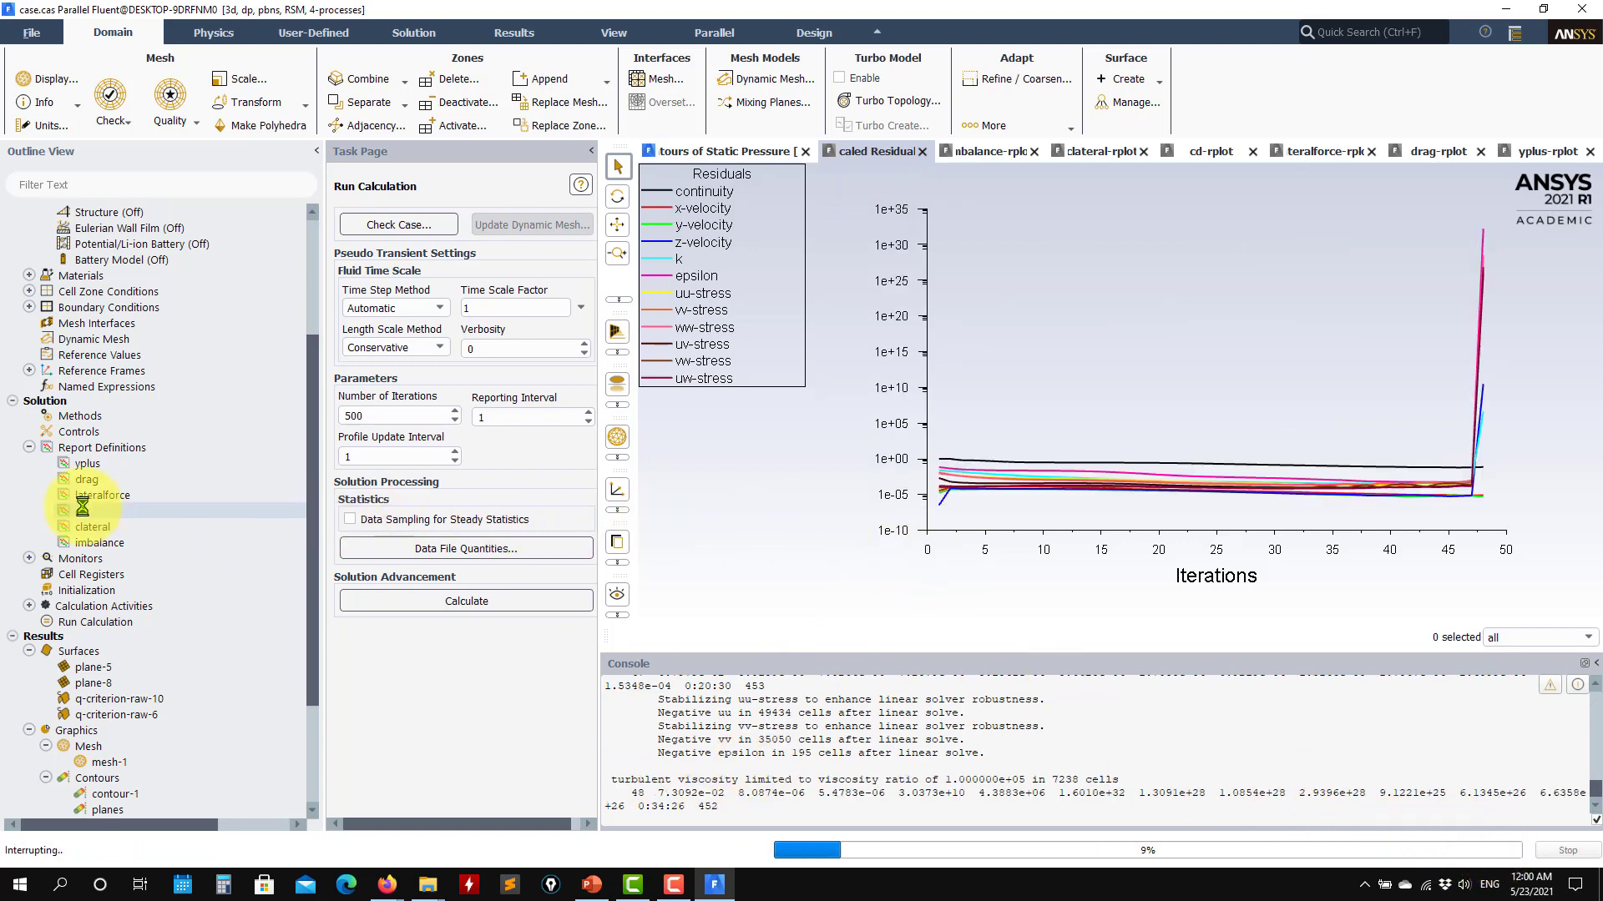
Re-initialize the solution with standard initialization, discarding the data of the stopped Quadratic Pressure-Strain run.
{"action": "scroll", "coordinate": [50, 509], "scroll_direction": "up", "scroll_amount": 4}
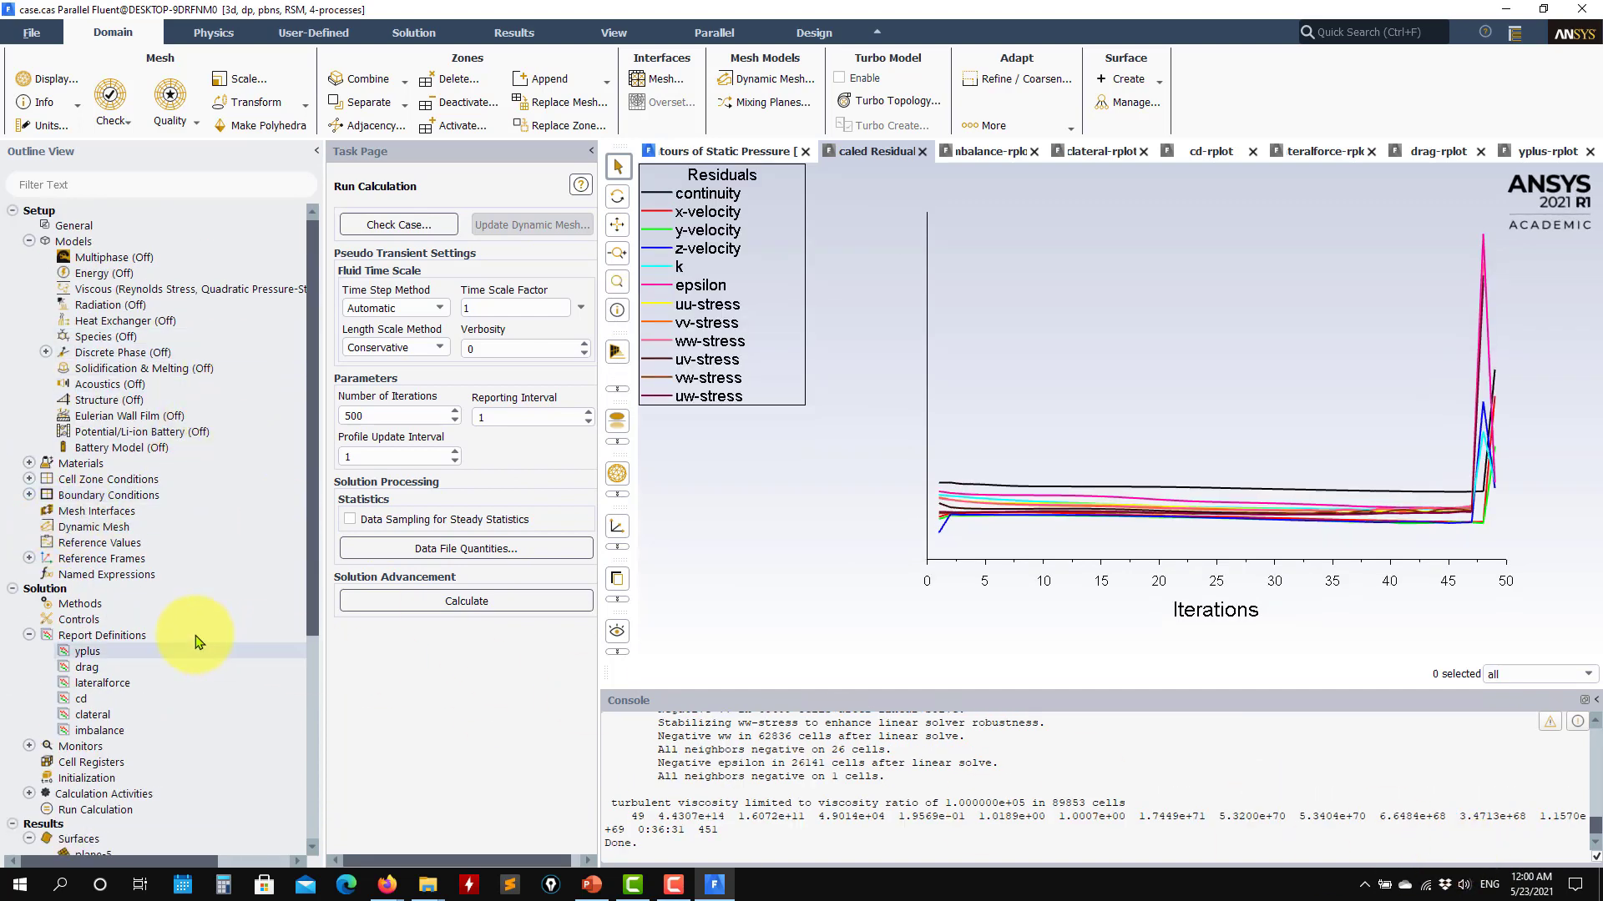
{"action": "scroll", "coordinate": [167, 634], "scroll_direction": "down", "scroll_amount": 5}
{"action": "left_click", "coordinate": [99, 543]}
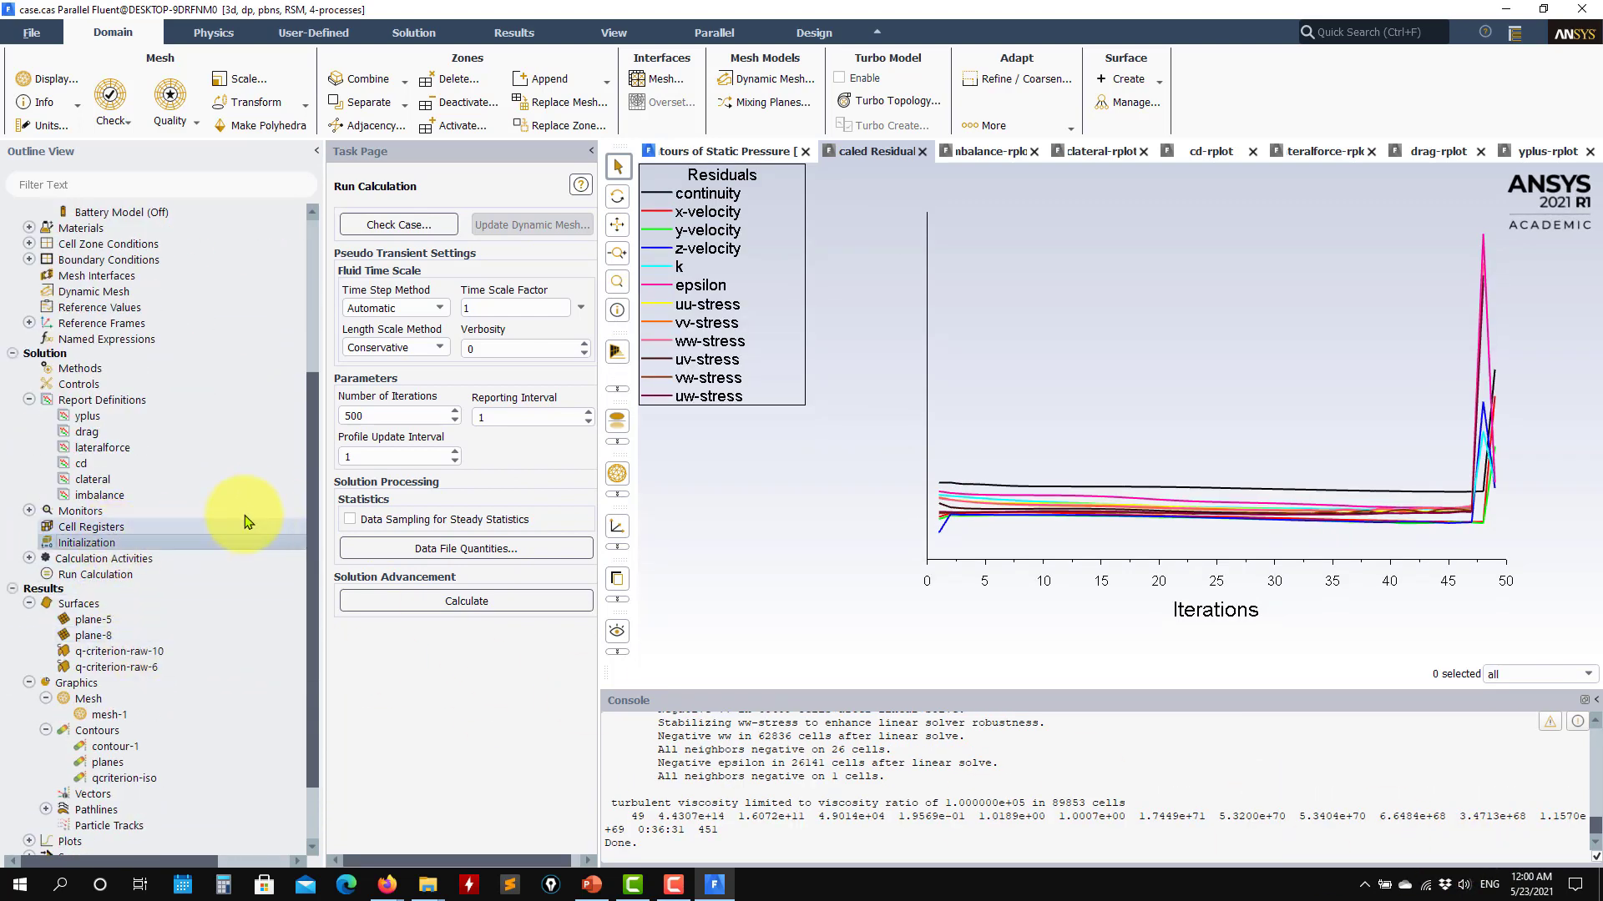
{"action": "left_click", "coordinate": [350, 645]}
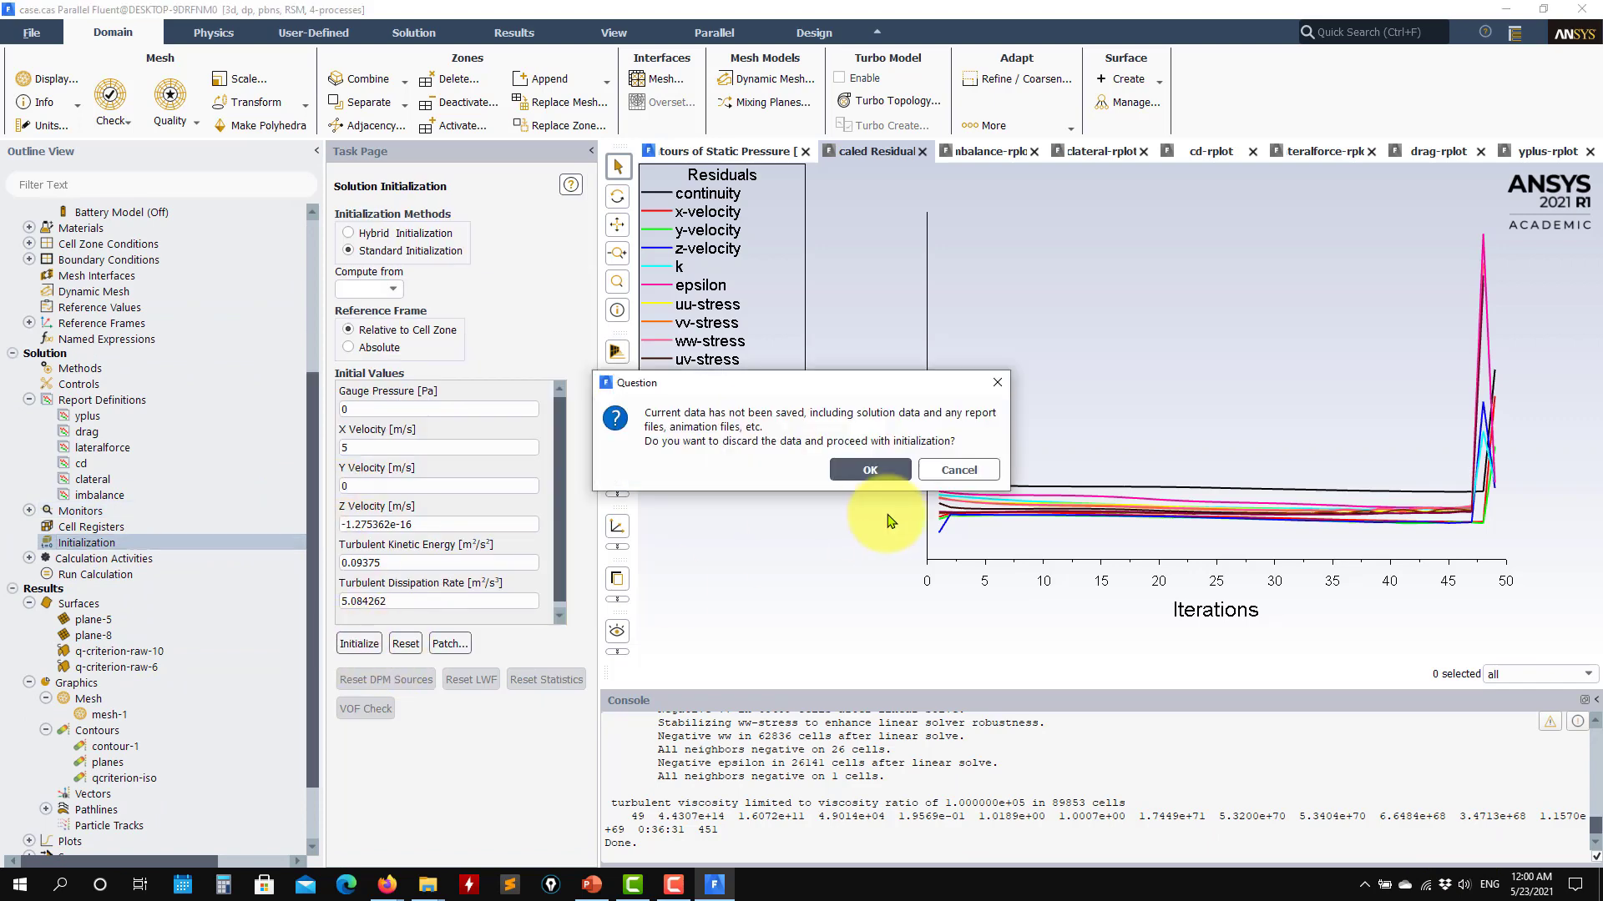
{"action": "left_click", "coordinate": [872, 468]}
Change the Reynolds-Stress model to Stress-Omega in the viscous model settings.
{"action": "scroll", "coordinate": [167, 484], "scroll_direction": "up", "scroll_amount": 5}
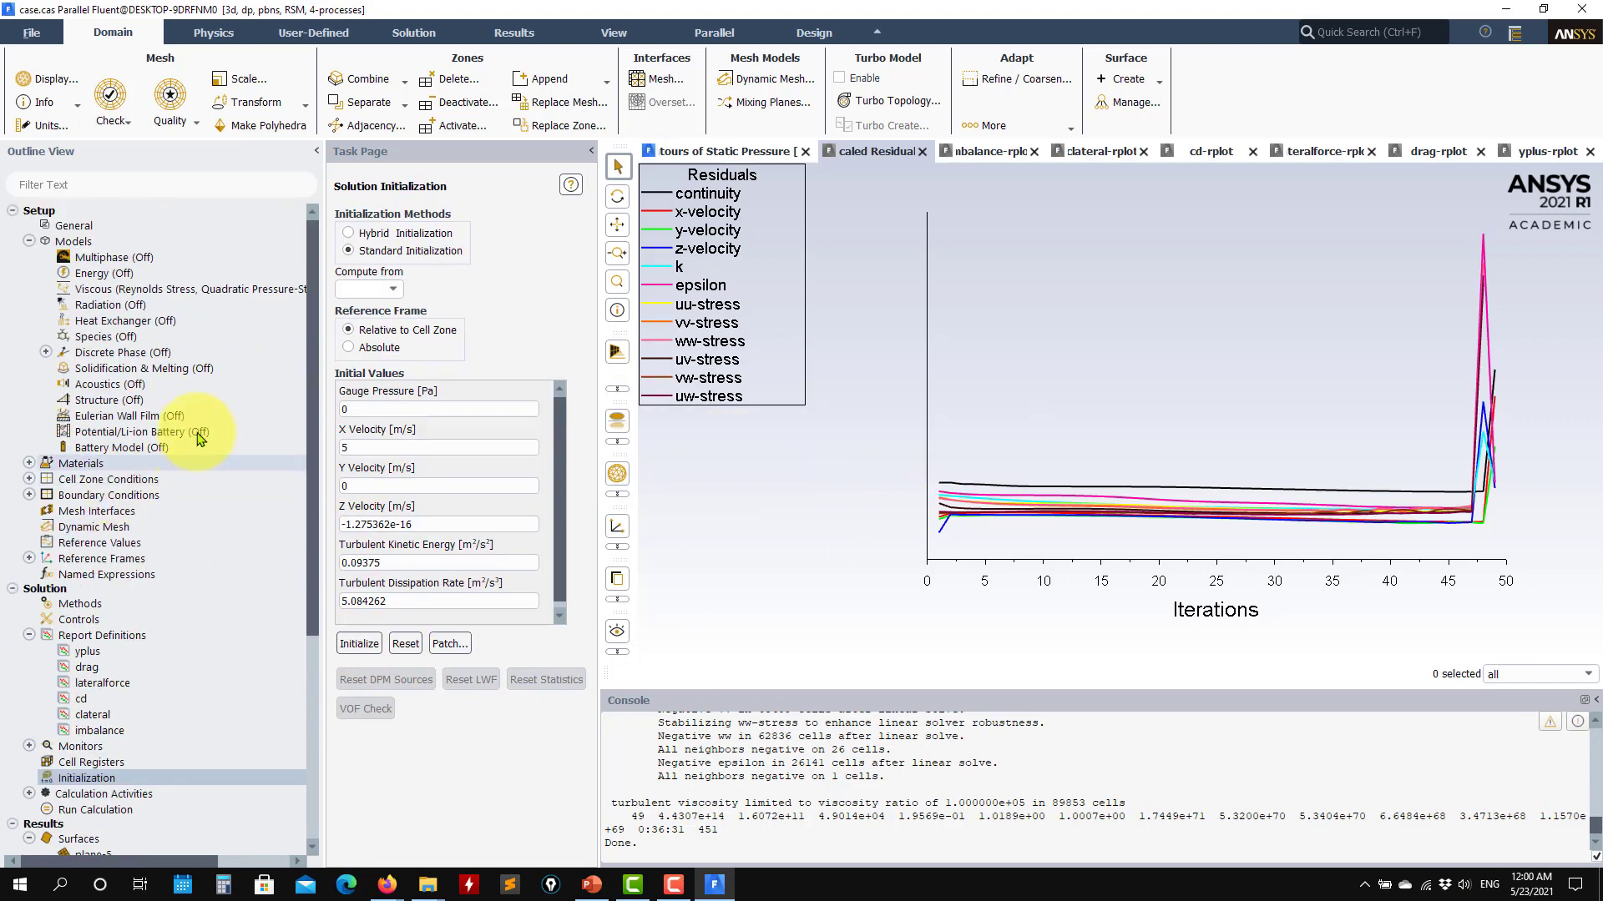
{"action": "double_click", "coordinate": [256, 291]}
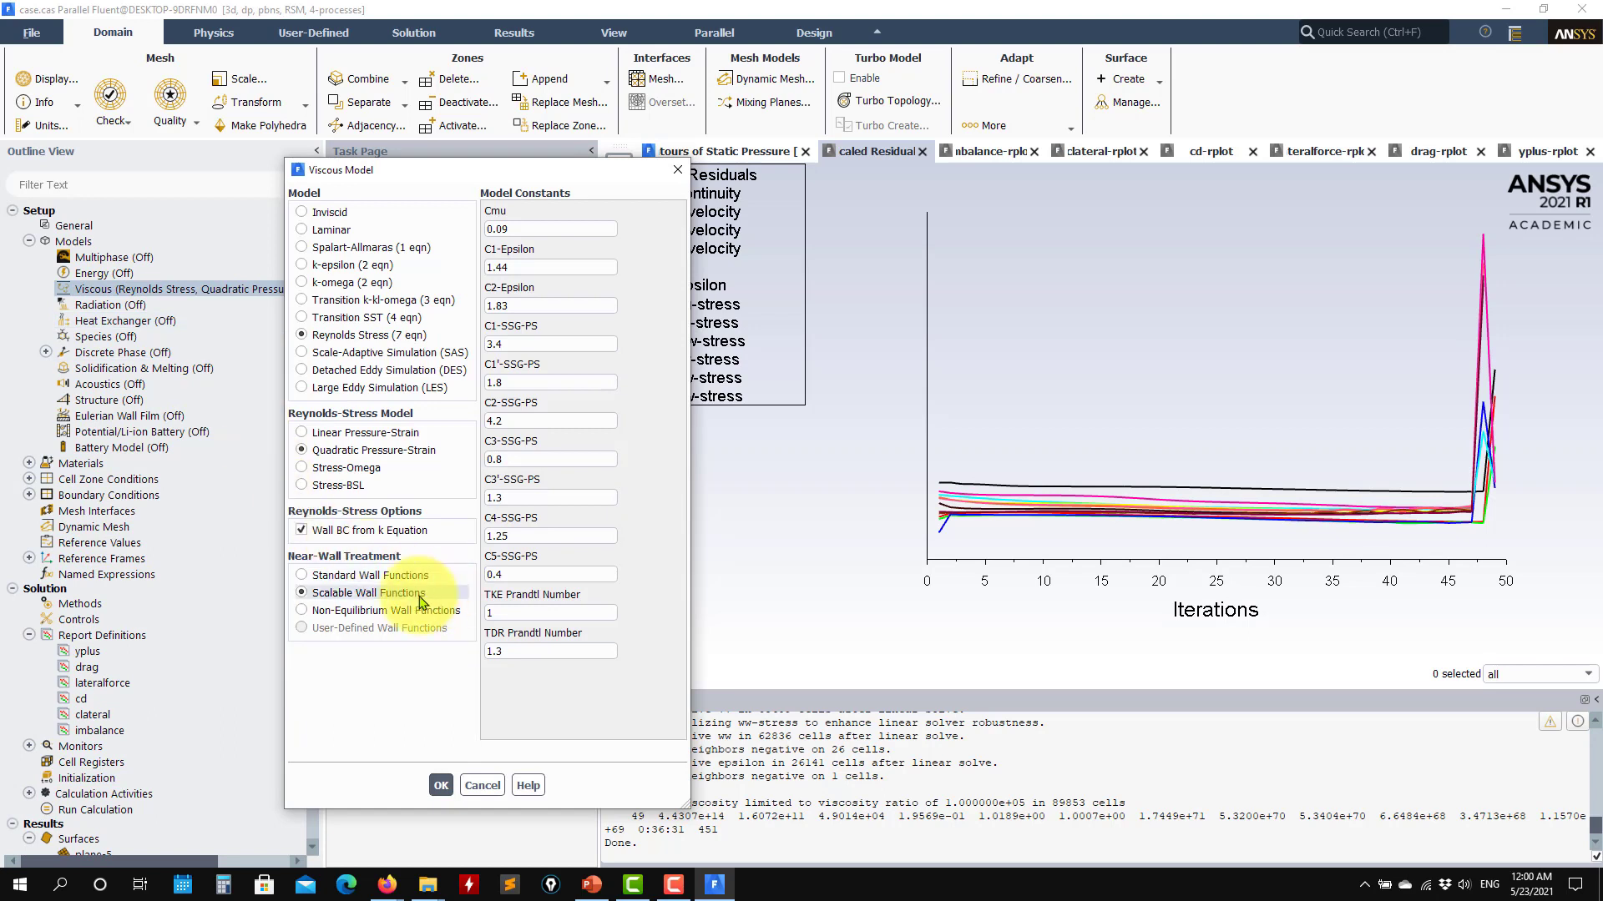
{"action": "left_click", "coordinate": [334, 470]}
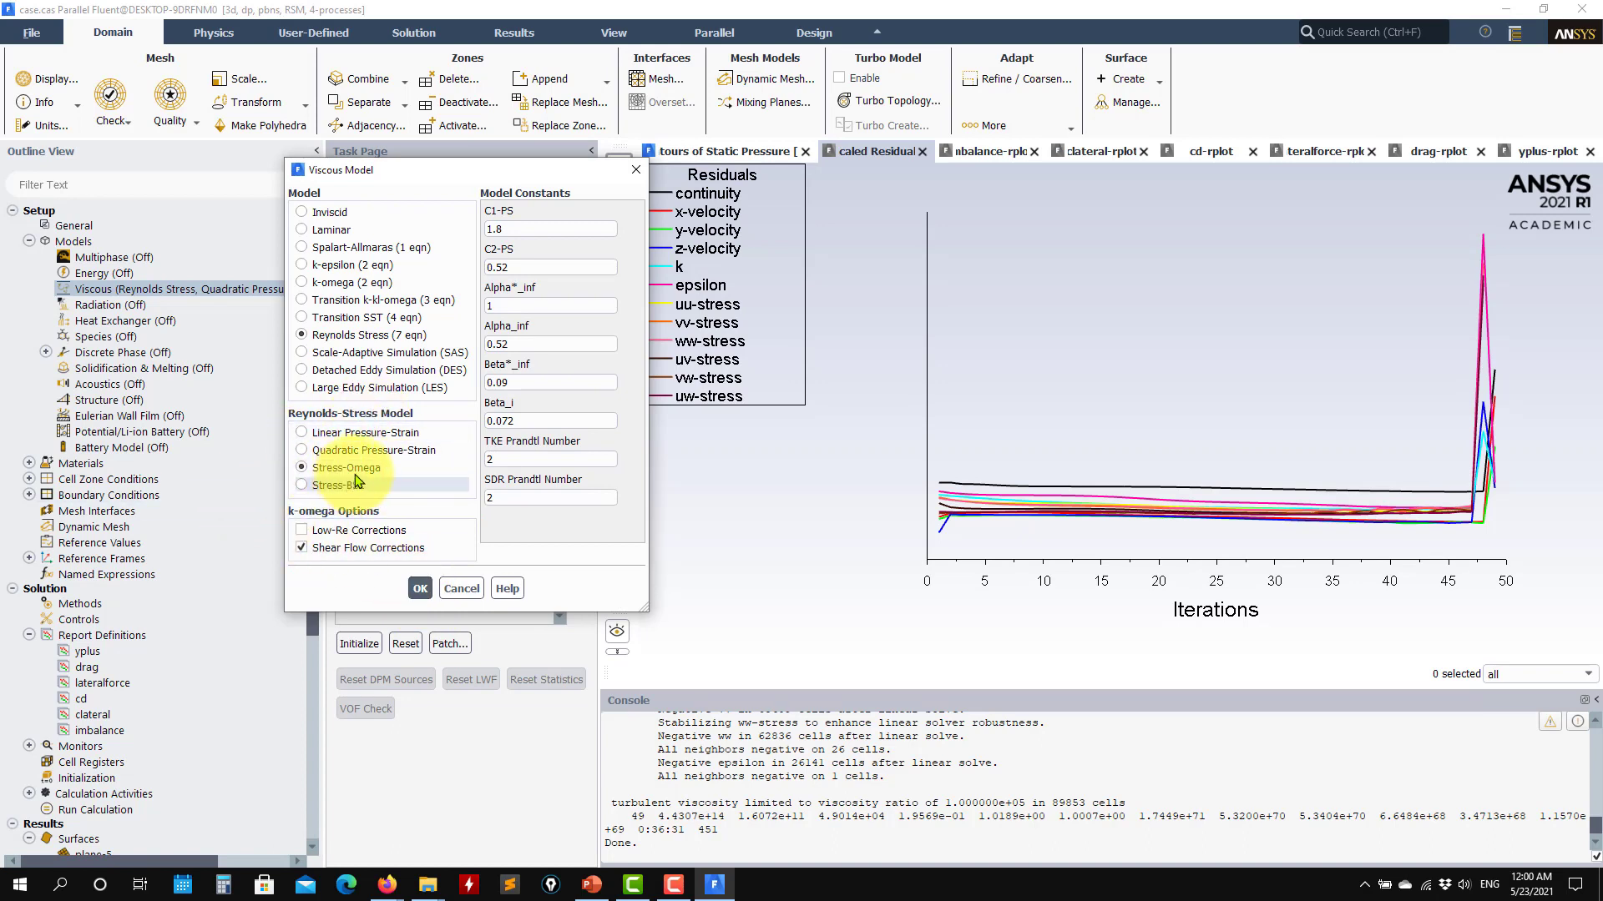
{"action": "left_click", "coordinate": [422, 589]}
Re-initialize the solution for the Stress-Omega model, discarding the current data, and run the 500-iteration calculation.
{"action": "left_click", "coordinate": [359, 644]}
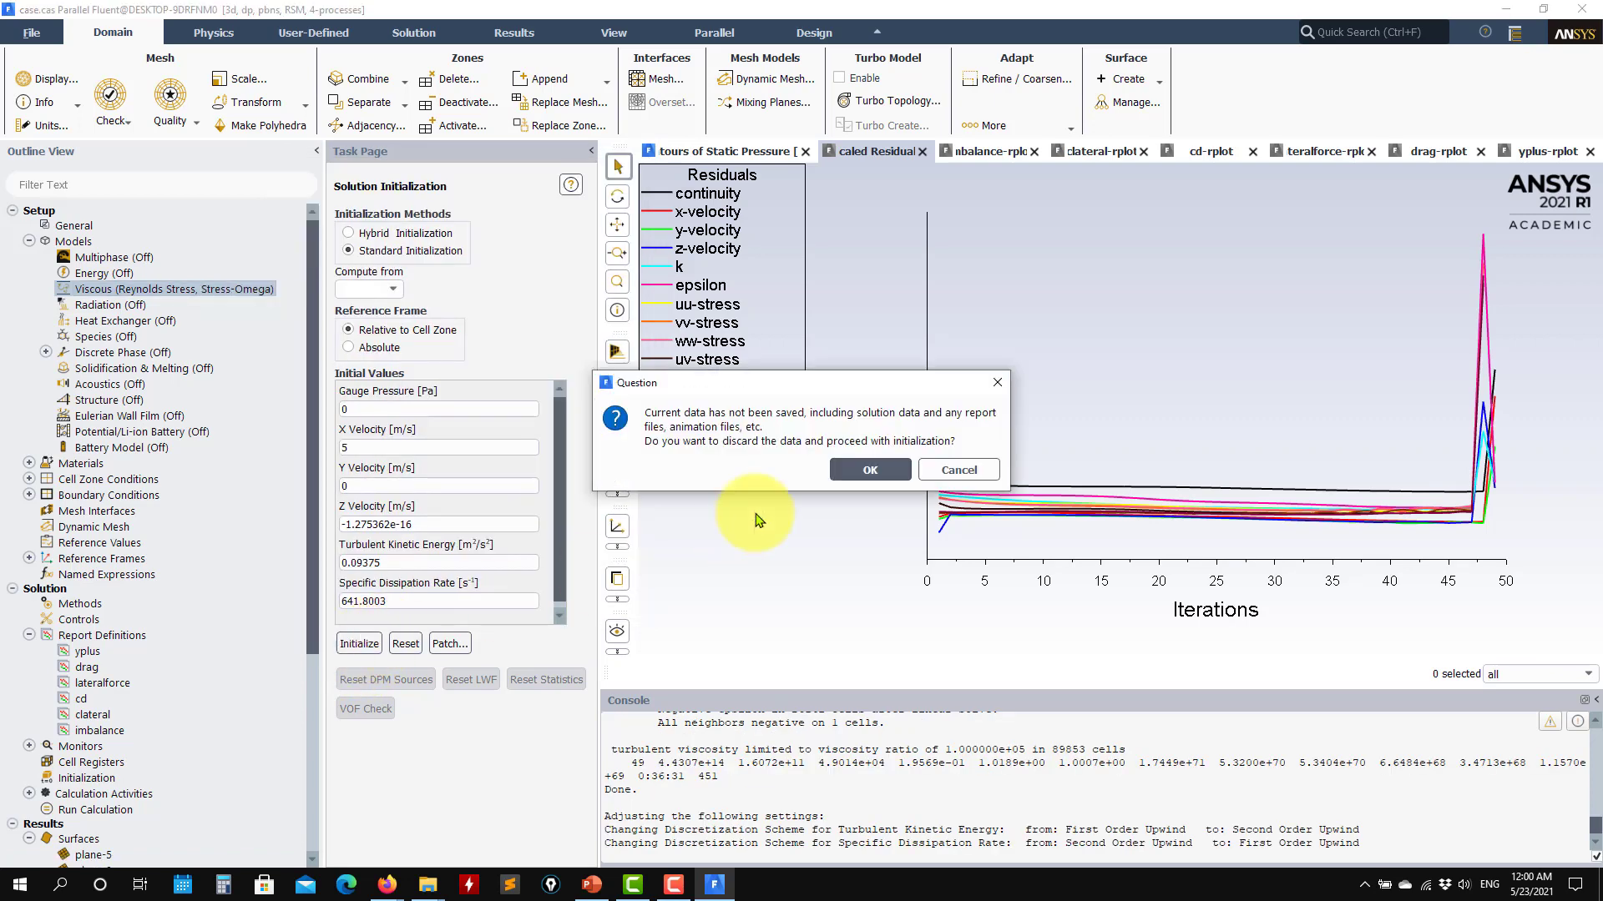
{"action": "left_click", "coordinate": [870, 470]}
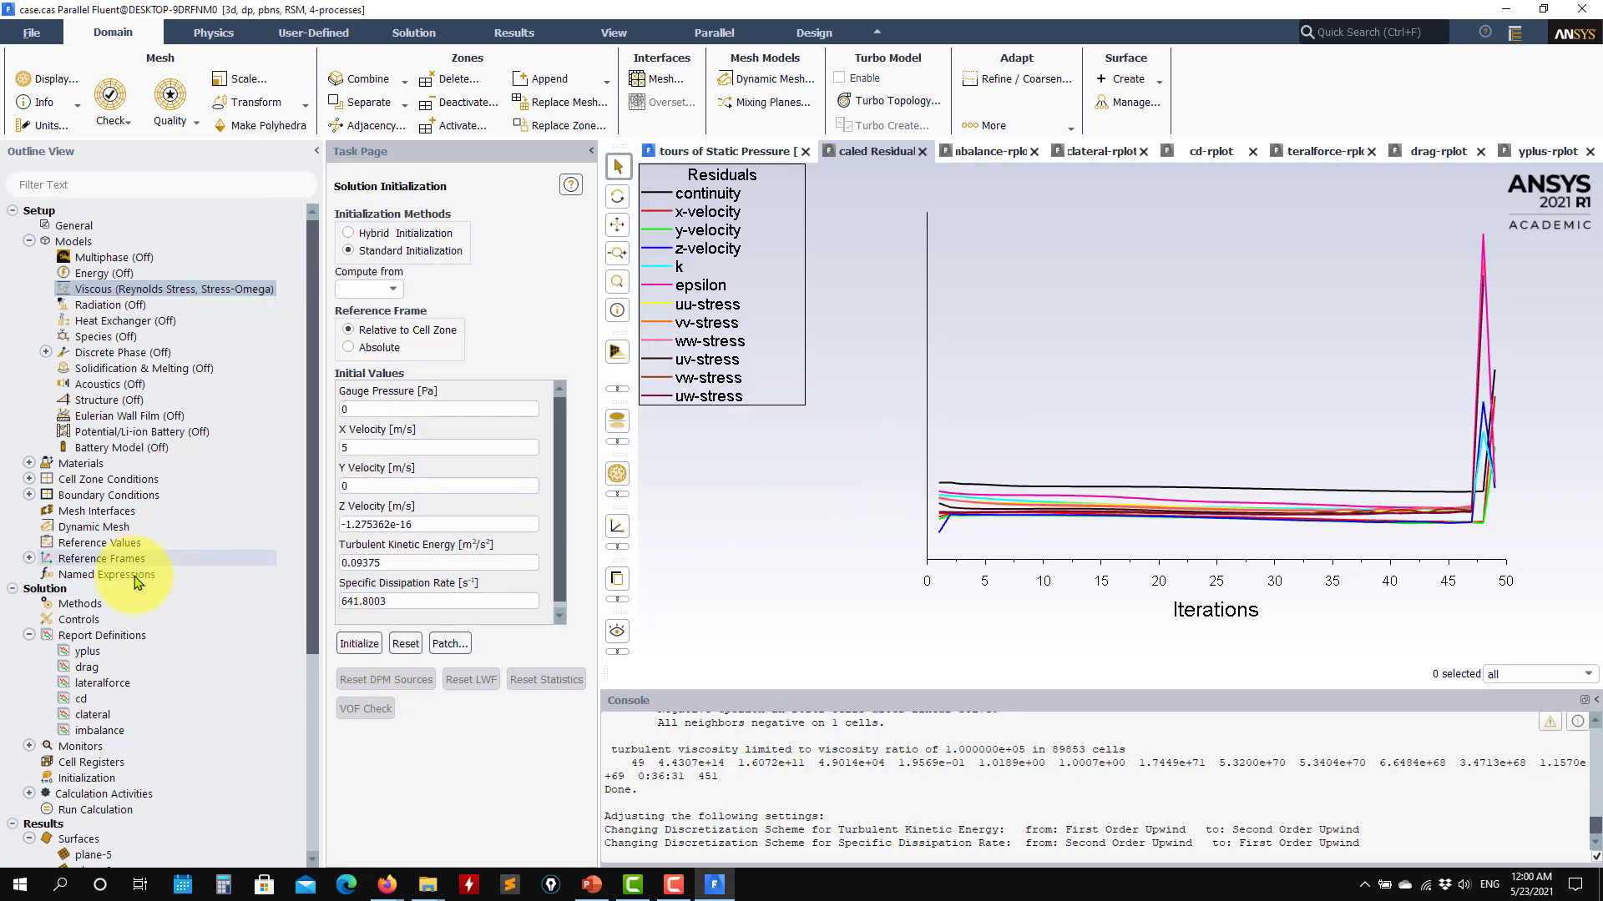
{"action": "scroll", "coordinate": [138, 636], "scroll_direction": "down", "scroll_amount": 3}
{"action": "left_click", "coordinate": [134, 434]}
{"action": "scroll", "coordinate": [130, 566], "scroll_direction": "down", "scroll_amount": 3}
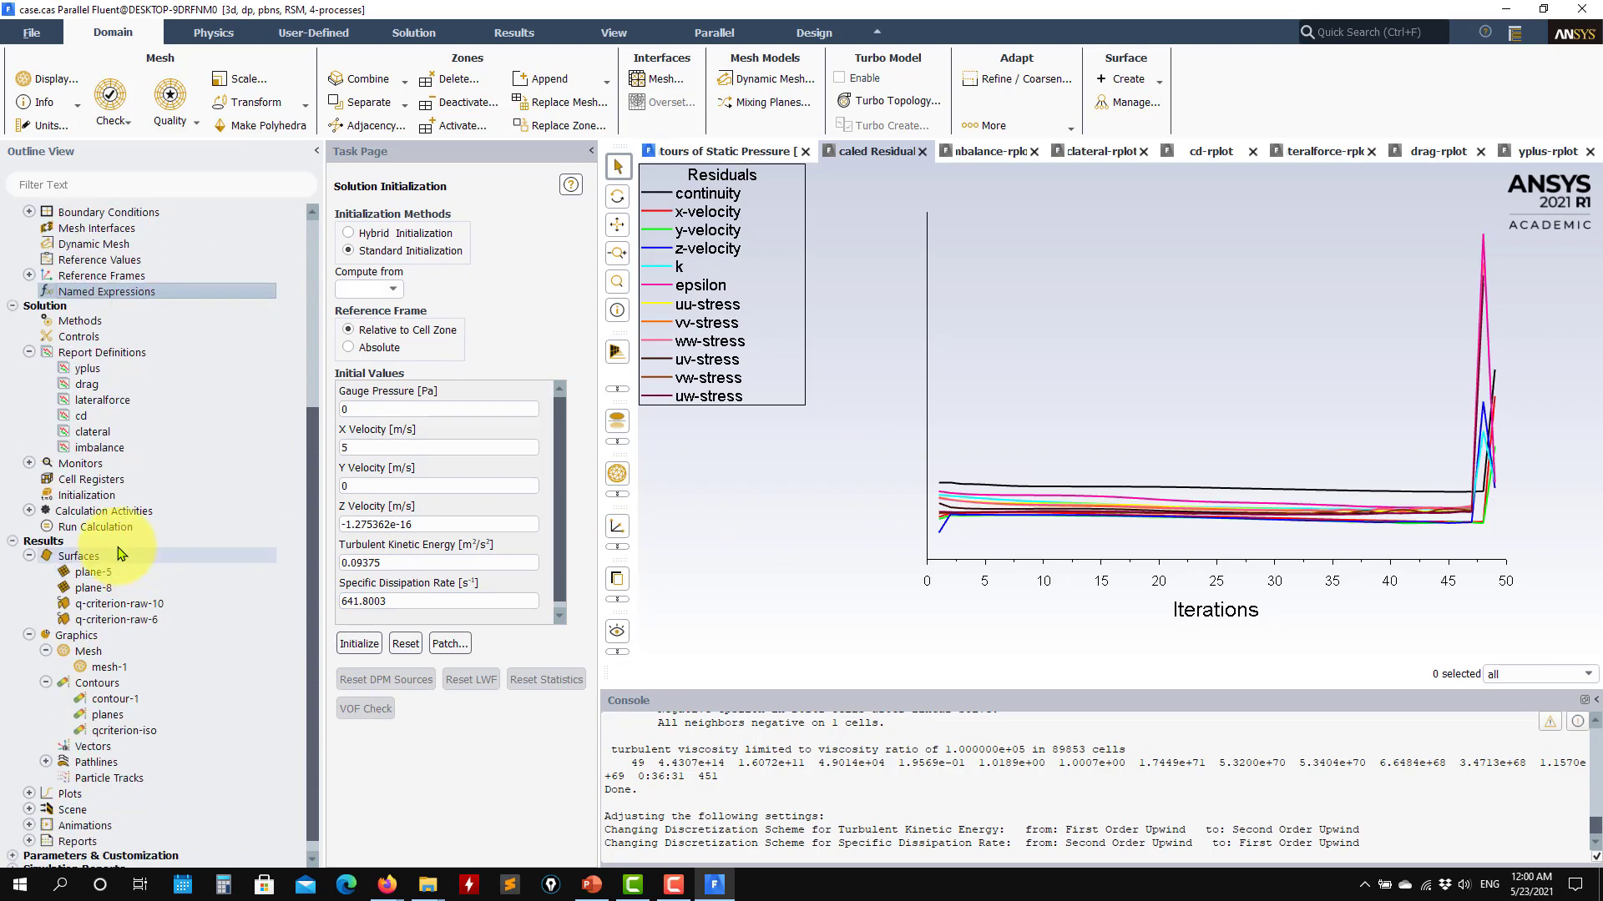
{"action": "left_click", "coordinate": [117, 527]}
{"action": "left_click", "coordinate": [438, 601]}
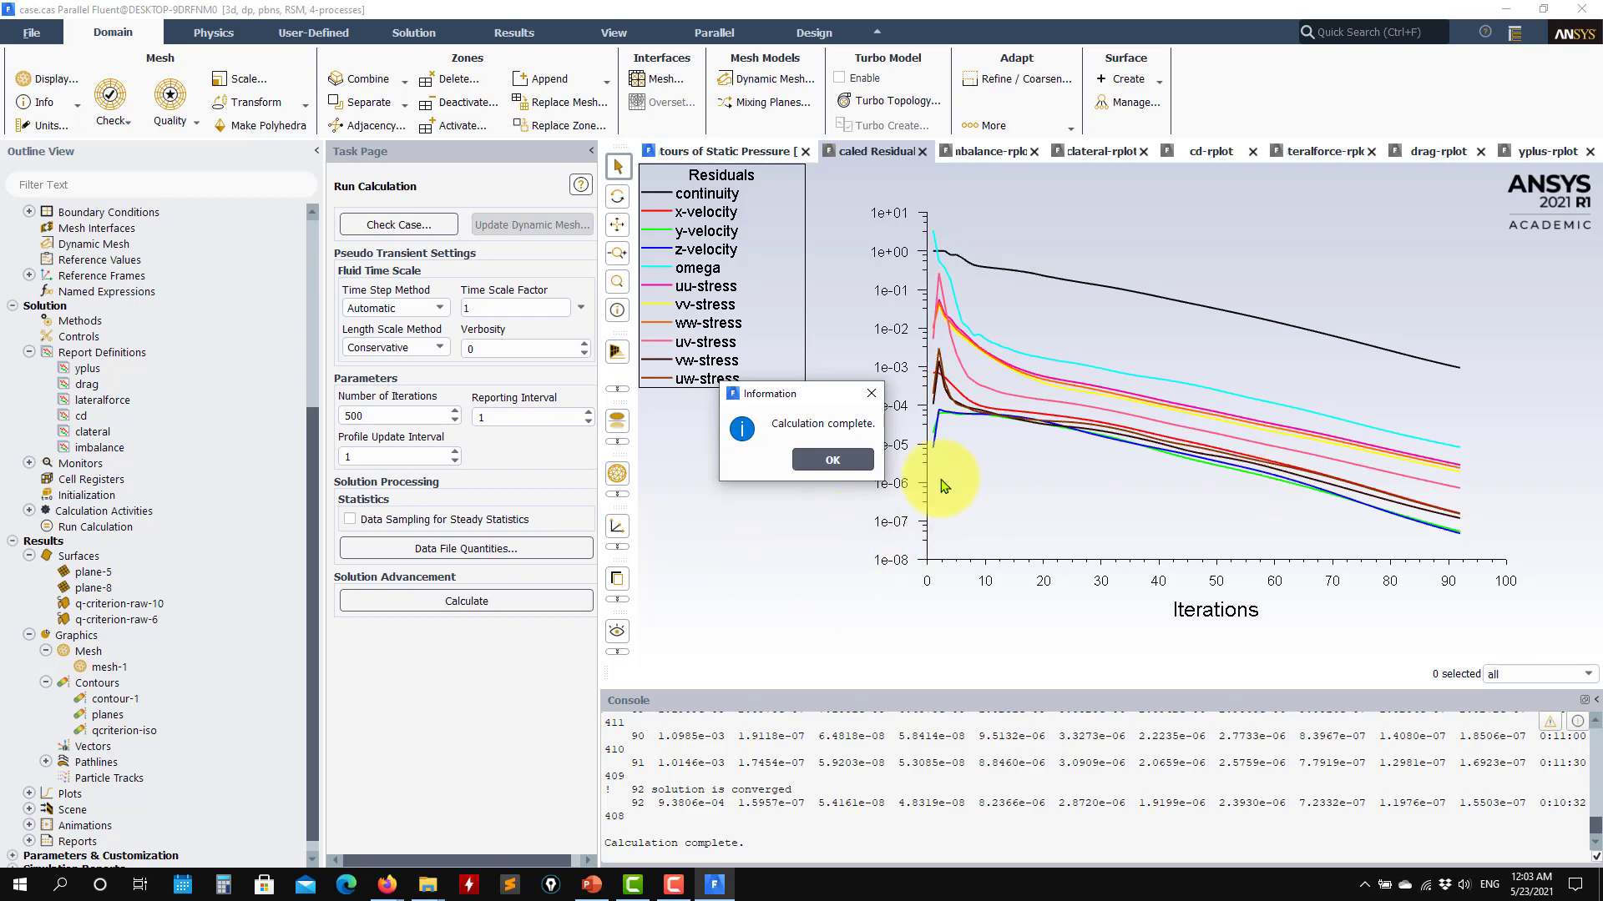
Dismiss the calculation completion notice and review the residuals of the last Stress-Omega iterations in the solver console.
{"action": "left_click", "coordinate": [831, 474]}
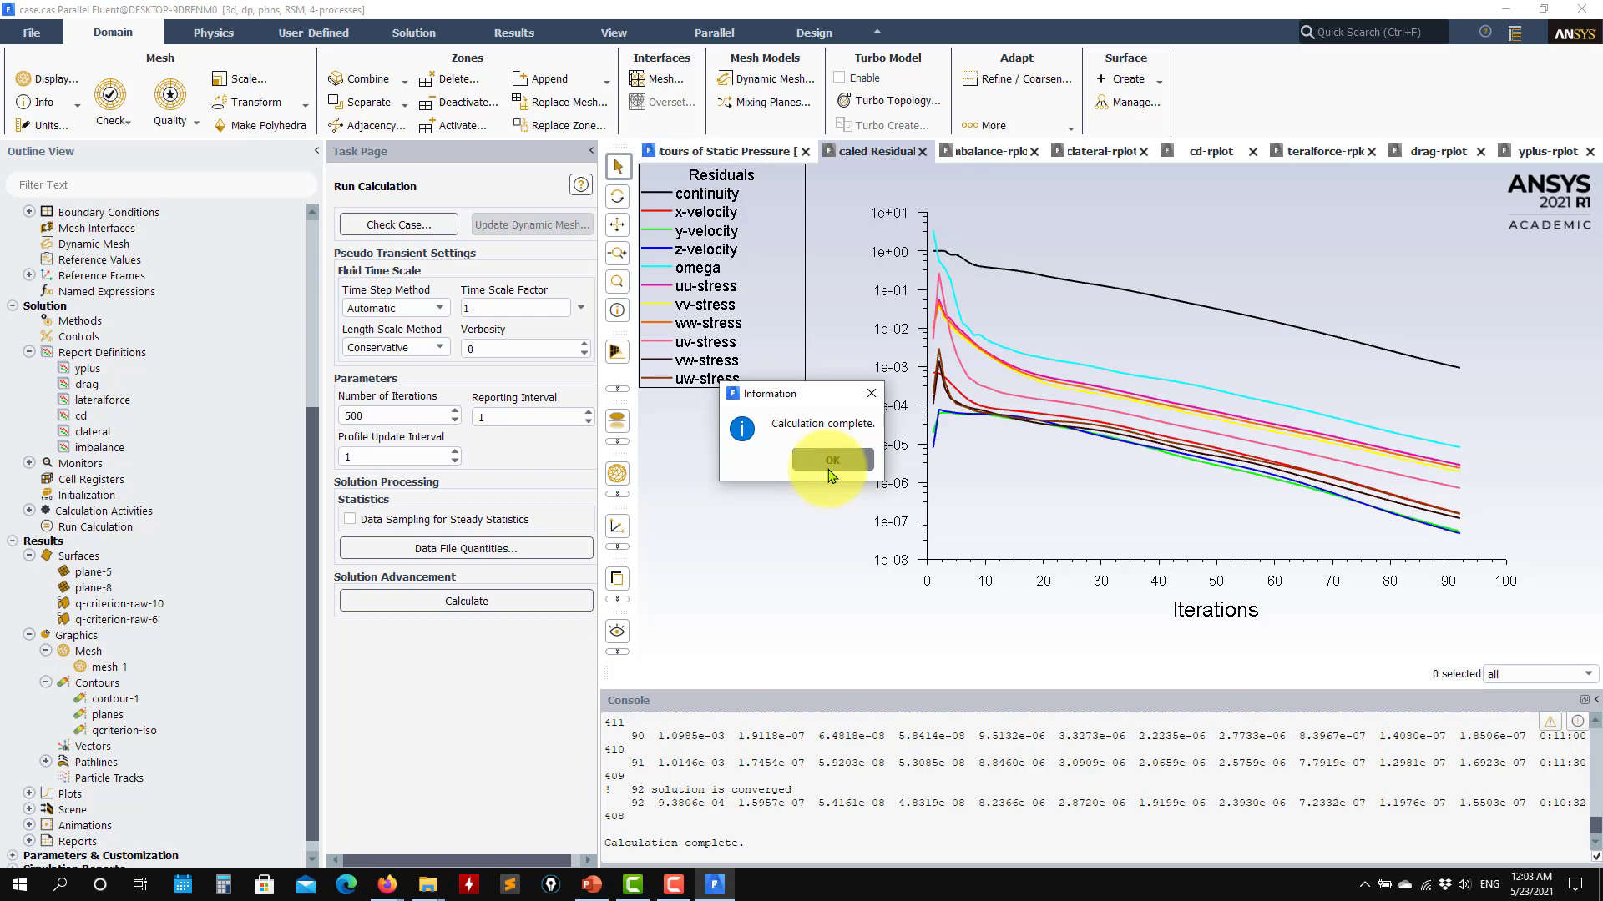
{"action": "left_click", "coordinate": [832, 460]}
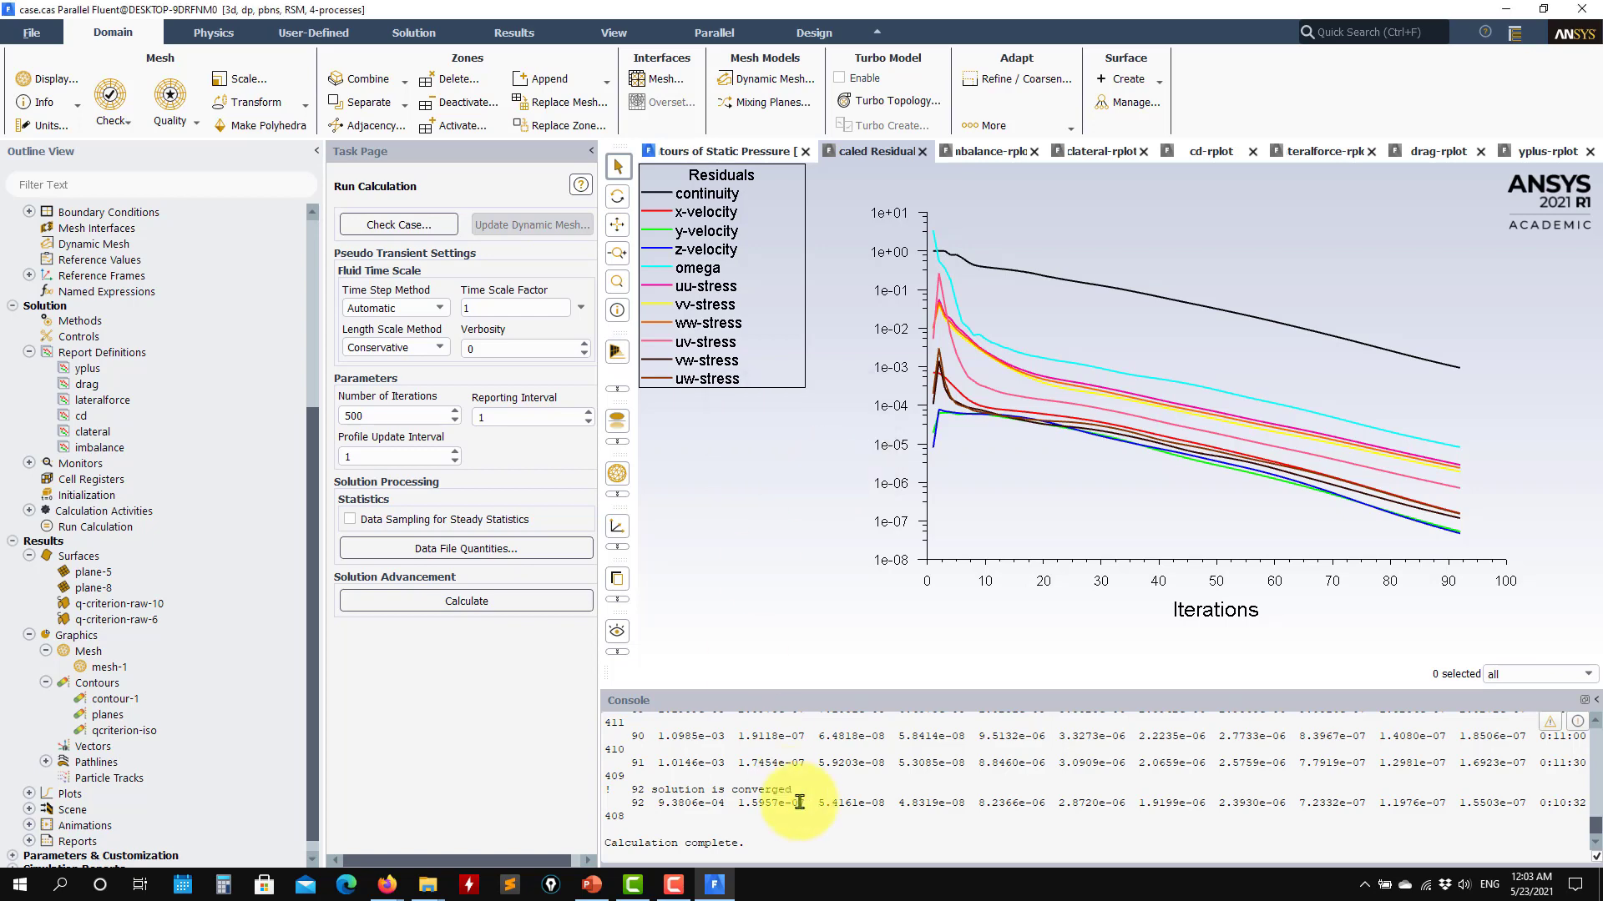
{"action": "scroll", "coordinate": [826, 808], "scroll_direction": "up", "scroll_amount": 2}
{"action": "scroll", "coordinate": [709, 798], "scroll_direction": "down", "scroll_amount": 3}
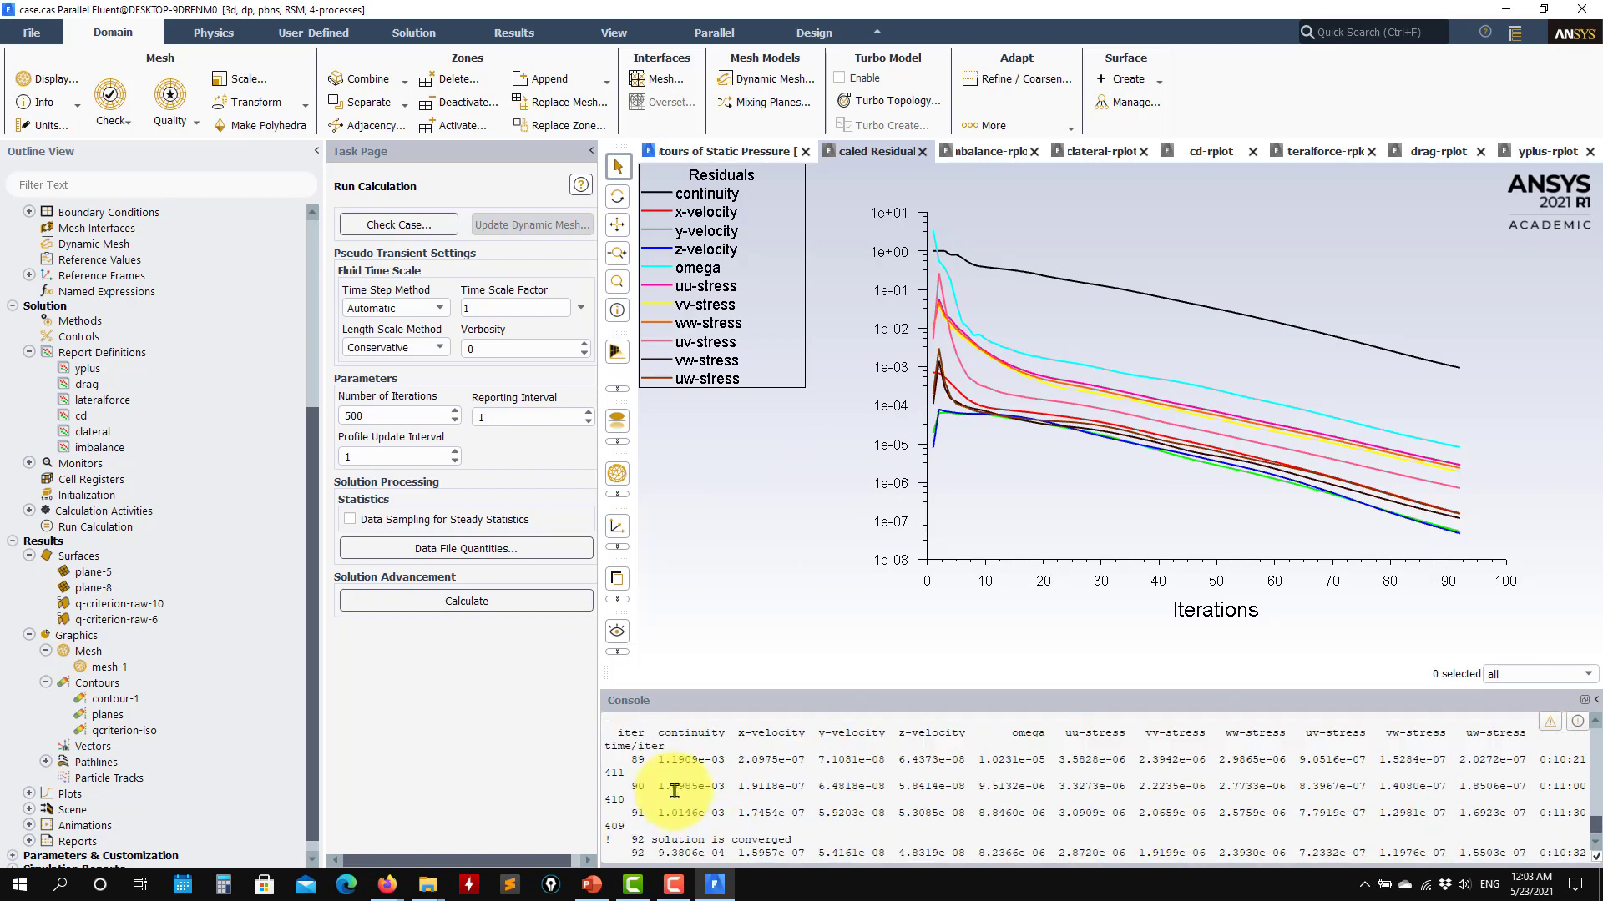
{"action": "scroll", "coordinate": [675, 790], "scroll_direction": "down", "scroll_amount": 1}
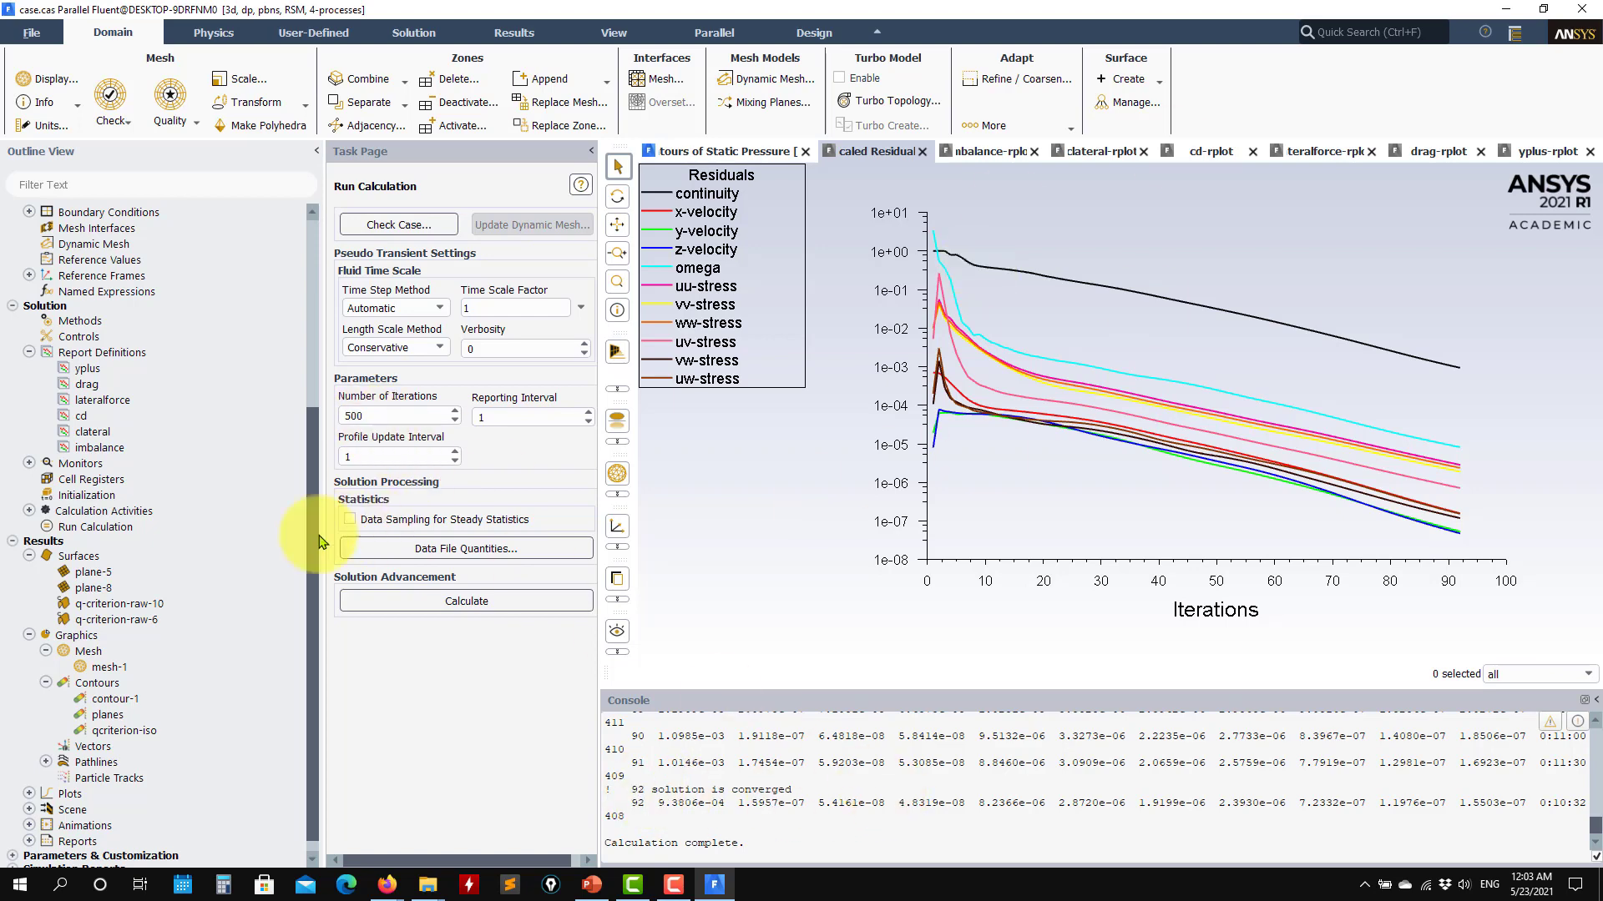
Redisplay the qcriterion-iso contour for the Stress-Omega solution and examine the vortex structures around the vane up close.
{"action": "double_click", "coordinate": [262, 732]}
{"action": "left_click", "coordinate": [393, 655]}
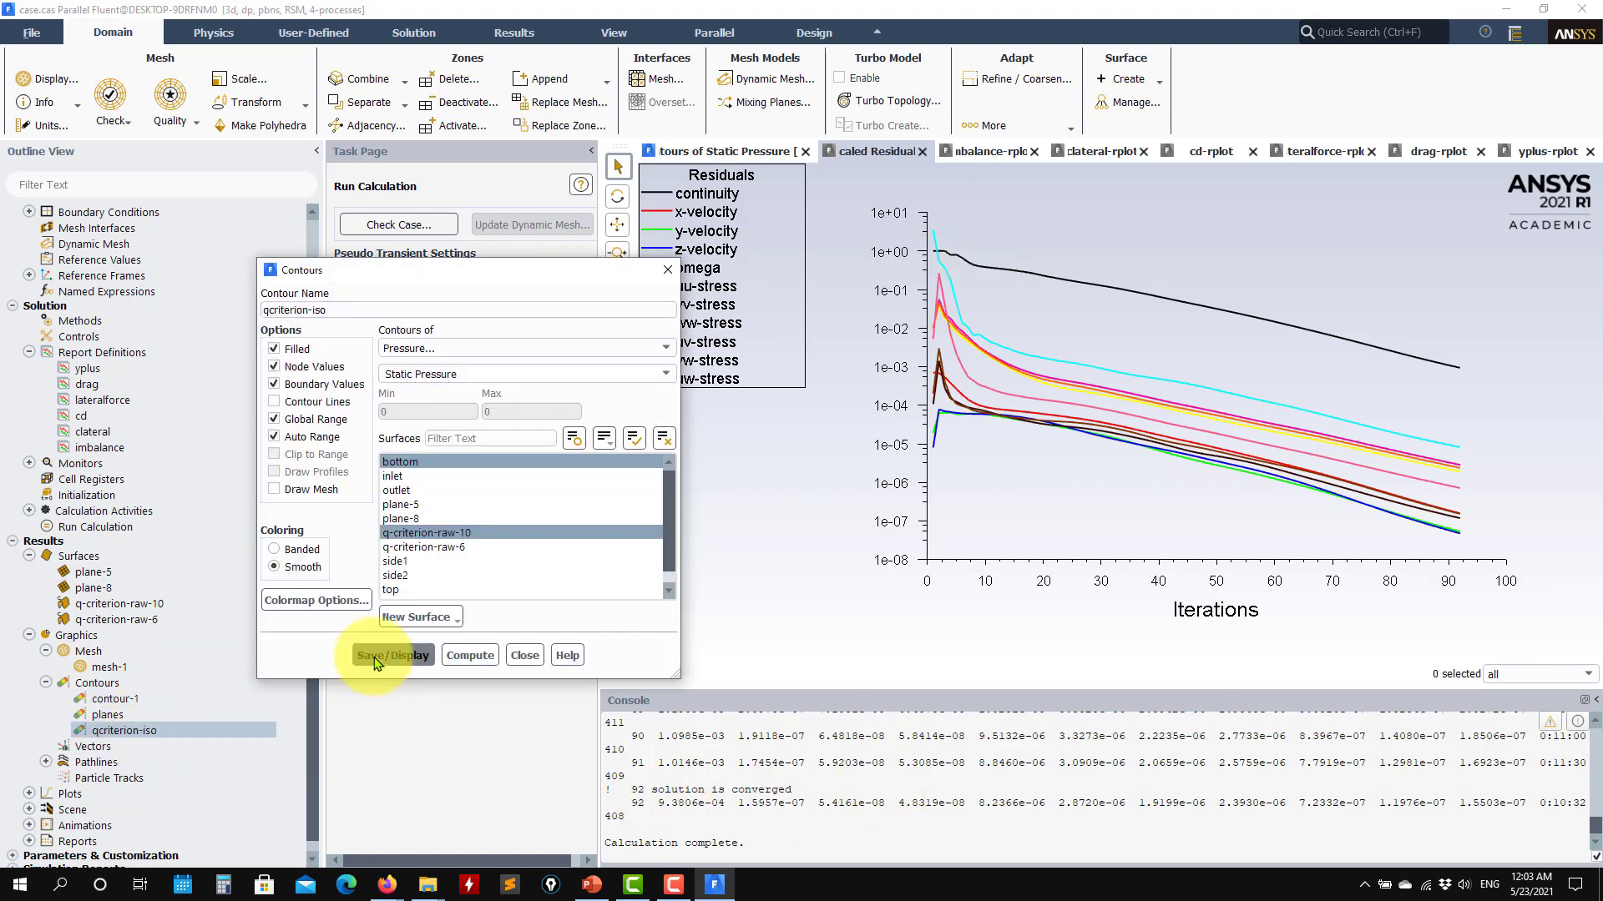
{"action": "mouse_move", "coordinate": [1063, 530]}
{"action": "left_mouse_down"}
{"action": "mouse_move", "coordinate": [1324, 511]}
{"action": "mouse_move", "coordinate": [1422, 484]}
{"action": "mouse_move", "coordinate": [1184, 439]}
{"action": "left_mouse_up"}
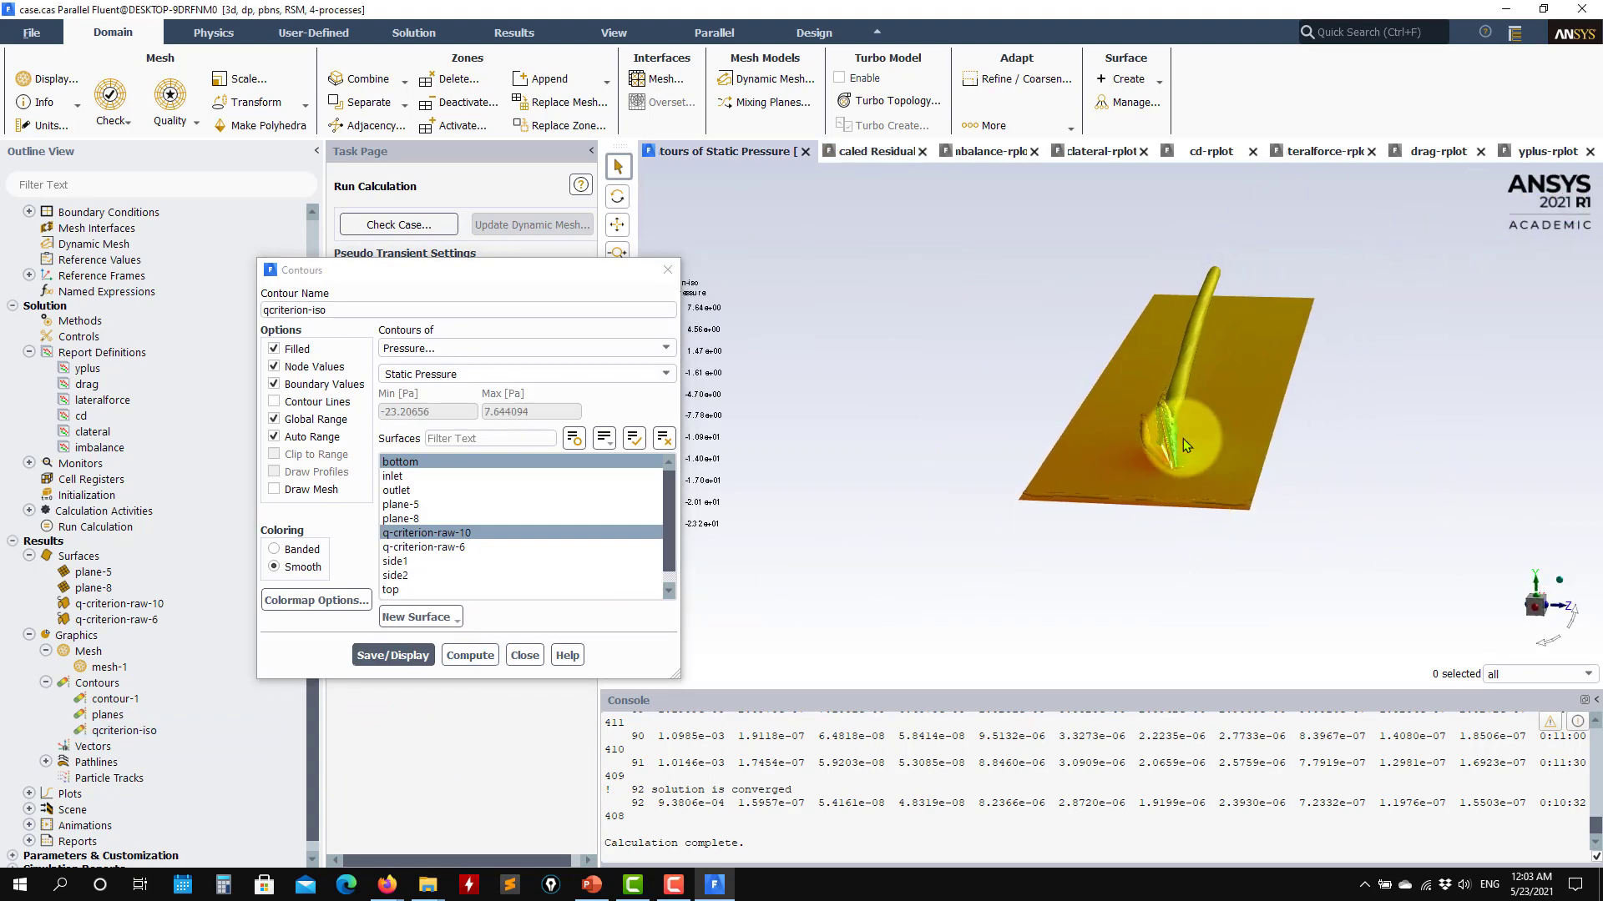
{"action": "left_click_drag", "start_coordinate": [1194, 347], "coordinate": [1077, 308]}
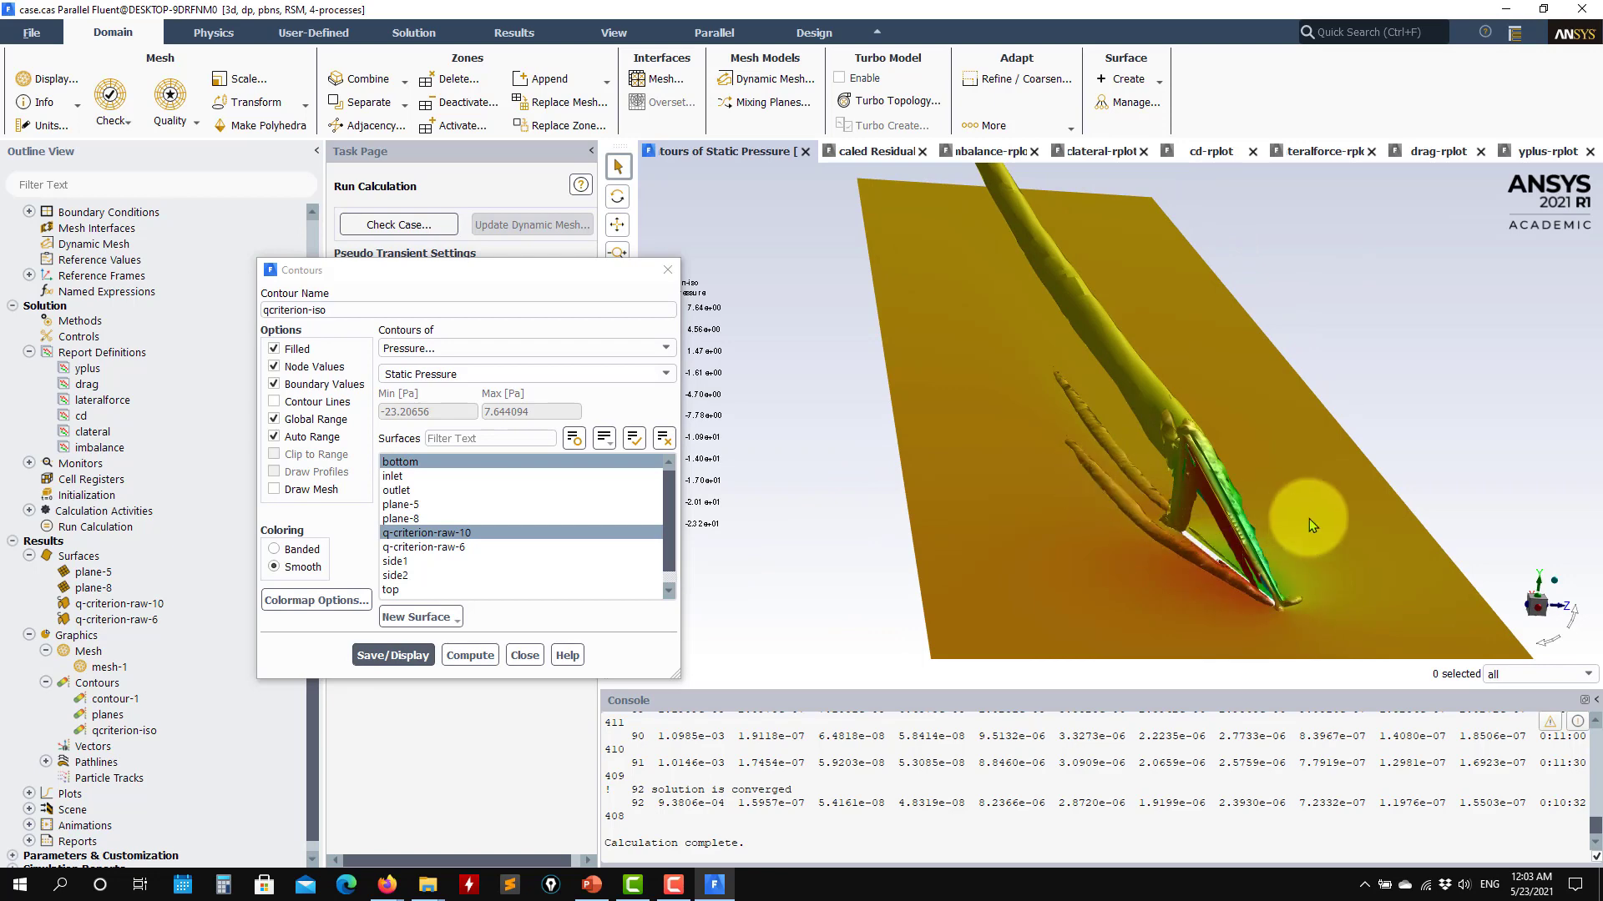
Redisplay the saved planes contour of velocity magnitude on plane-5 and plane-8 and examine the vortex core up close.
{"action": "left_click_drag", "start_coordinate": [1308, 519], "coordinate": [1119, 576]}
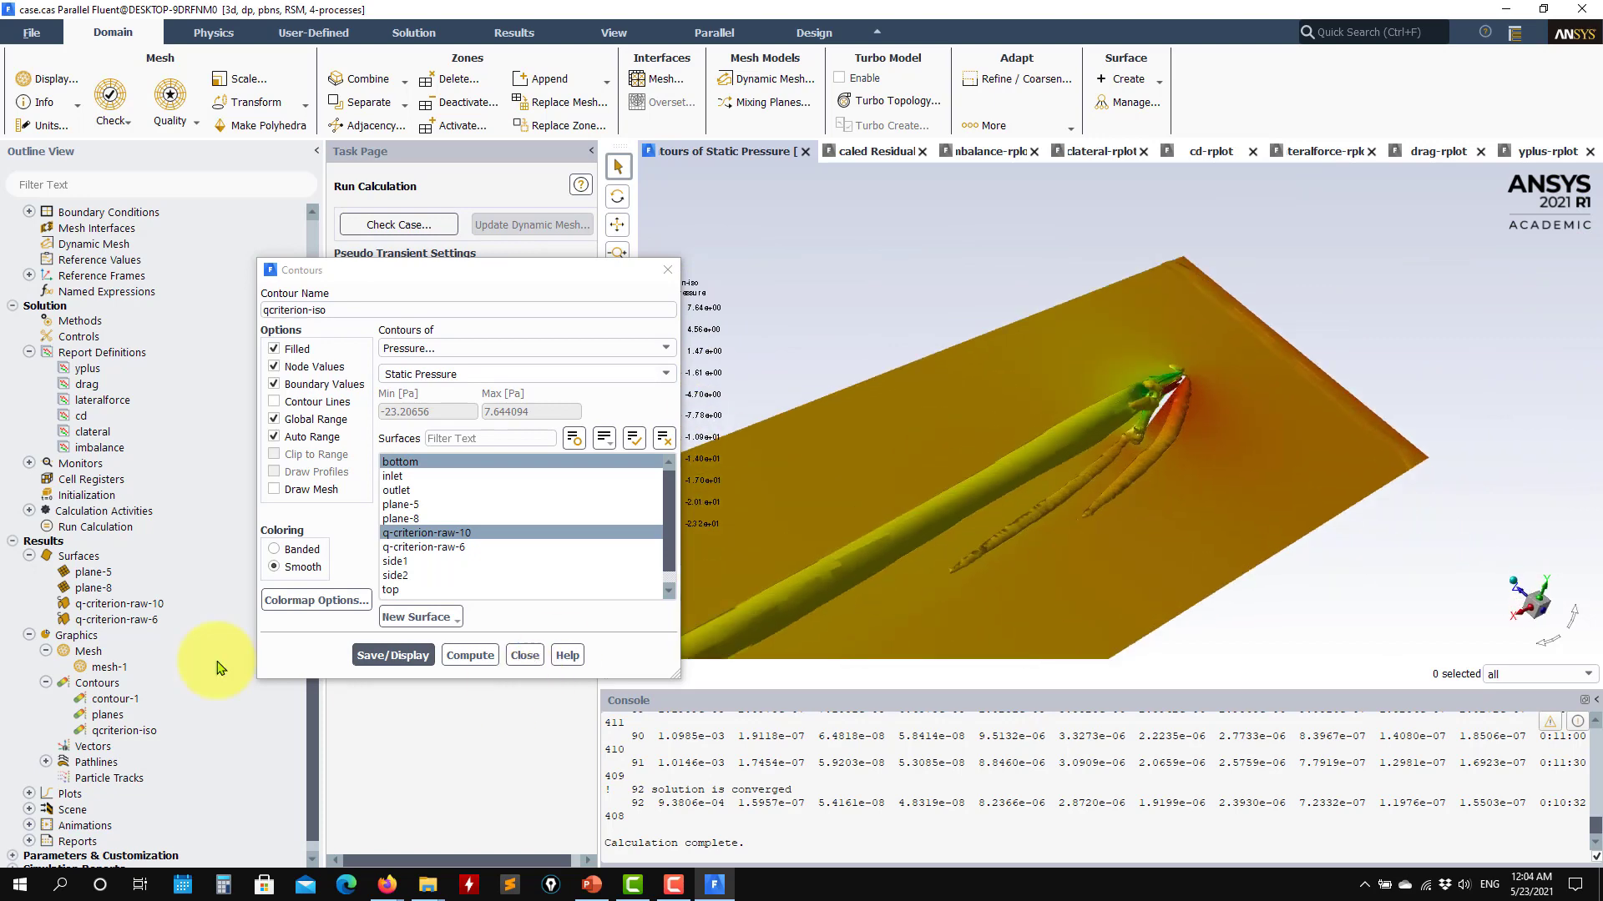
{"action": "double_click", "coordinate": [107, 714]}
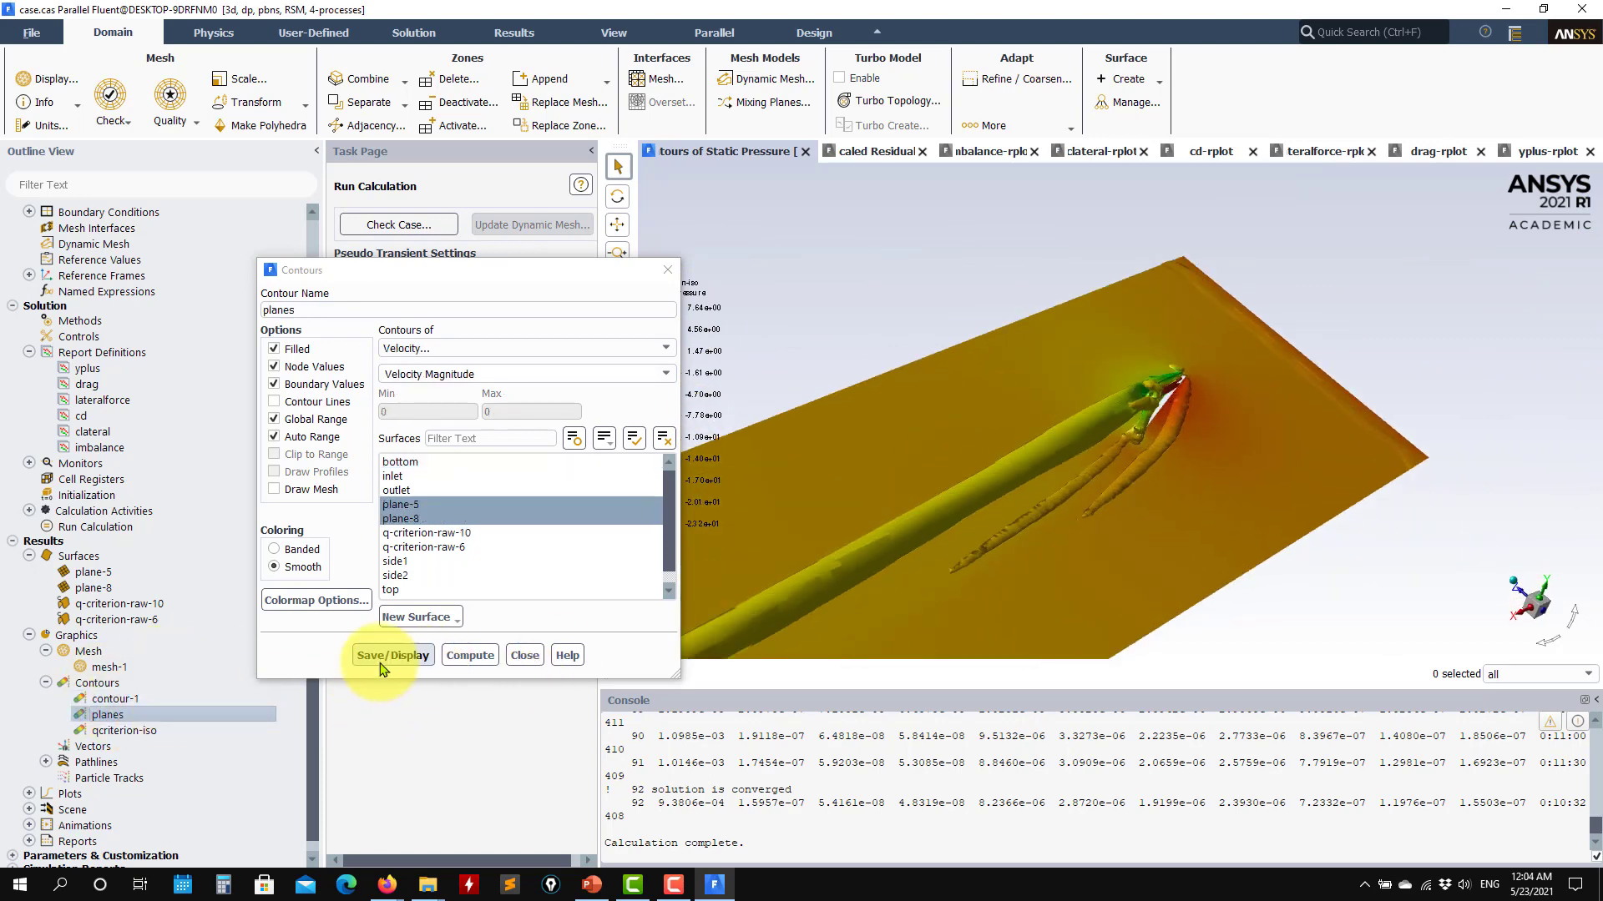
{"action": "left_click", "coordinate": [392, 655]}
{"action": "left_click_drag", "start_coordinate": [945, 519], "coordinate": [1059, 451]}
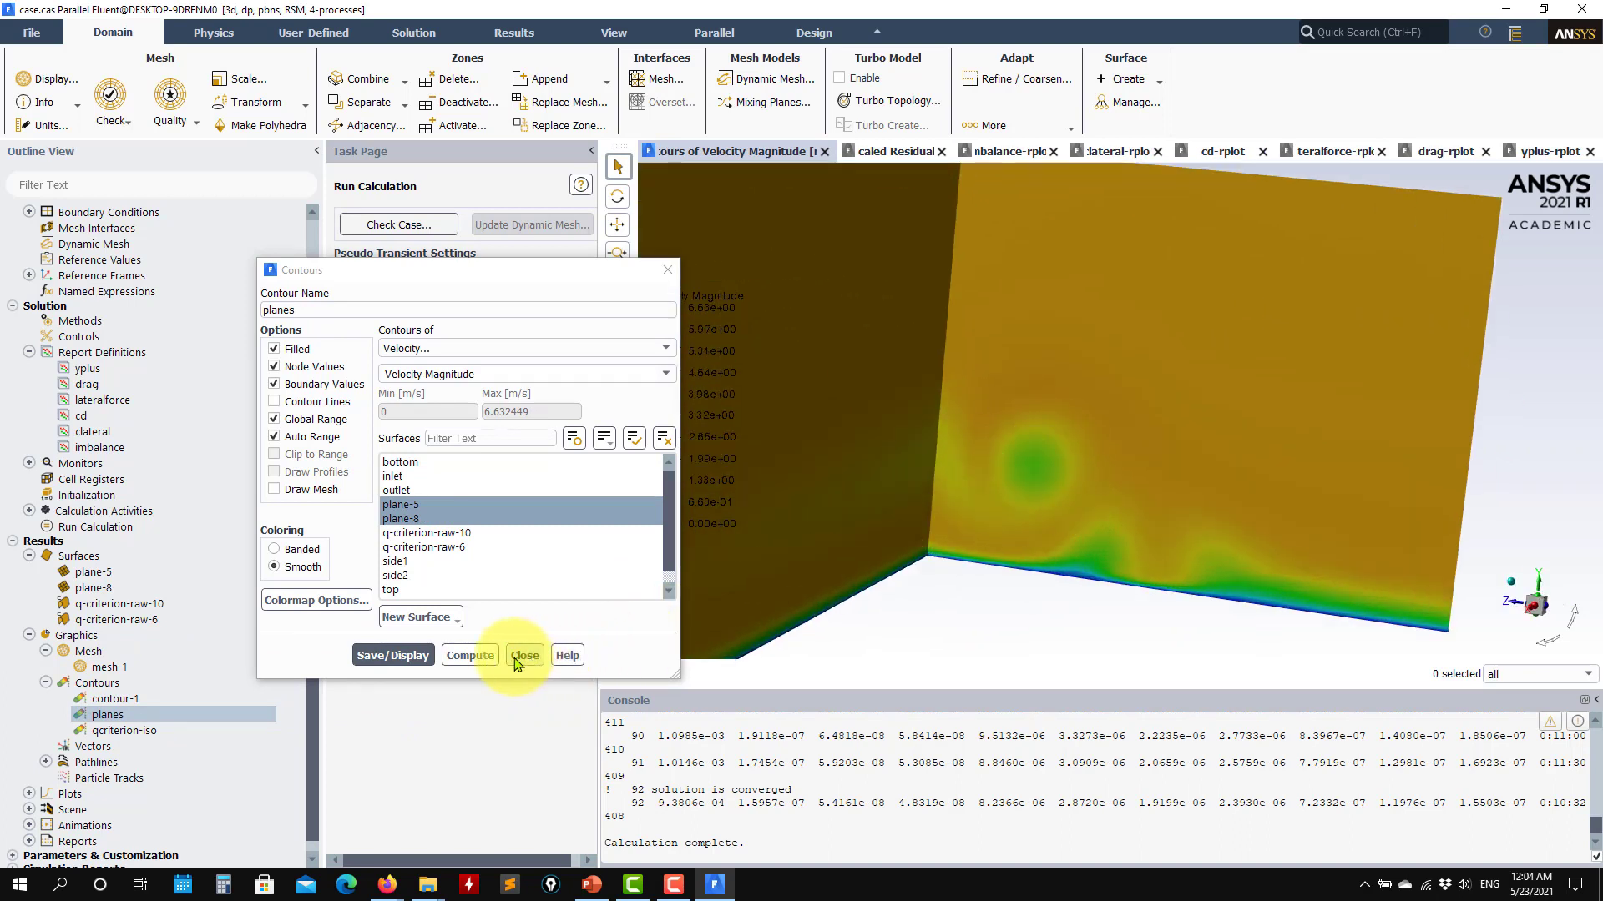
Change the planes contour variable to Turbulent Viscosity under Turbulence, then save and display it on plane-5 and plane-8.
{"action": "left_click", "coordinate": [657, 354]}
{"action": "left_click", "coordinate": [474, 406]}
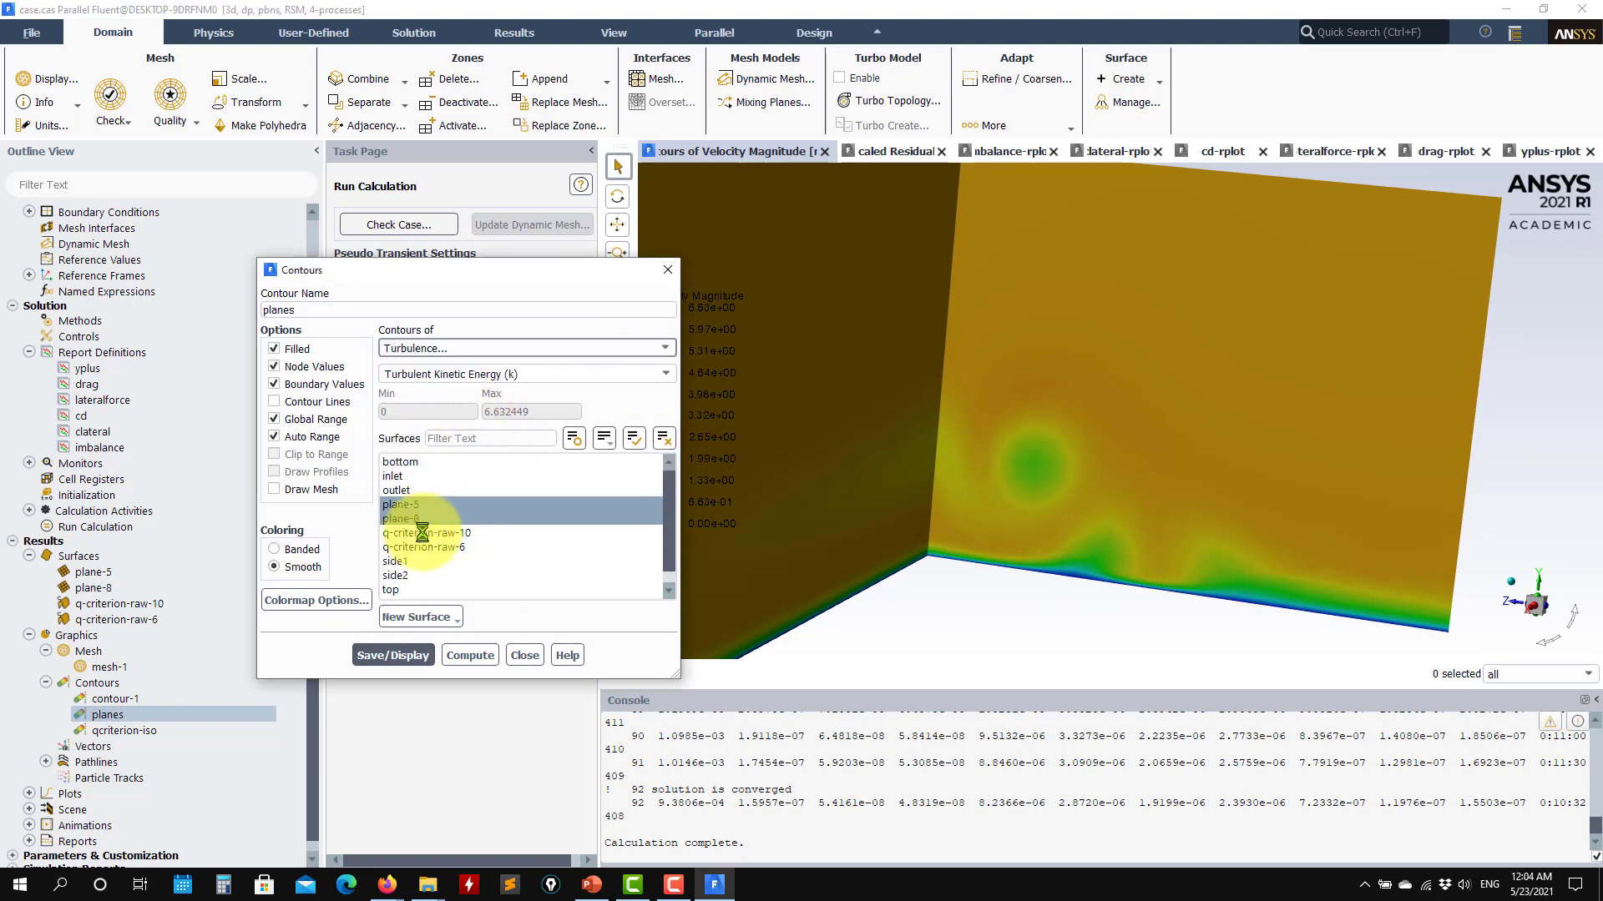
{"action": "left_click", "coordinate": [651, 378]}
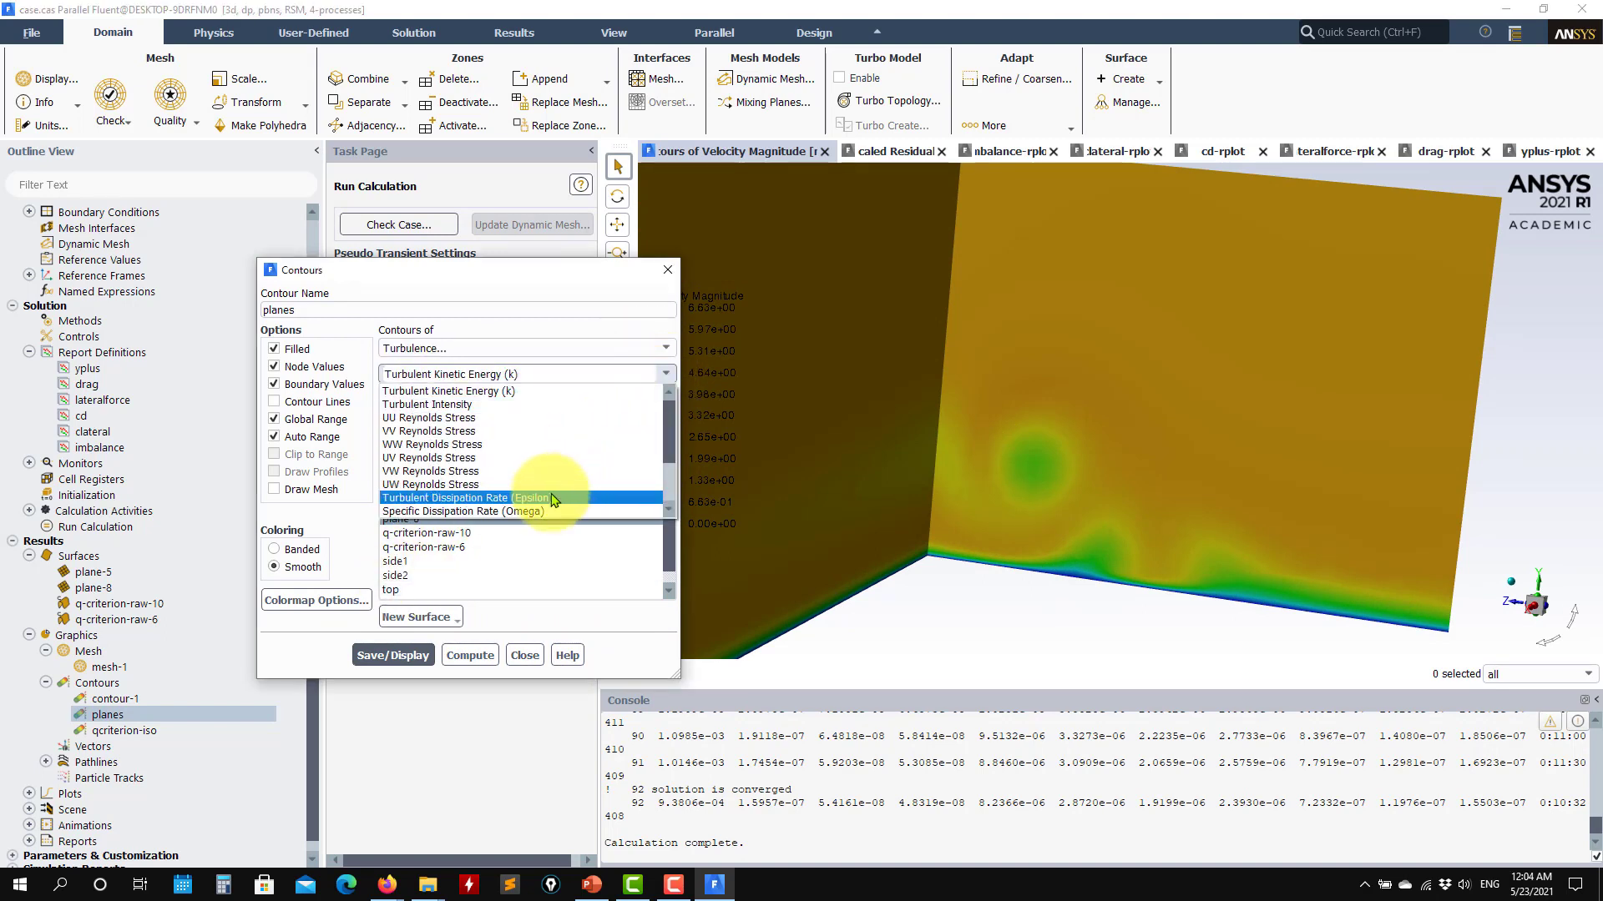
{"action": "scroll", "coordinate": [534, 492], "scroll_direction": "down", "scroll_amount": 2}
{"action": "left_click", "coordinate": [460, 458]}
{"action": "left_click", "coordinate": [375, 639]}
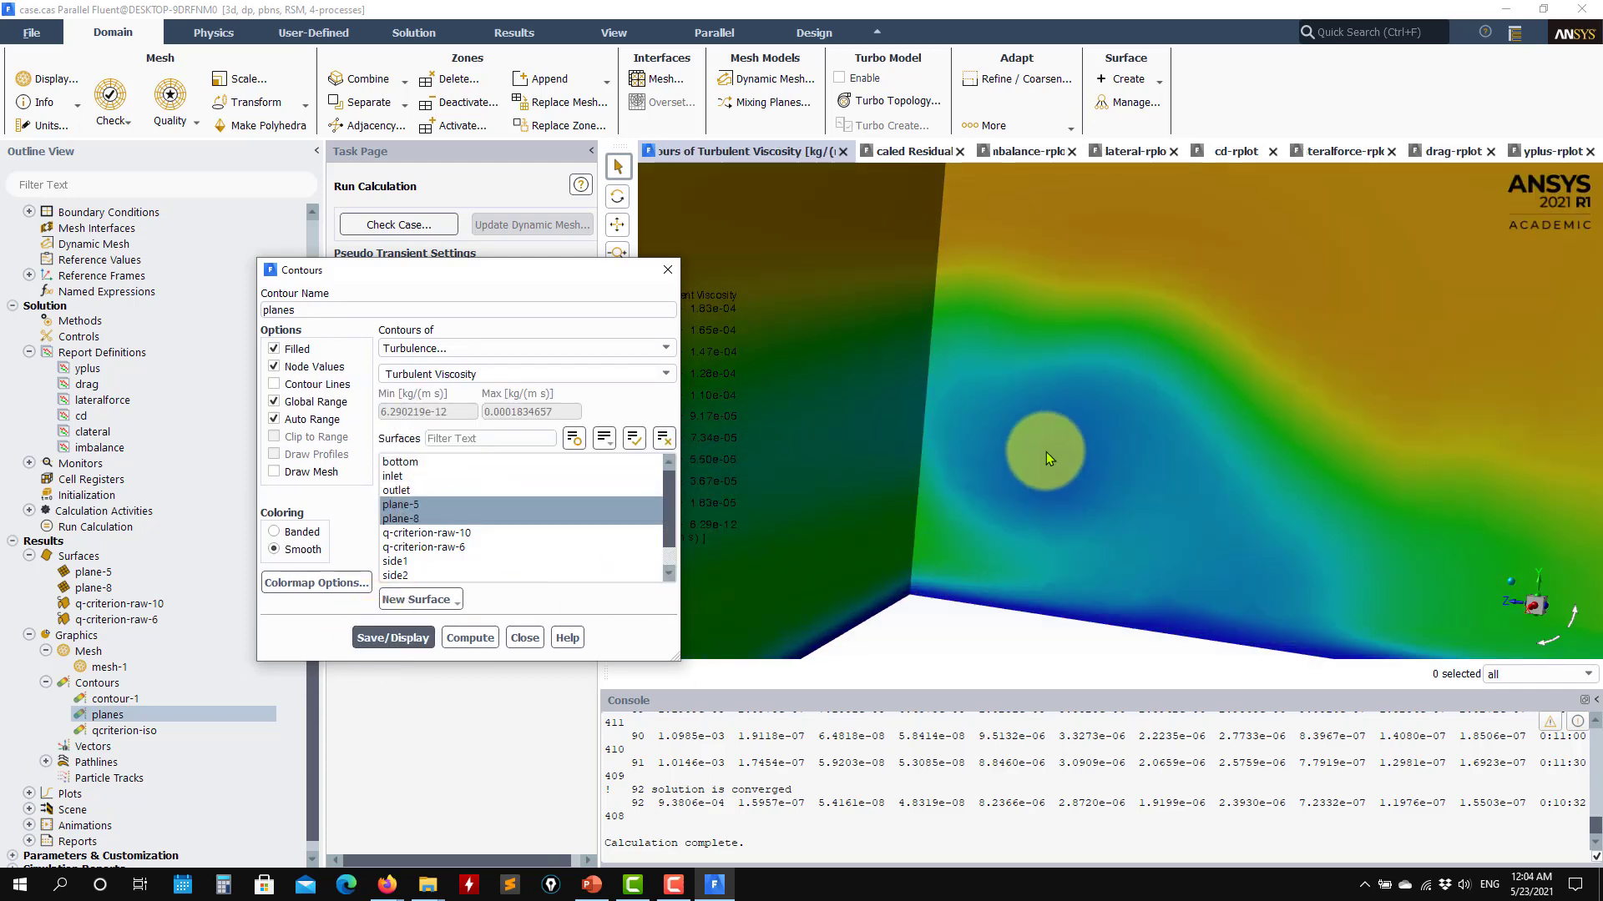
Examine the turbulent viscosity distribution on both planes from several angles and close the contour settings.
{"action": "scroll", "coordinate": [1044, 457], "scroll_direction": "down", "scroll_amount": 5}
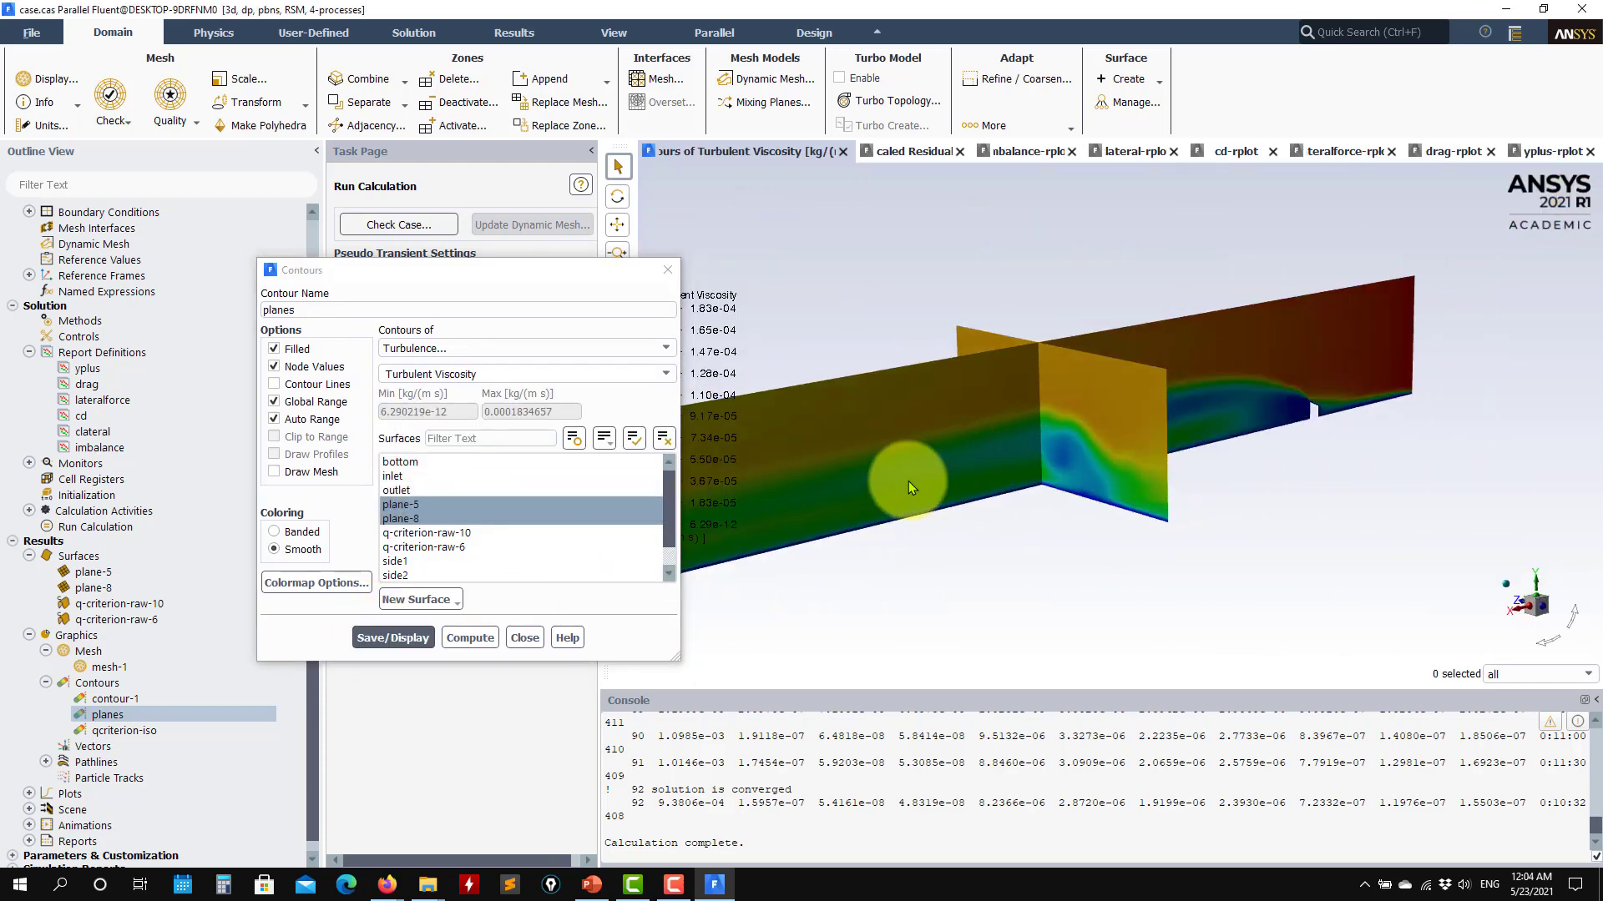
{"action": "scroll", "coordinate": [908, 481], "scroll_direction": "up", "scroll_amount": 8}
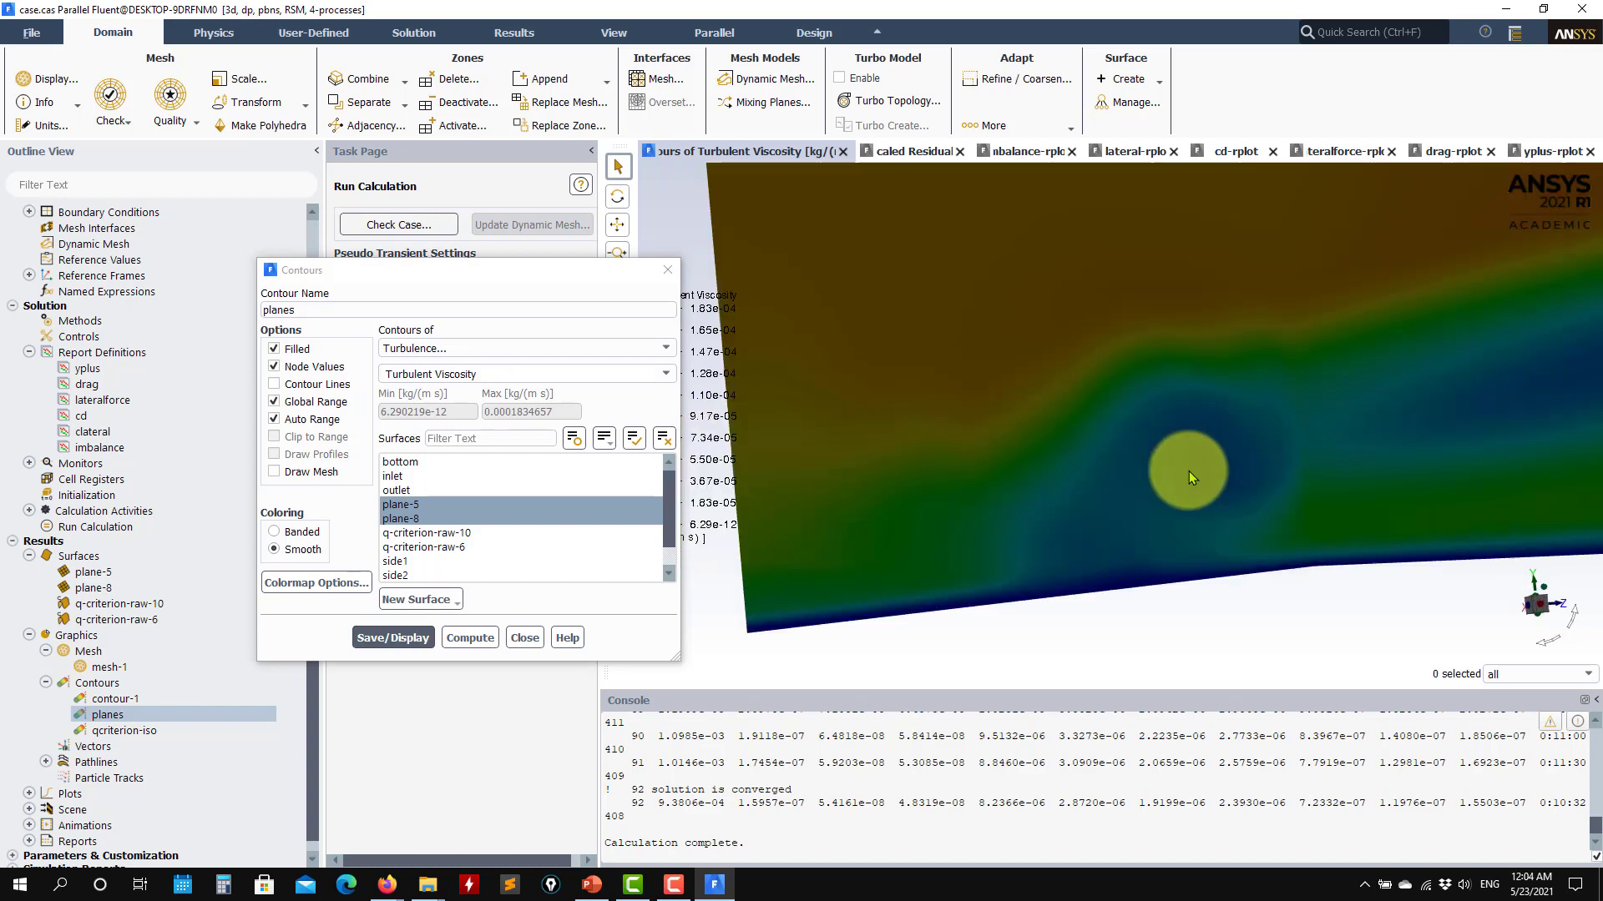
{"action": "scroll", "coordinate": [1189, 470], "scroll_direction": "down", "scroll_amount": 4}
{"action": "left_click_drag", "start_coordinate": [1099, 493], "coordinate": [1322, 452]}
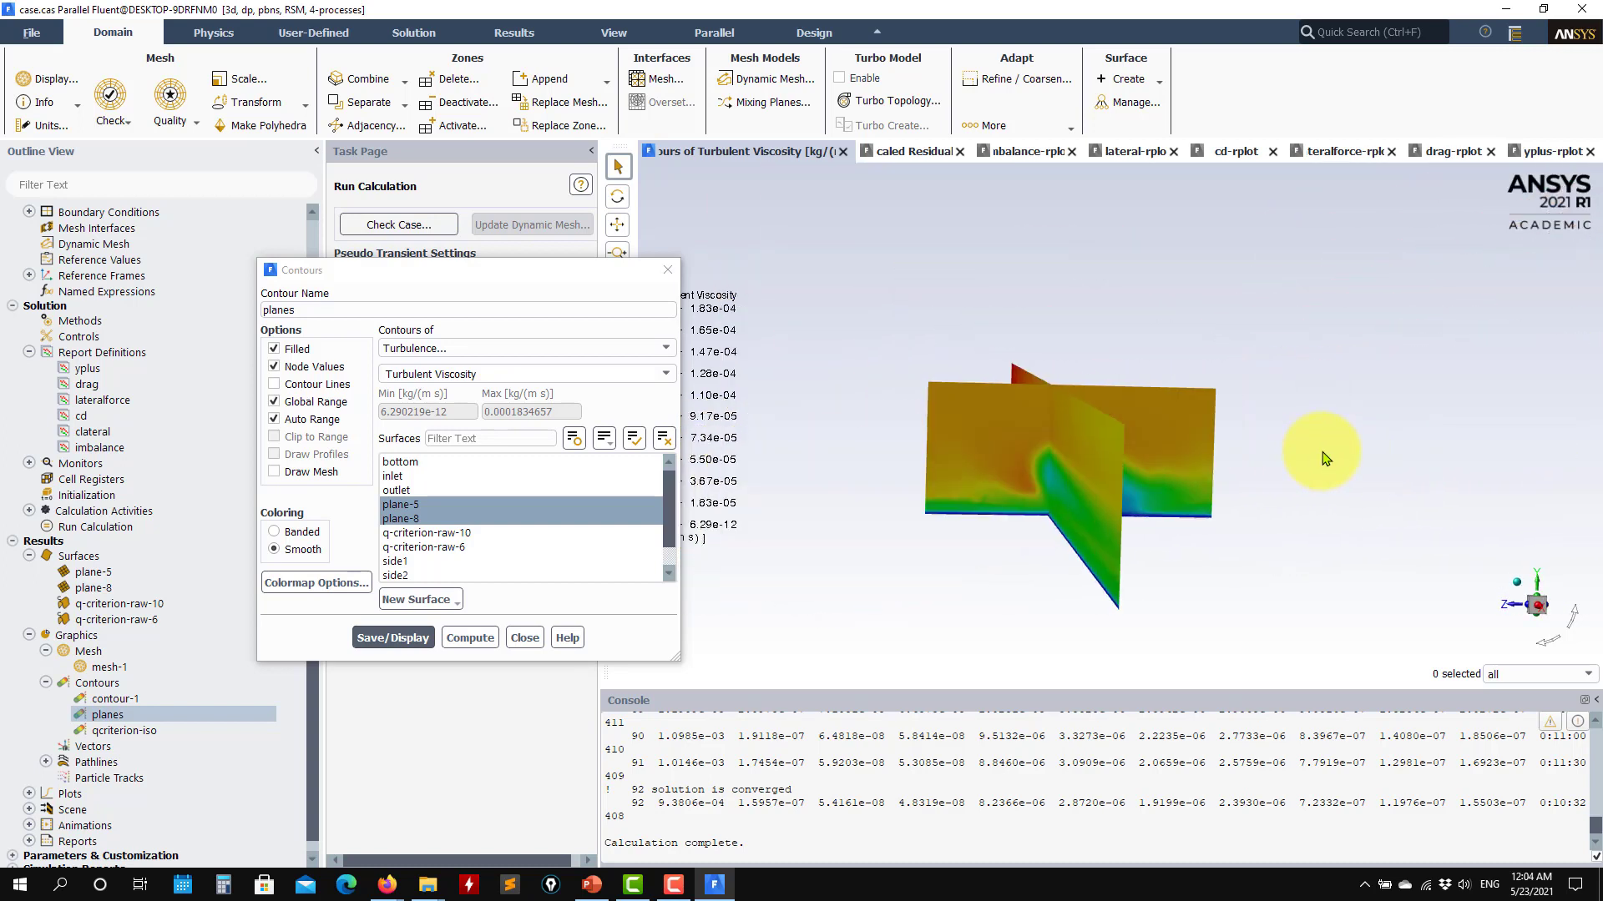
{"action": "scroll", "coordinate": [1064, 471], "scroll_direction": "up", "scroll_amount": 6}
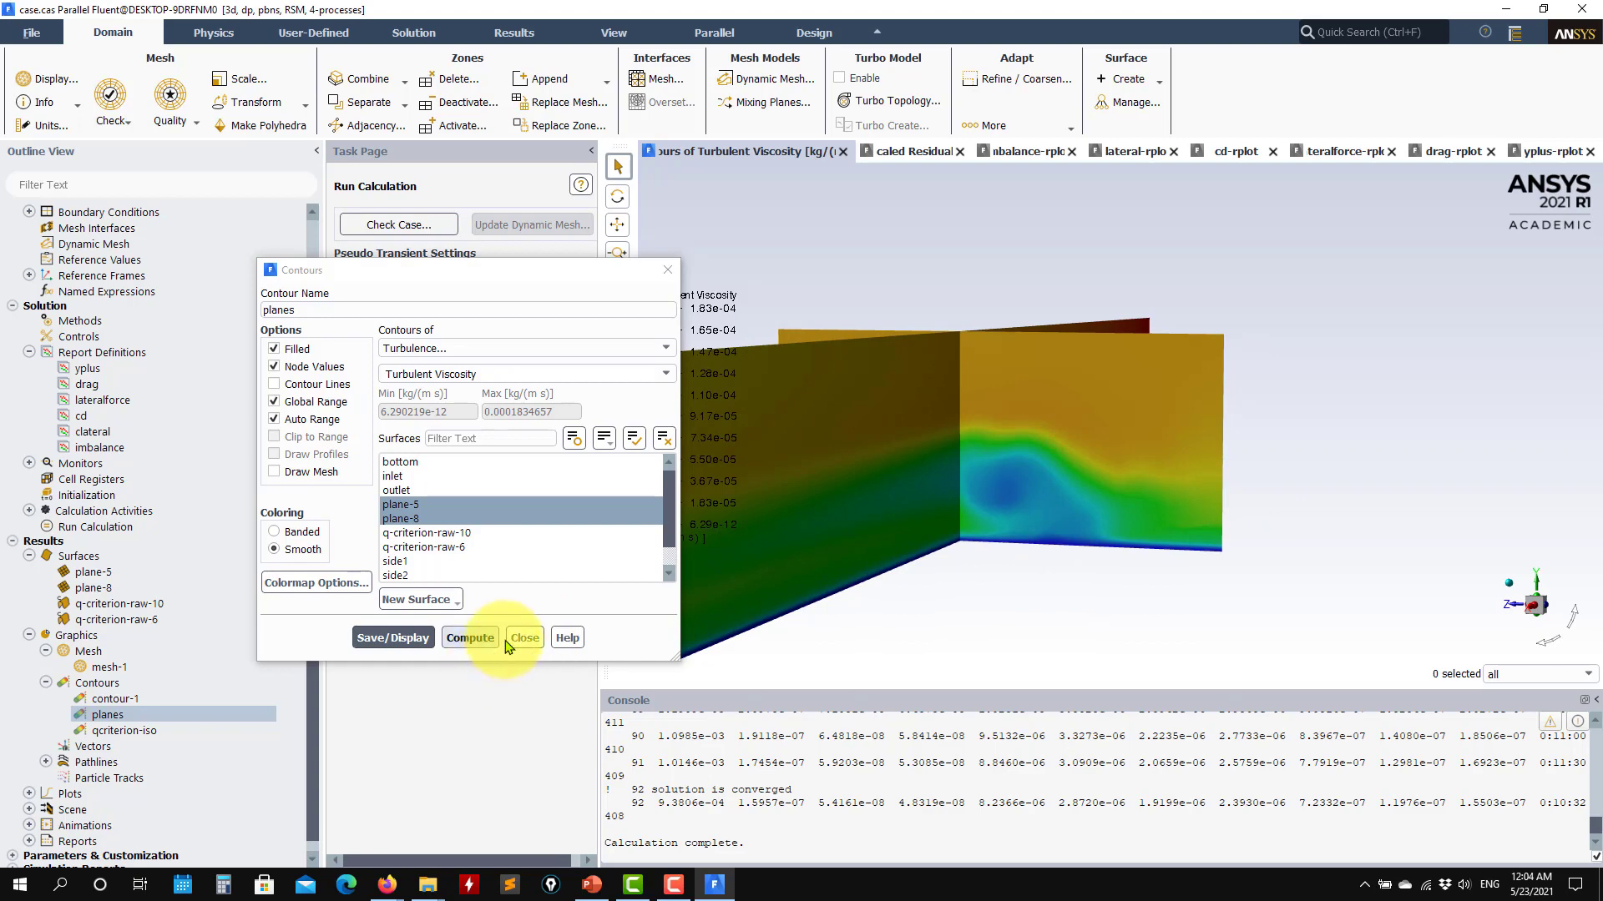
{"action": "left_click", "coordinate": [524, 638]}
{"action": "left_click_drag", "start_coordinate": [1236, 545], "coordinate": [864, 574]}
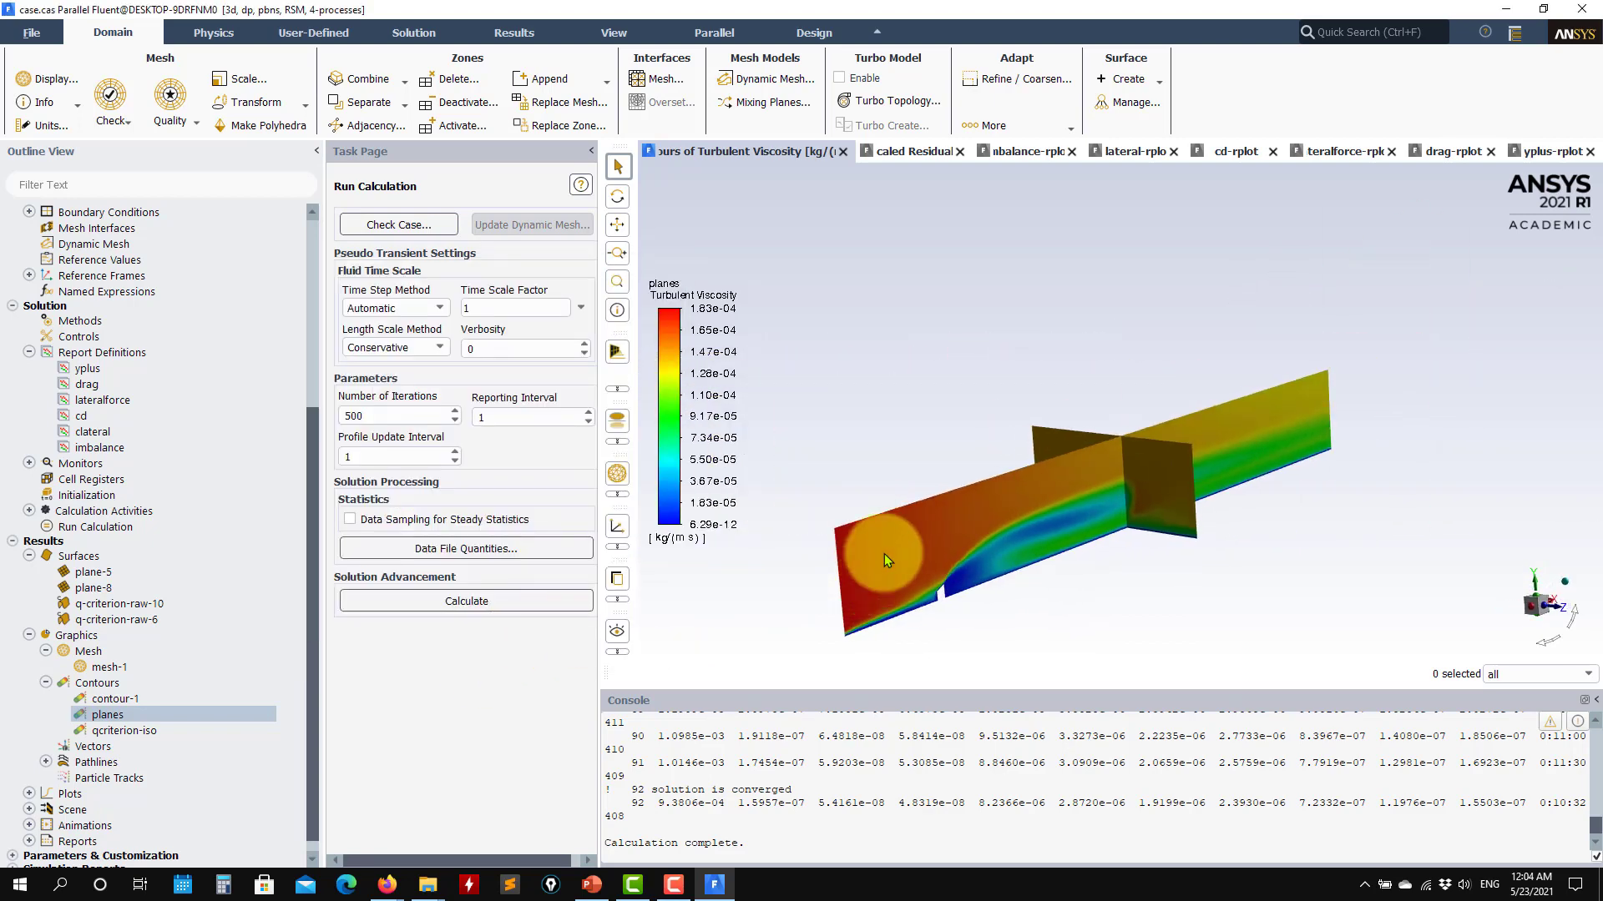